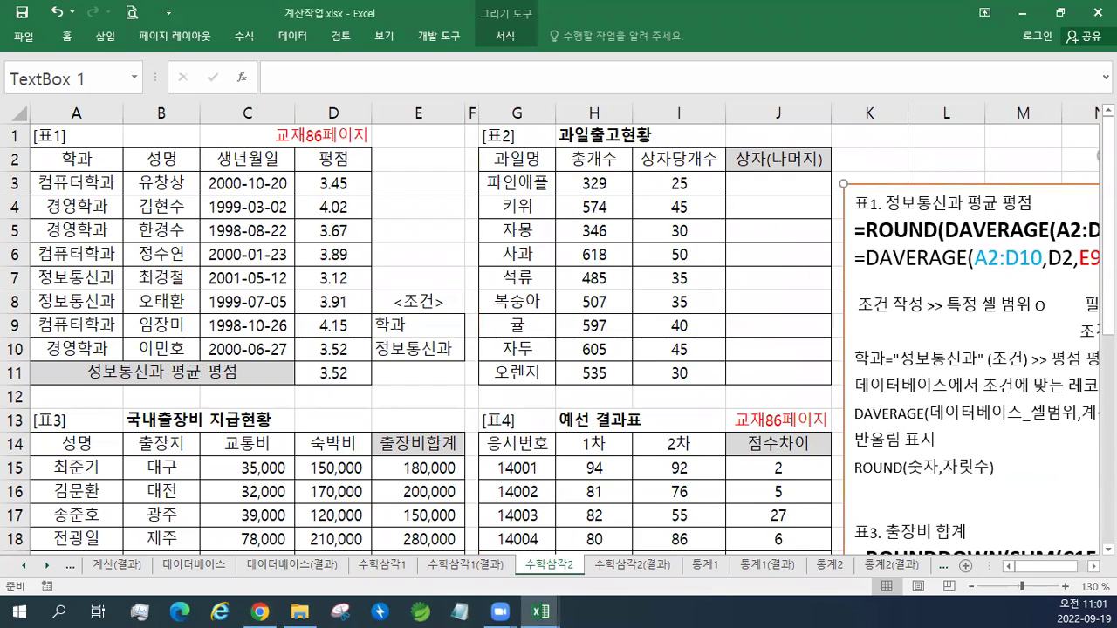
Paste the 표2. 상자(나머지) notes with =INT(H3/I3)&"("&MOD(H3,I3)&")" above the 표1 notes in the text box, keeping the source formatting.
left_click(1094, 565)
left_click(1094, 566)
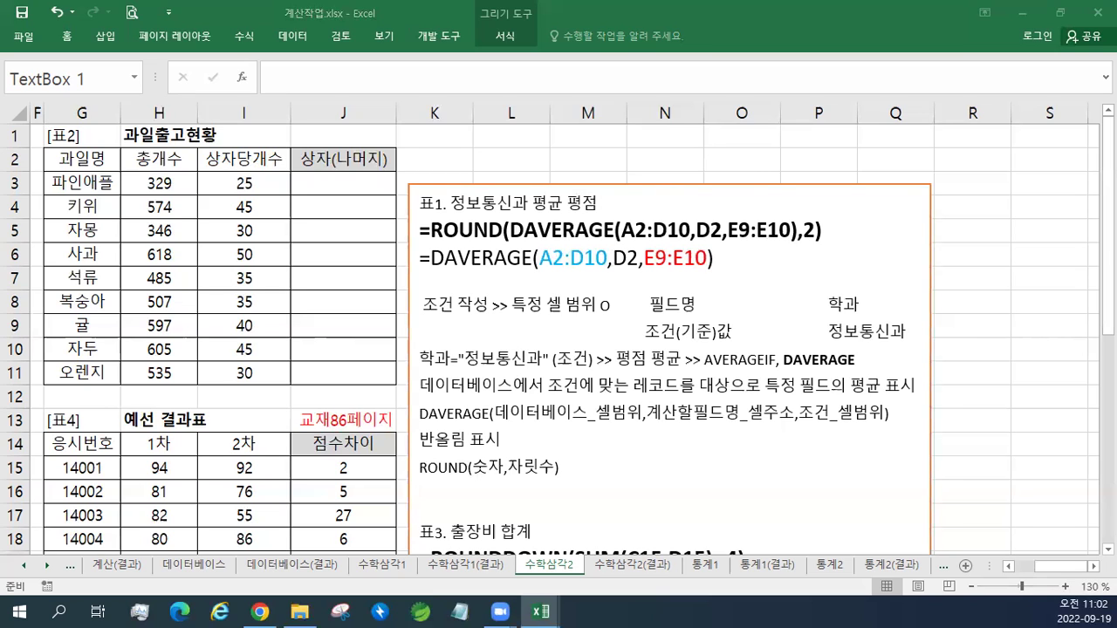
left_click(441, 205)
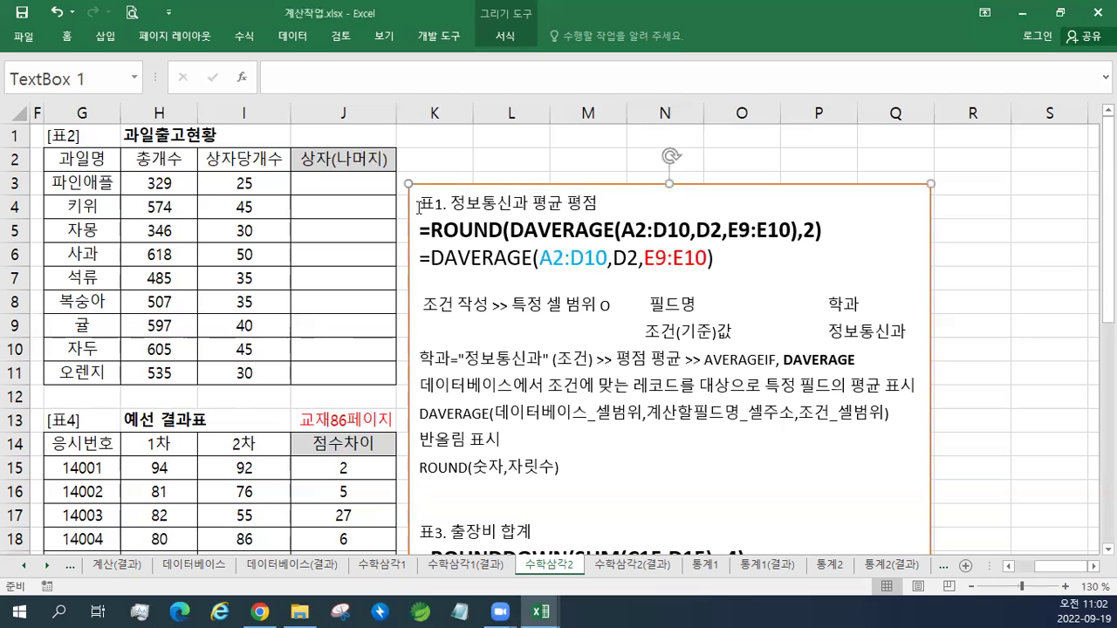
key("Return")
key("Up")
type("표2. 상자(나머지) =INT(H3/I3)&\"(\"&MOD(H3,I3)&\")\" 수식형태반복표시 >> 자동채우기1번사용 >> 상대/절대 =INT(H3/I3)   상자(몫) =MOD(H3,I3)   나머지 실수에서 정수부분만 표시 INT(숫자_실수) 나머지 표시 MOD(피제수,제수) 데이터 연결 & 연산자")
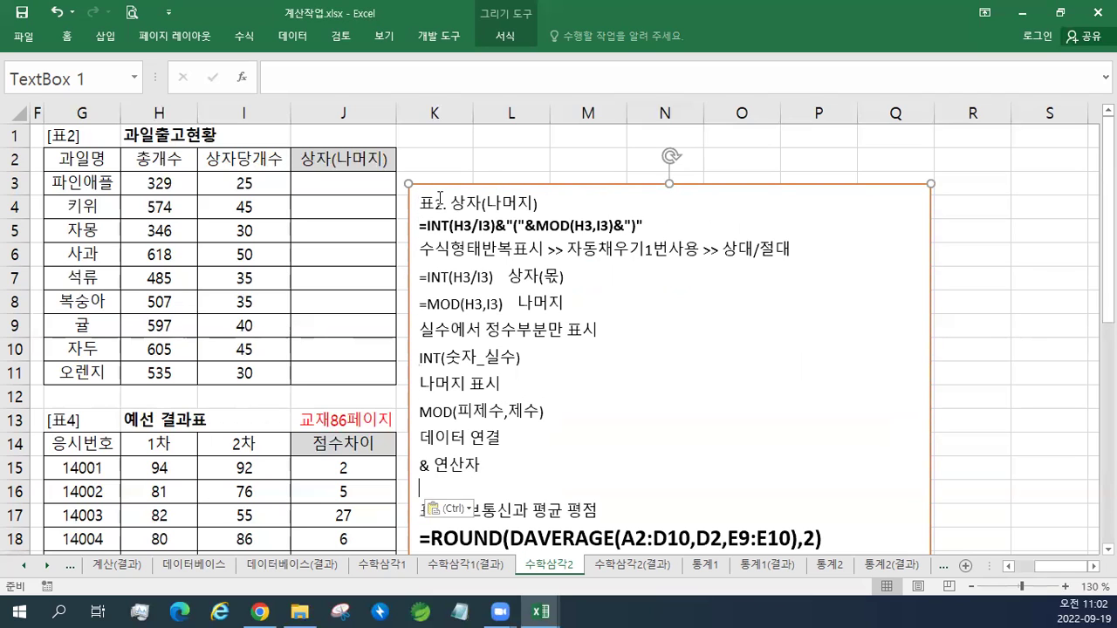
left_click(448, 513)
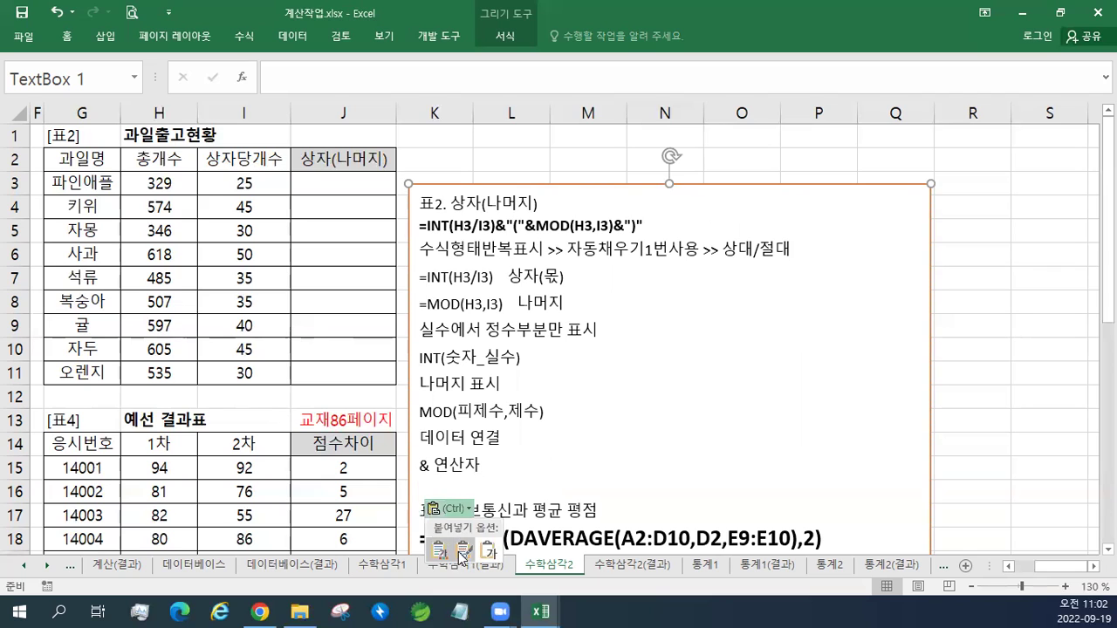
left_click(464, 550)
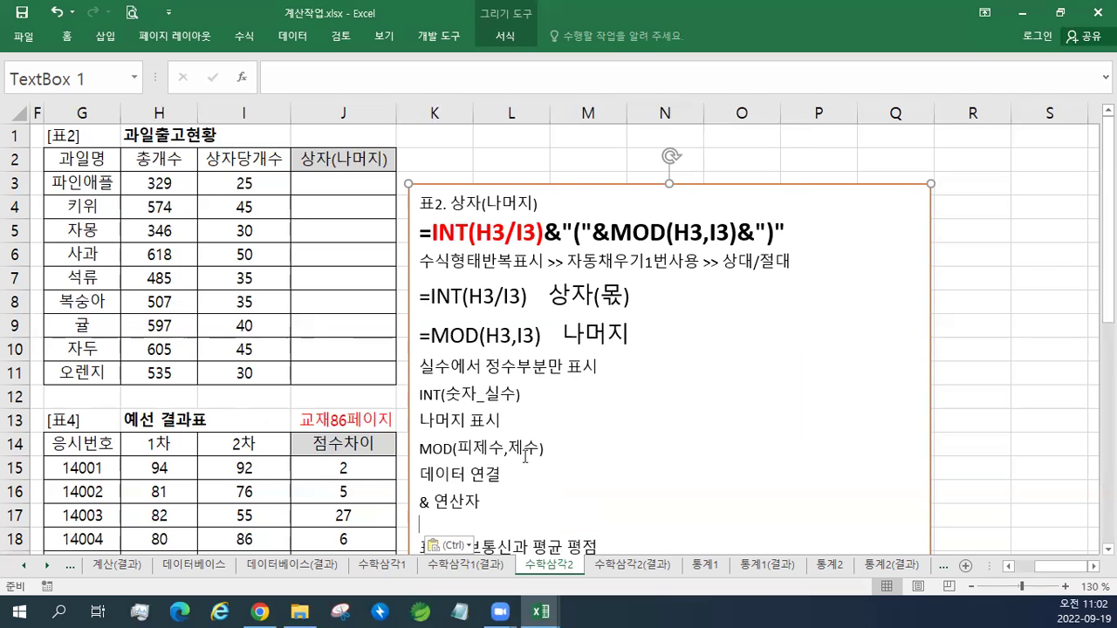
Review the MOD syntax note and the total count and per-box count of 파인애플 in H3 and I3.
left_click_drag(551, 448, 410, 421)
left_click(555, 502)
left_click(164, 184)
left_click(229, 184)
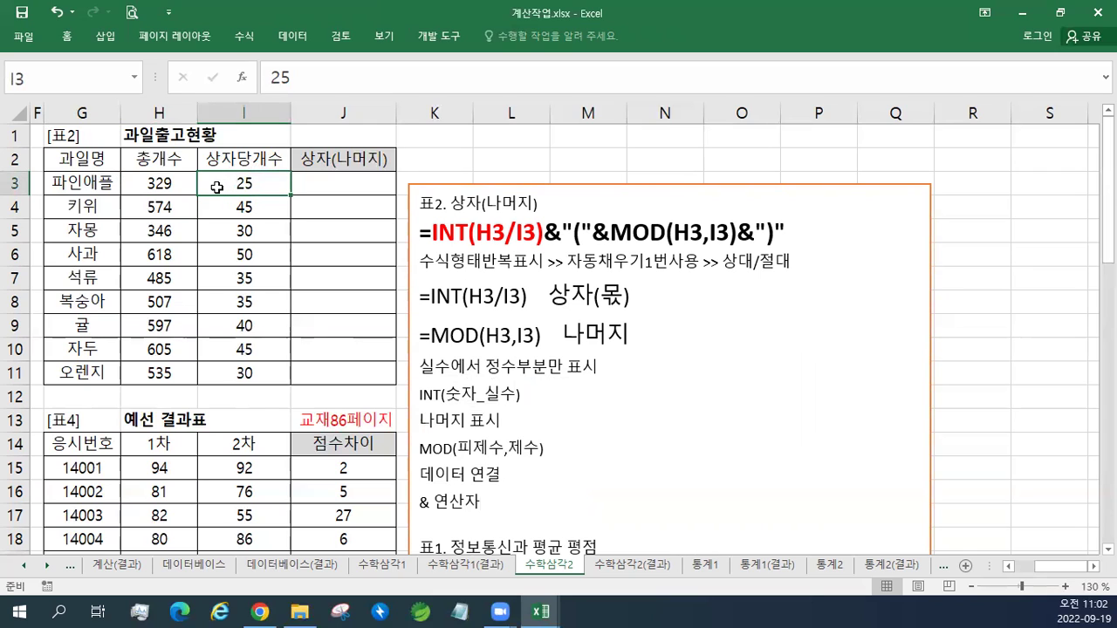
left_click(169, 186)
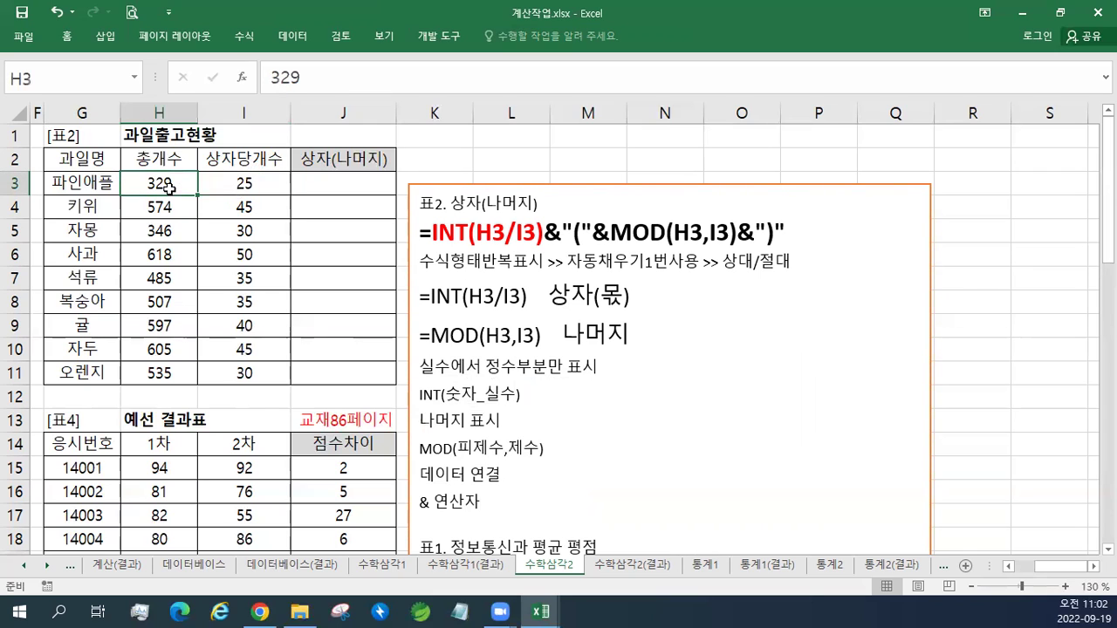
left_click(214, 181)
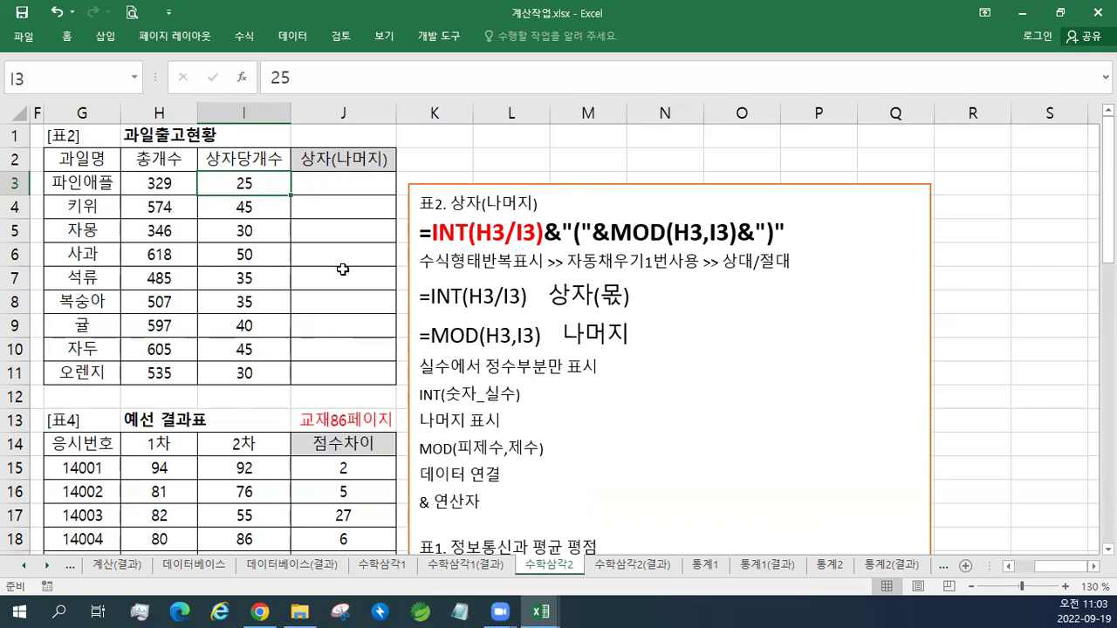
Examine the QUOTIENT, INT and MOD examples on the 함수_수학삼각 sheet of 엑셀기능정리_컴활2급실기.xlsm and return to 계산작업.xlsx.
left_click(541, 612)
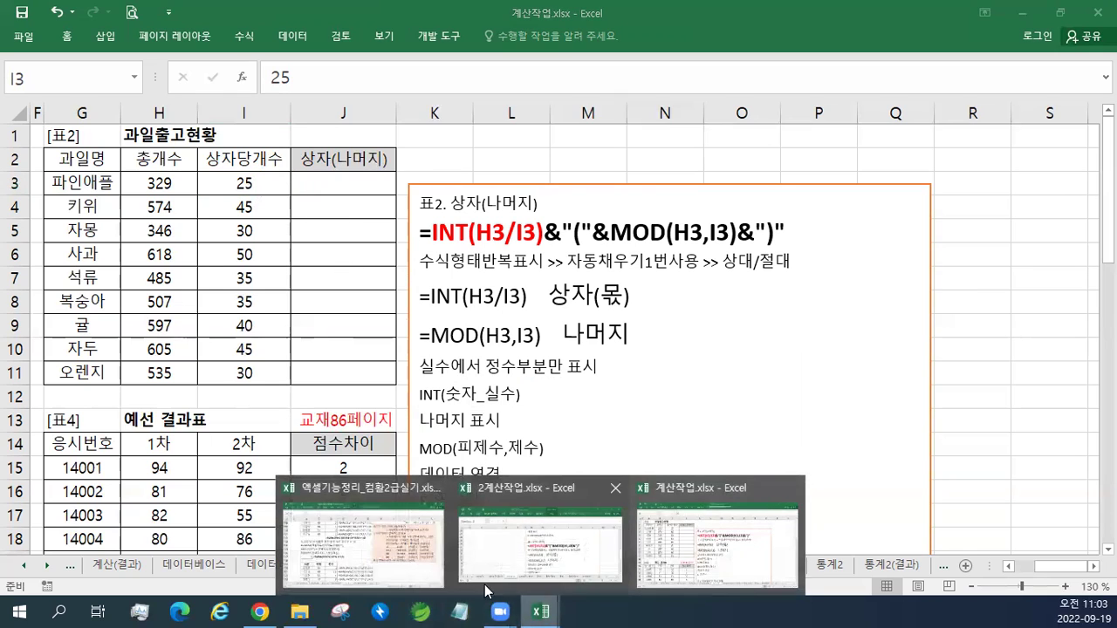
left_click(363, 562)
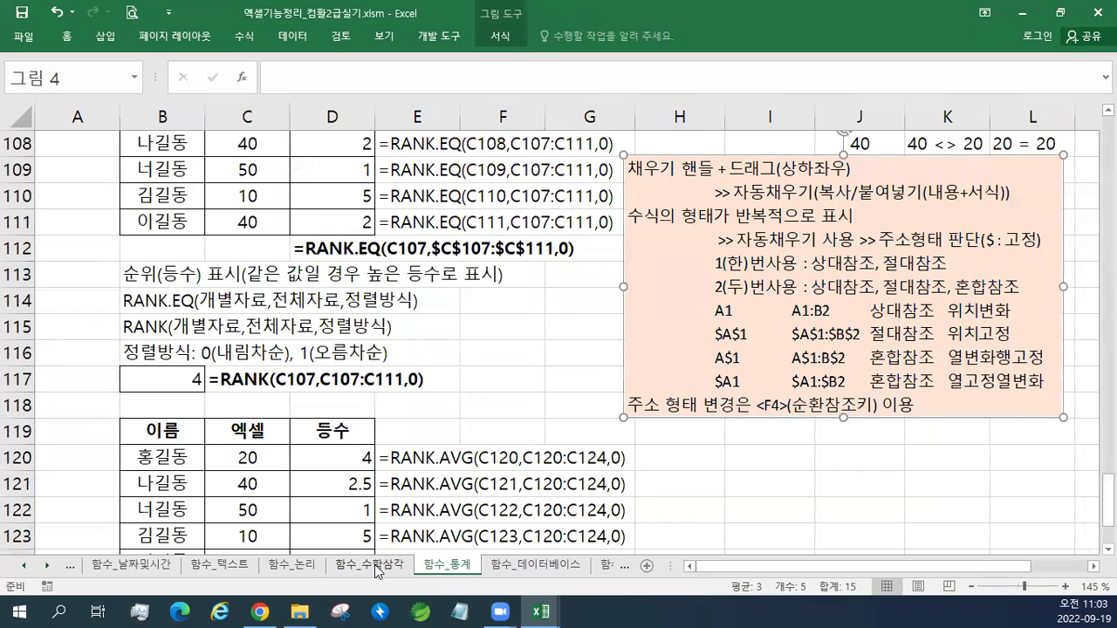
left_click(374, 565)
scroll(403, 465, "up", 15)
scroll(404, 465, "down", 3)
scroll(388, 458, "up", 1)
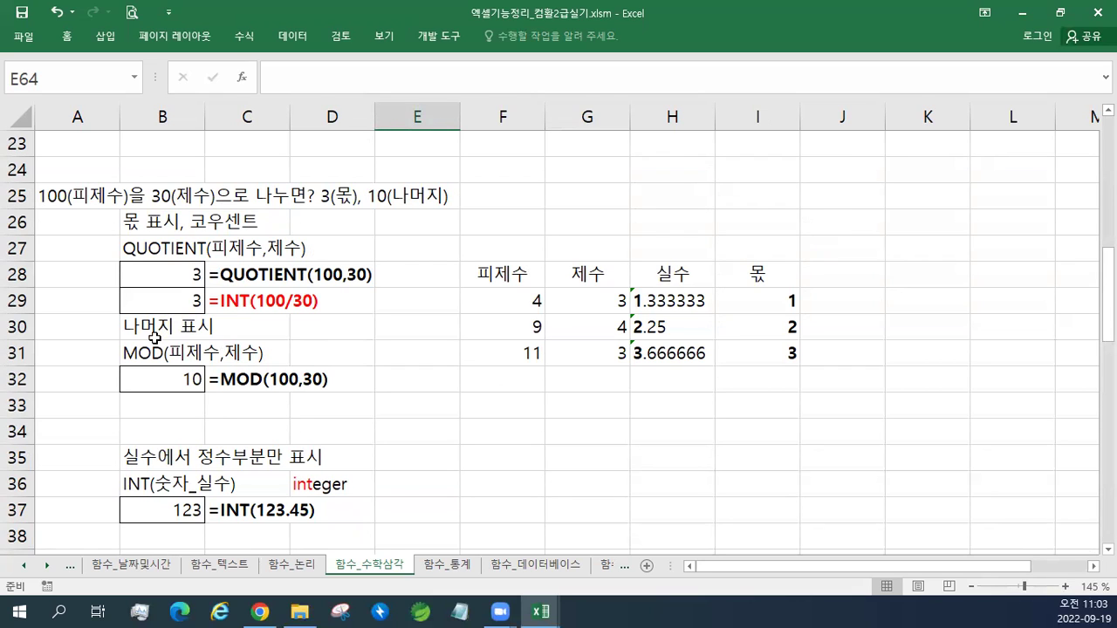
left_click(1020, 20)
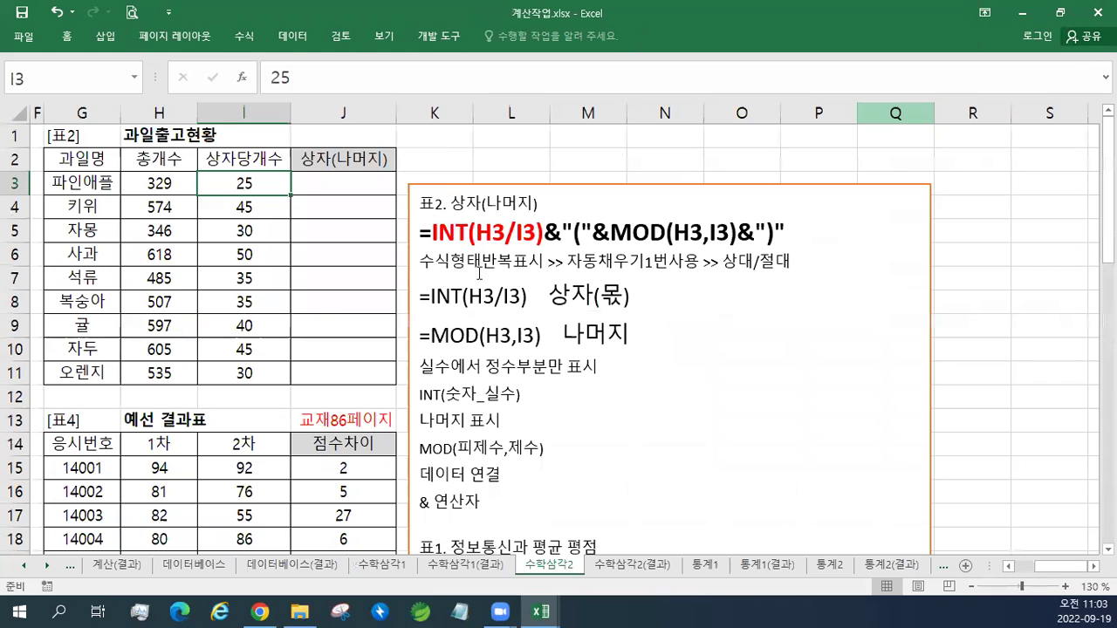
left_click(341, 184)
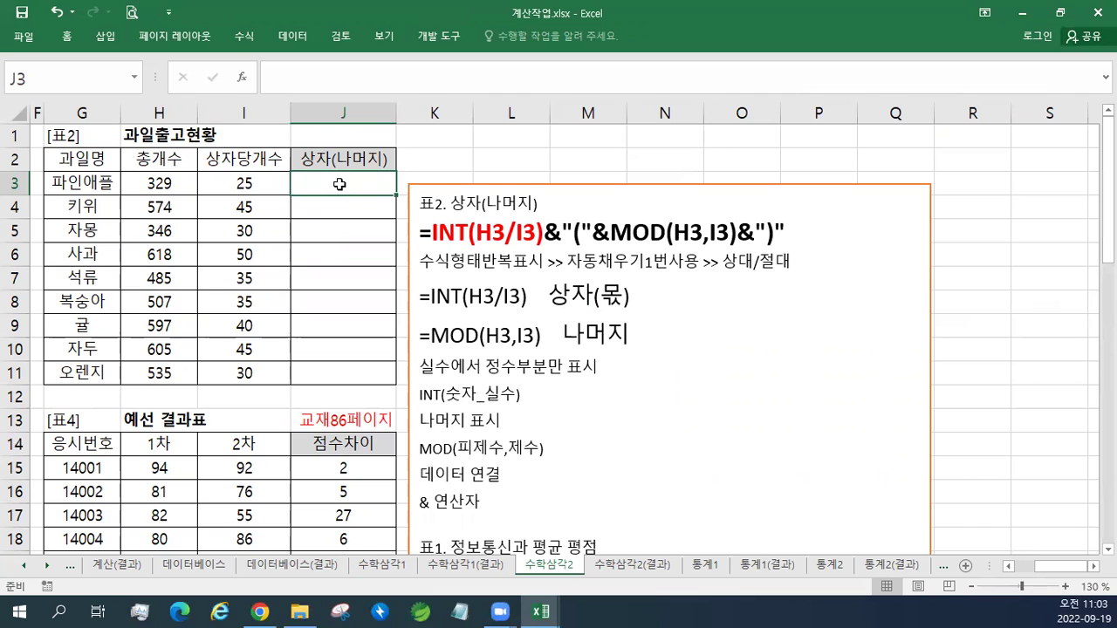
type("=")
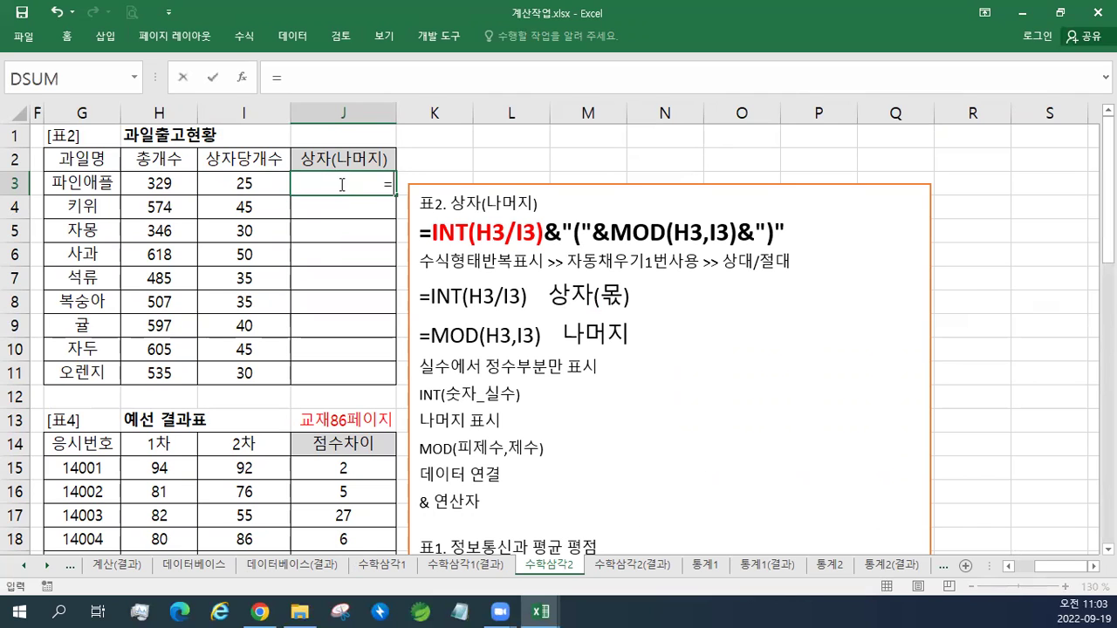
left_click(159, 180)
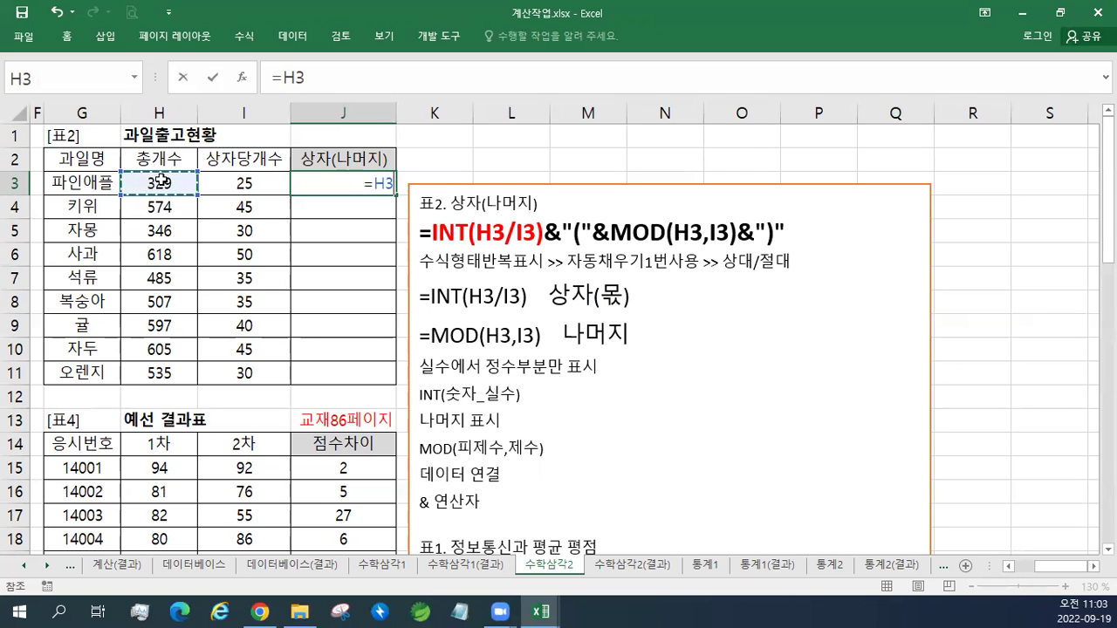
key("Escape")
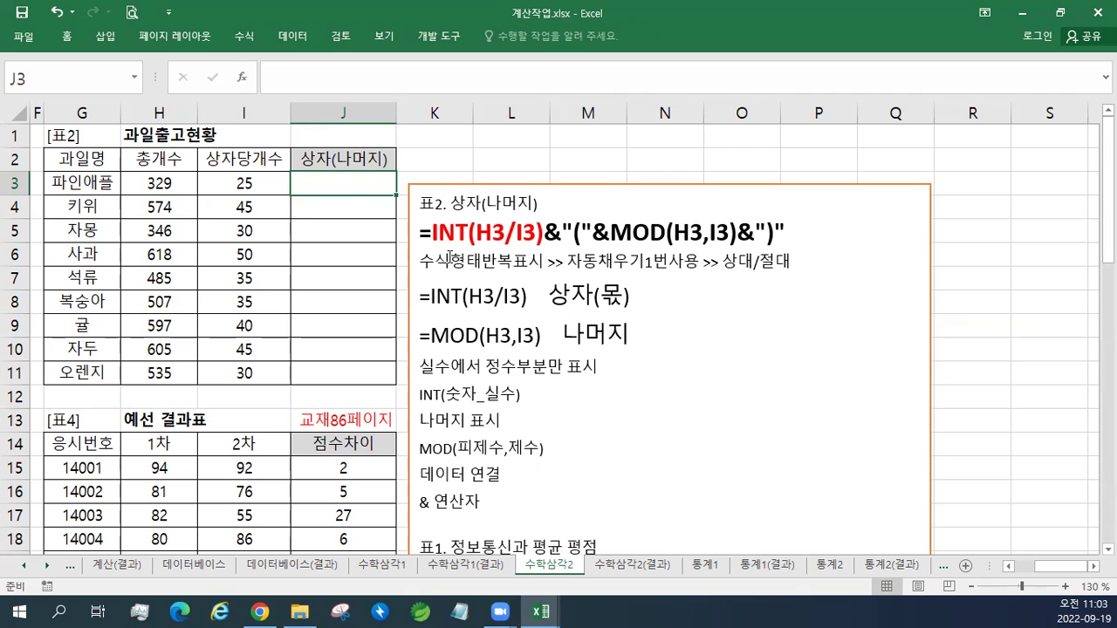
left_click_drag(340, 185, 340, 372)
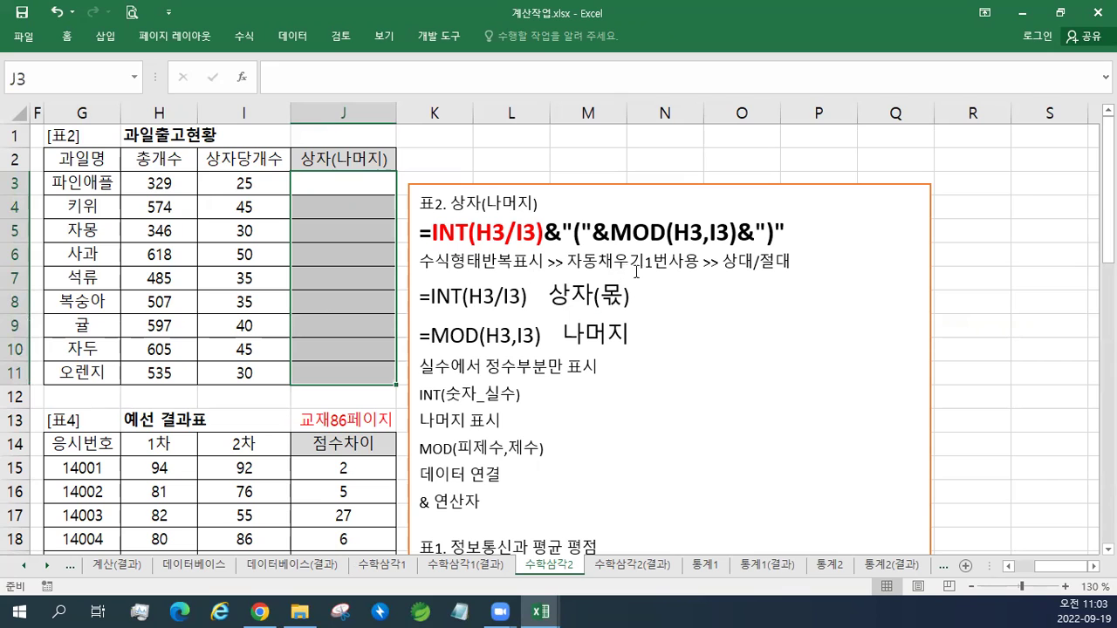
left_click(361, 186)
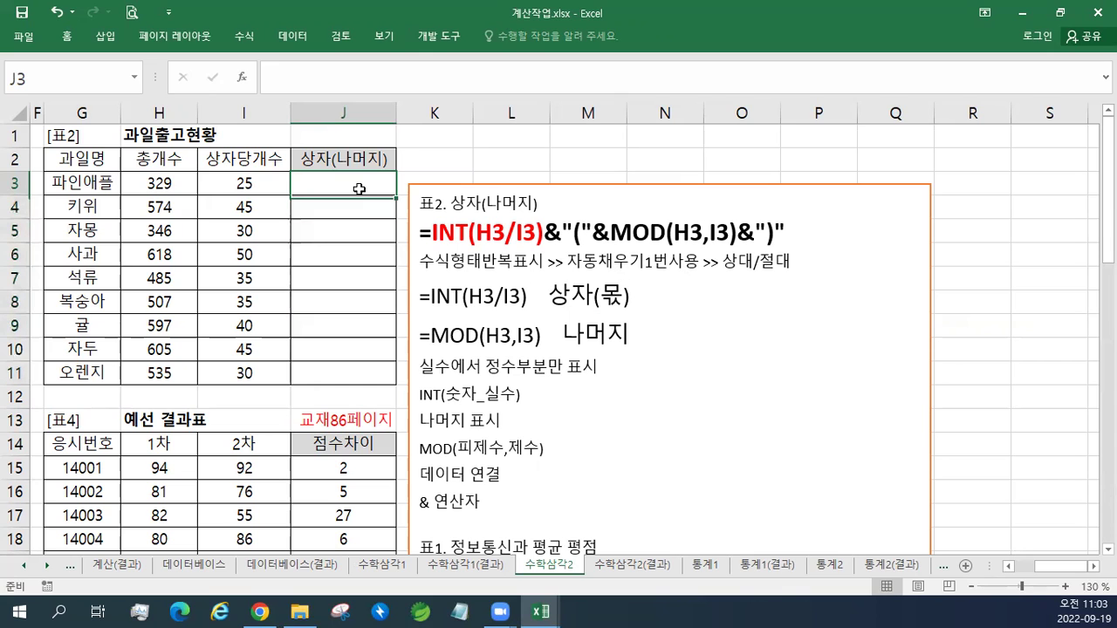
left_click_drag(397, 196, 398, 384)
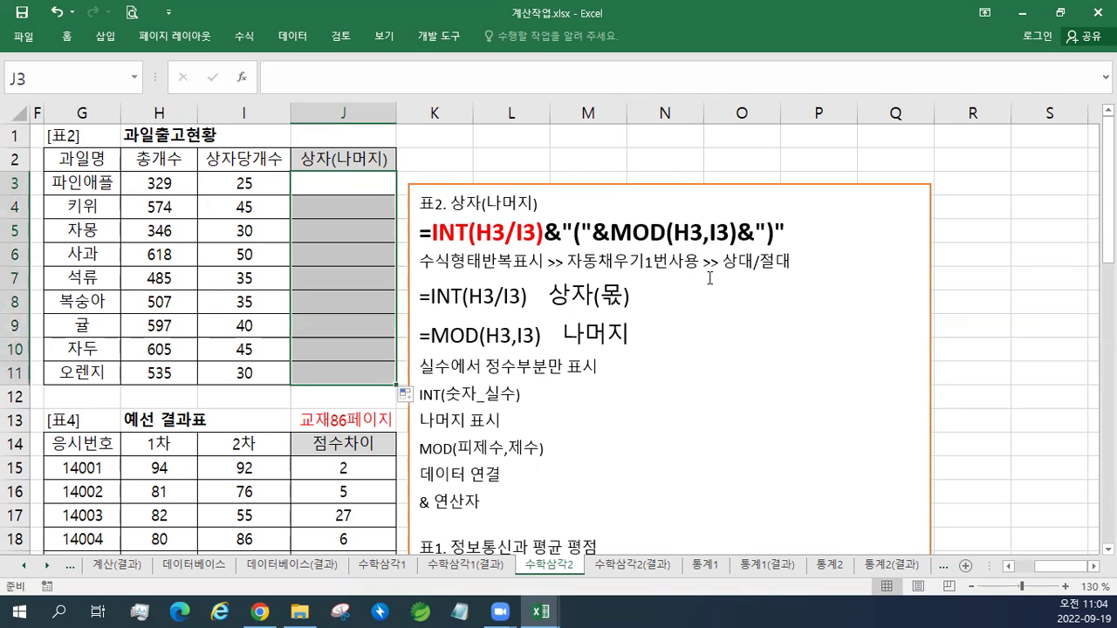
left_click(358, 185)
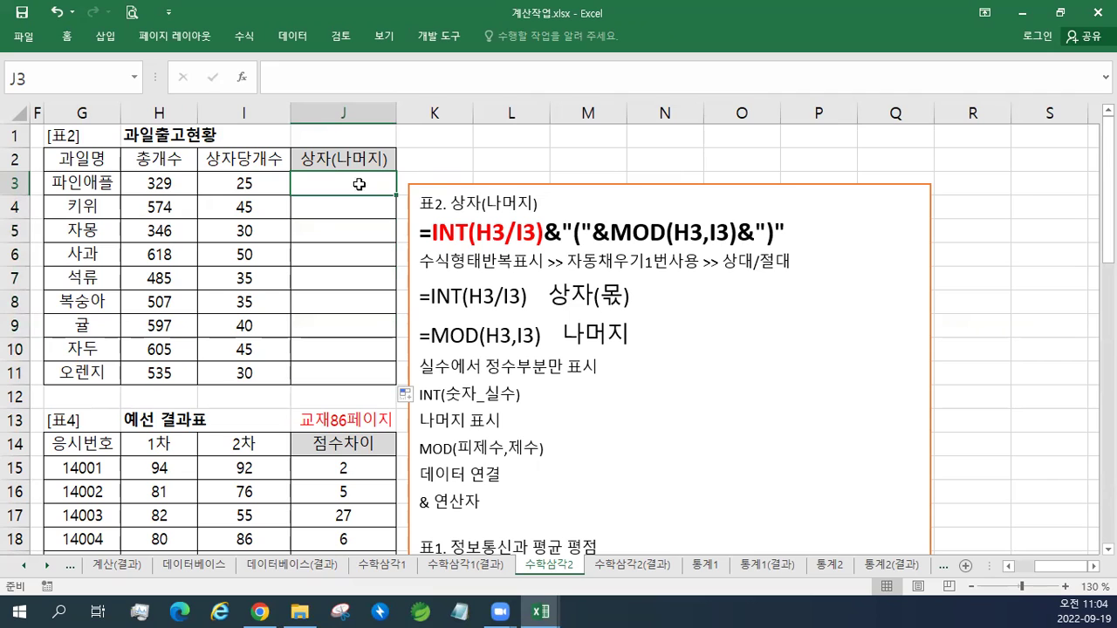
Enter the division formula =H3/I3 in cell J3 of the 상자(나머지) column.
type("=")
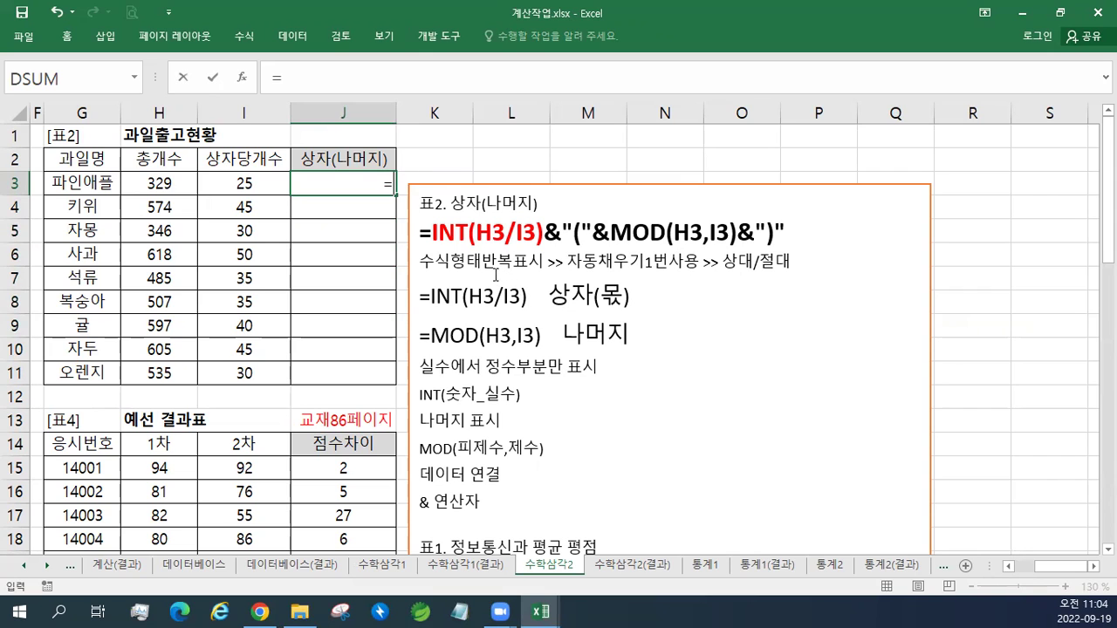
left_click(169, 183)
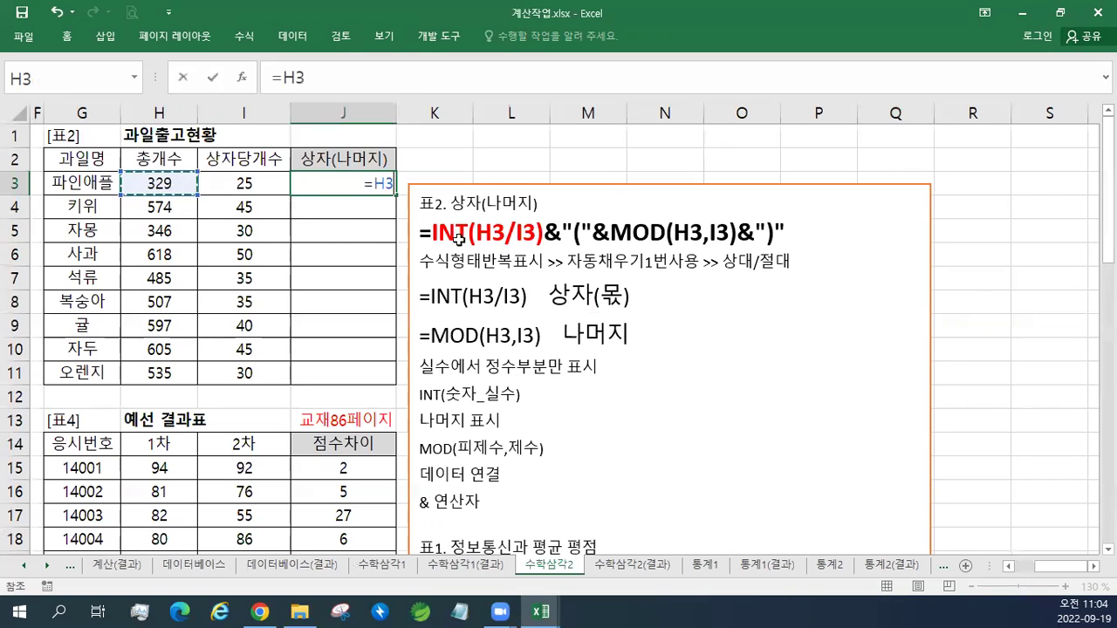
type("/")
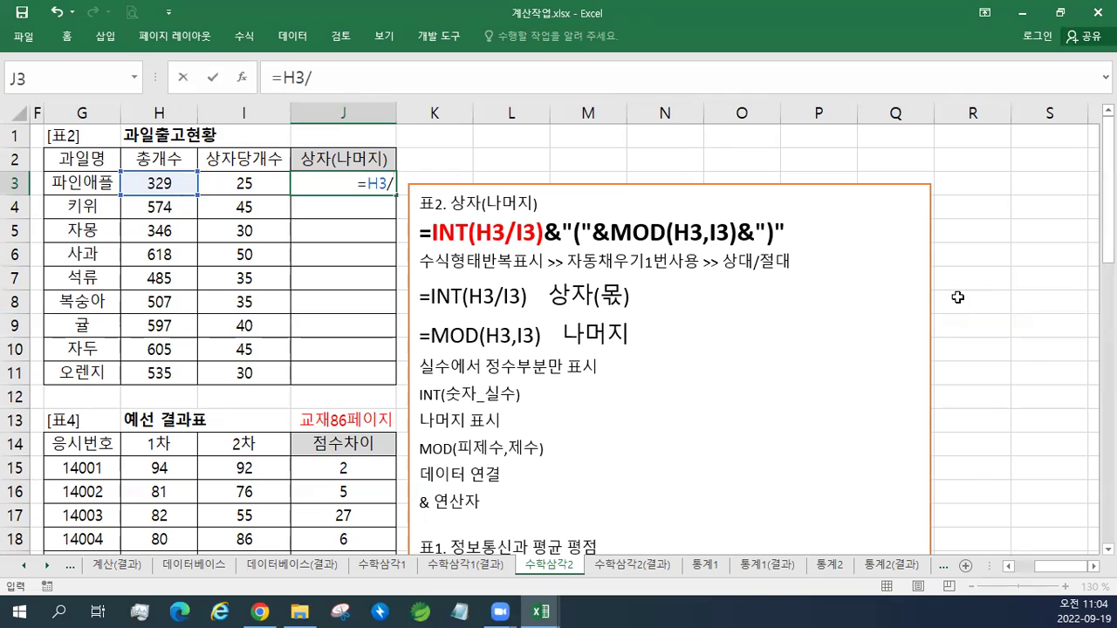
left_click(249, 181)
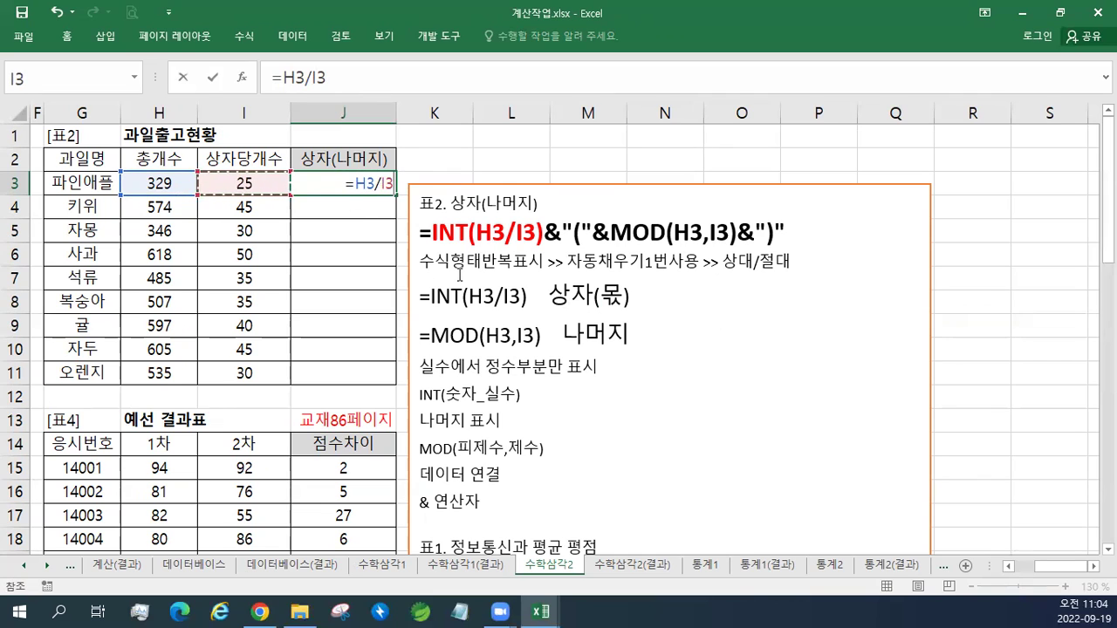
key("Return")
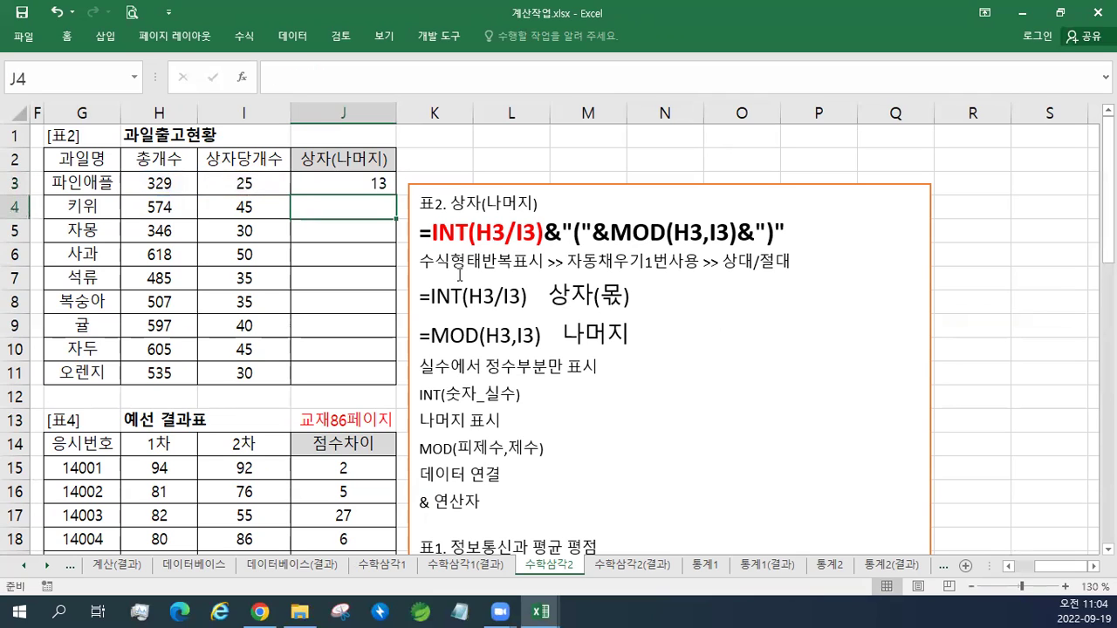
key("Up")
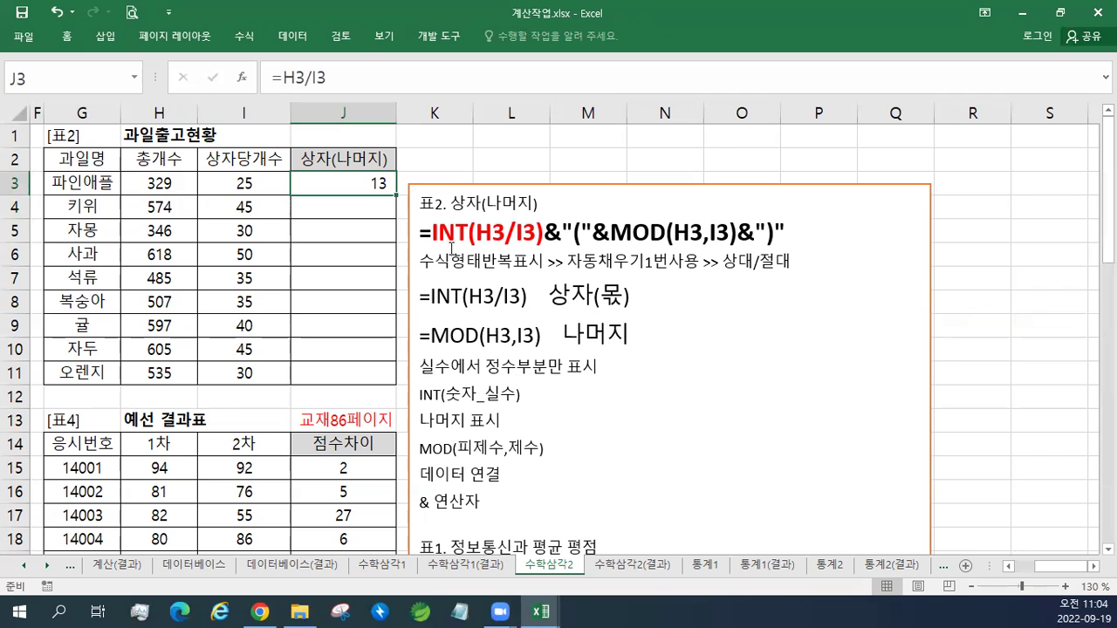
Try the 일반 (General) number format on J3 and undo it.
left_click(78, 46)
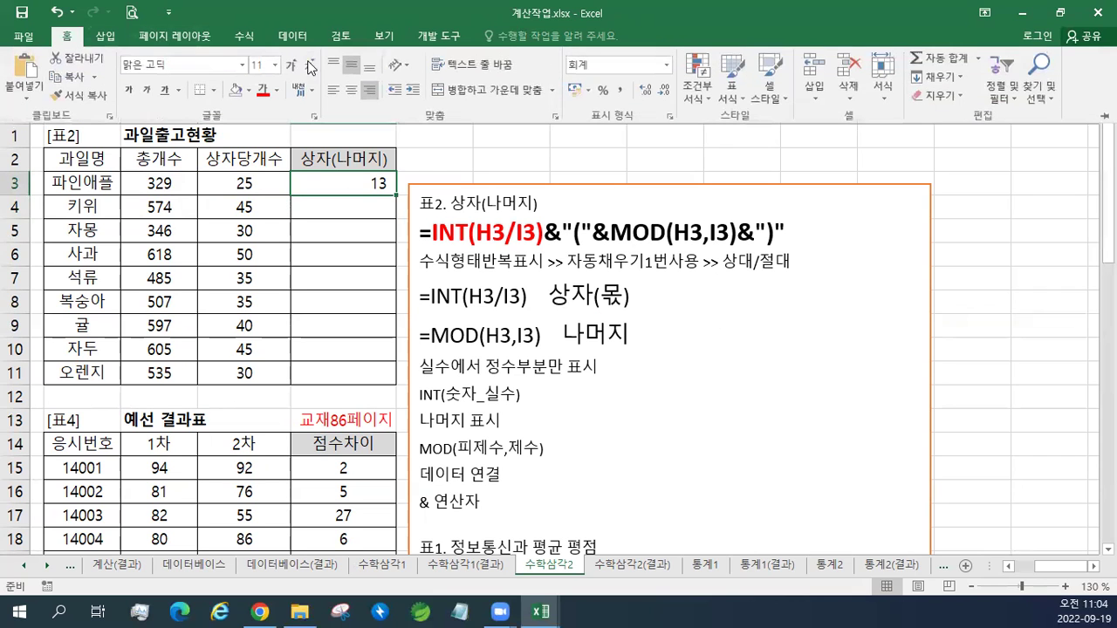
left_click(668, 66)
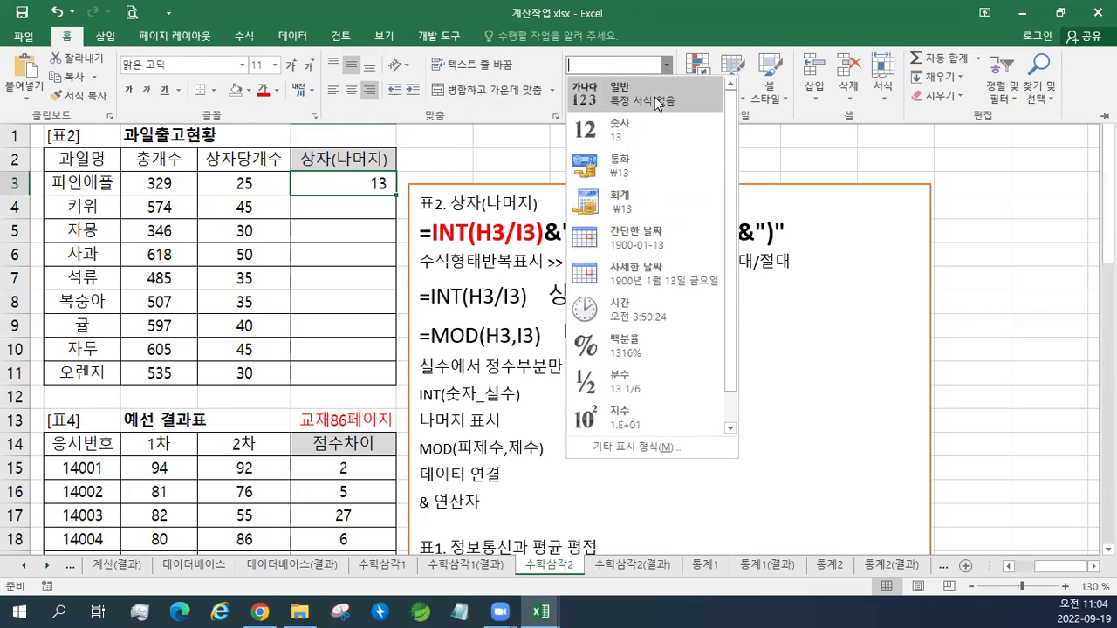
left_click(655, 97)
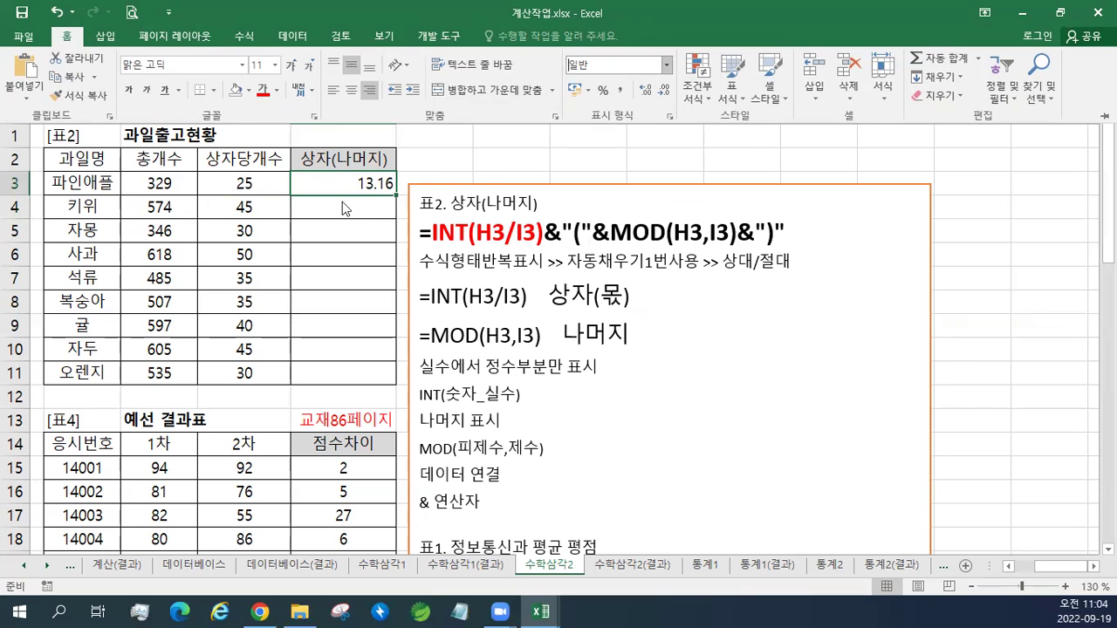
left_click(56, 12)
key("ctrl+F1")
Wrap the division in J3 with INT as =INT(H3/I3) and fill the formula down to J11.
double_click(324, 183)
left_click(344, 183)
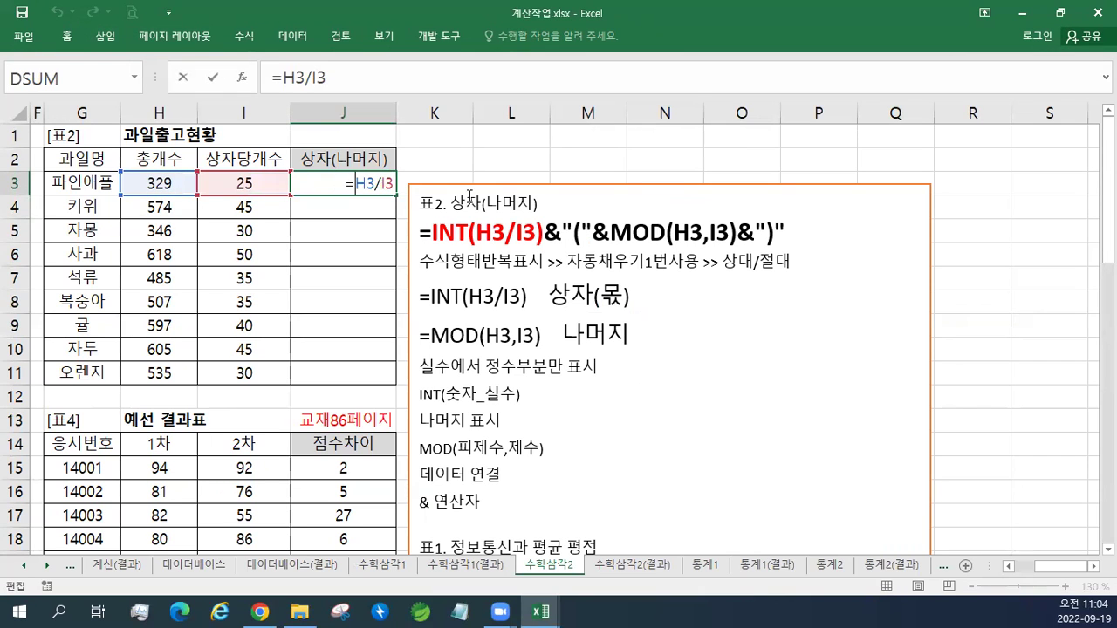
type("int(H3/I3")
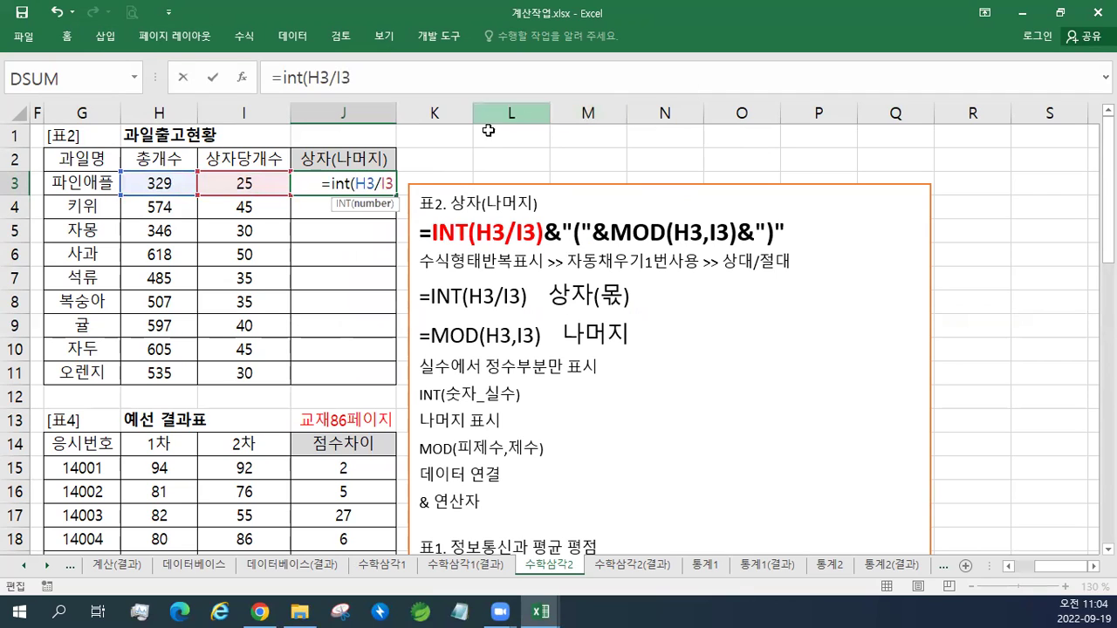
type(")")
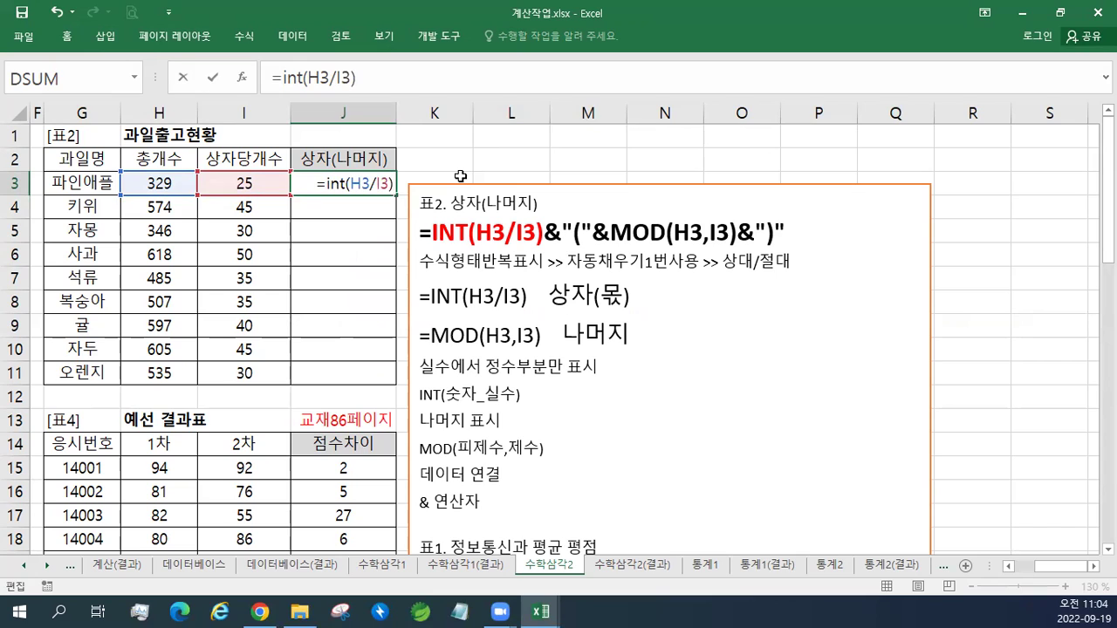
key("Return")
key("Up")
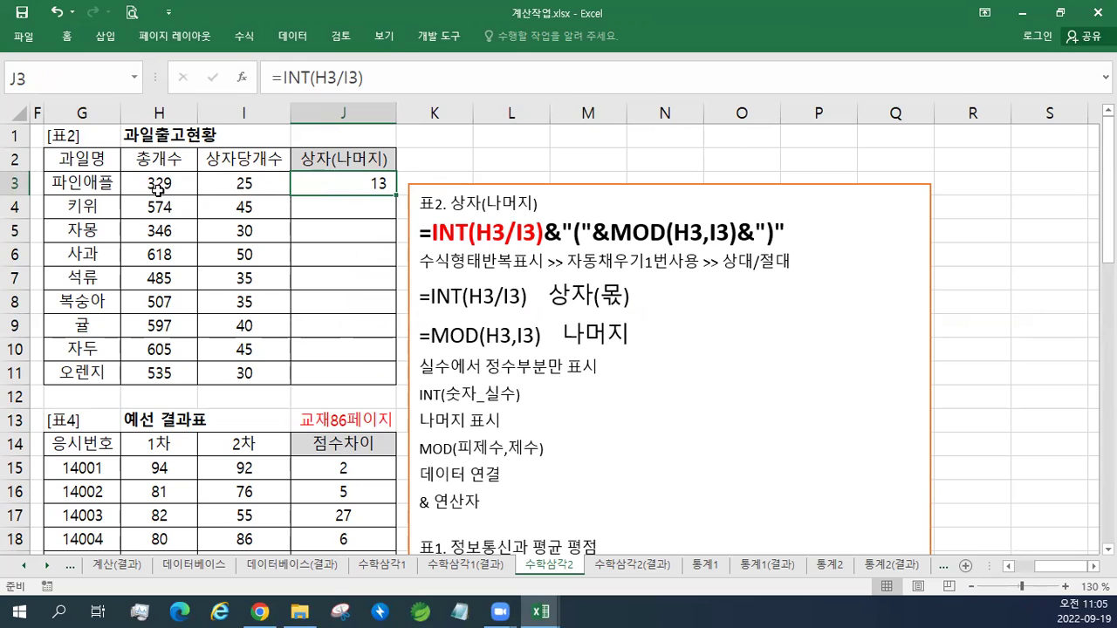
left_click_drag(397, 194, 392, 380)
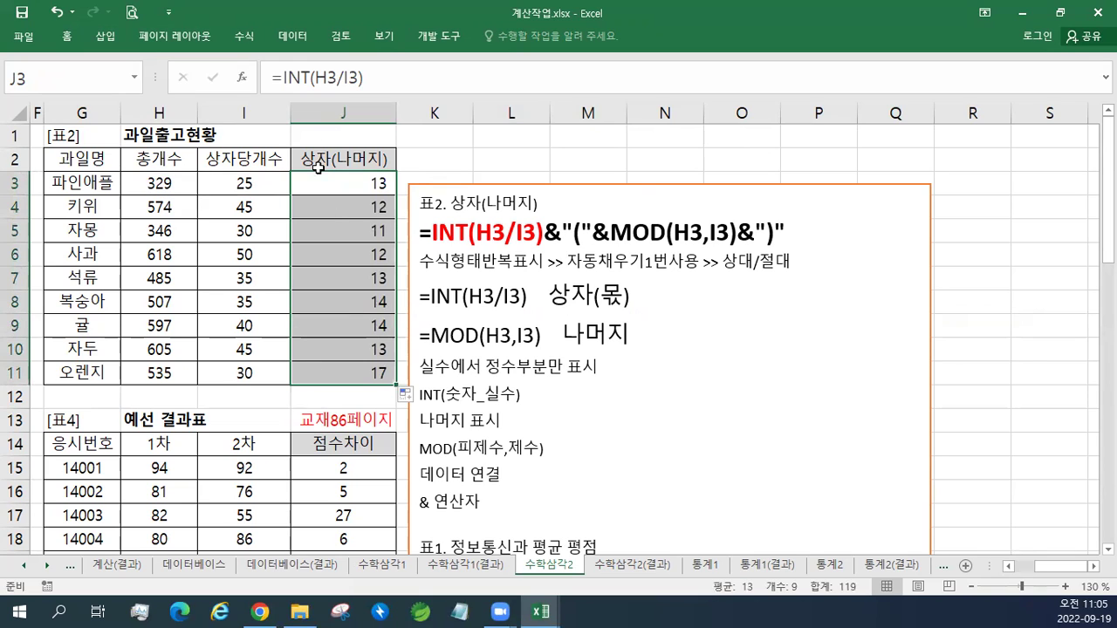
left_click(353, 190)
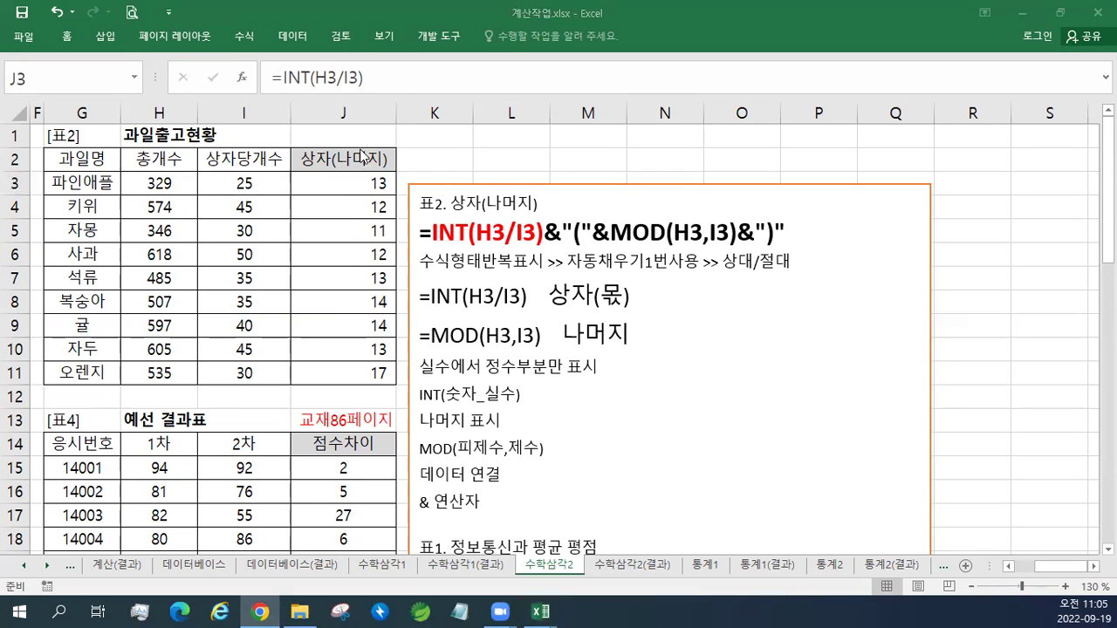
Append &"(" to the INT formula in J3 and fill it down to J11.
left_click(349, 185)
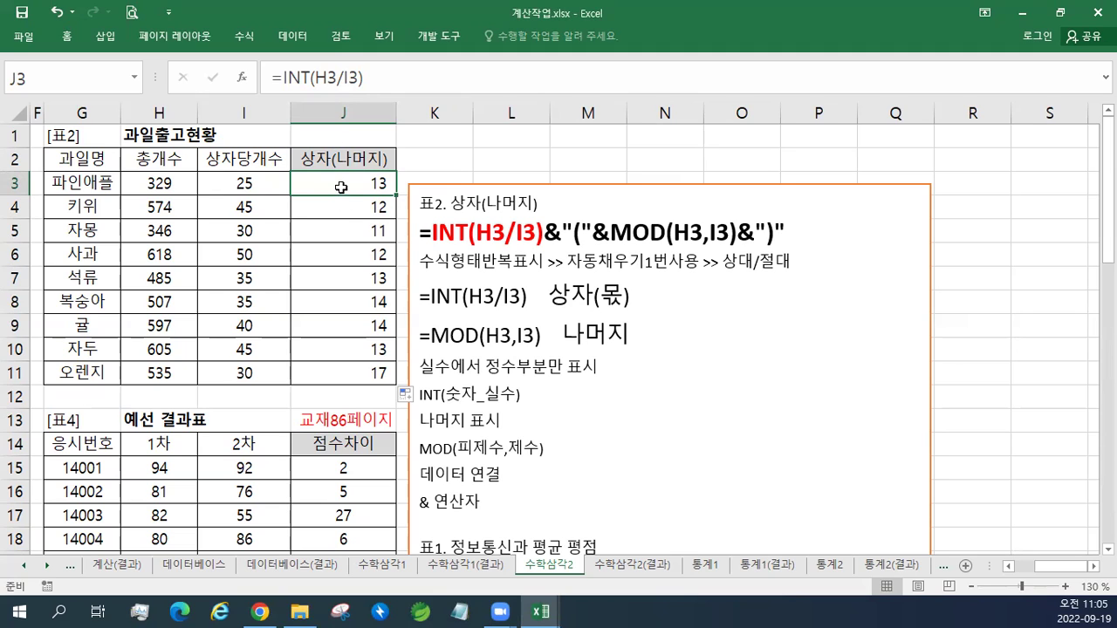
double_click(340, 187)
type("&\"(\"")
key("Return")
key("Up")
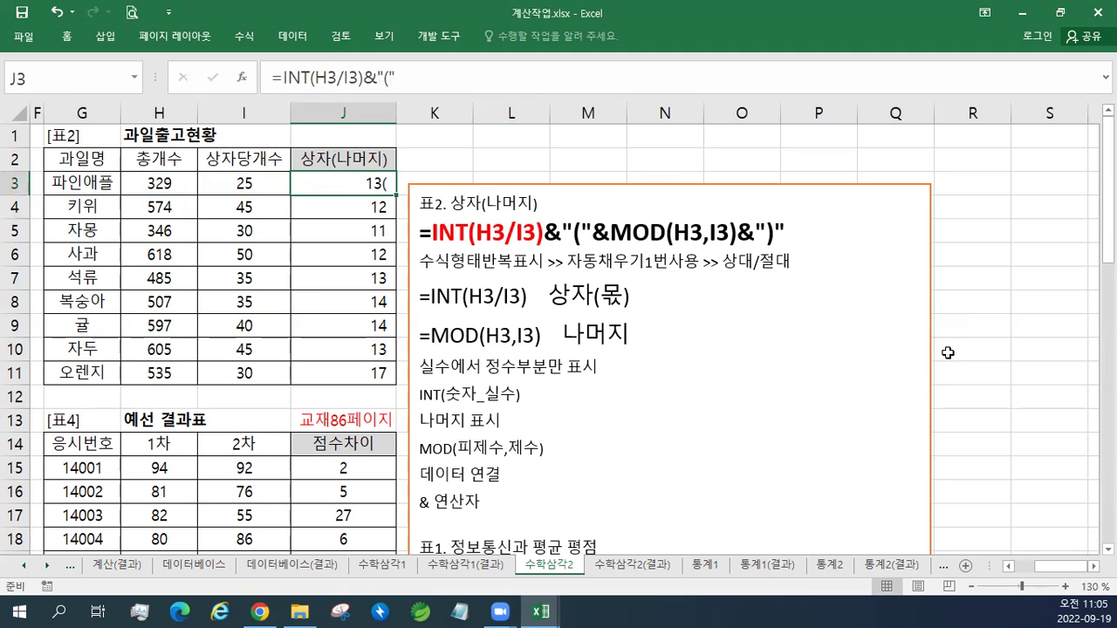
left_click_drag(395, 196, 397, 378)
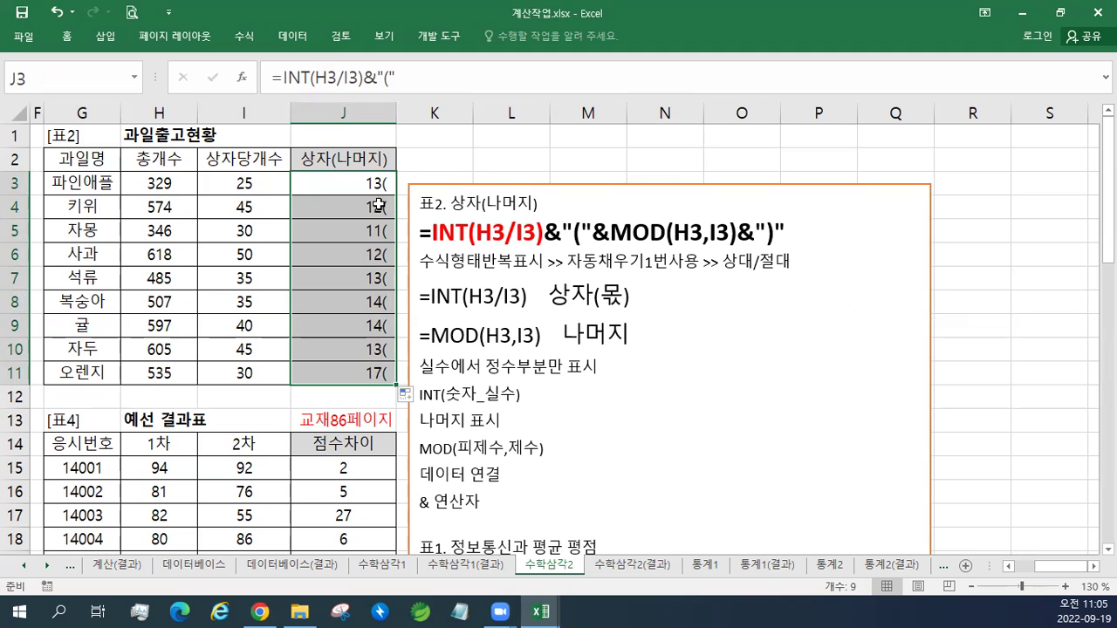
Reopen the formula in J3 and add another & operator at its end.
left_click(363, 182)
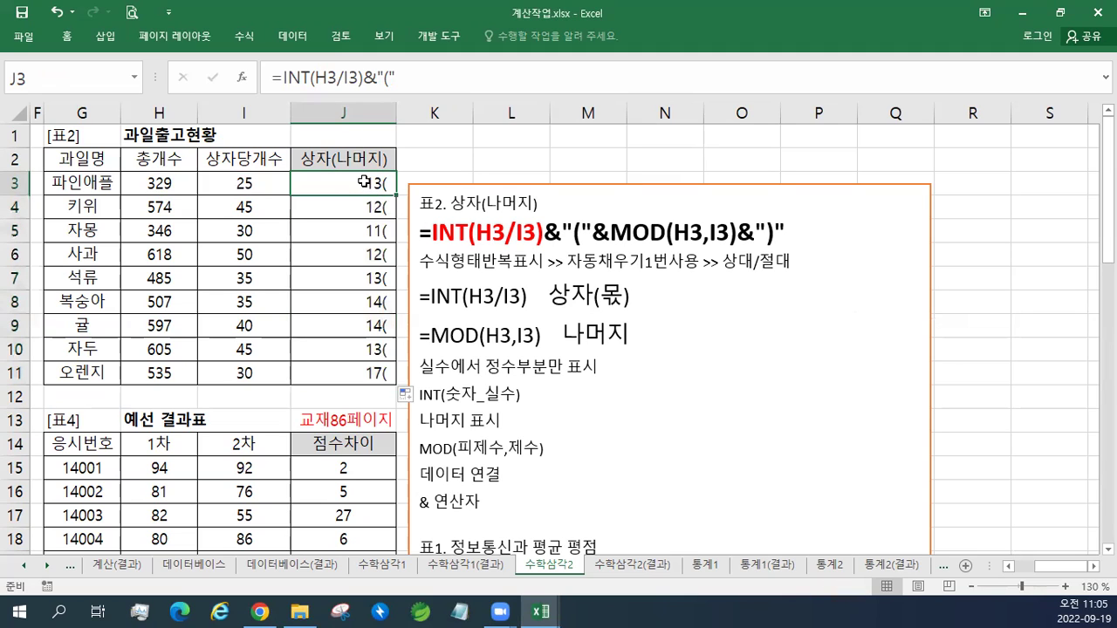
double_click(364, 182)
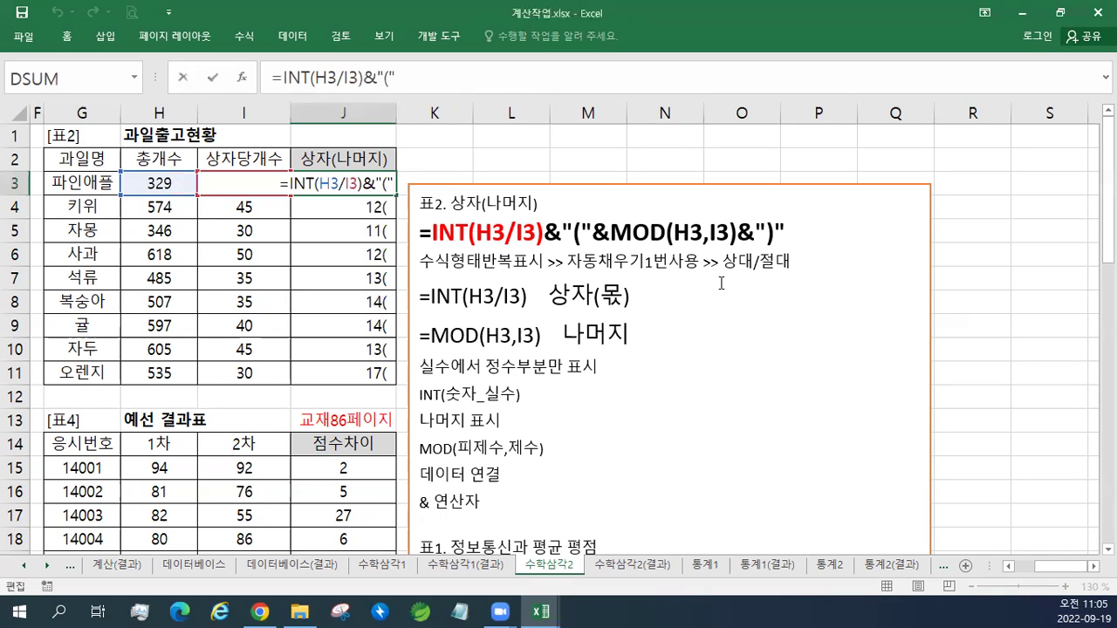
type("&")
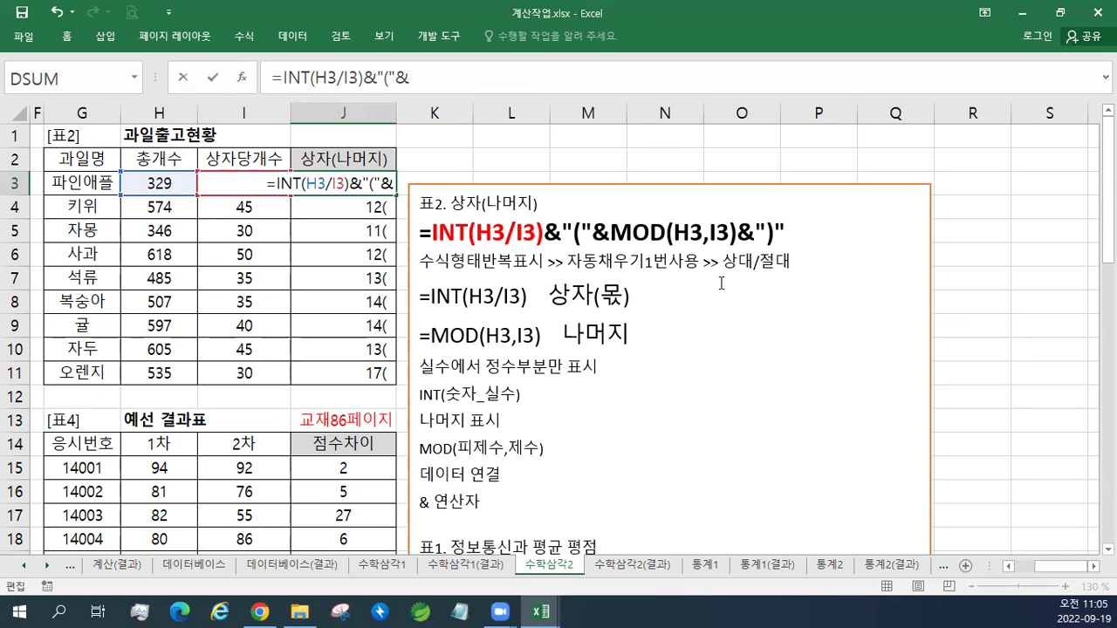
type("\"")
type("MOD")
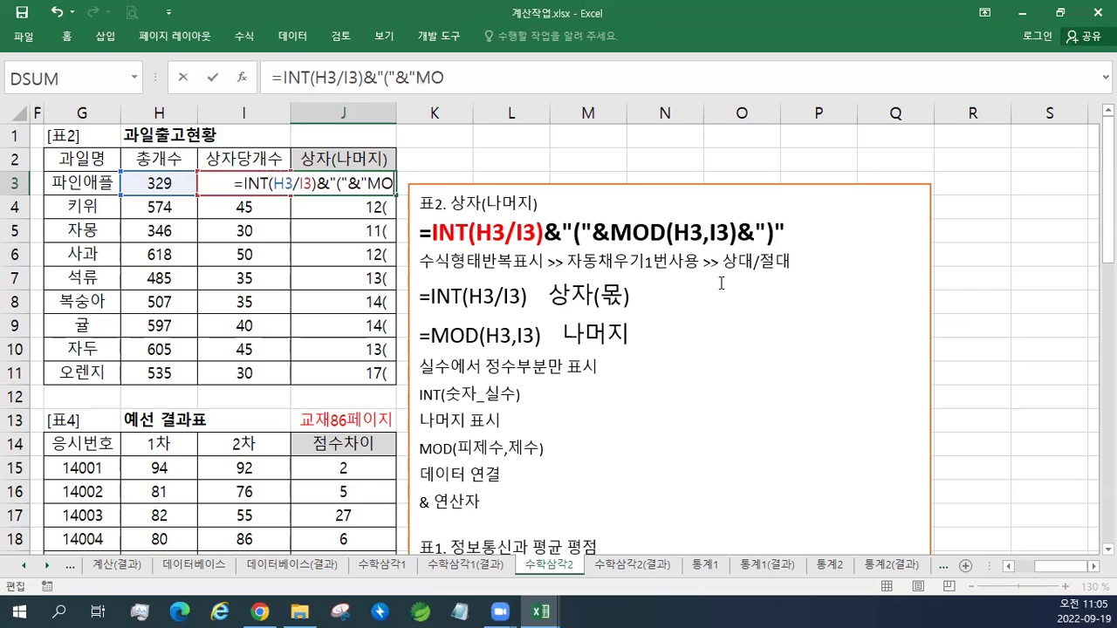
key("BackSpace")
key("BackSpace")
key("BackSpace")
key("BackSpace")
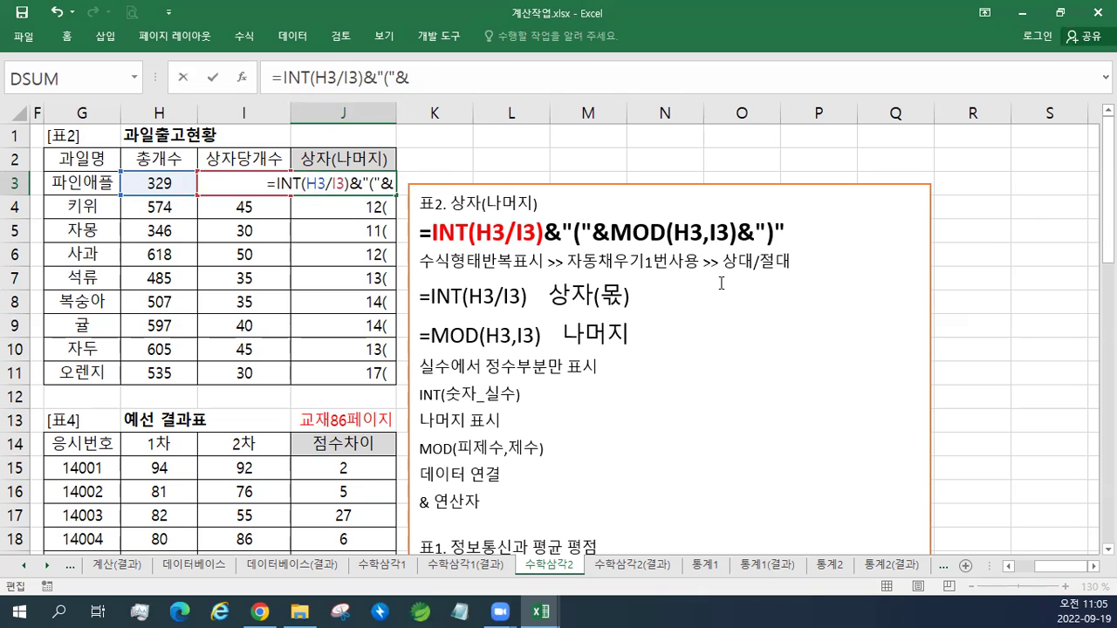
Add MOD(H3,I3) after the last & in J3's formula and fill it down to J11.
type("MOD(")
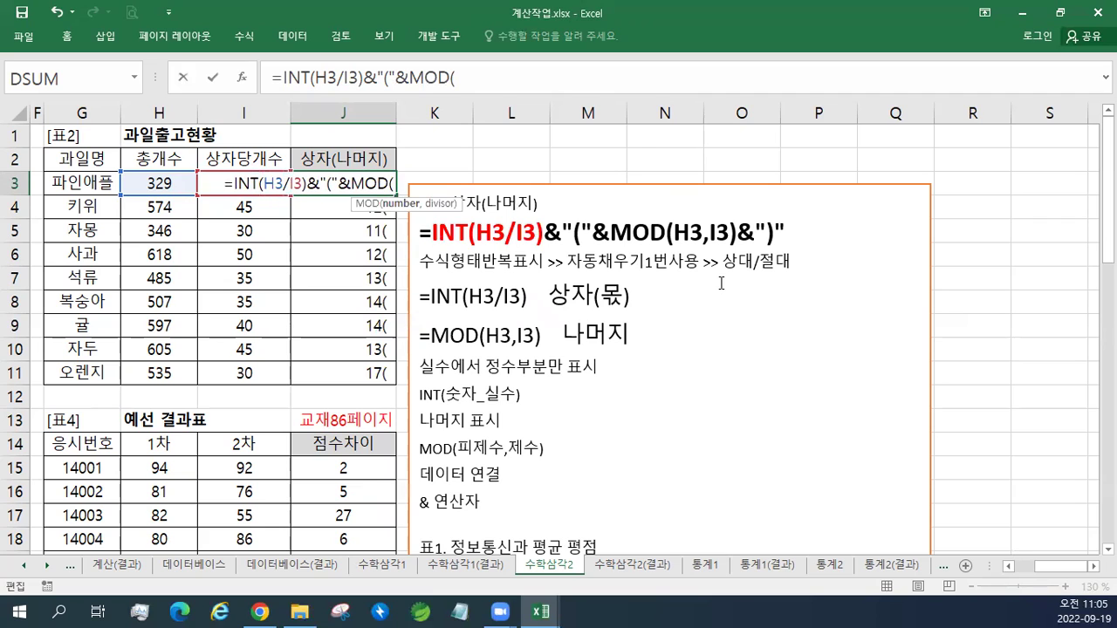
left_click(163, 183)
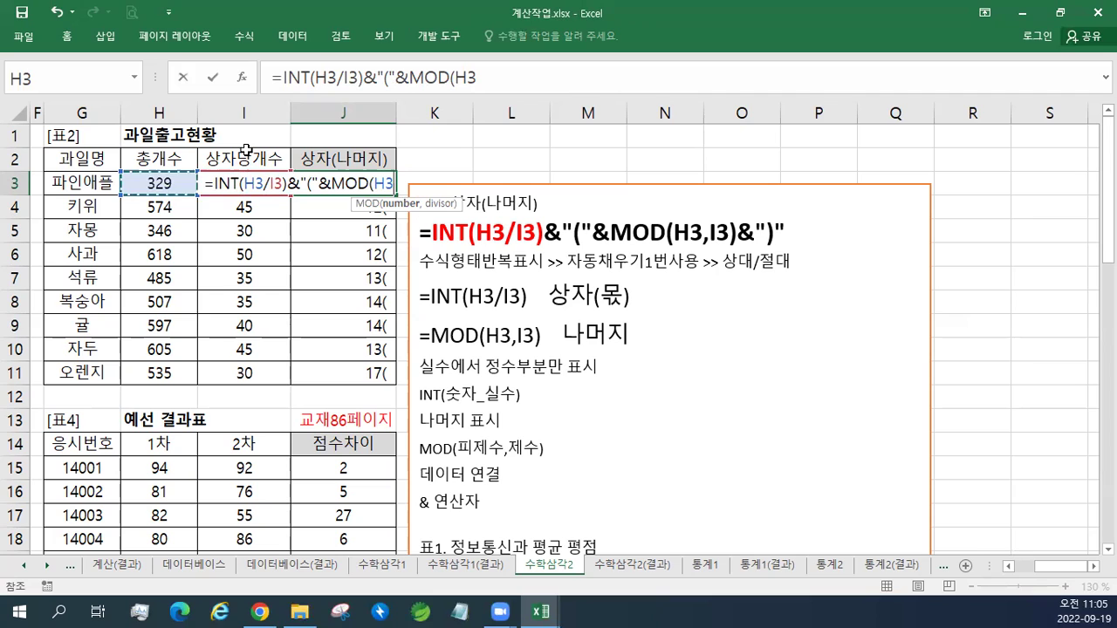
type(",")
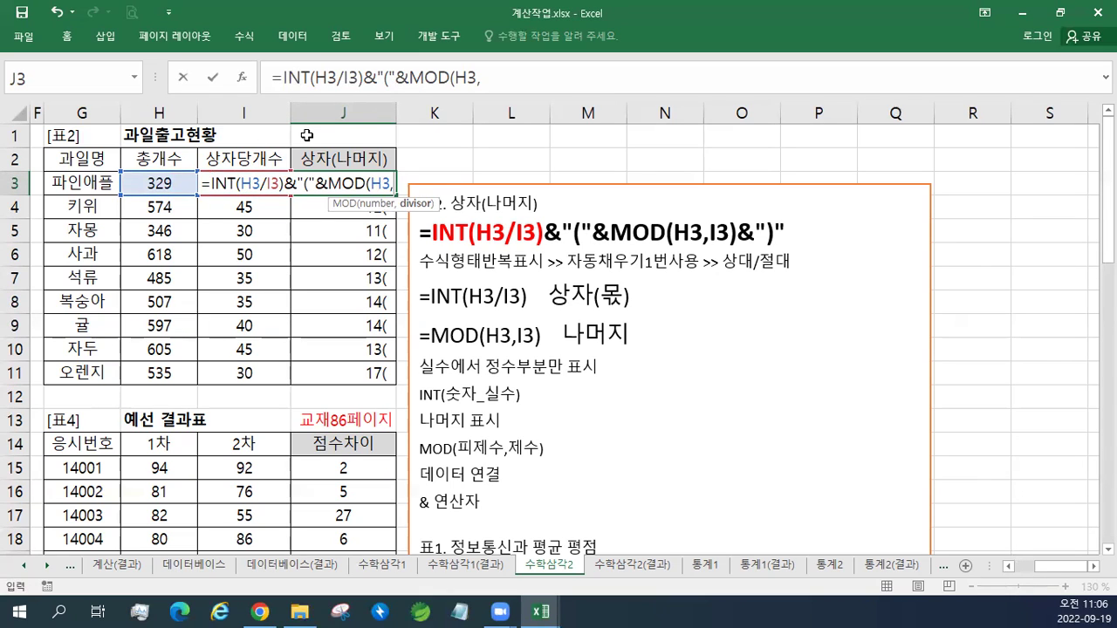
key("Left")
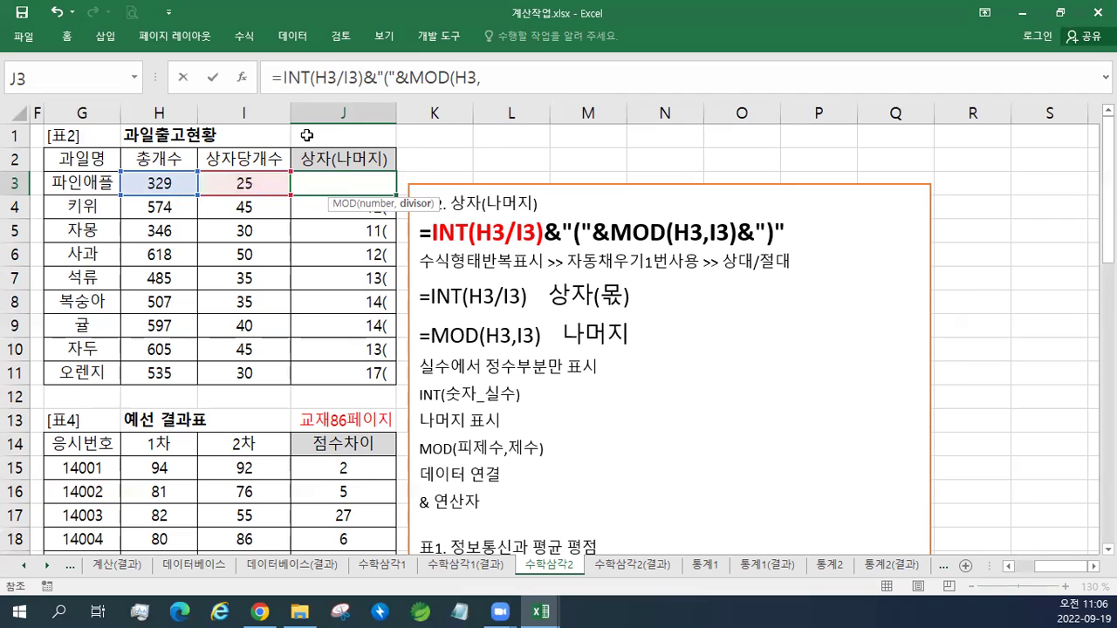
key("Up")
key("Up")
key("Down")
key("Down")
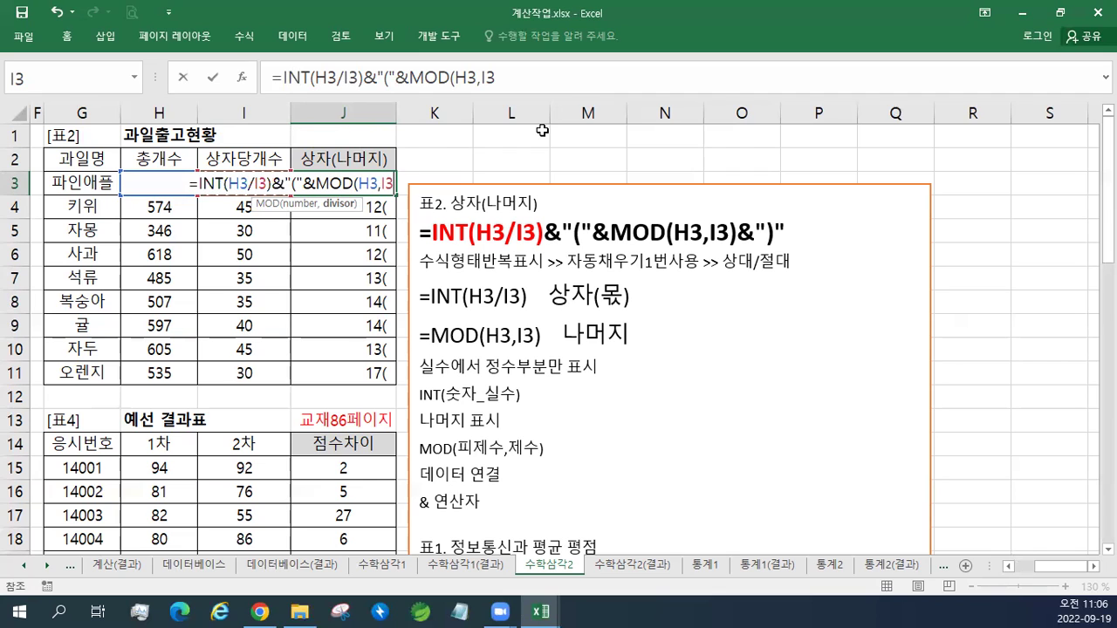
type(")")
key("ctrl+Return")
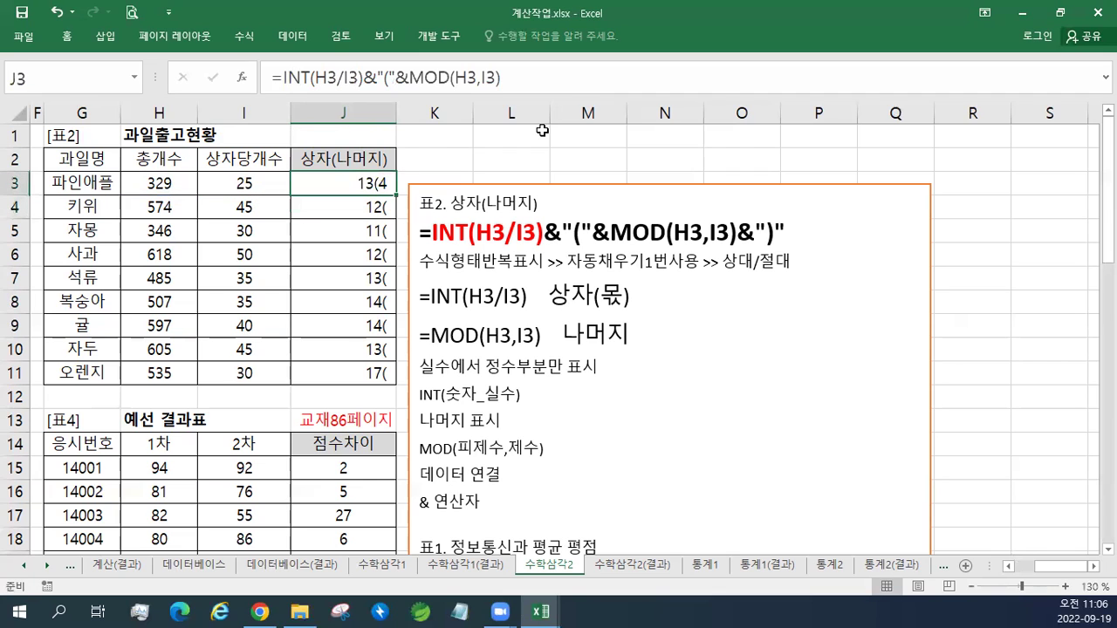
left_click_drag(396, 195, 390, 385)
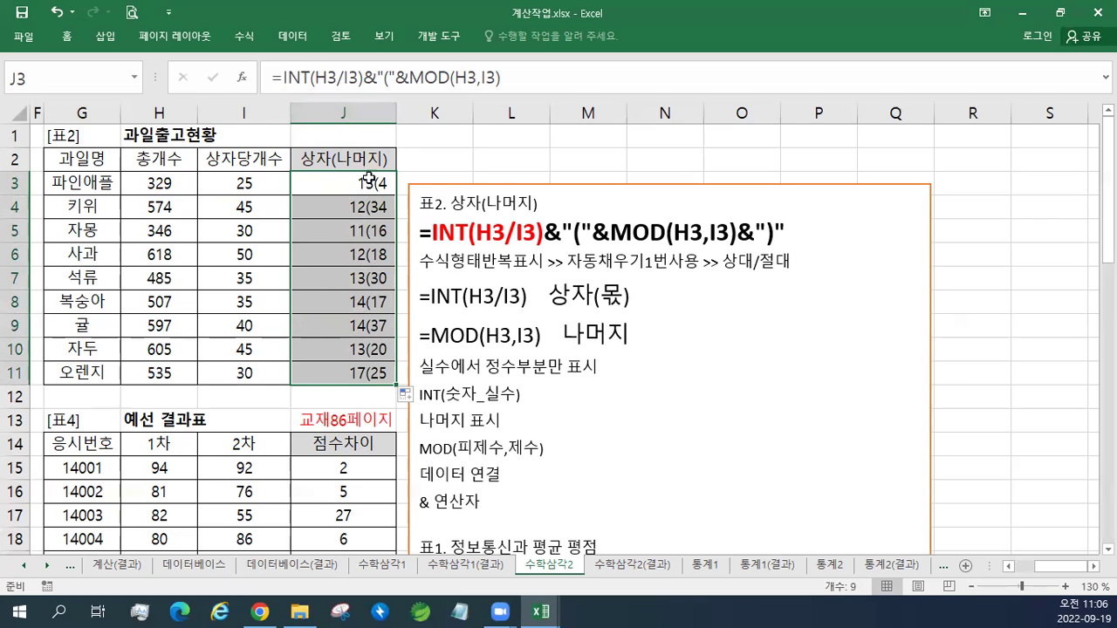
Append &")" to complete J3 as =INT(H3/I3)&"("&MOD(H3,I3)&")" and fill it down to J11.
left_click(370, 182)
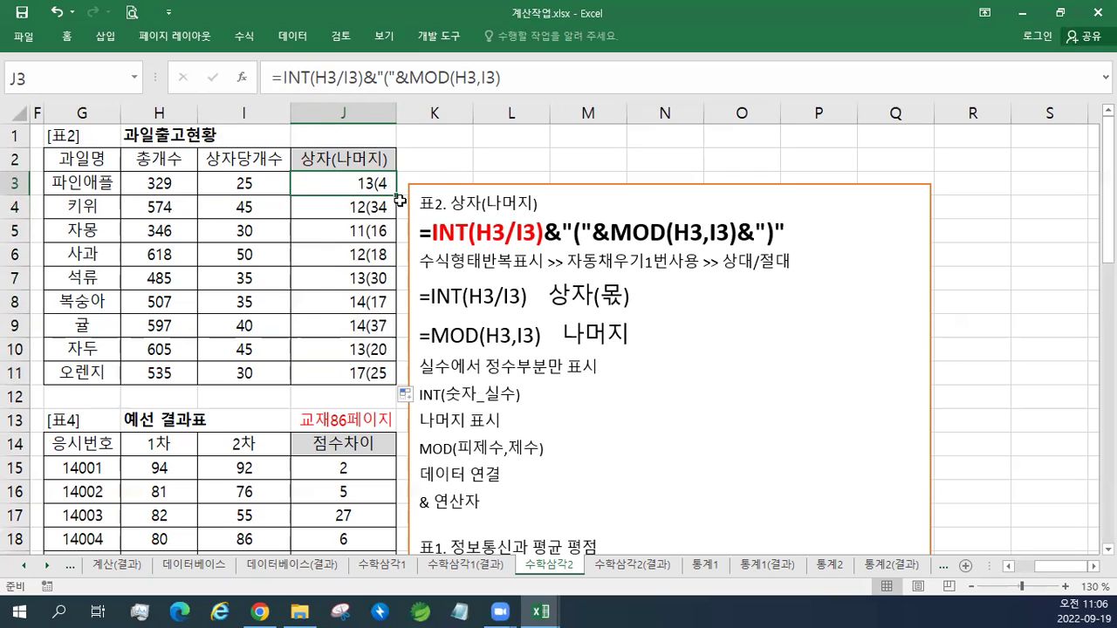
key("F2")
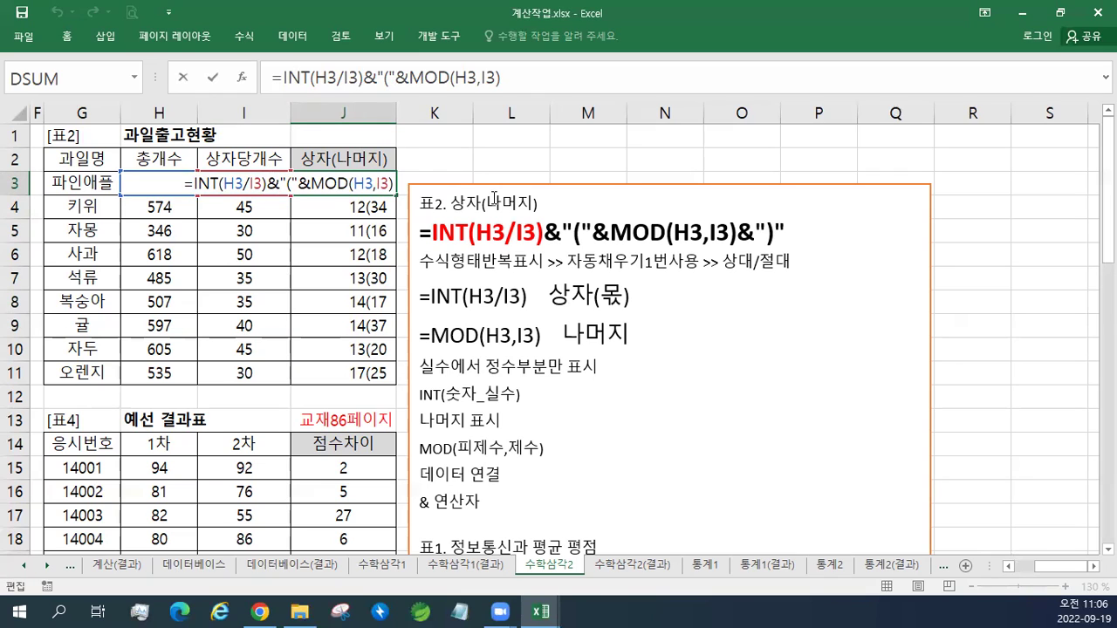
type("&")
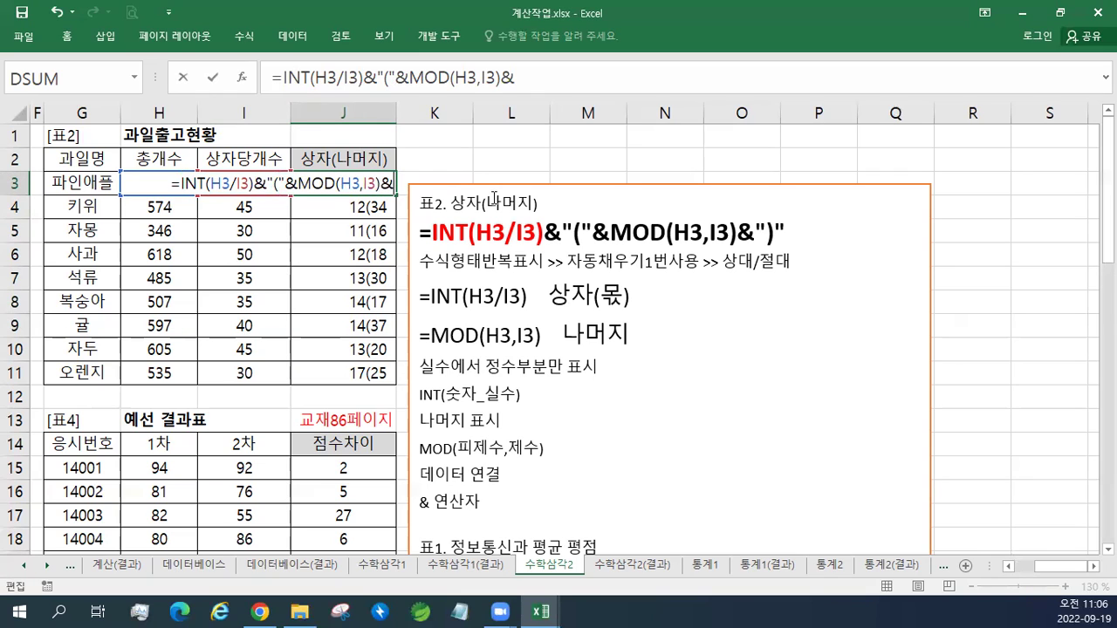
type("\")")
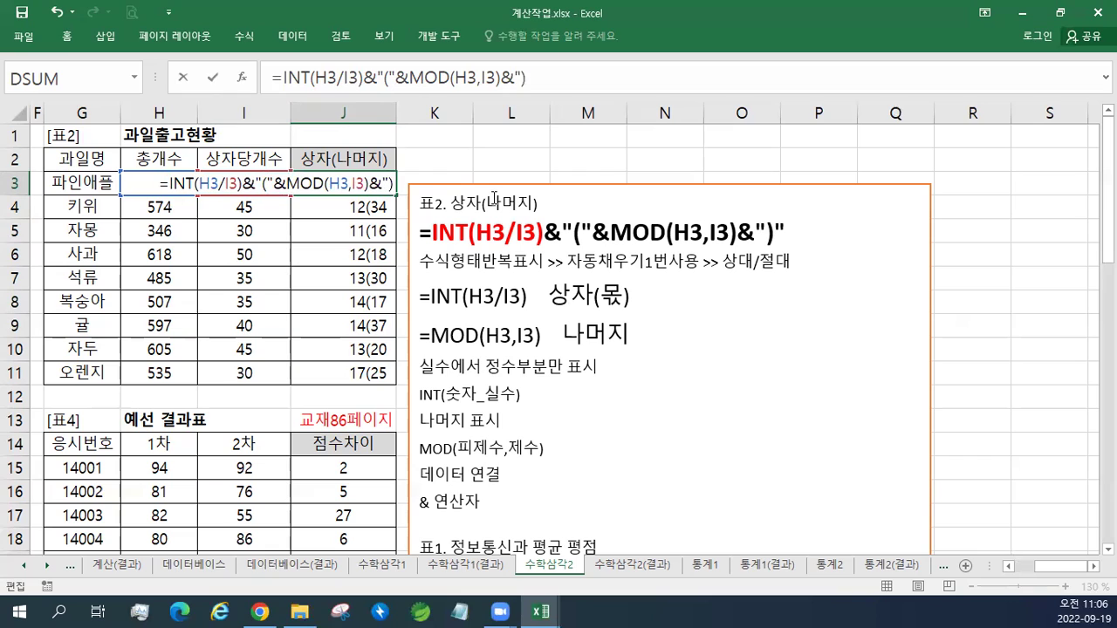
type("\"")
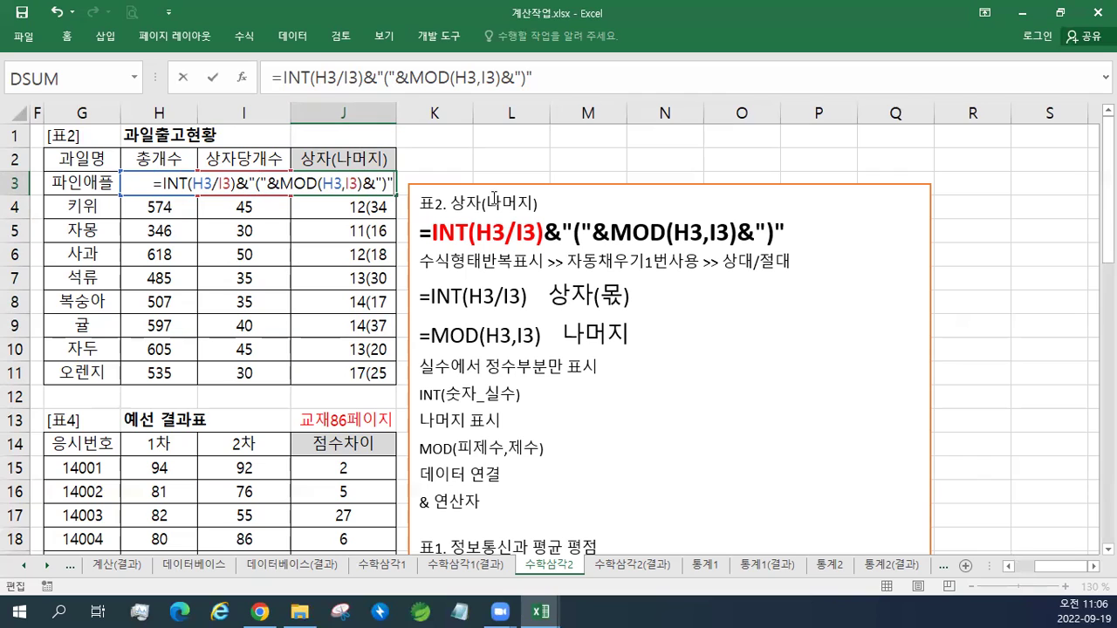
key("Return")
key("Up")
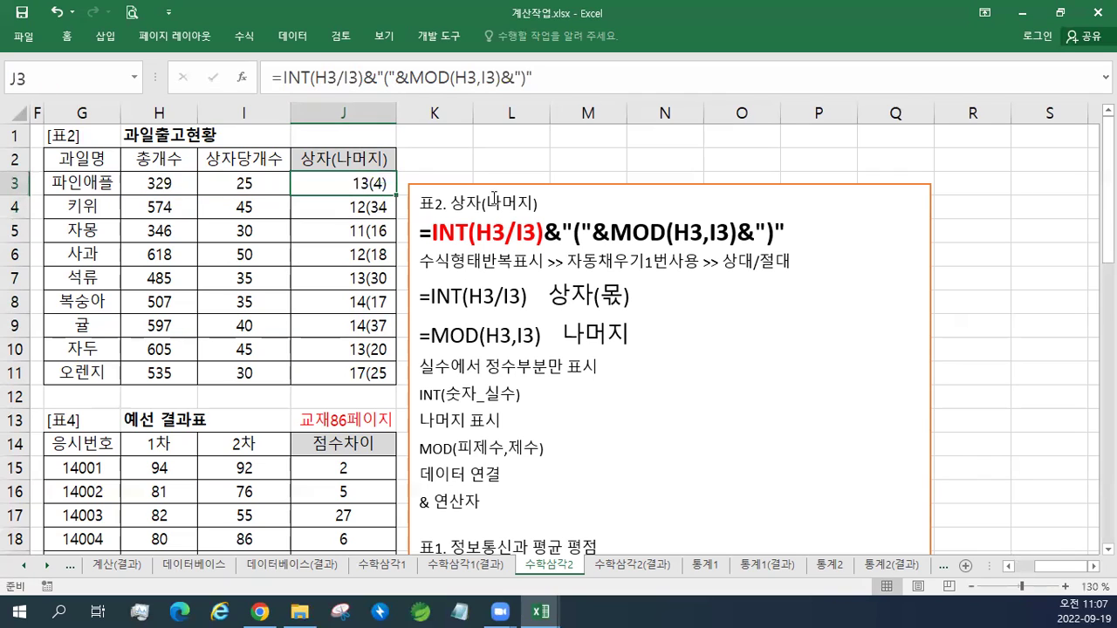
left_click_drag(396, 193, 384, 377)
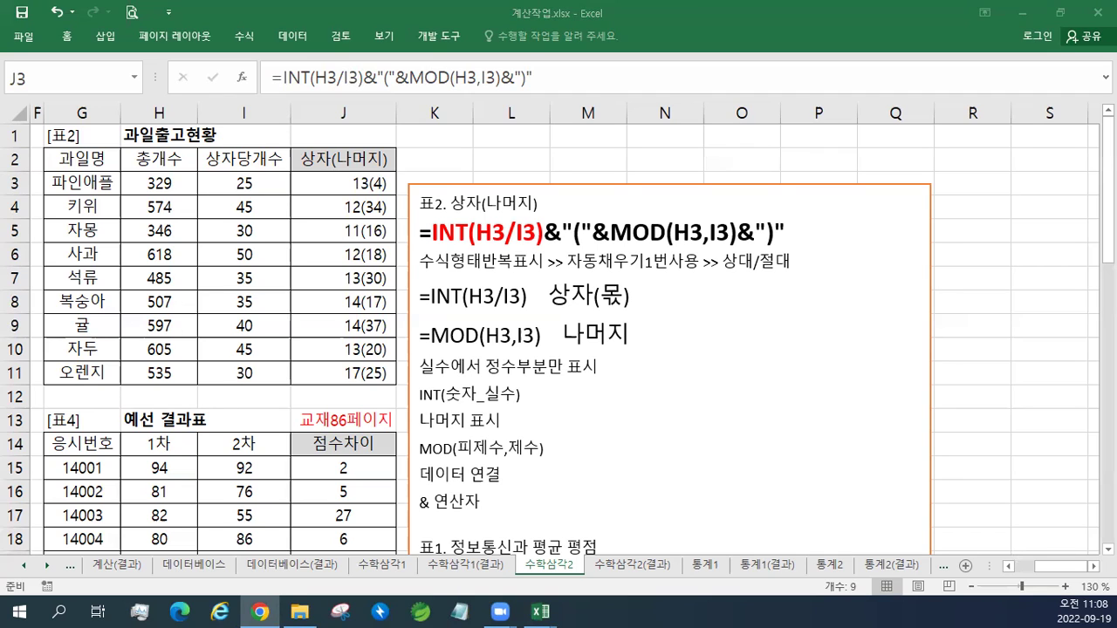
Check the formula in J3 against the notes text box and save the workbook.
left_click(420, 158)
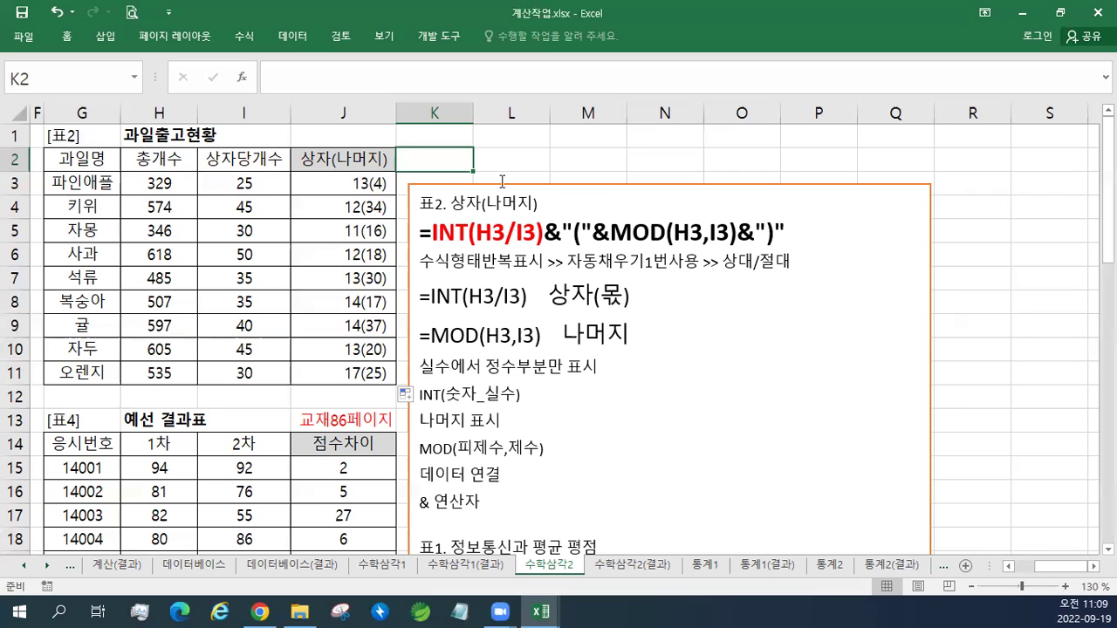
left_click(577, 236)
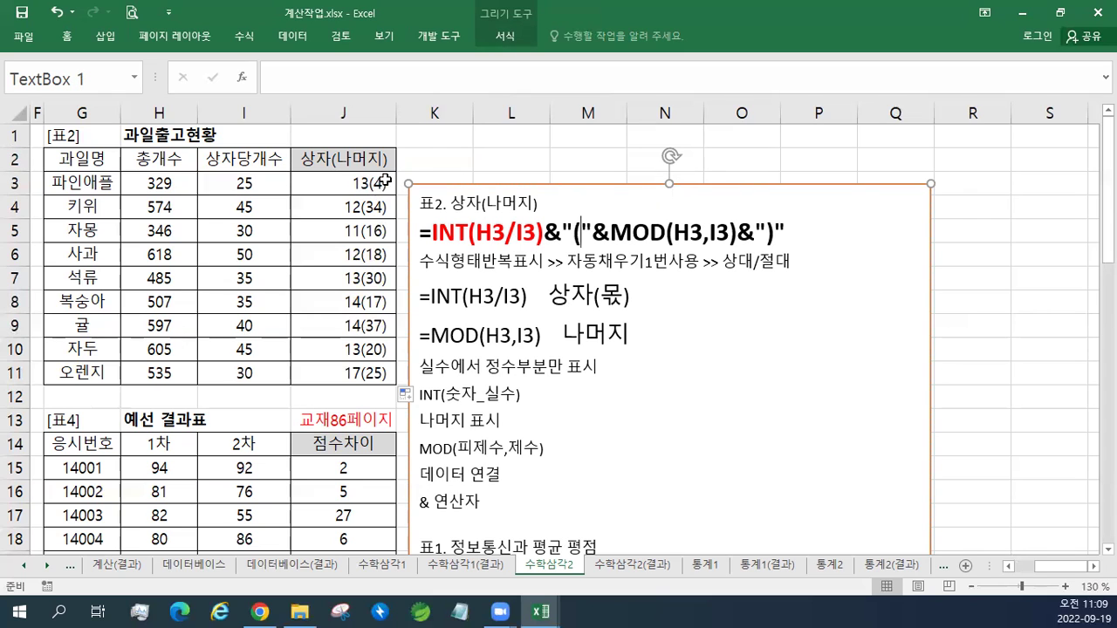
left_click(354, 183)
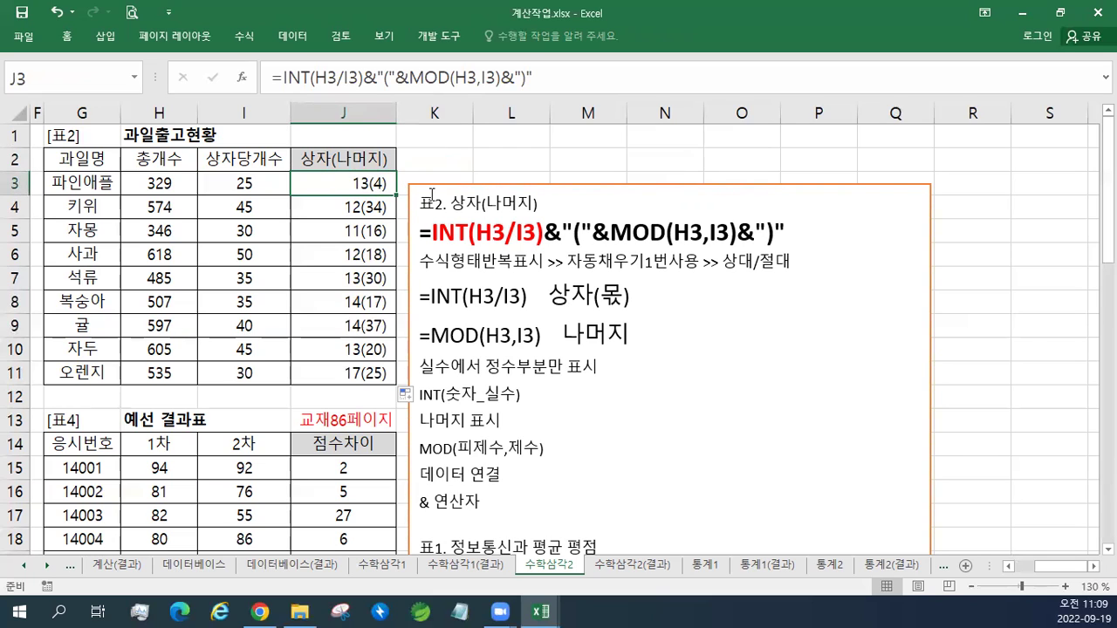
left_click(19, 18)
Move the notes text box down to free row 3 and enter 134 in cell L3.
left_click(488, 185)
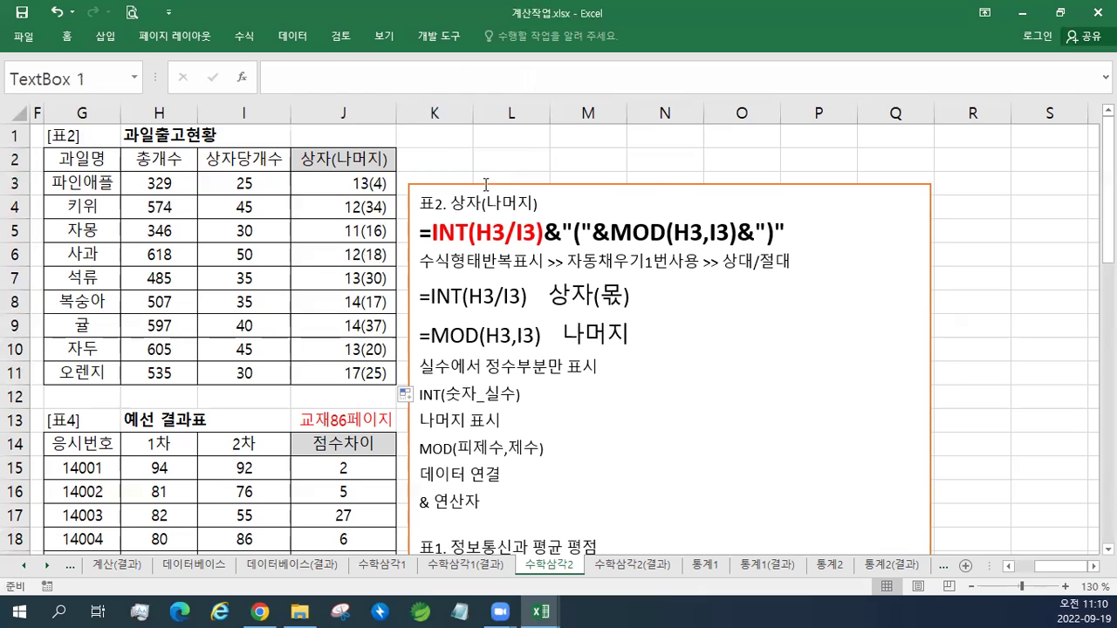
left_click_drag(485, 183, 478, 217)
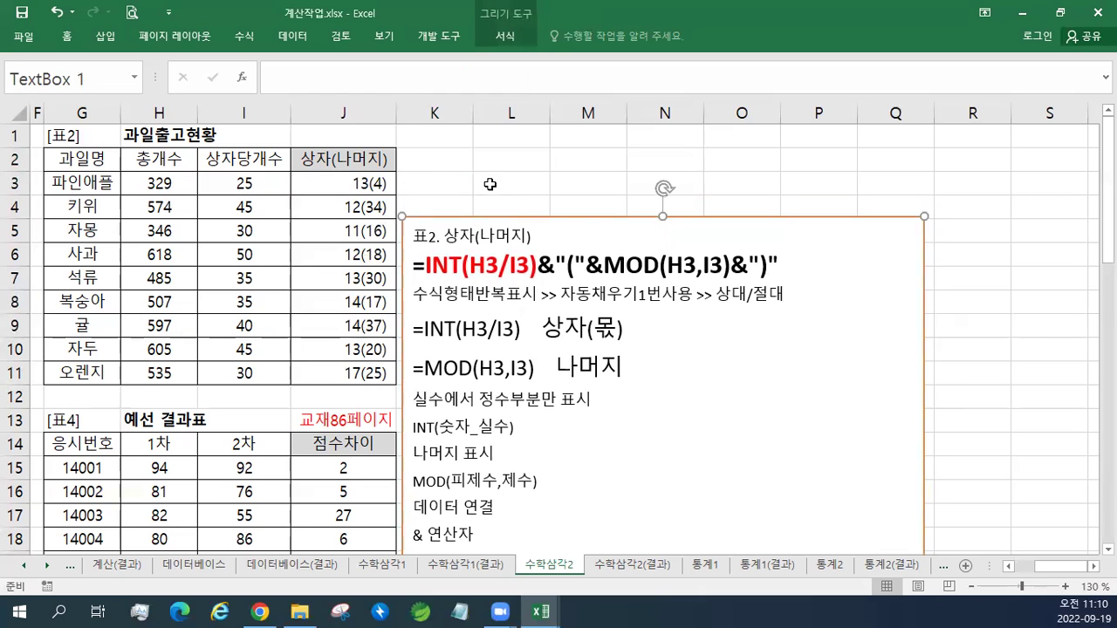
left_click(494, 184)
type("134")
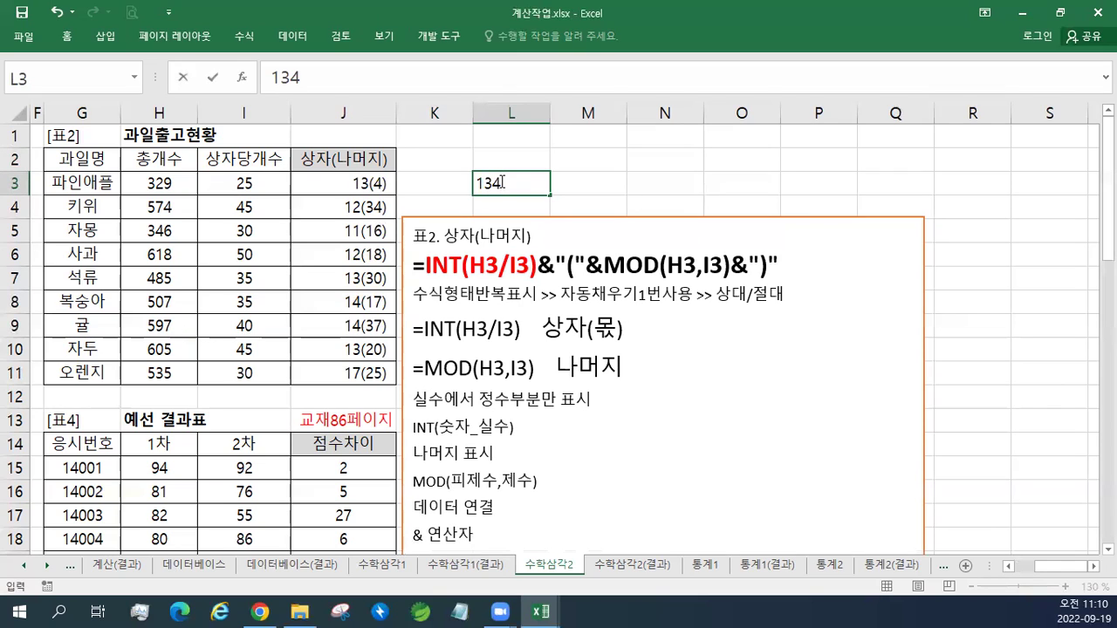
left_click(581, 183)
left_click(516, 182)
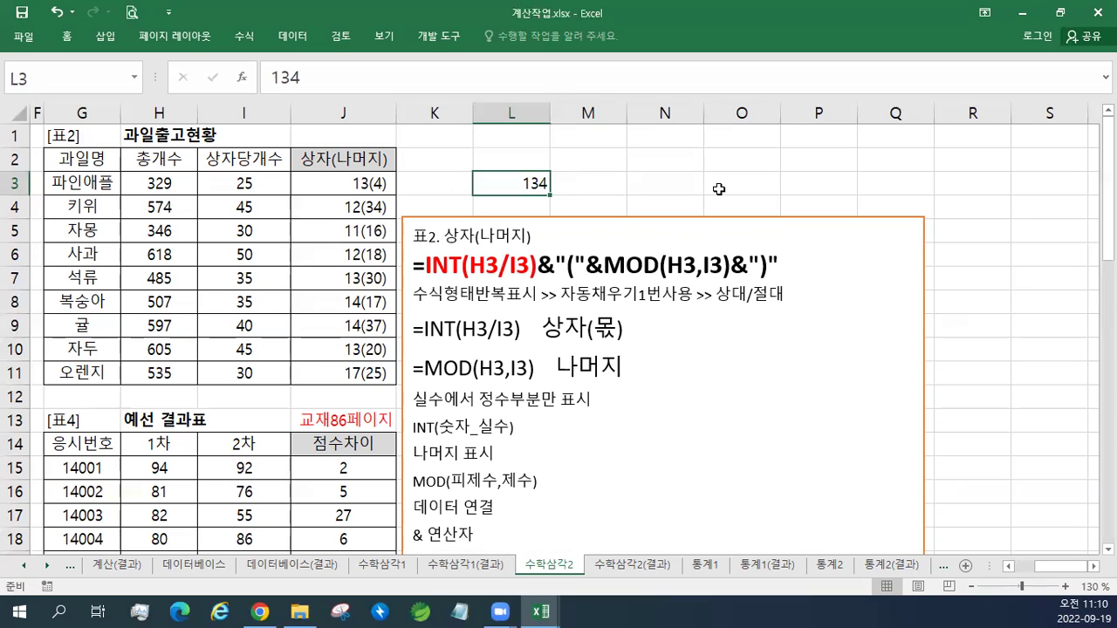
Copy the 상자(나머지) header from J2 to L2, above the sample number.
left_click(311, 161)
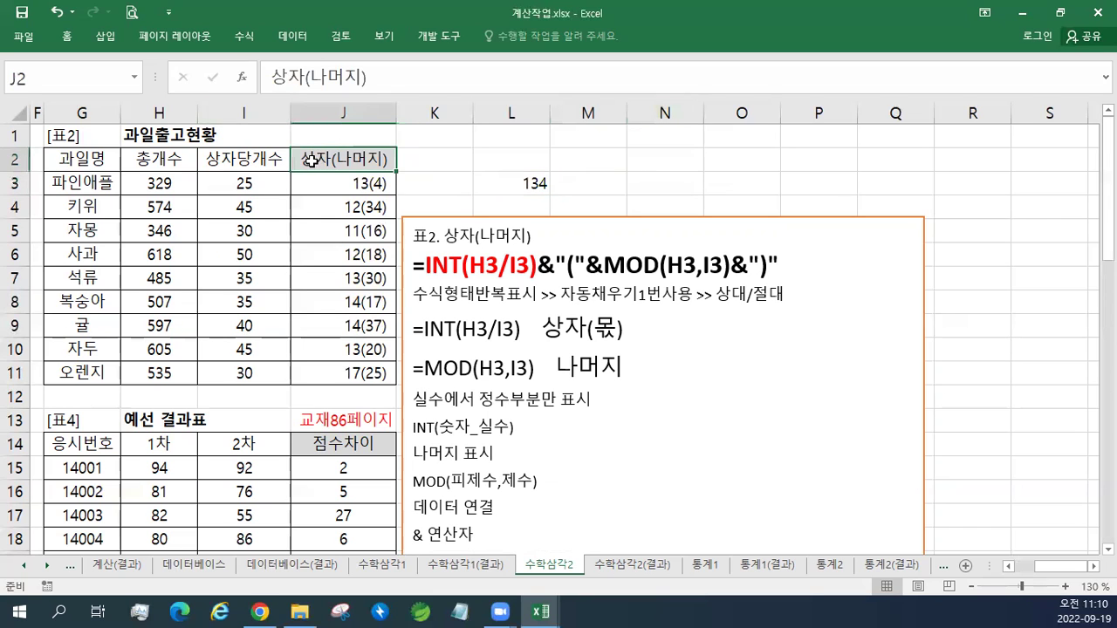
key("ctrl+c")
left_click(506, 155)
key("ctrl+v")
left_click(511, 183)
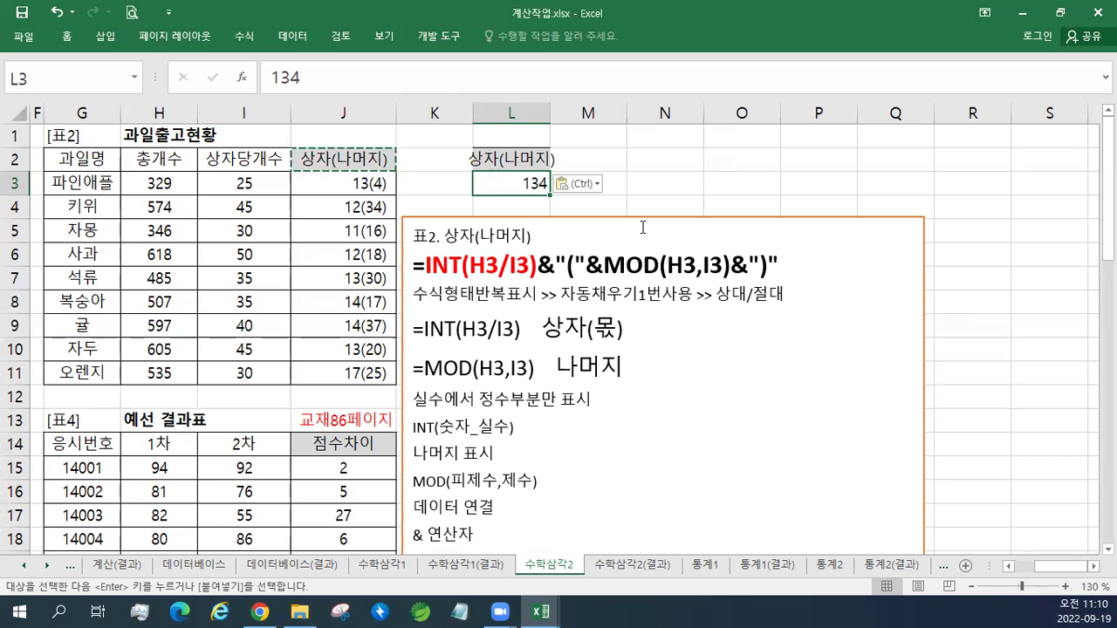
Examine the MOD and INT parts of the notes formula and switch to the 엑셀기능정리_컴활2급실기.xlsm workbook.
left_click_drag(603, 265, 736, 268)
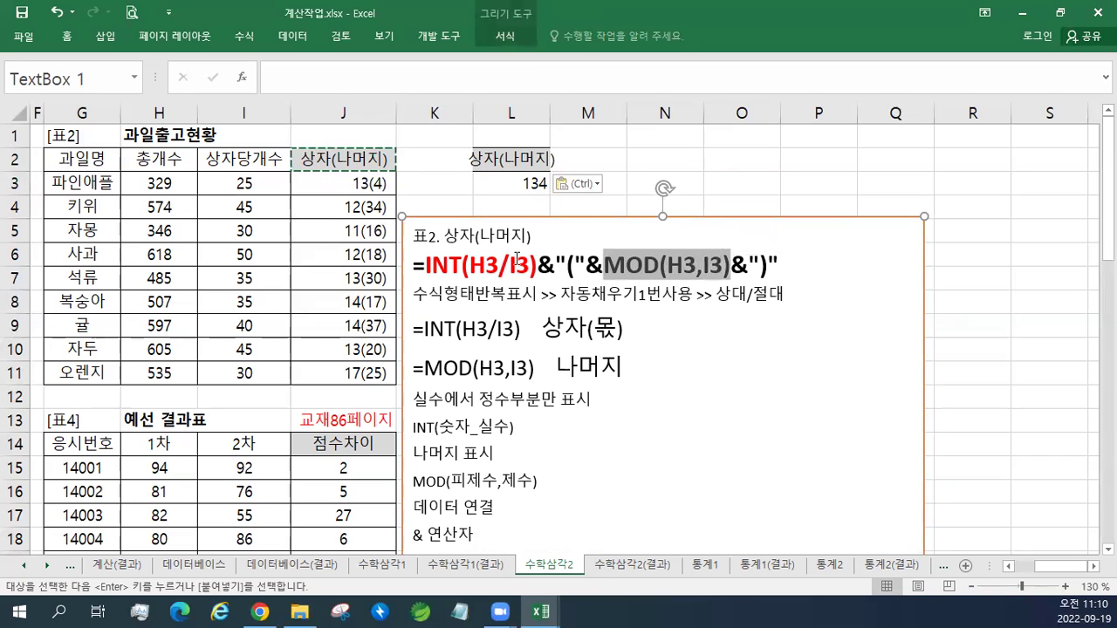
left_click_drag(416, 266, 531, 265)
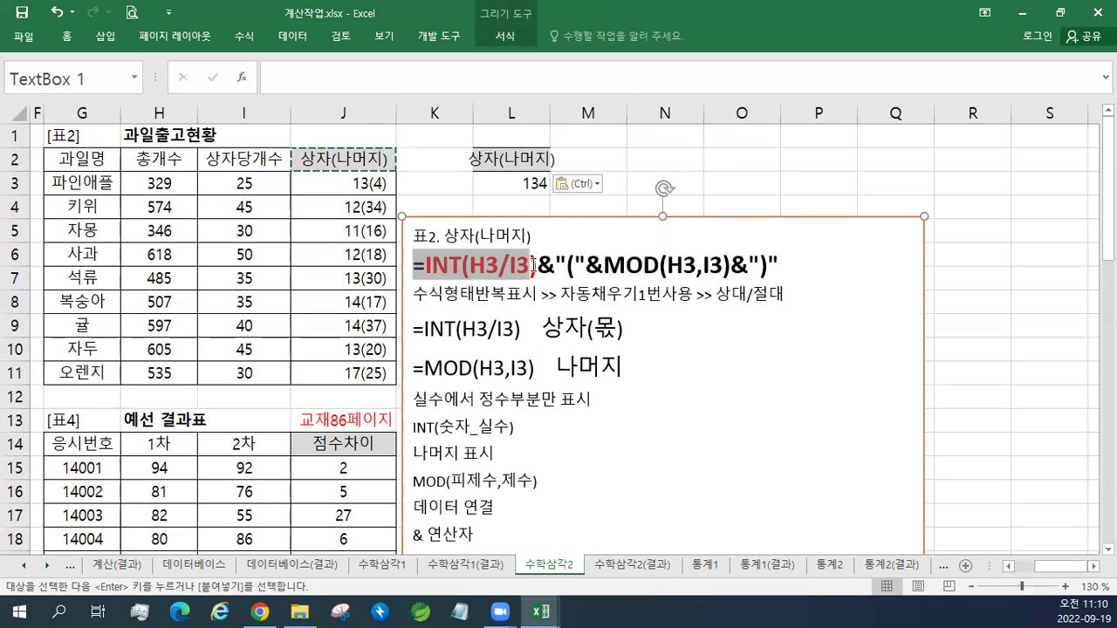
left_click(531, 265)
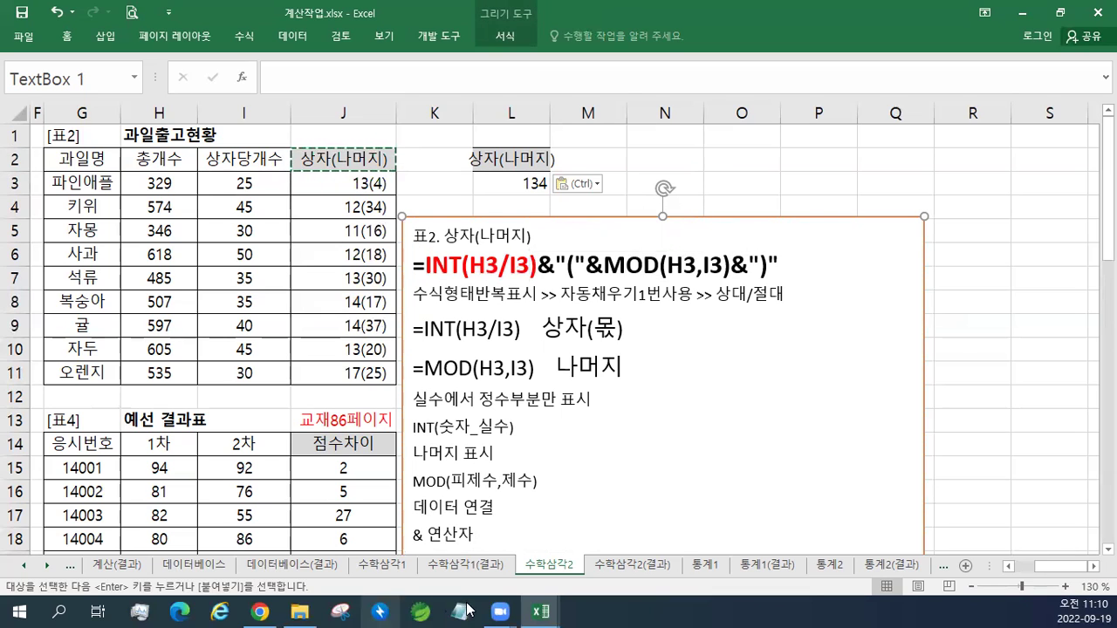
left_click(541, 612)
left_click(384, 541)
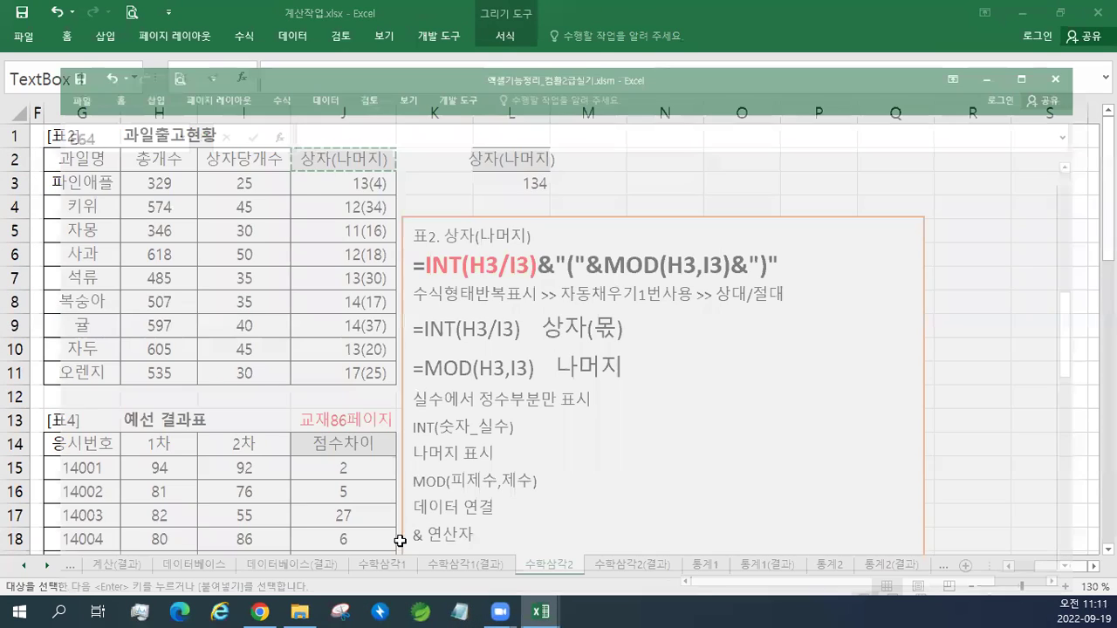
Examine the INT example in B29 and trace how 피제수 divided by 제수 gives the 실수 value in rows 29 to 31.
left_click(196, 303)
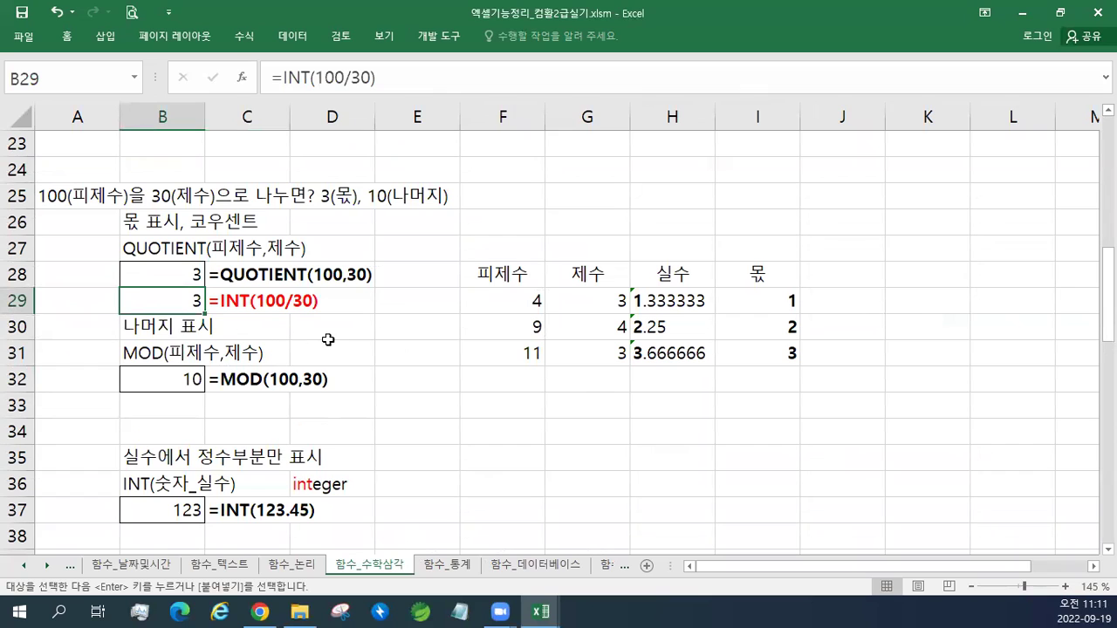
left_click(534, 300)
left_click(609, 297)
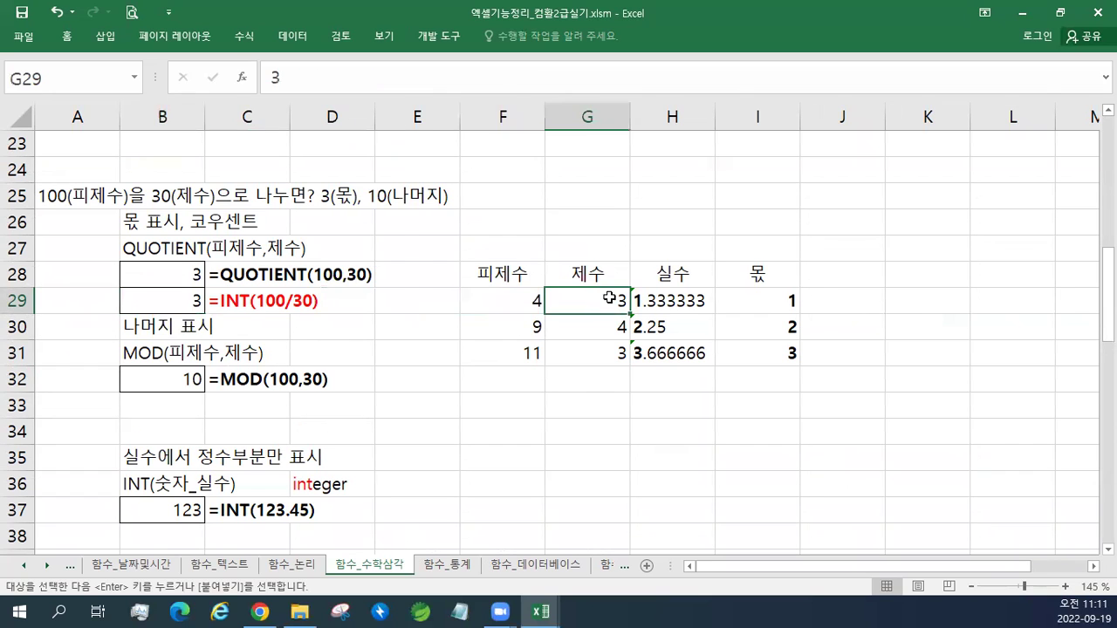
left_click(710, 300)
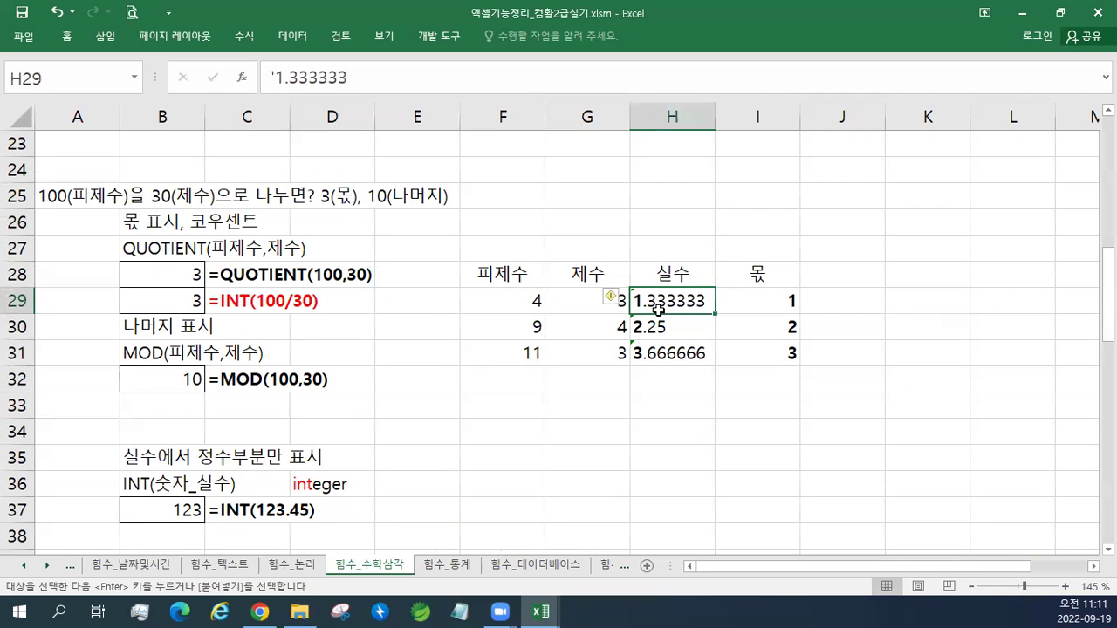
left_click(498, 326)
left_click(588, 335)
left_click(493, 335)
left_click(577, 333)
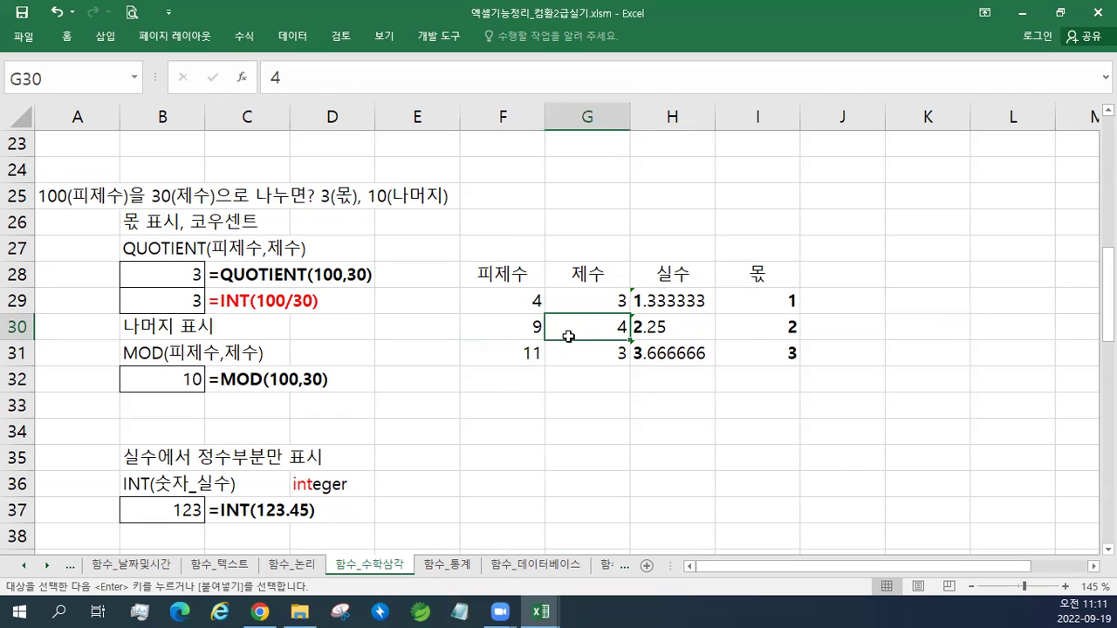
left_click(495, 334)
left_click(576, 332)
left_click(698, 328)
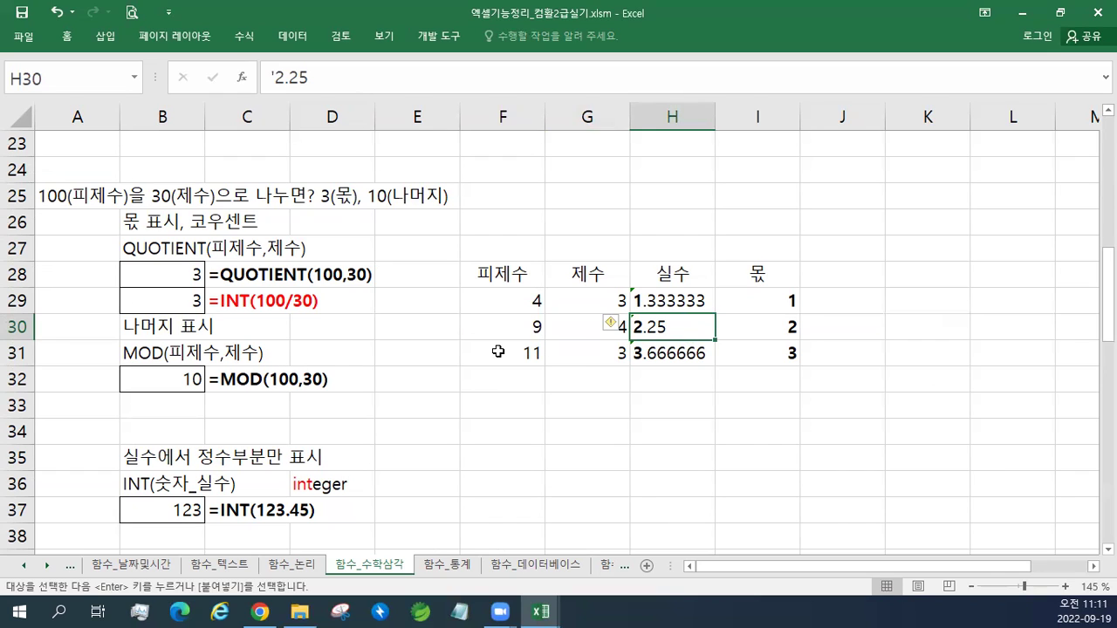
left_click(609, 352)
left_click(702, 359)
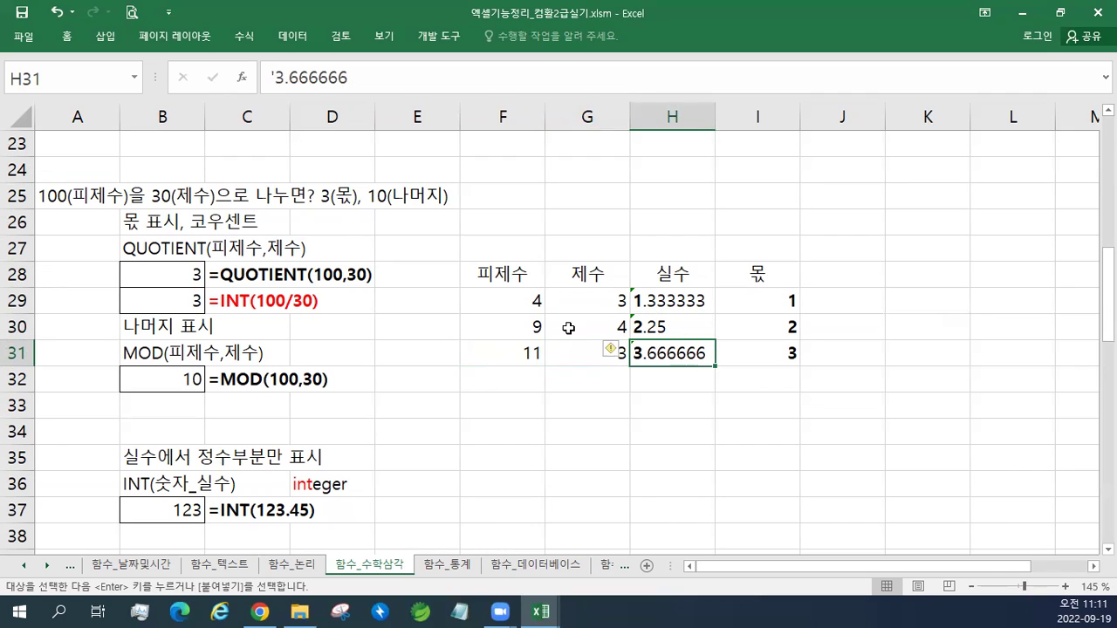
Trace each 피제수 and 제수 pair in rows 29 to 31 to its quotient in the 몫 column.
left_click(506, 300)
left_click(592, 303)
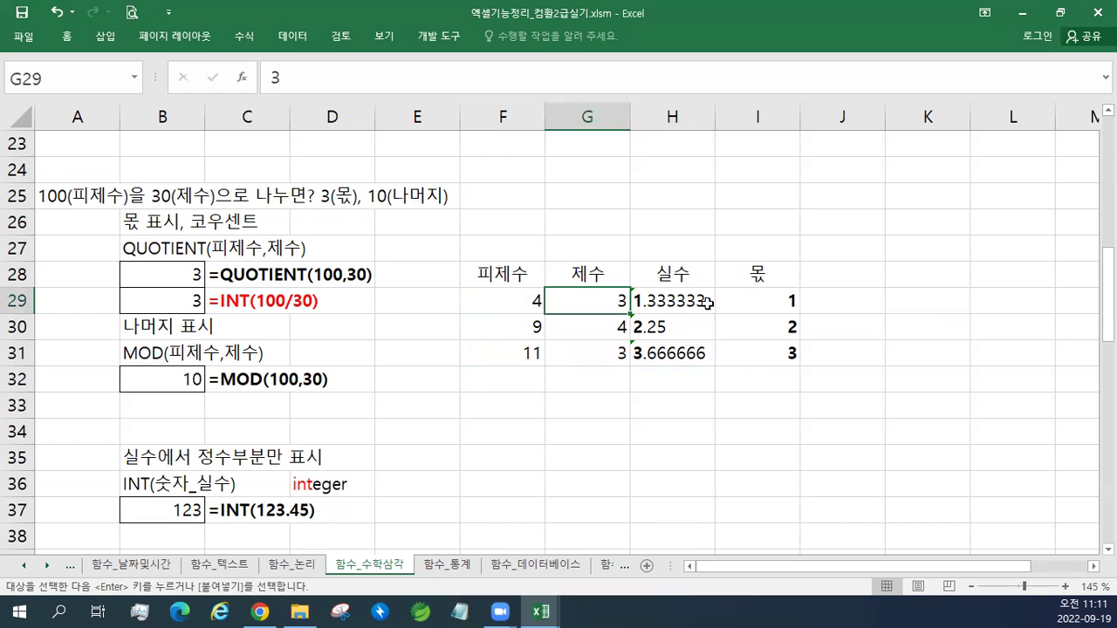
left_click(758, 299)
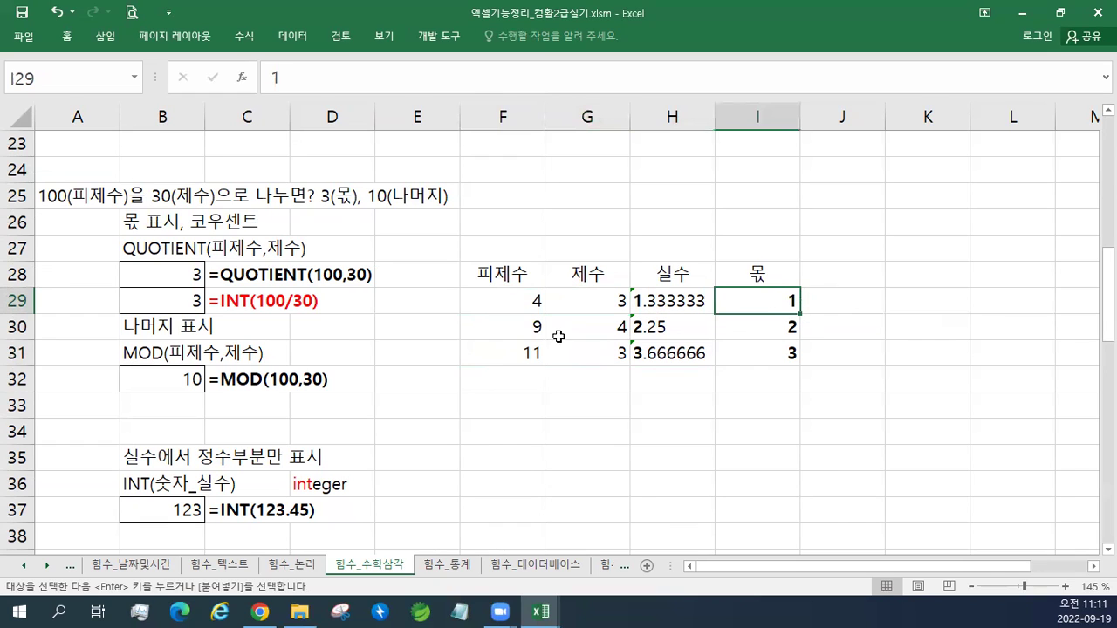
left_click(524, 333)
left_click(611, 328)
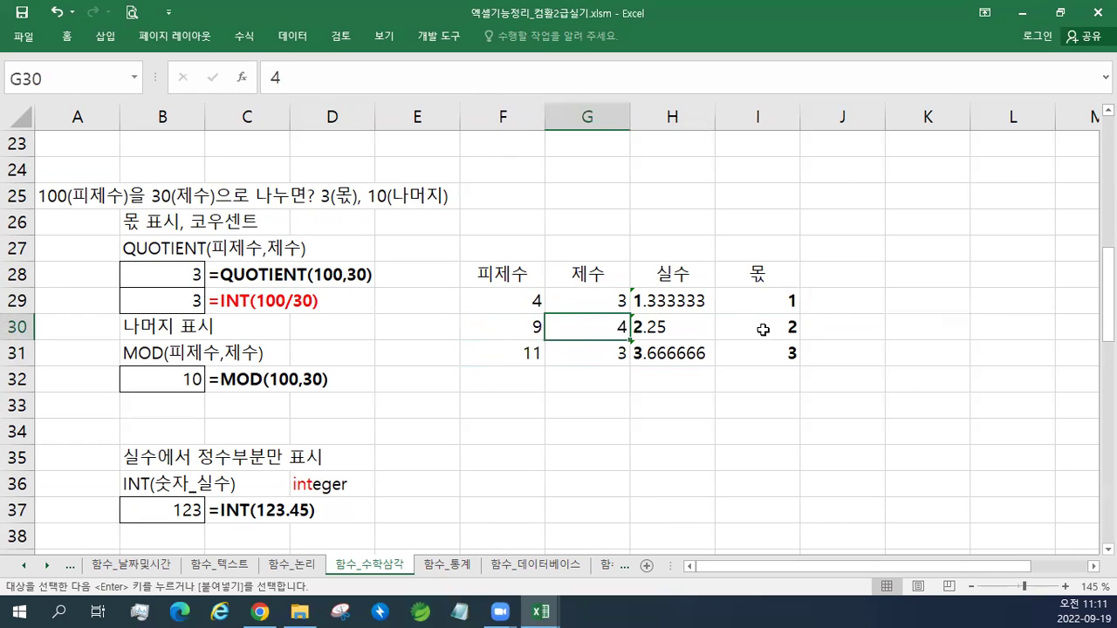
left_click(763, 329)
left_click(534, 355)
left_click(607, 353)
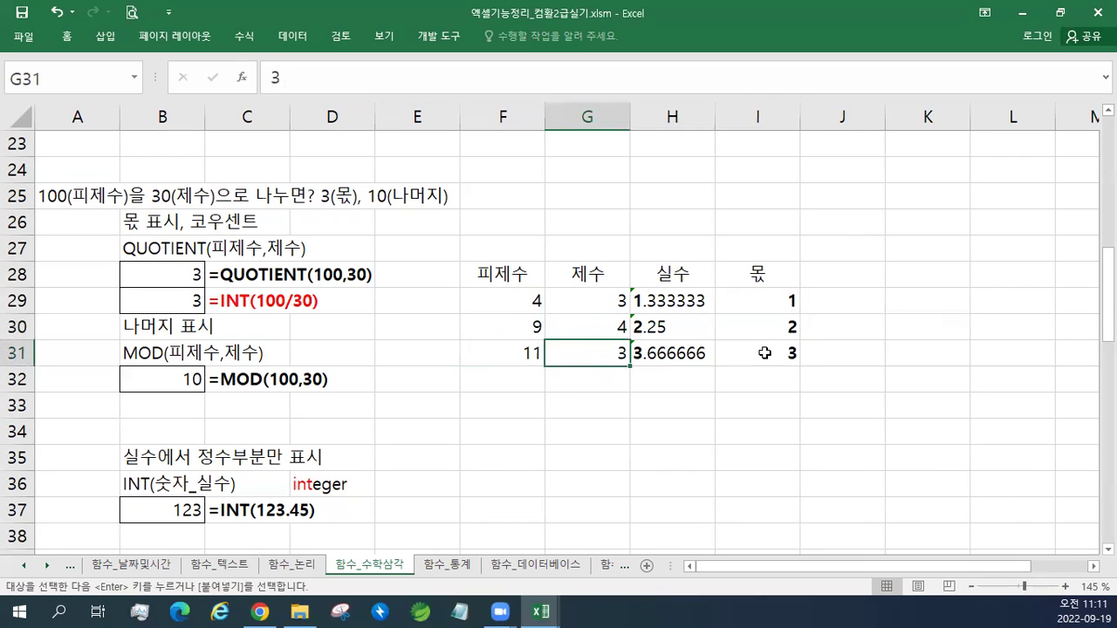
left_click(778, 352)
Compare the 실수 column with the 몫 column and review the headers of the division example in row 28.
left_click_drag(672, 275, 690, 353)
left_click_drag(748, 274, 758, 352)
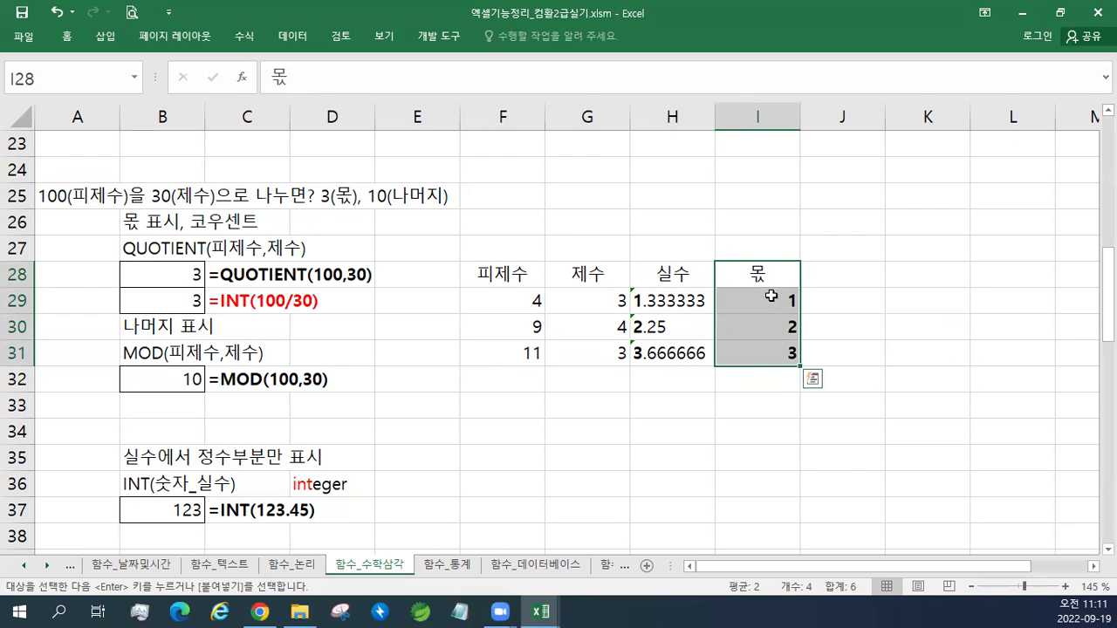
left_click(769, 329)
key("Down")
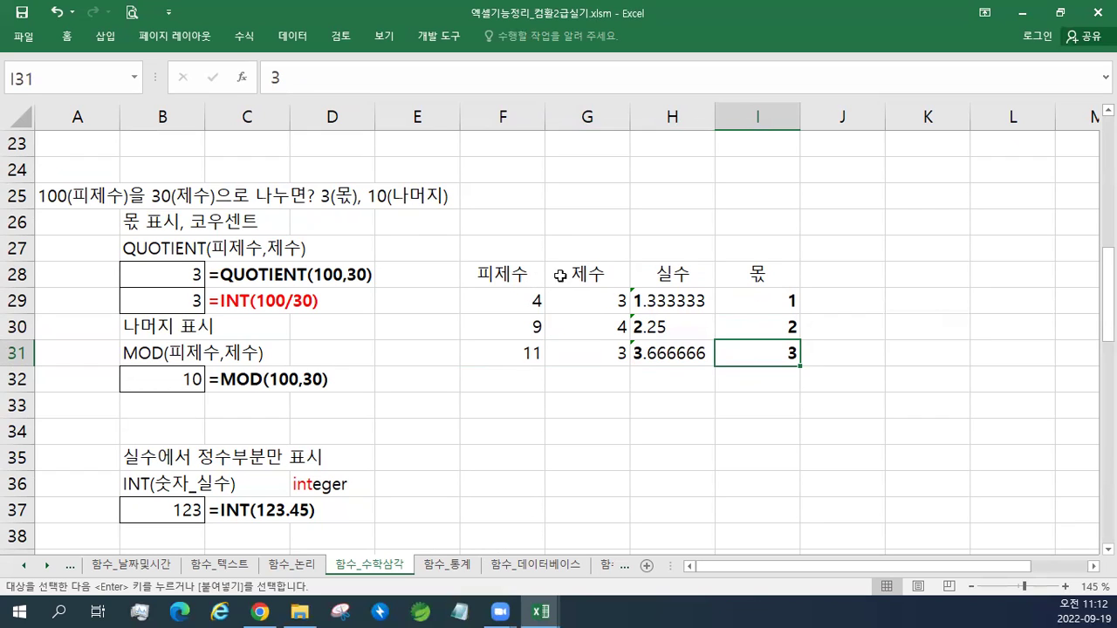
left_click(752, 277)
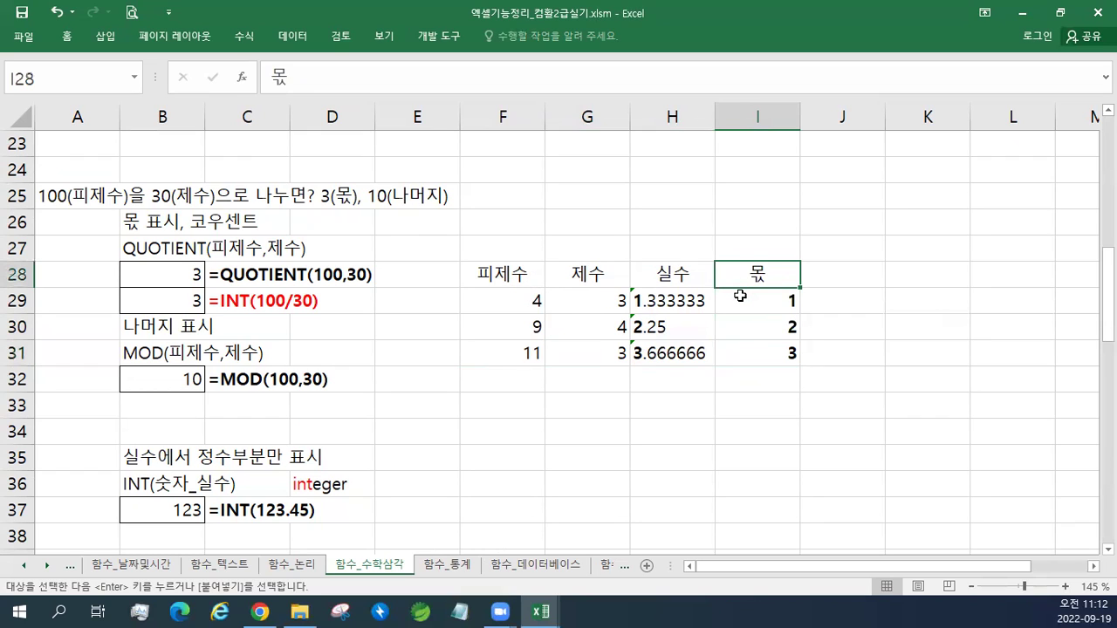
left_click(522, 272)
left_click(583, 273)
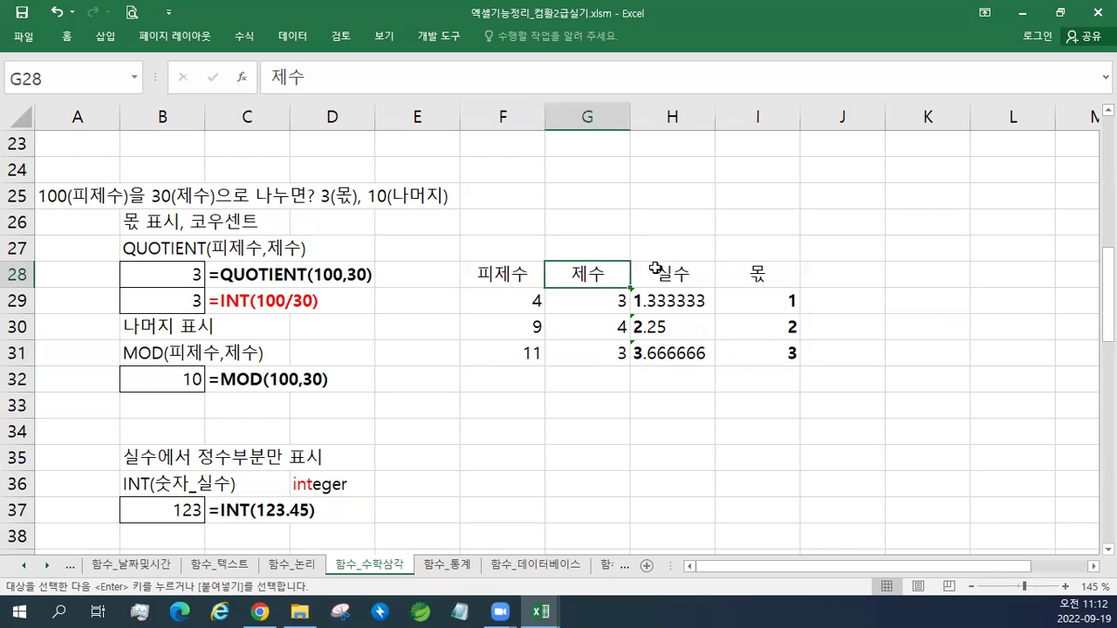
left_click(676, 276)
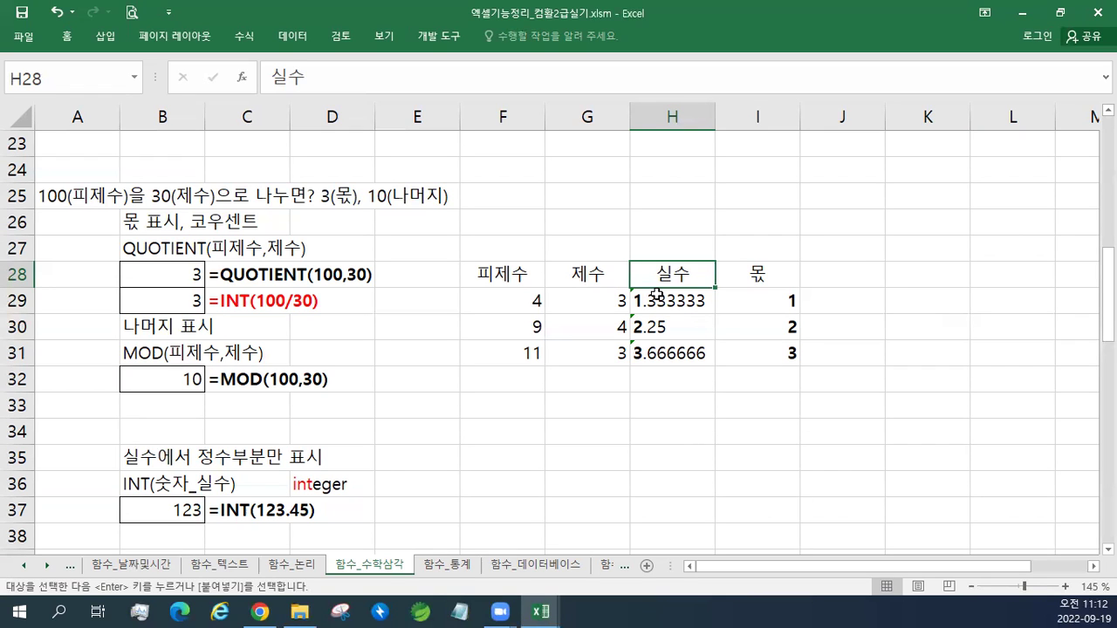
Return to the 계산작업.xlsx workbook and move the header and sample number from L2:L3 to N2:N3.
left_click(1021, 17)
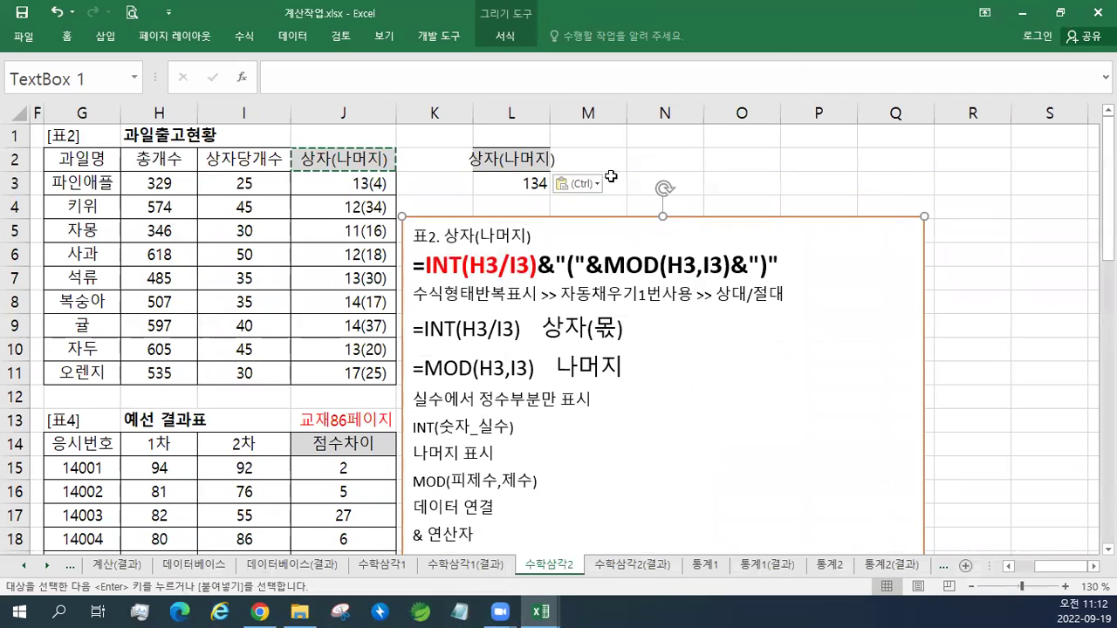
left_click(506, 190)
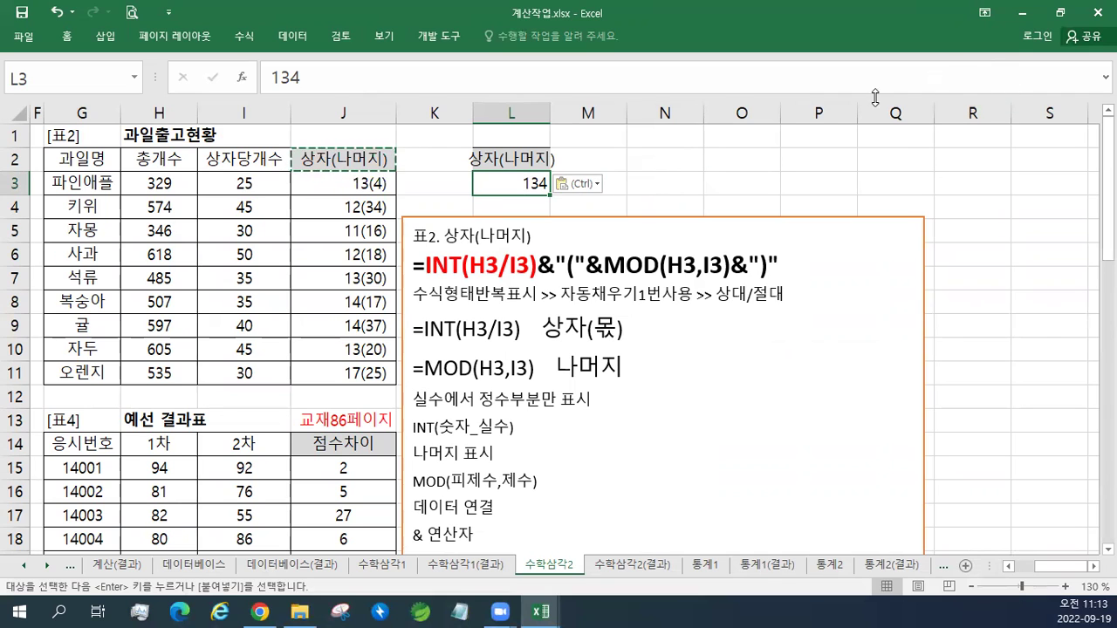
left_click_drag(525, 158, 548, 181)
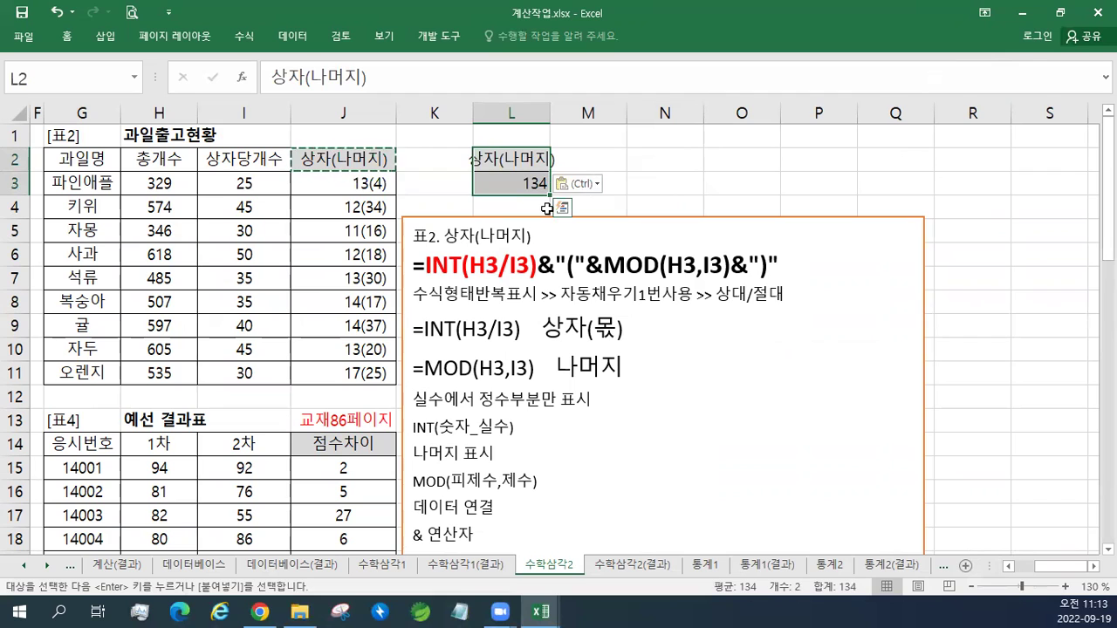
left_click_drag(509, 164, 657, 150)
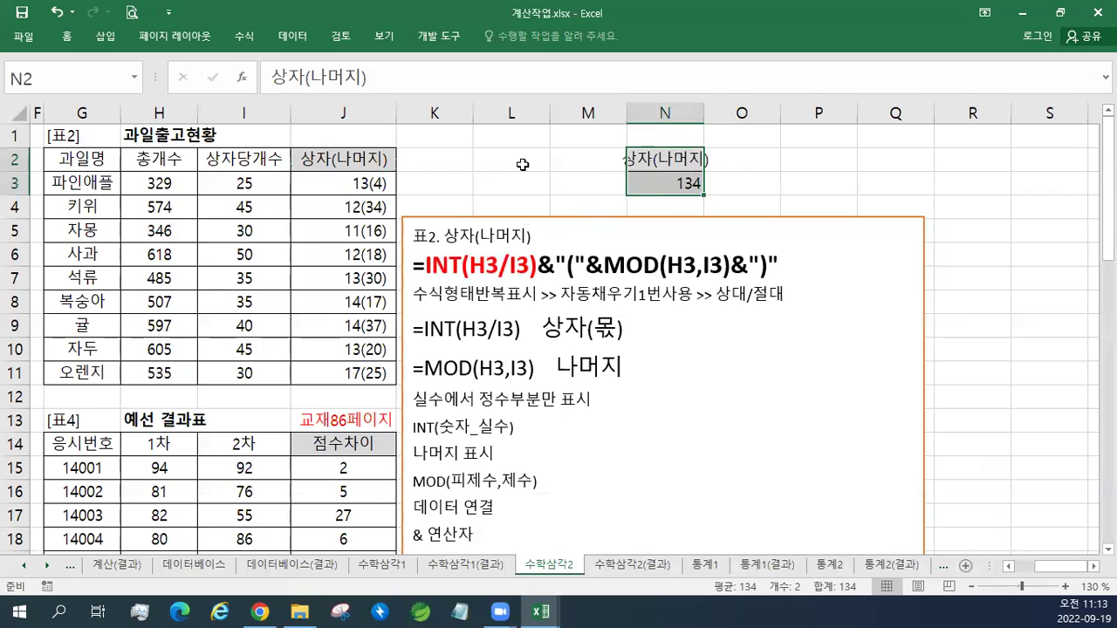
Enter the header 상자 in K2 and the header (몫) in L2.
left_click(382, 164)
left_click(432, 163)
type("TKDW")
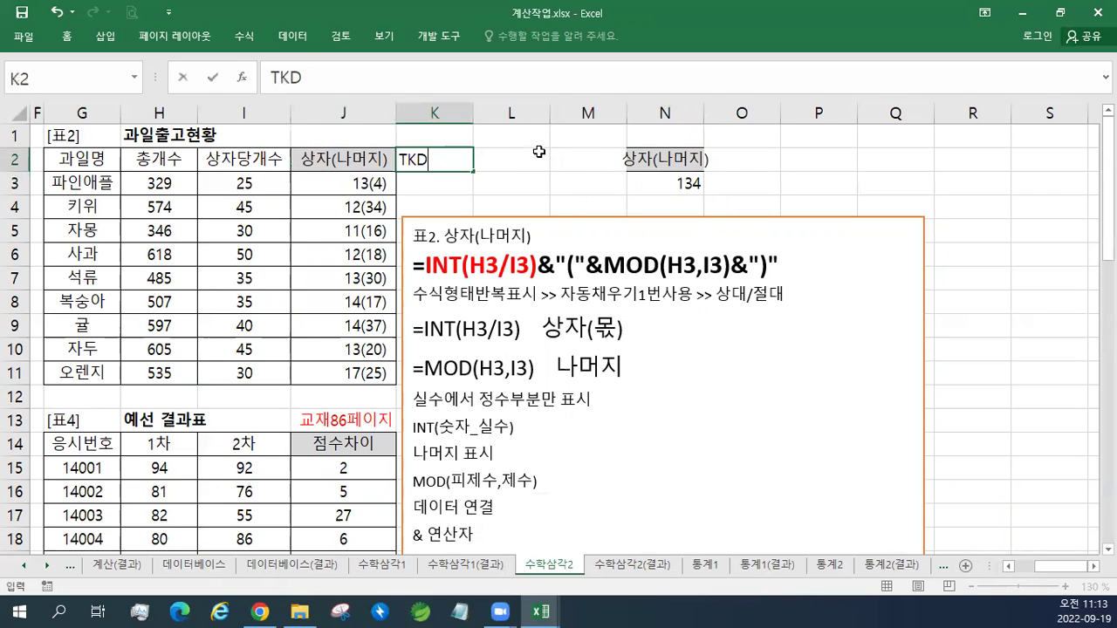
key("BackSpace")
key("BackSpace")
key("BackSpace")
key("BackSpace")
type("상자")
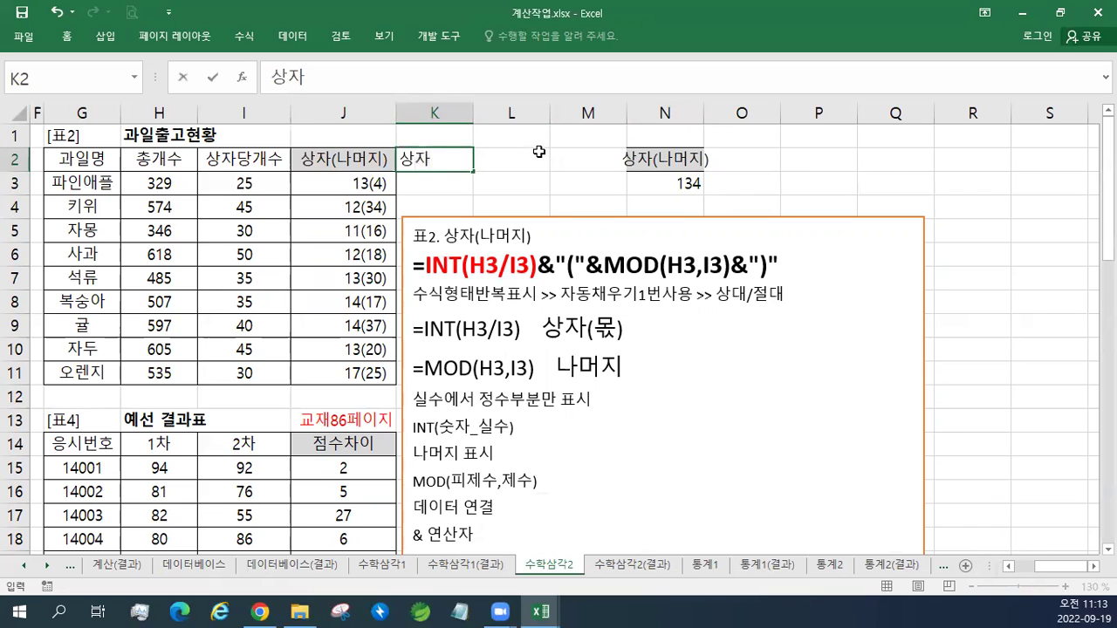
left_click(539, 152)
type("ㅅㅏㅇㅈ")
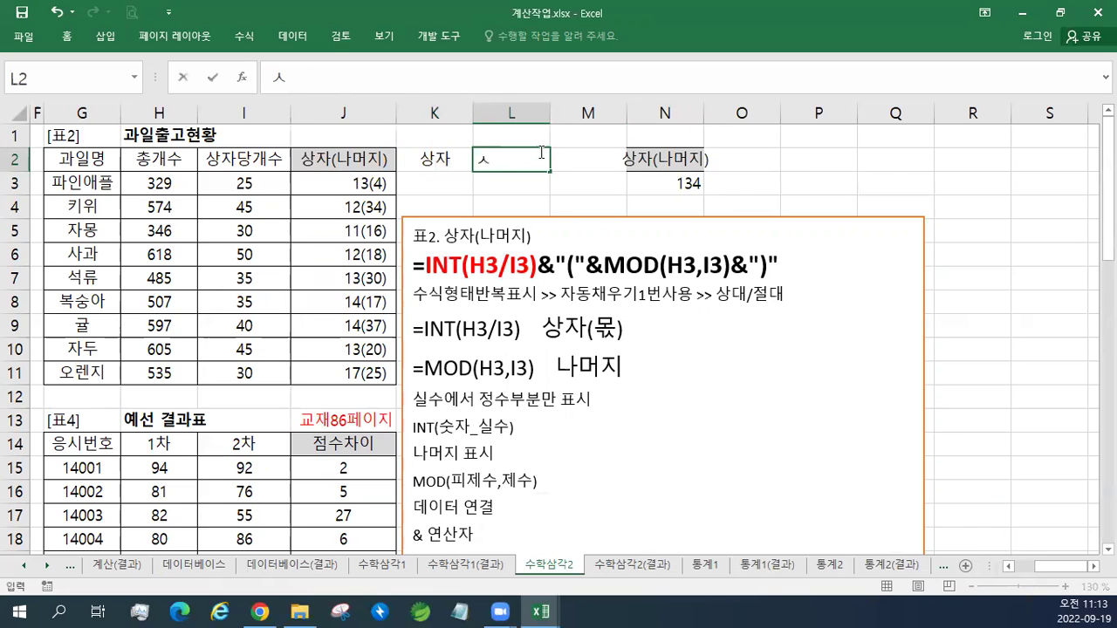
key("BackSpace")
key("BackSpace")
type("(ㅁㅗㄱㅅ)")
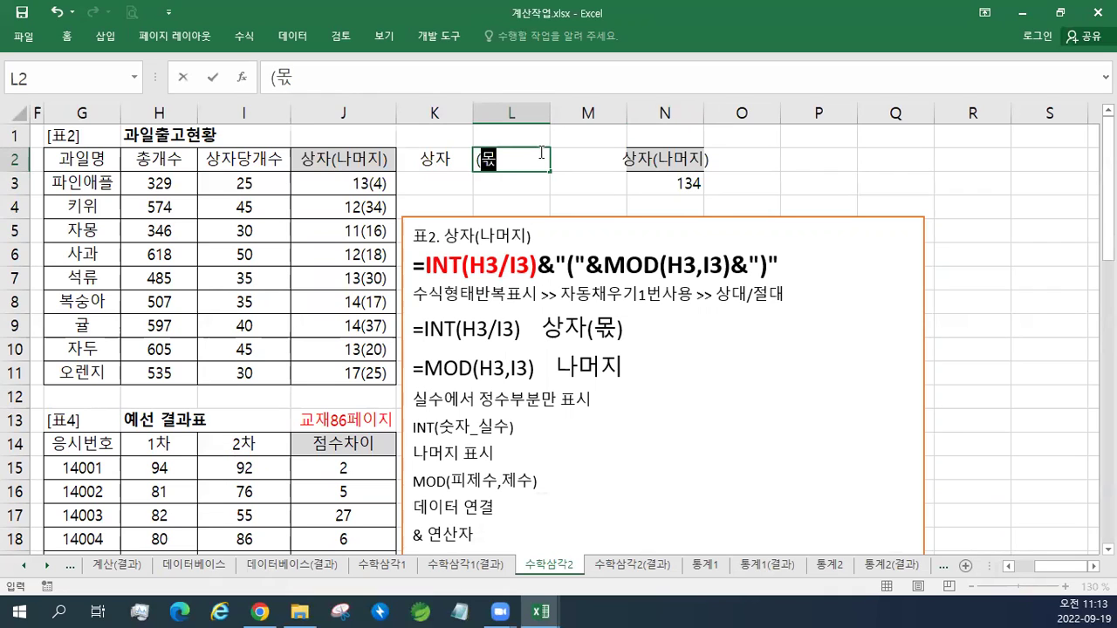
key("Return")
Enter the formula =H3/I3 in K3 to divide the total count by the count per box.
type("=")
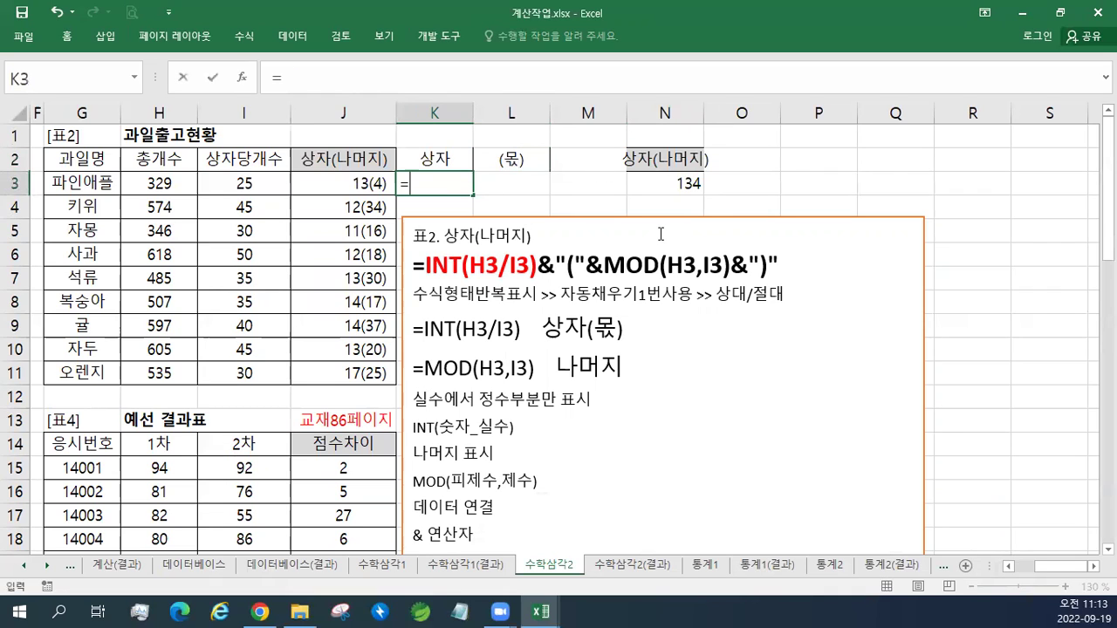
left_click(162, 181)
type("/")
left_click(247, 172)
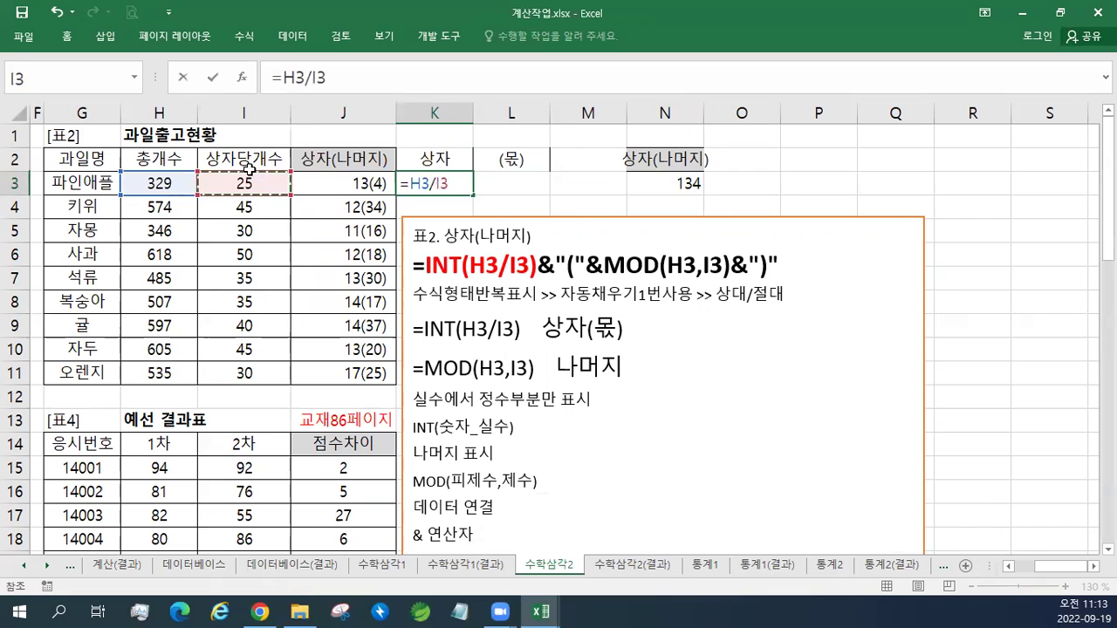
key("Return")
left_click(451, 187)
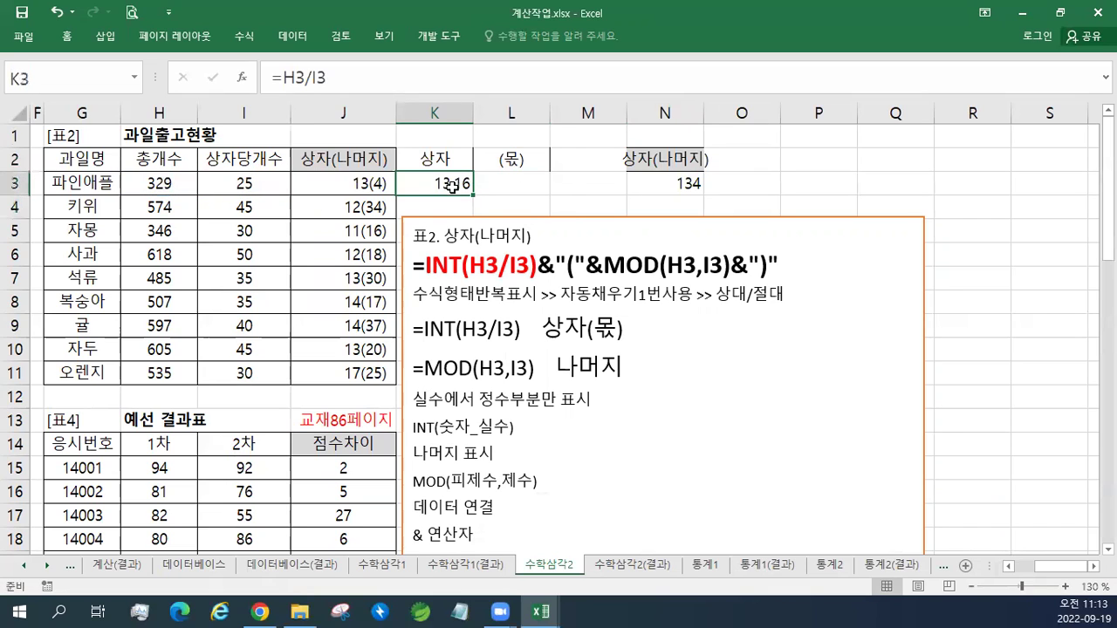
left_click(567, 185)
type("=")
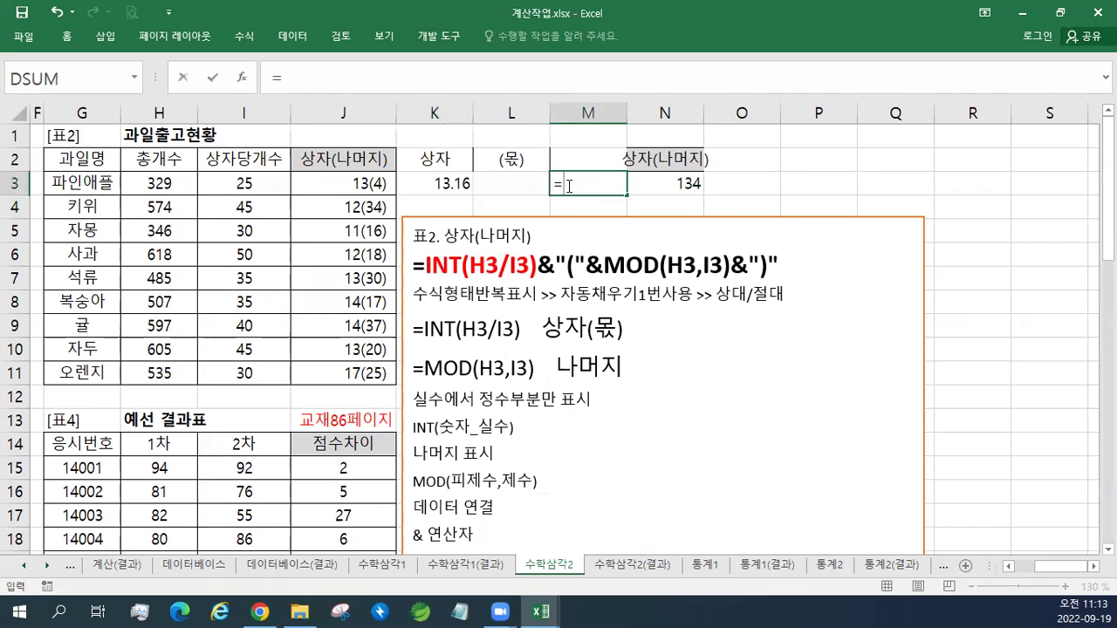
key("Escape")
Enter the formula =INT(K3) in L3 to keep only the integer part of the division result.
key("Left")
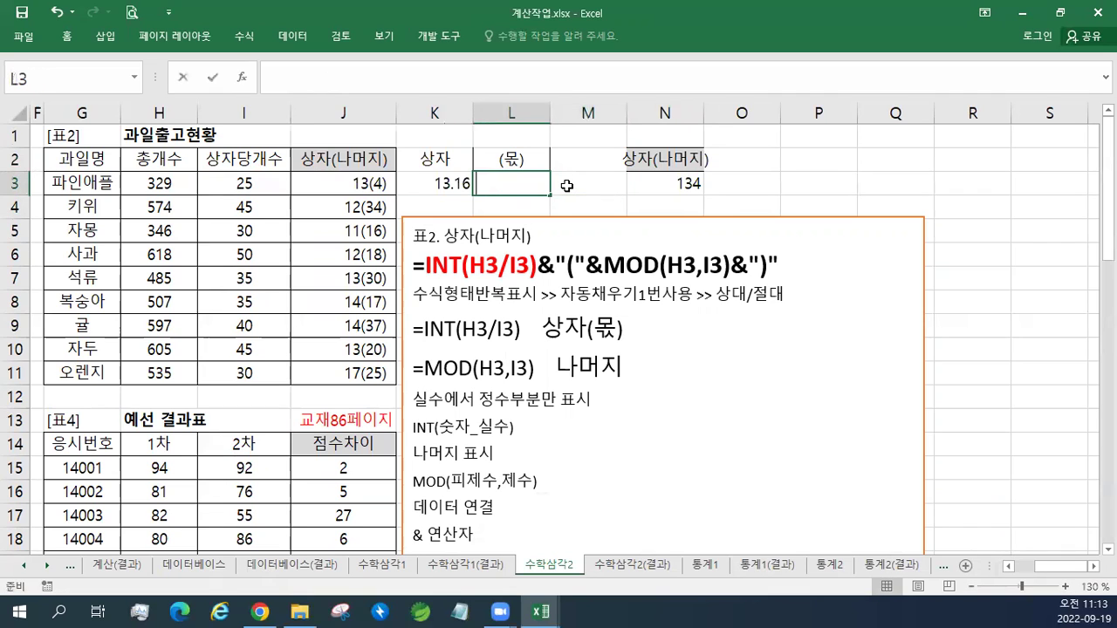
type("=ㅑㅜㅅ")
key("Hangul")
key("BackSpace")
key("BackSpace")
key("BackSpace")
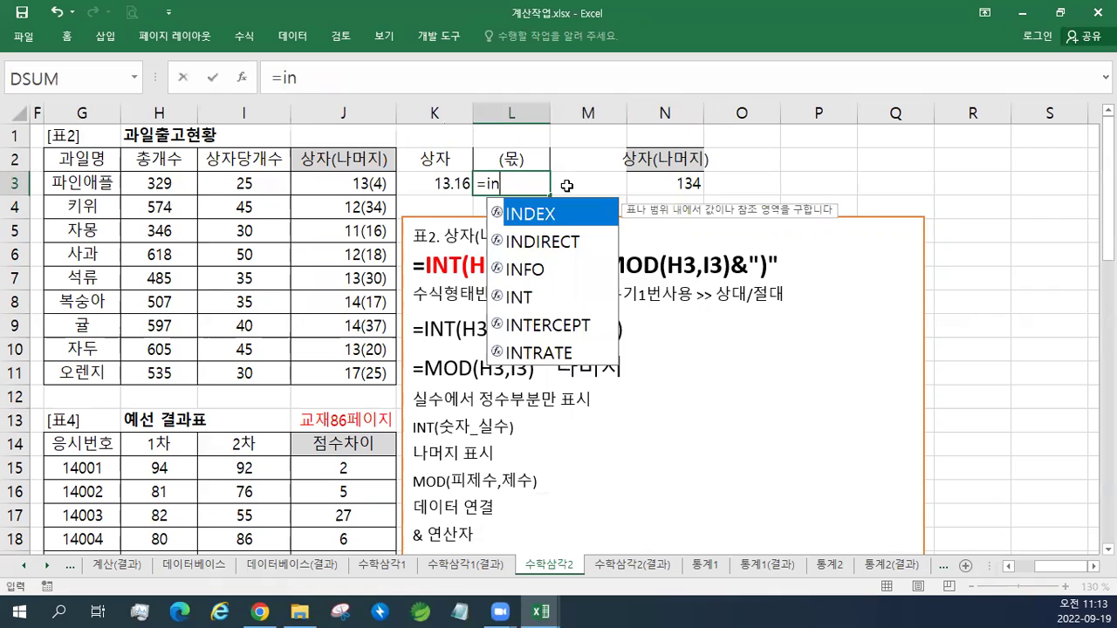
type("int(")
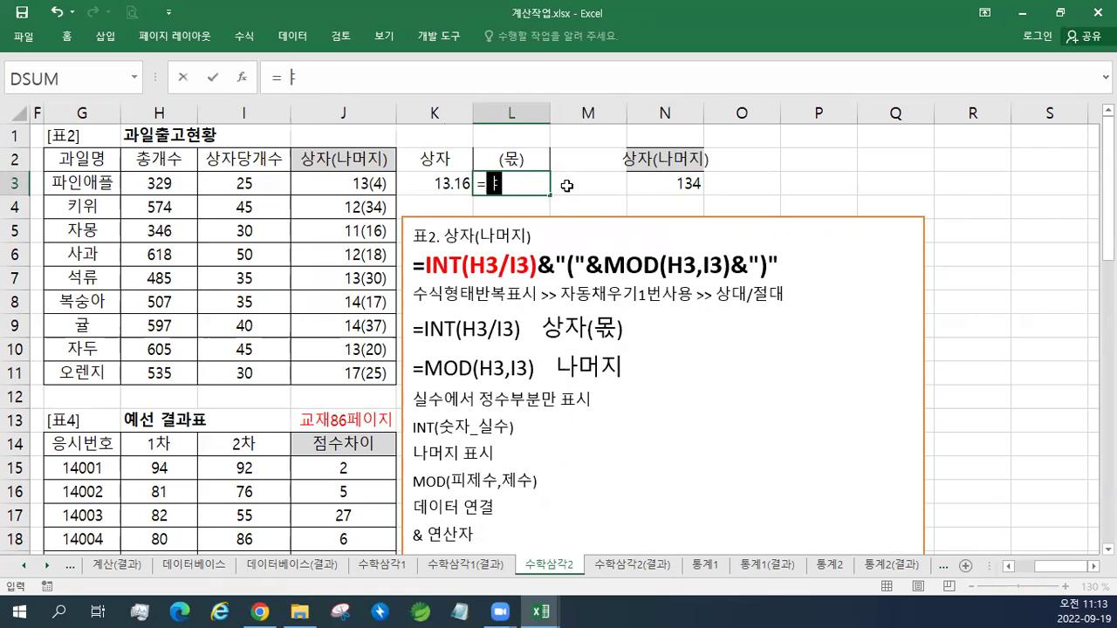
left_click(420, 183)
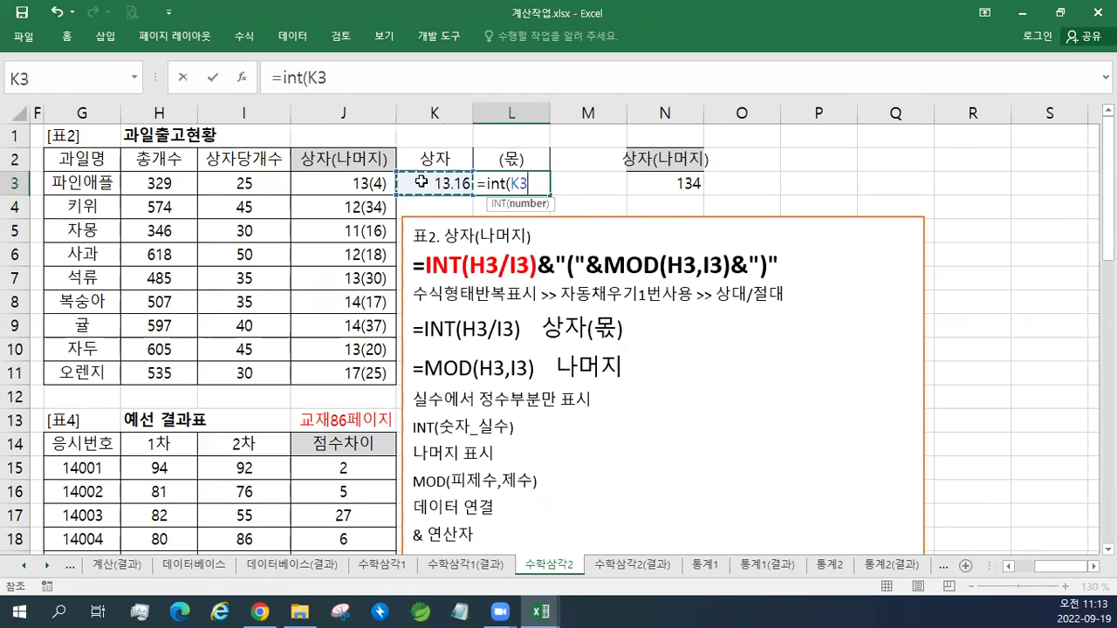
type(")")
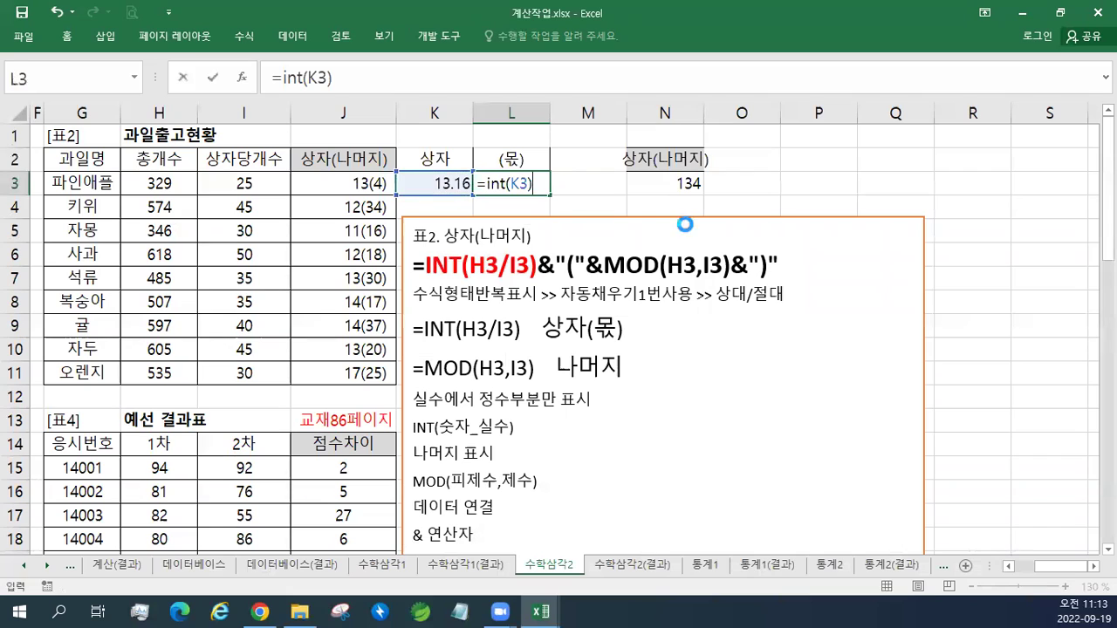
key("ctrl+Return")
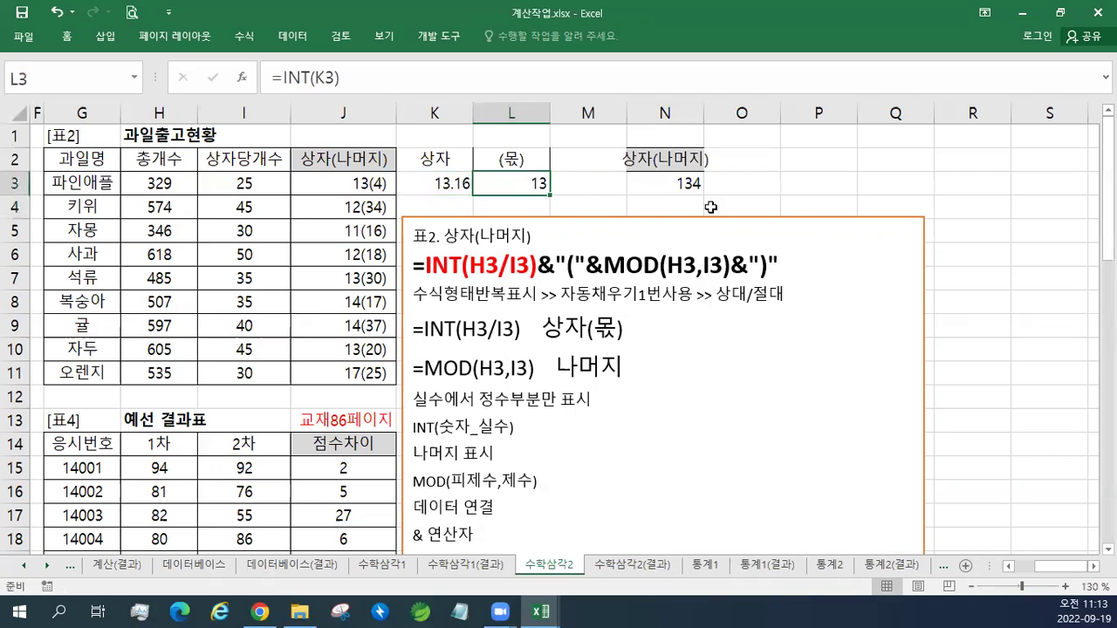
Enter the combined formula =INT(H3/I3) in M3 and compare it with the helper formulas in K3 and L3.
left_click(582, 187)
type("=")
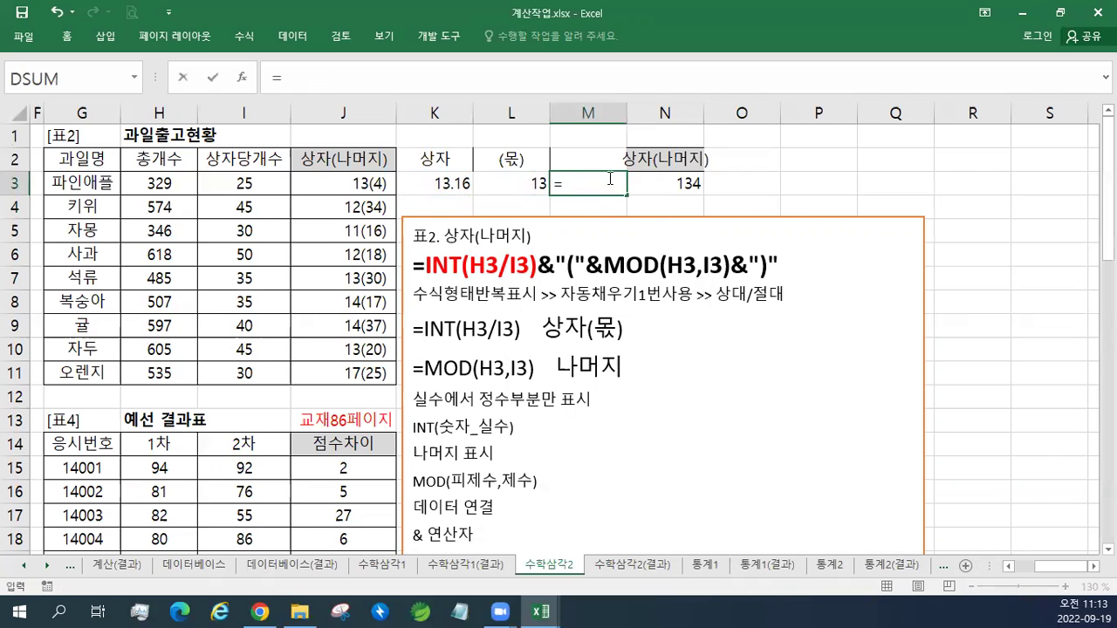
left_click(148, 187)
type("/")
left_click(229, 183)
left_click(565, 184)
type("INT")
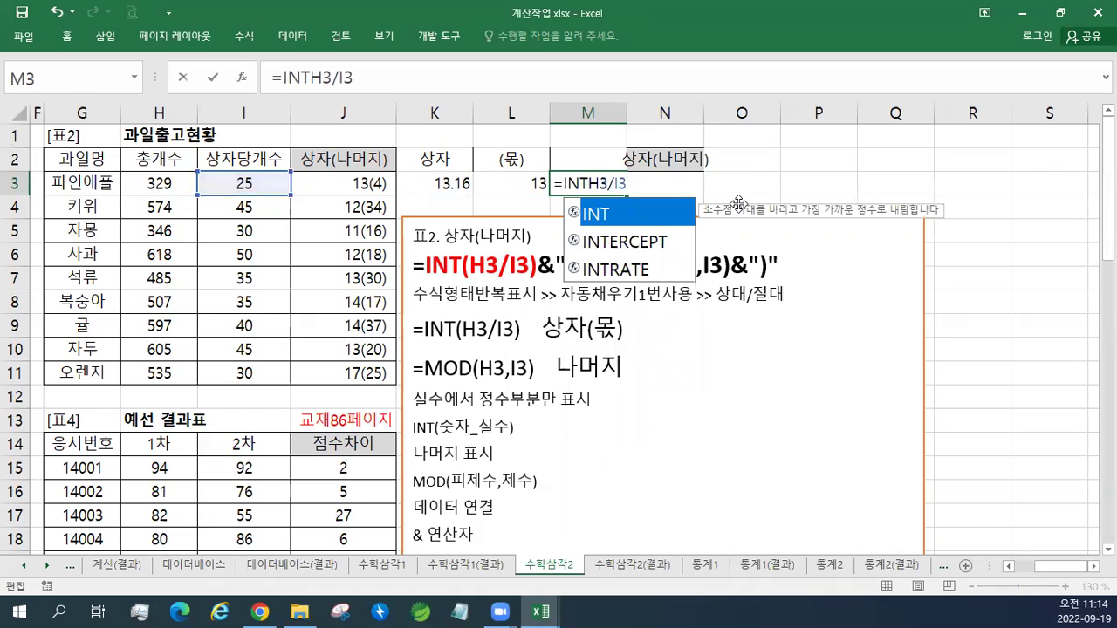
type("(H3/I3")
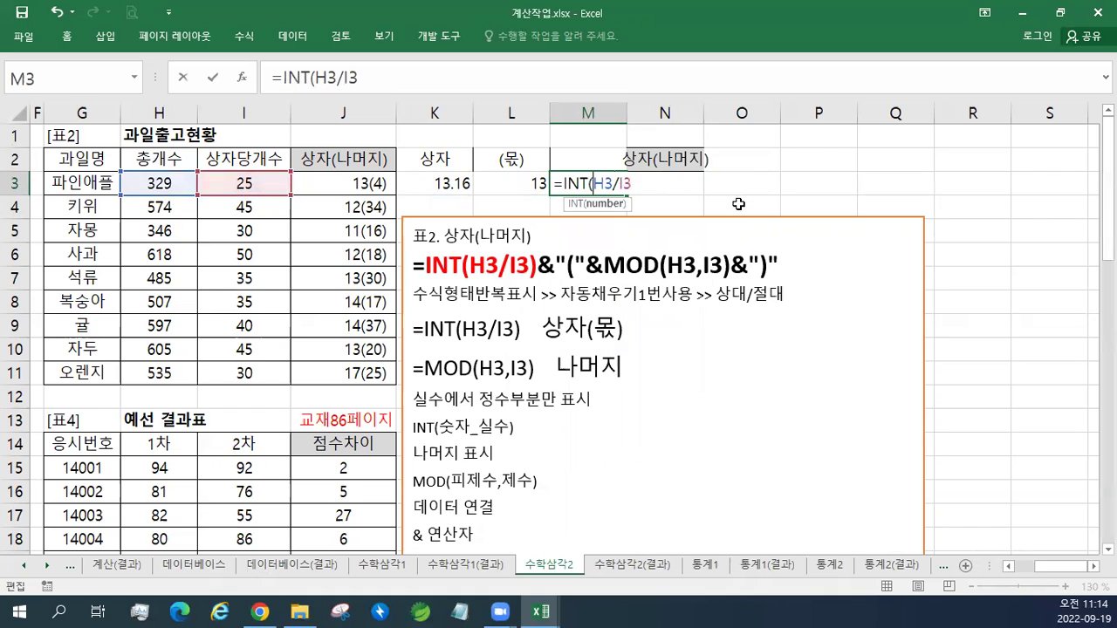
type(")")
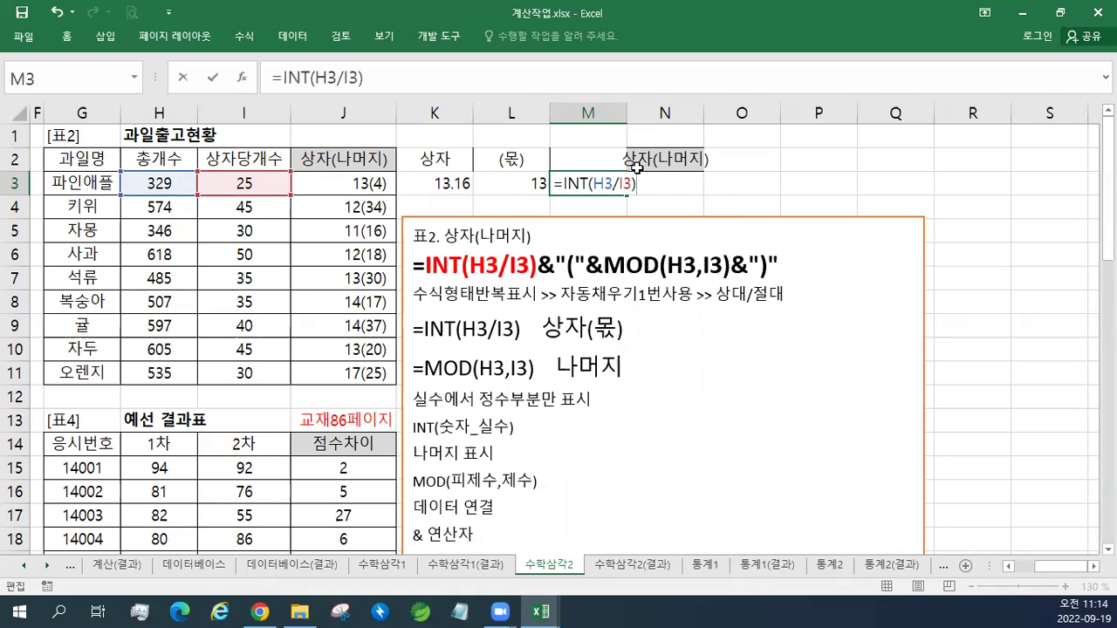
key("Return")
key("Up")
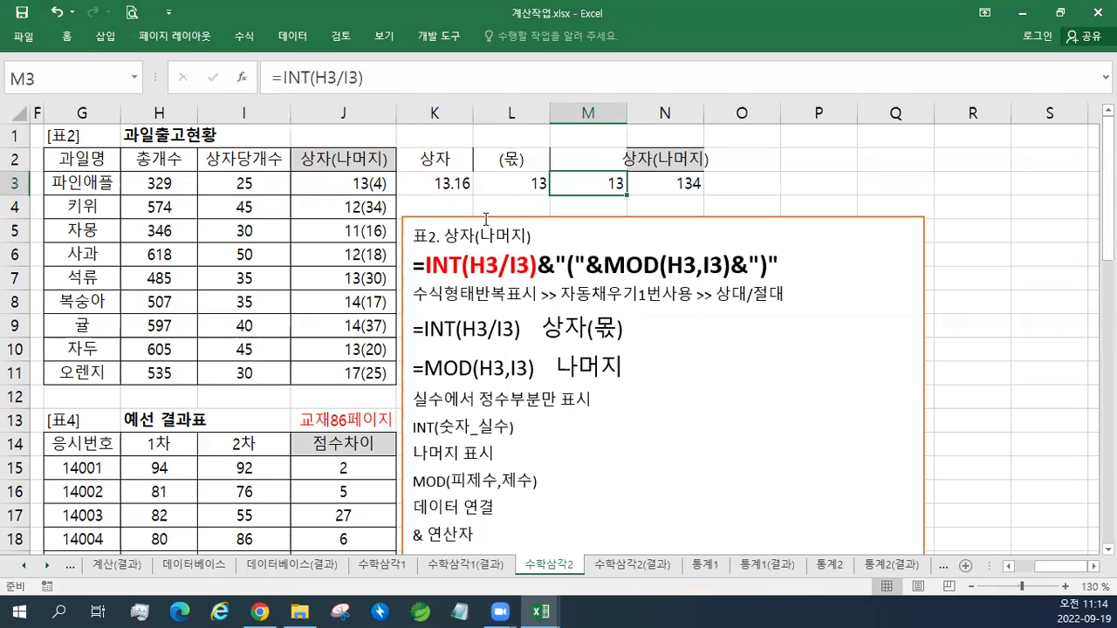
left_click(459, 184)
left_click(494, 180)
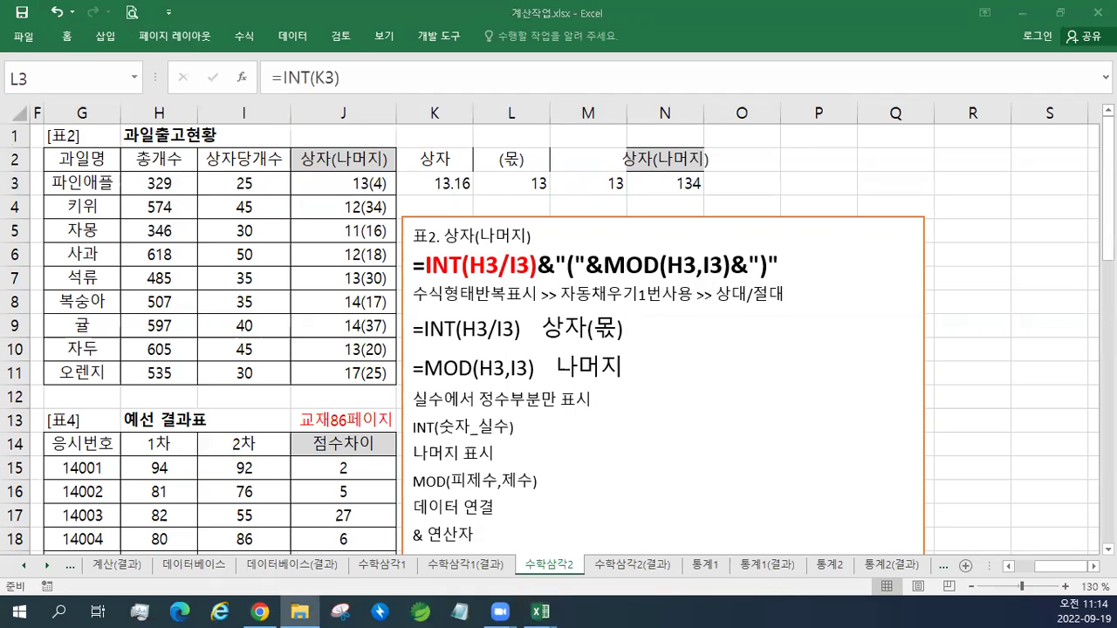
Switch to the 통계1 sheet and paste the red note 교재91페이지 into D9, above the 대리가 아닌 사원수 header.
key("alt+Tab")
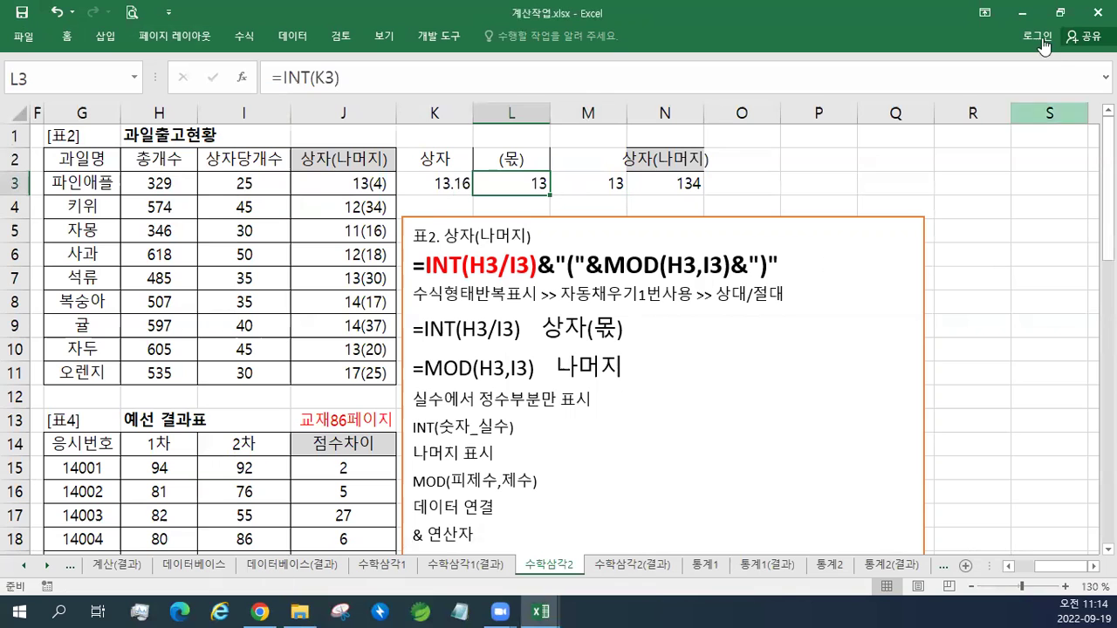
left_click(1059, 12)
left_click(78, 405)
left_click(77, 405)
left_click(77, 405)
left_click(469, 405)
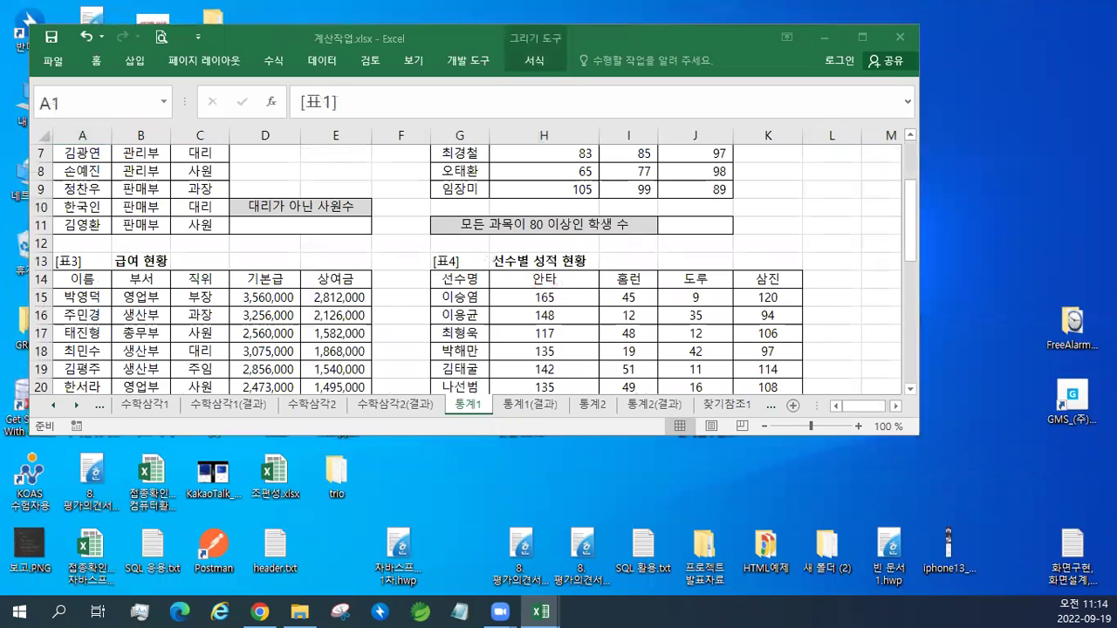
key("ctrl+c")
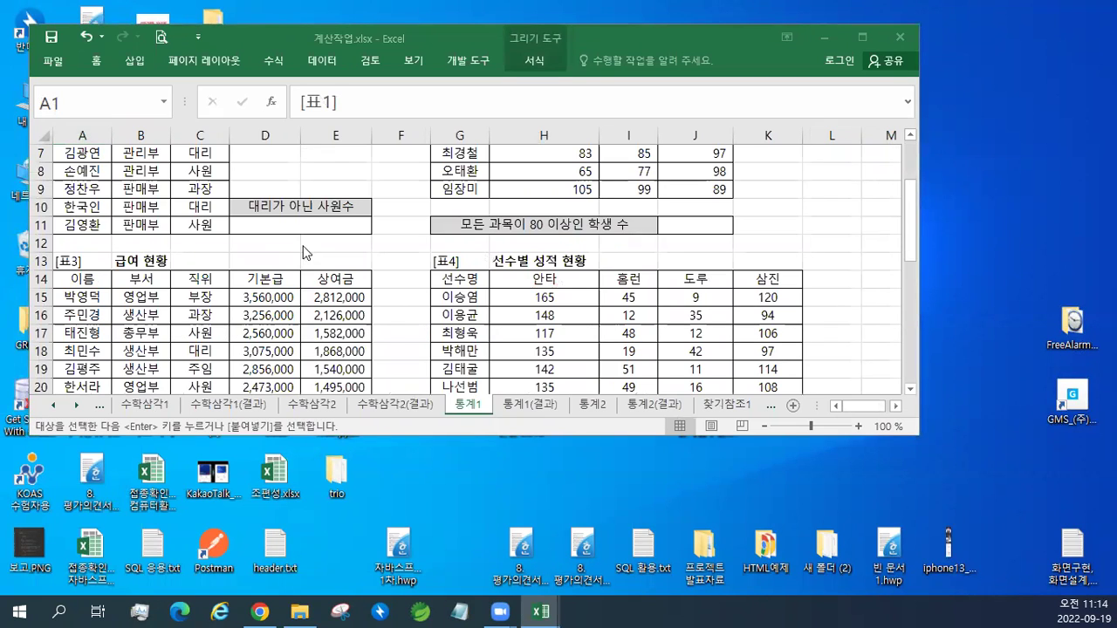
left_click(262, 190)
key("ctrl+v")
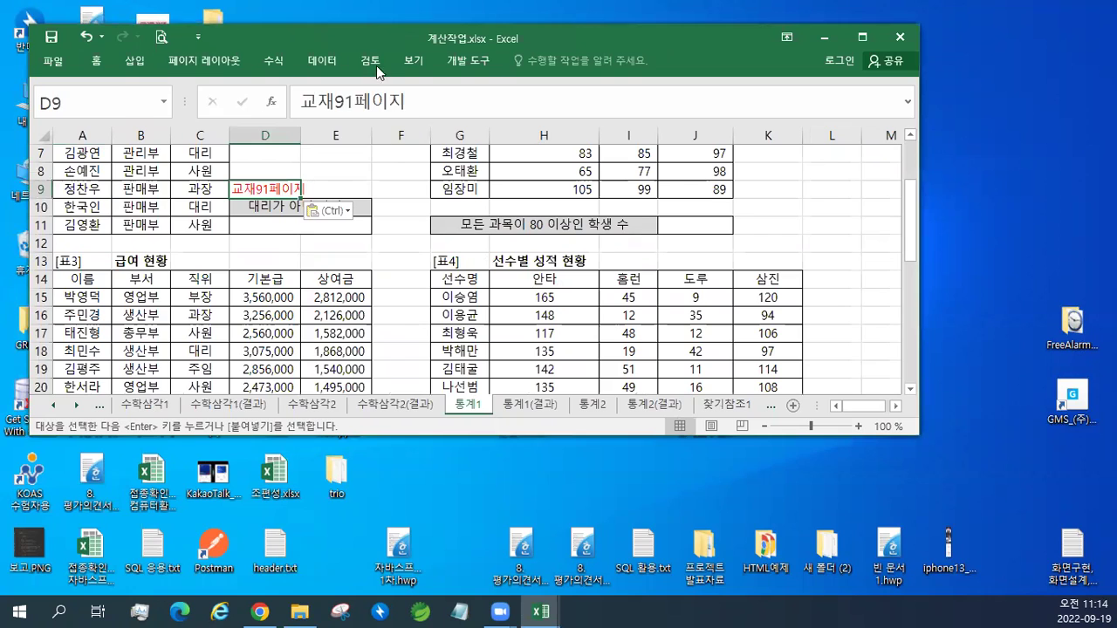
double_click(337, 40)
scroll(442, 251, "up", 2)
scroll(442, 251, "up", 3)
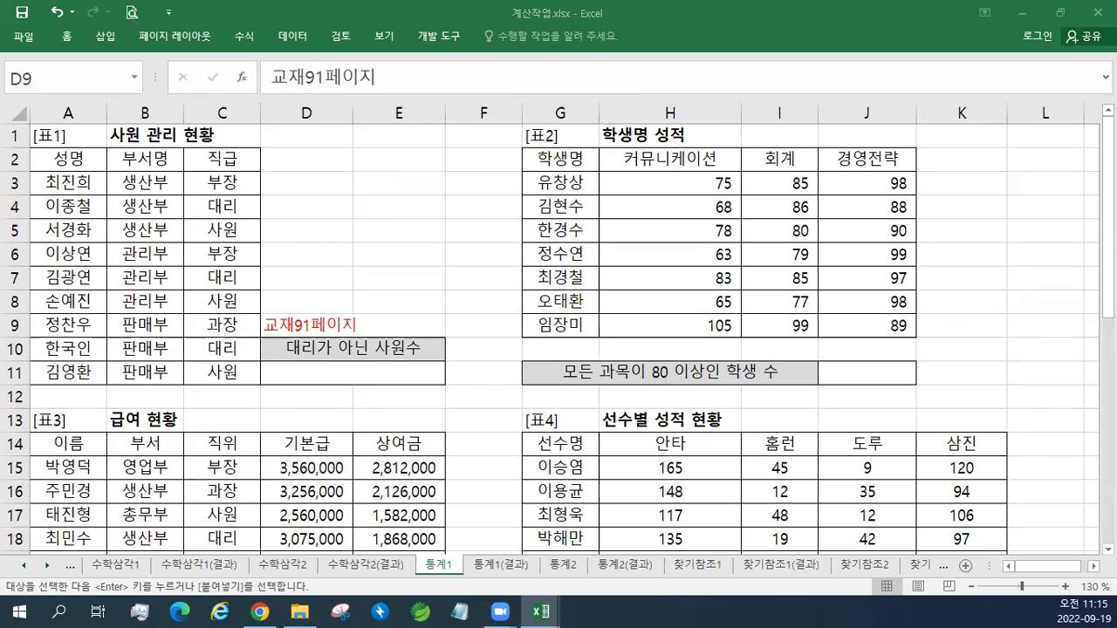
key("Escape")
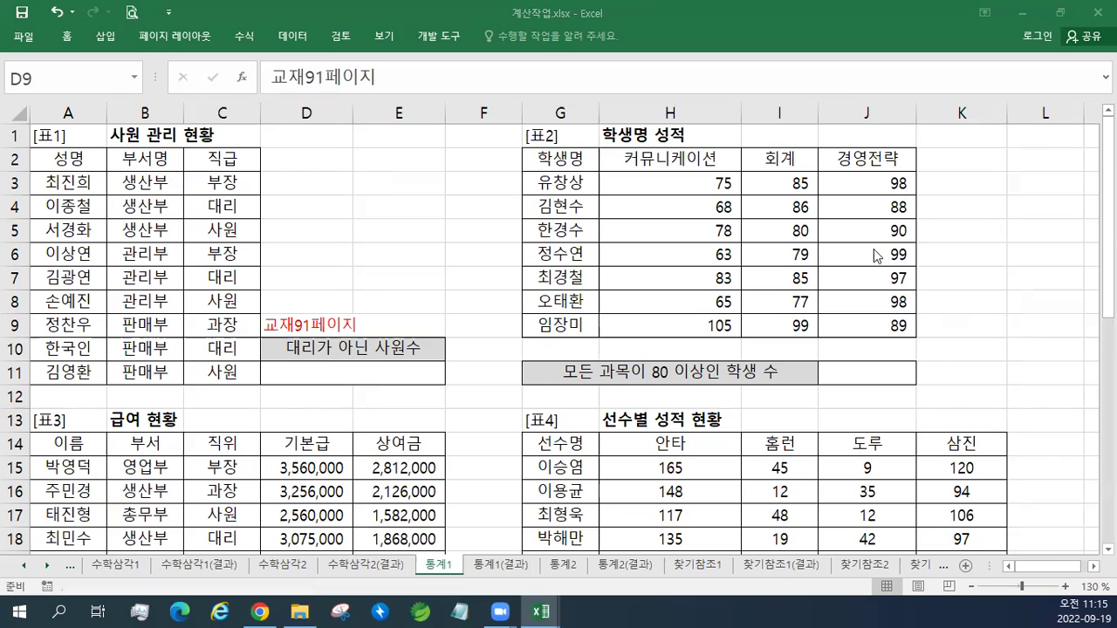
Insert a text box beside table 1 and paste the copied COUNTIF explanation for 대리가 아닌 사원수 into it.
left_click(106, 37)
left_click(850, 74)
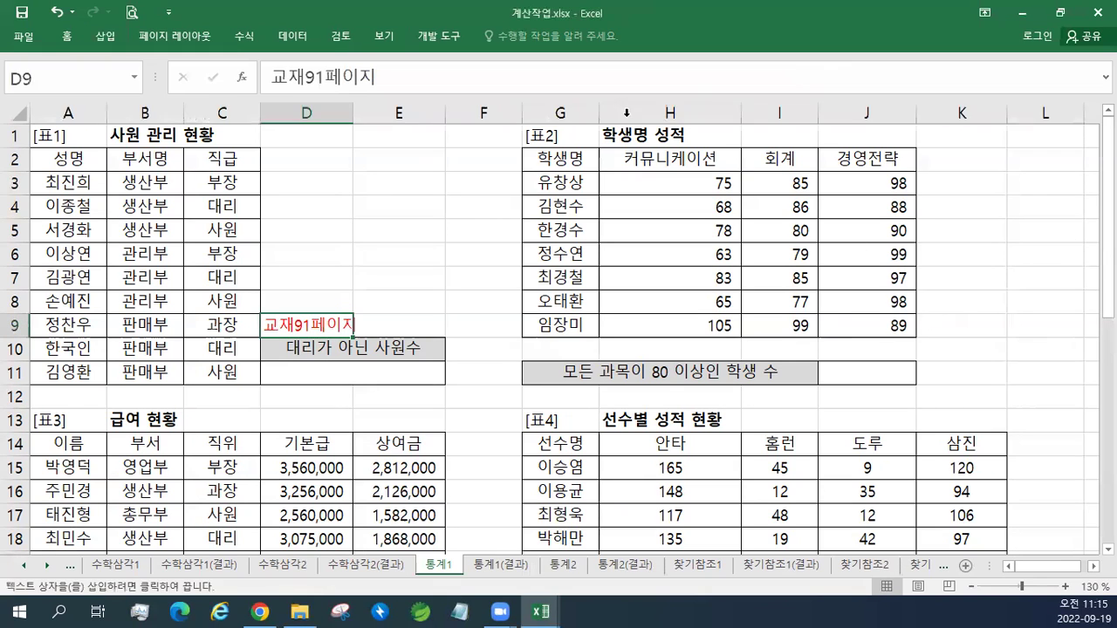
left_click(454, 161)
key("ctrl+v")
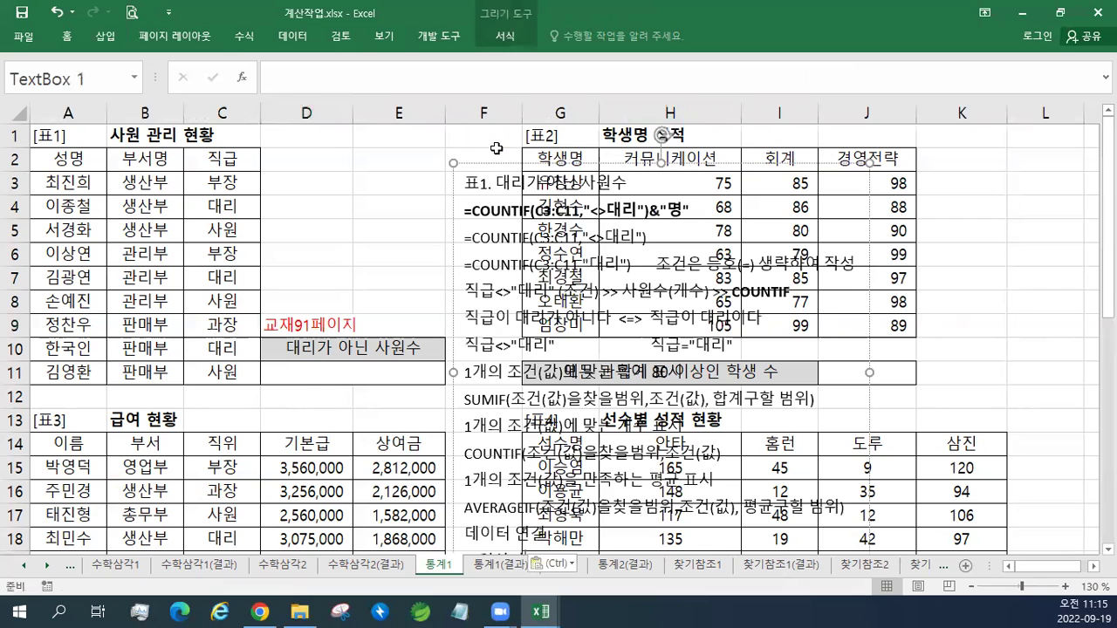
Apply the white-filled, orange-outlined shape style to the explanation text box and move it up beside table 1, near row 1.
left_click(505, 37)
left_click(327, 80)
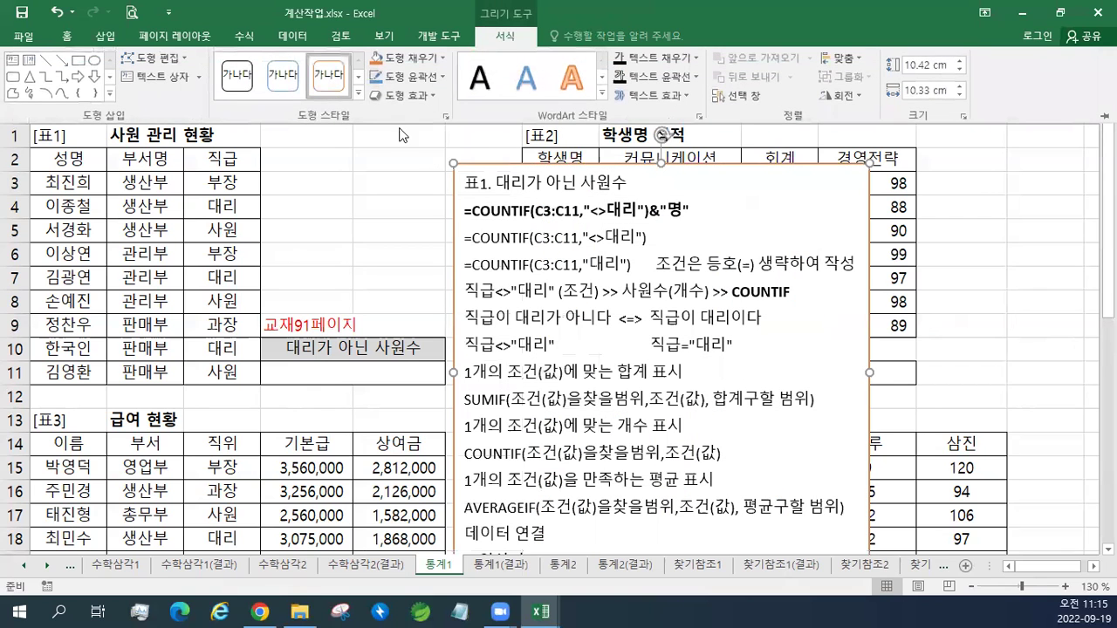
left_click_drag(508, 163, 525, 128)
left_click(343, 354)
left_click(358, 364)
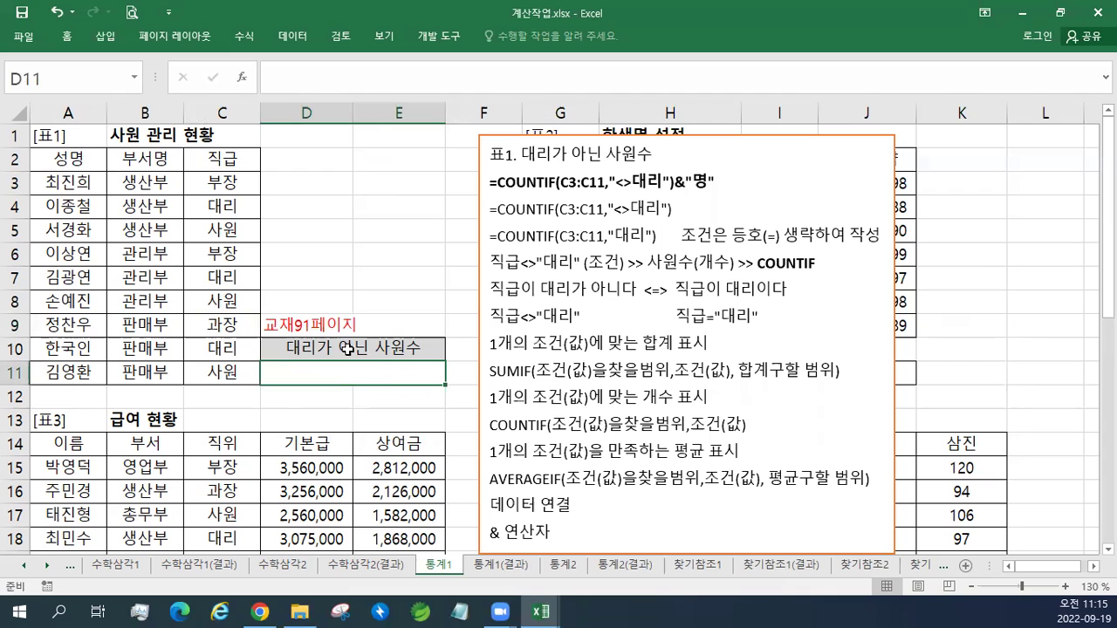
Examine the text box's explanation of the 직급<>"대리" and 직급="대리" conditions and how the employee count leads to COUNTIF.
left_click_drag(490, 289, 627, 297)
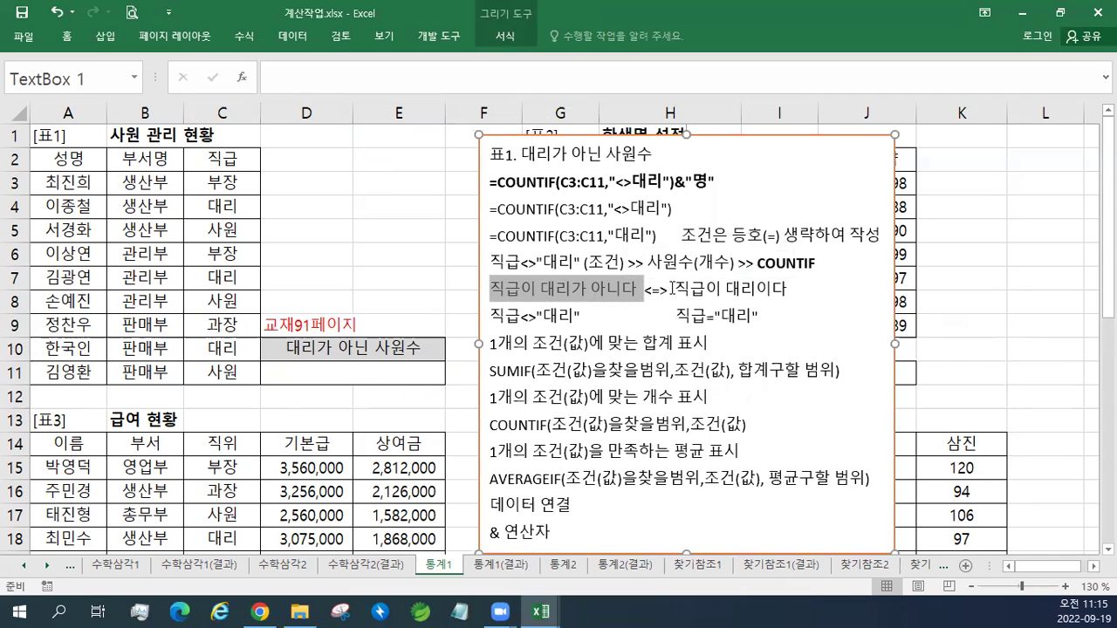
left_click_drag(681, 288, 779, 293)
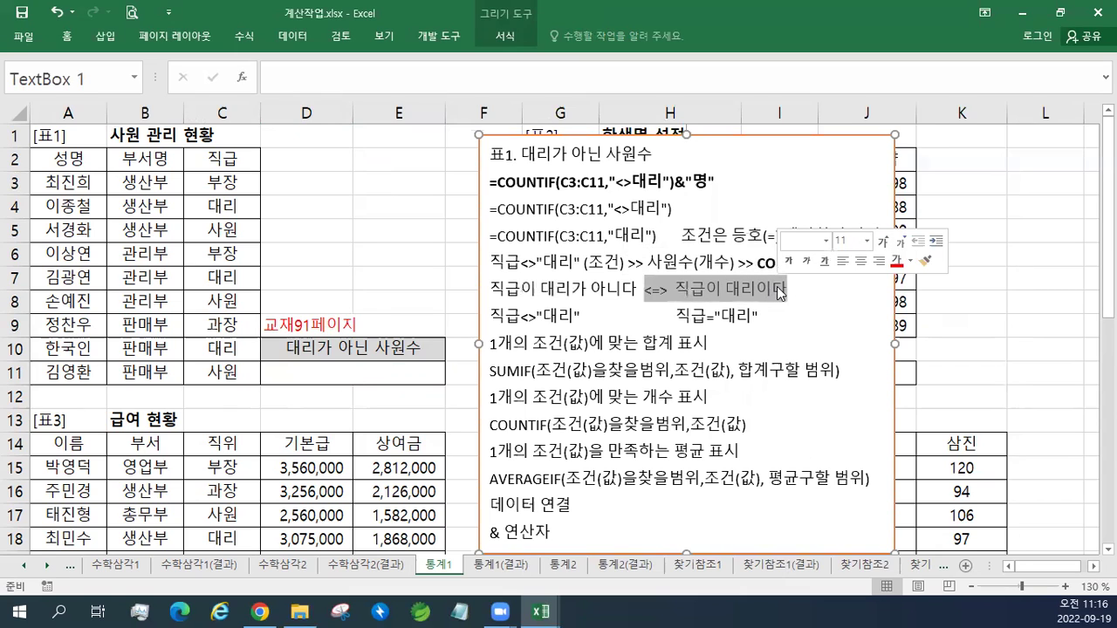
left_click(704, 290)
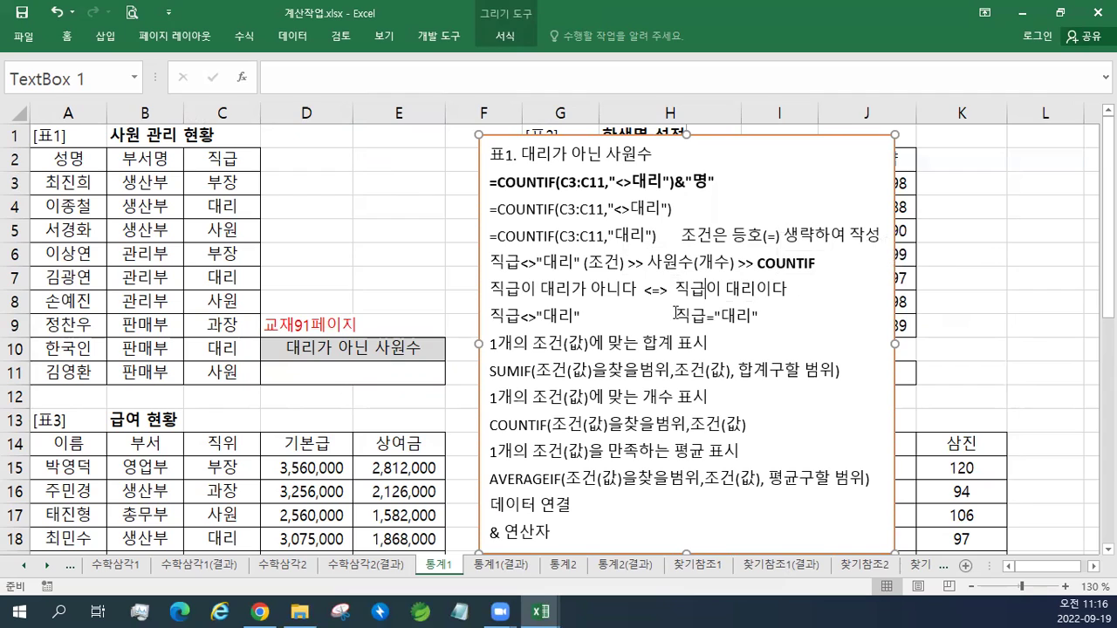
left_click_drag(676, 314, 758, 314)
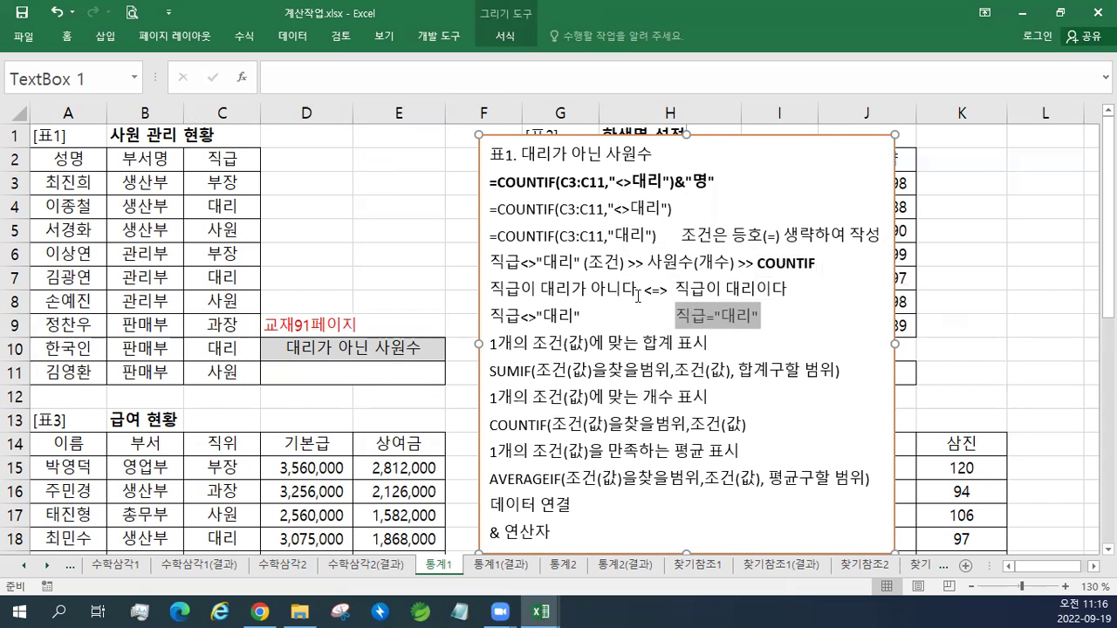
left_click_drag(719, 318, 705, 317)
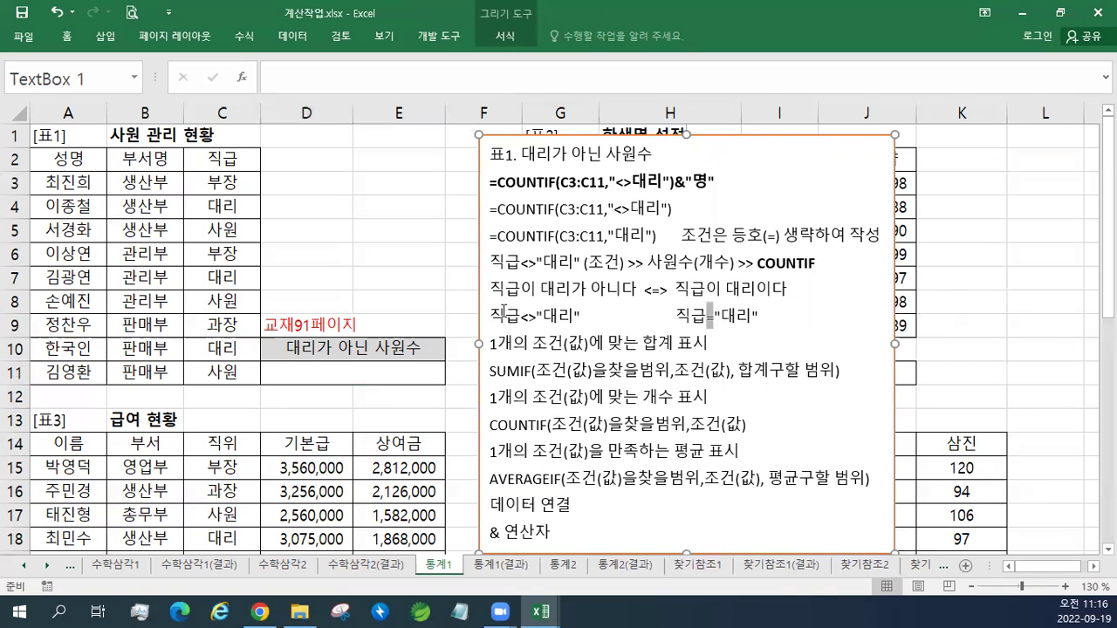
left_click_drag(505, 316, 676, 317)
left_click(593, 317)
left_click_drag(492, 262, 624, 272)
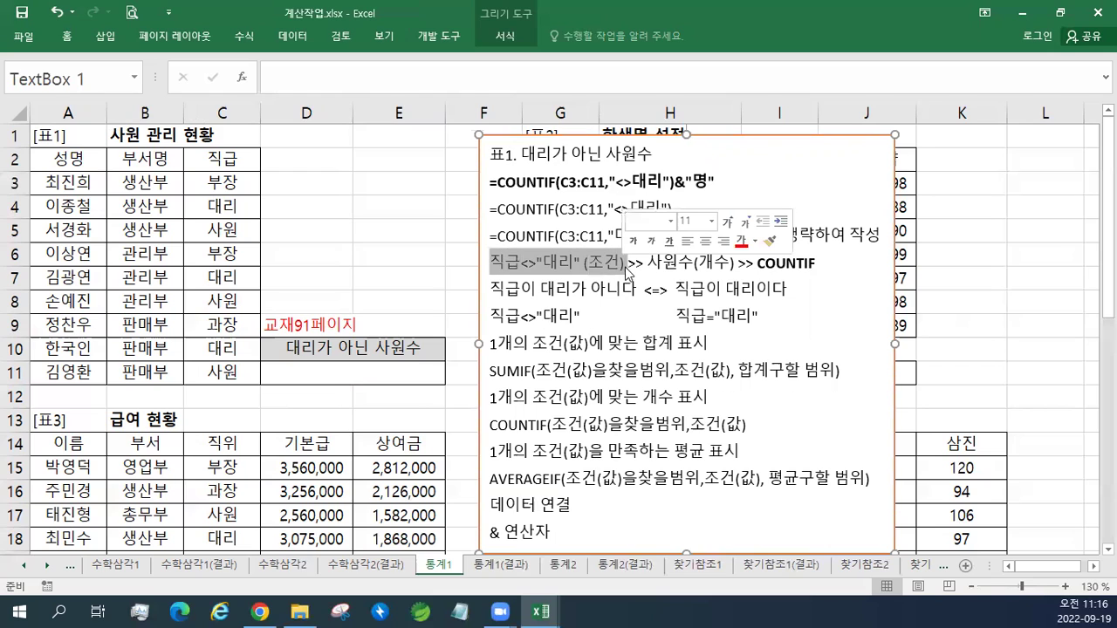
left_click_drag(647, 264, 815, 266)
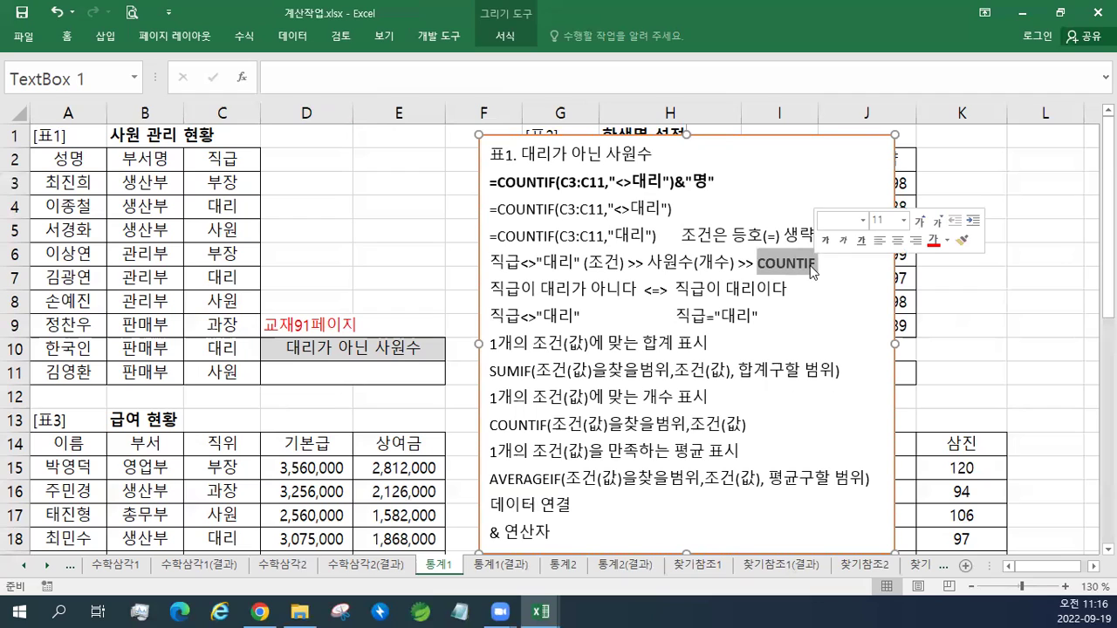
left_click(784, 291)
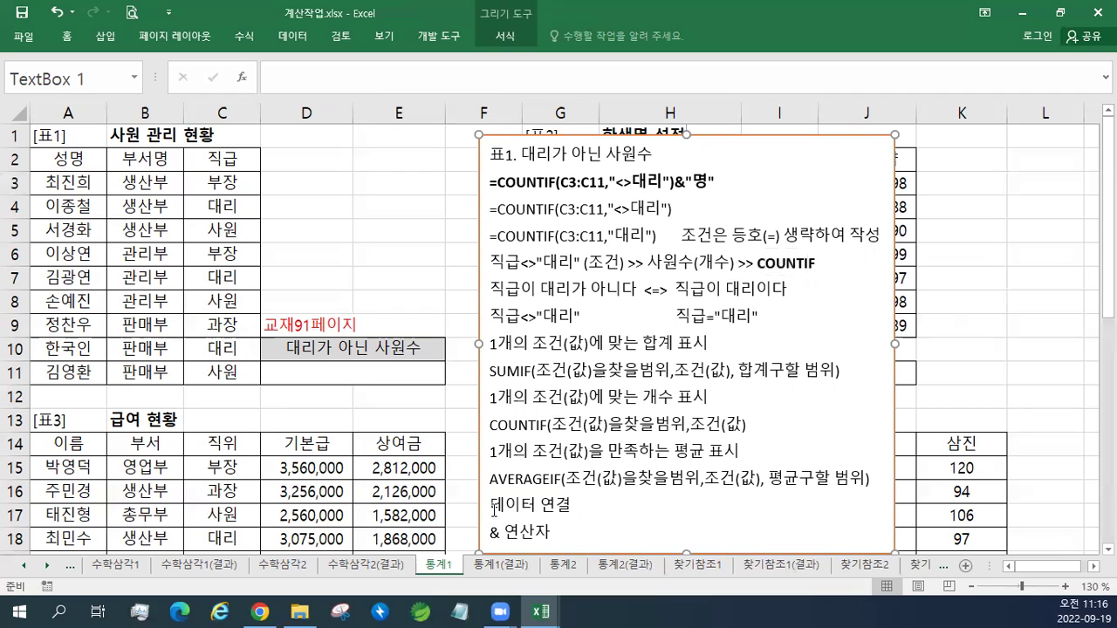
Enlarge the three COUNTIF formula lines in the explanation text box by three font size increments.
left_click(373, 372)
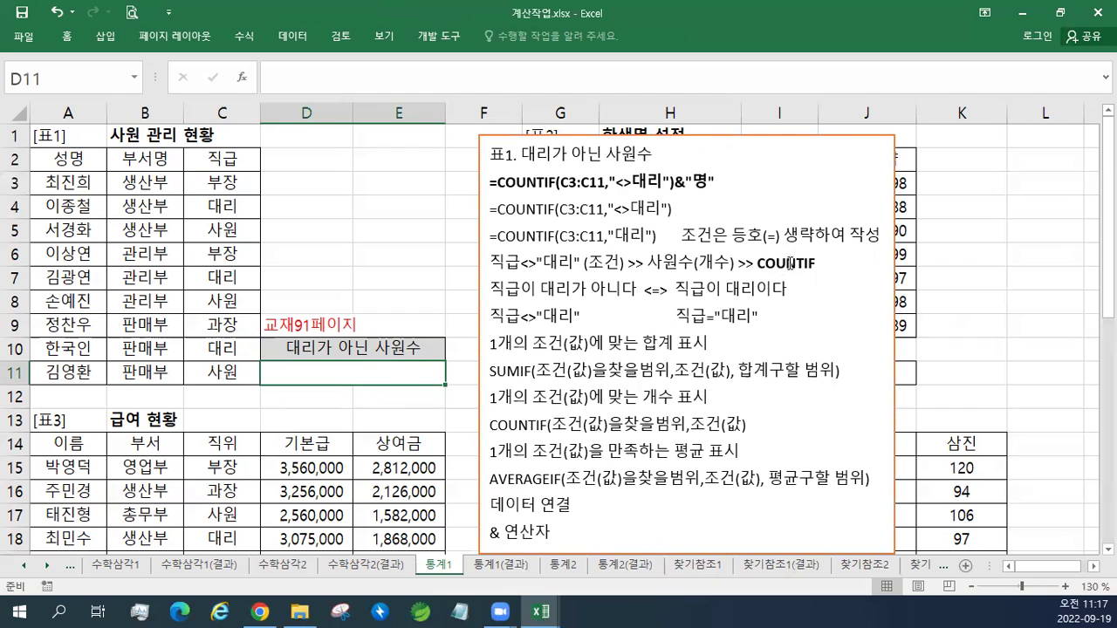
left_click(851, 236)
left_click_drag(851, 236, 497, 185)
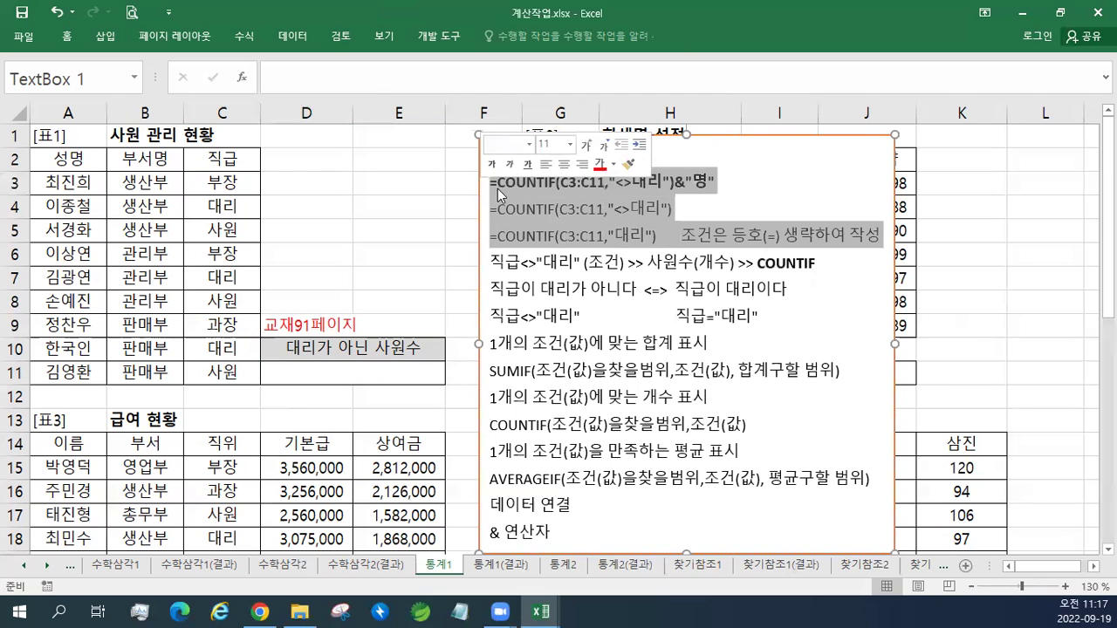
left_click(589, 150)
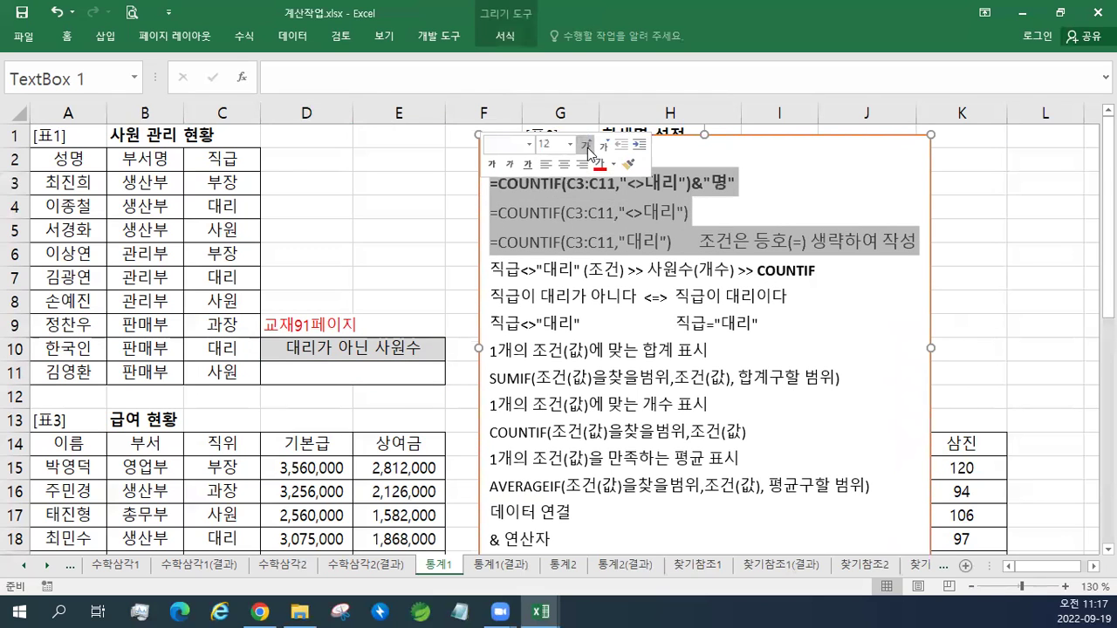
left_click(589, 150)
left_click(589, 150)
Start a COUNTIF formula in D11 with the 직급 cells C3:C11 as its range.
left_click(413, 370)
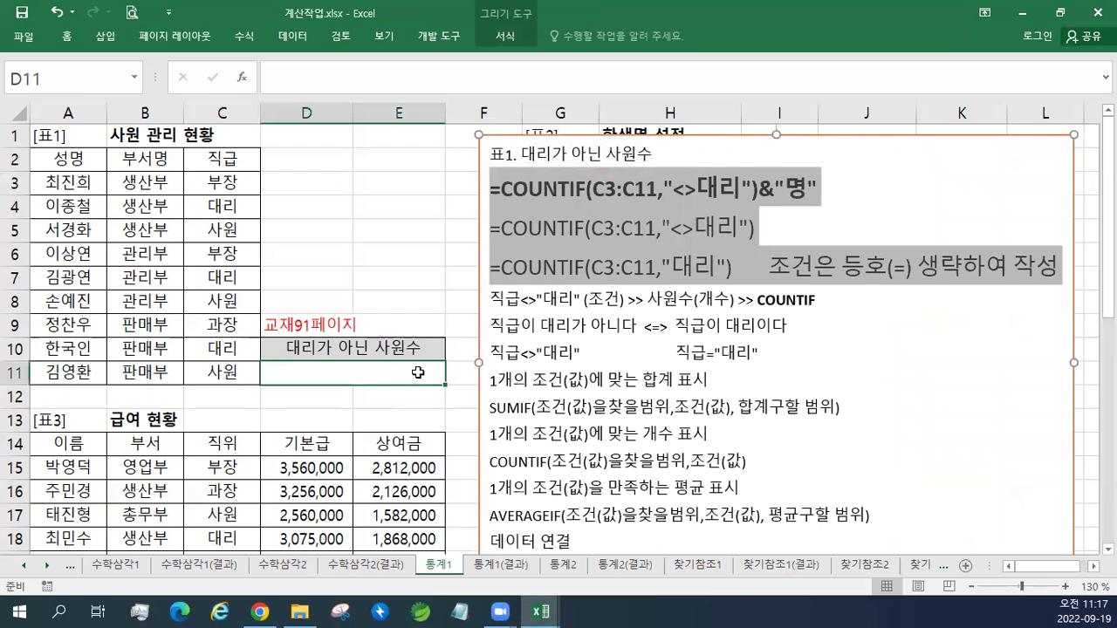
type("=")
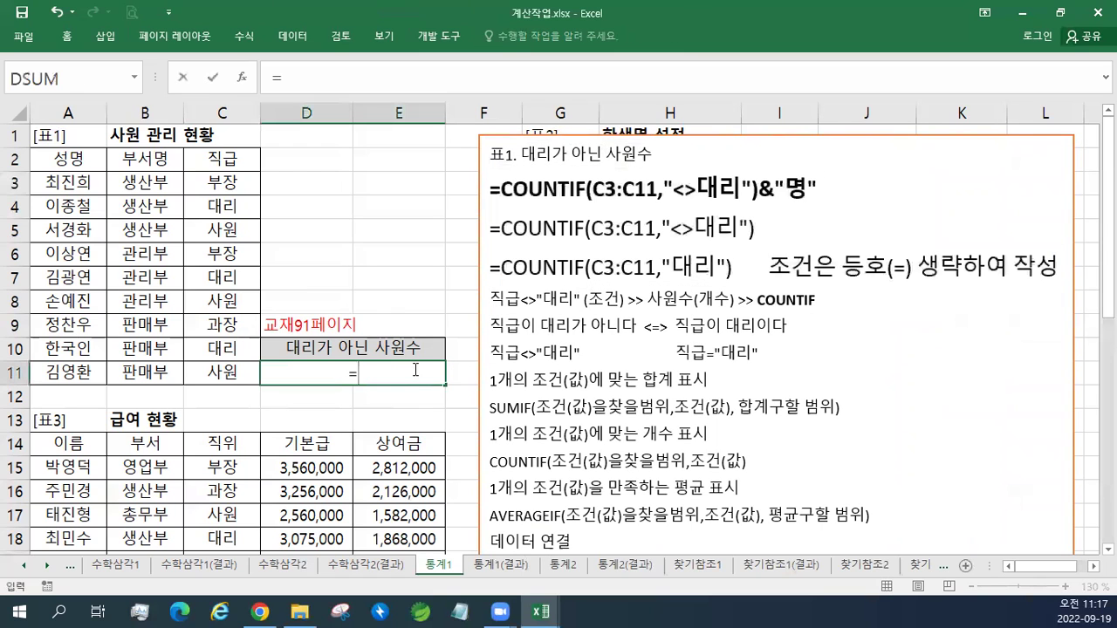
type("co")
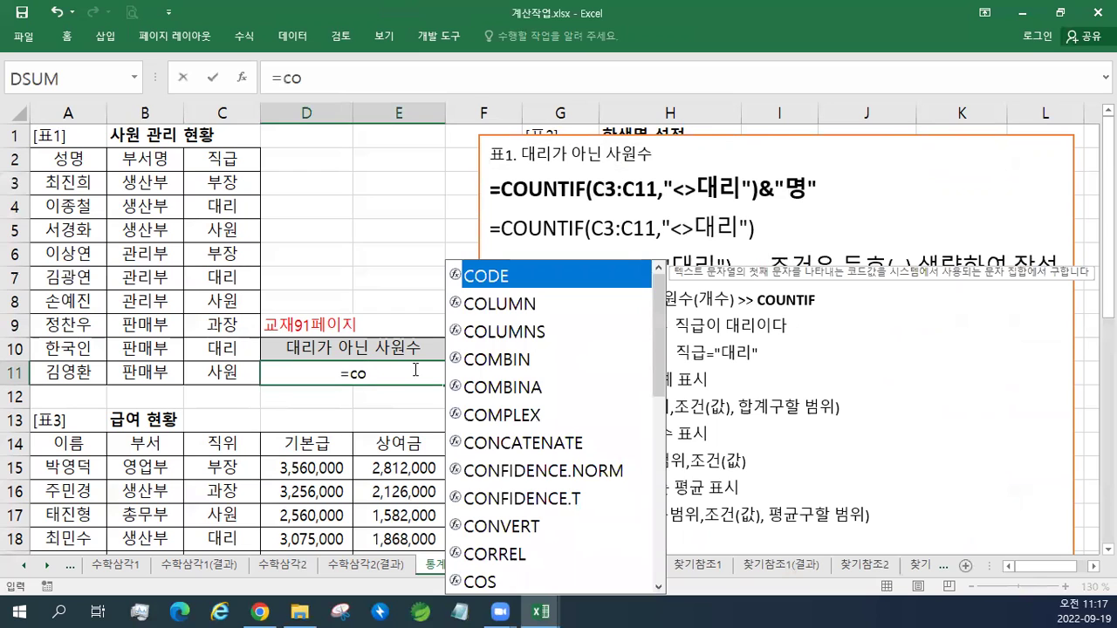
key("BackSpace")
key("BackSpace")
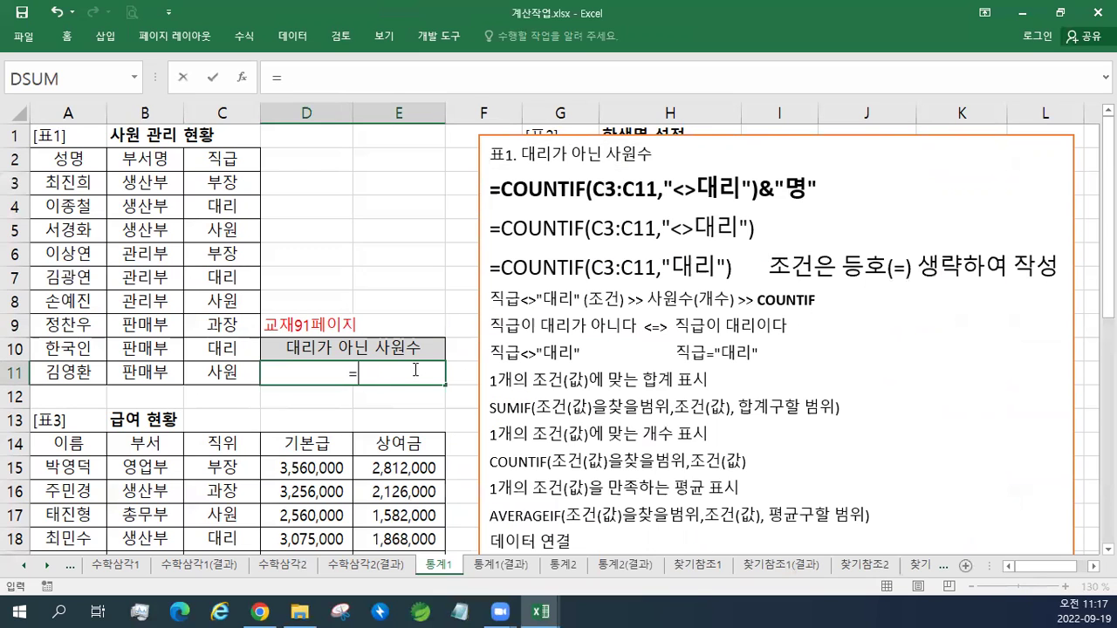
type("CO")
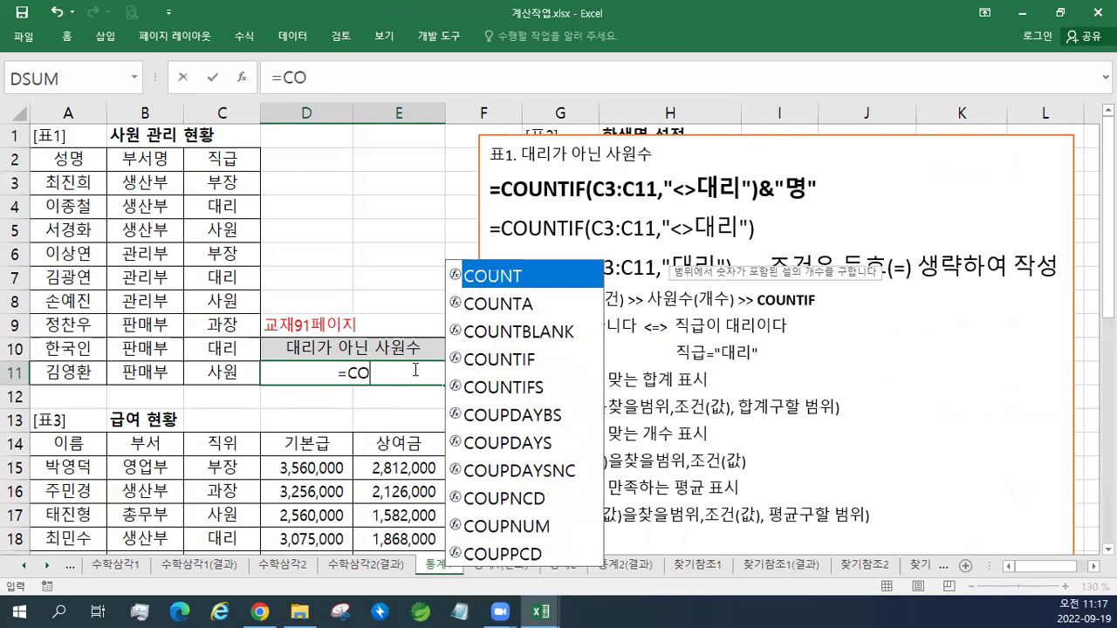
type("UNTIF(")
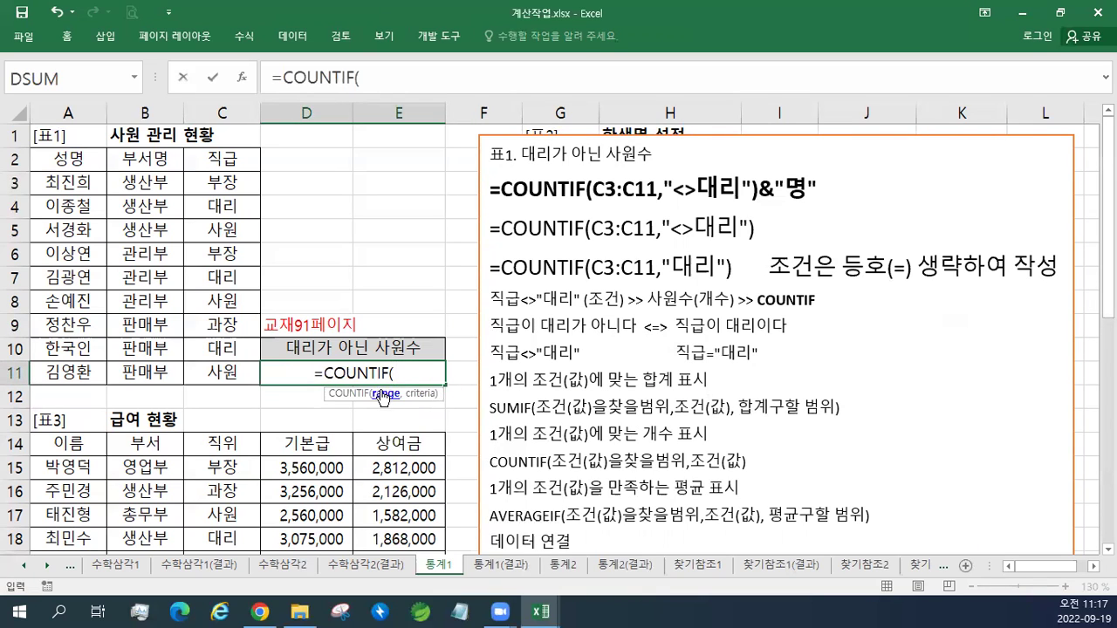
left_click_drag(233, 182, 225, 373)
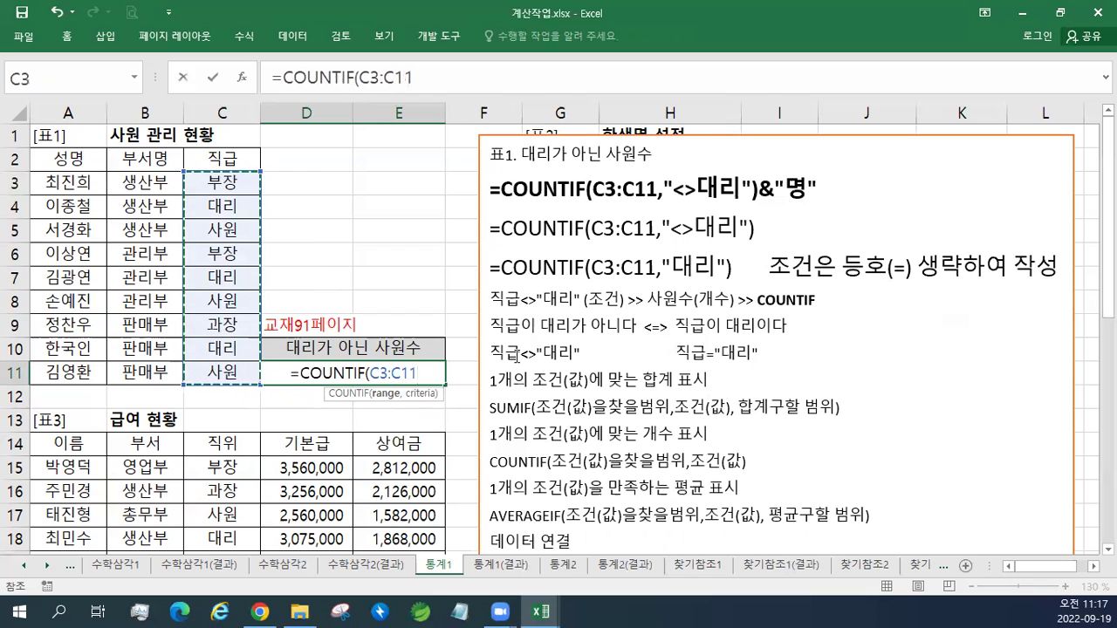
type(",")
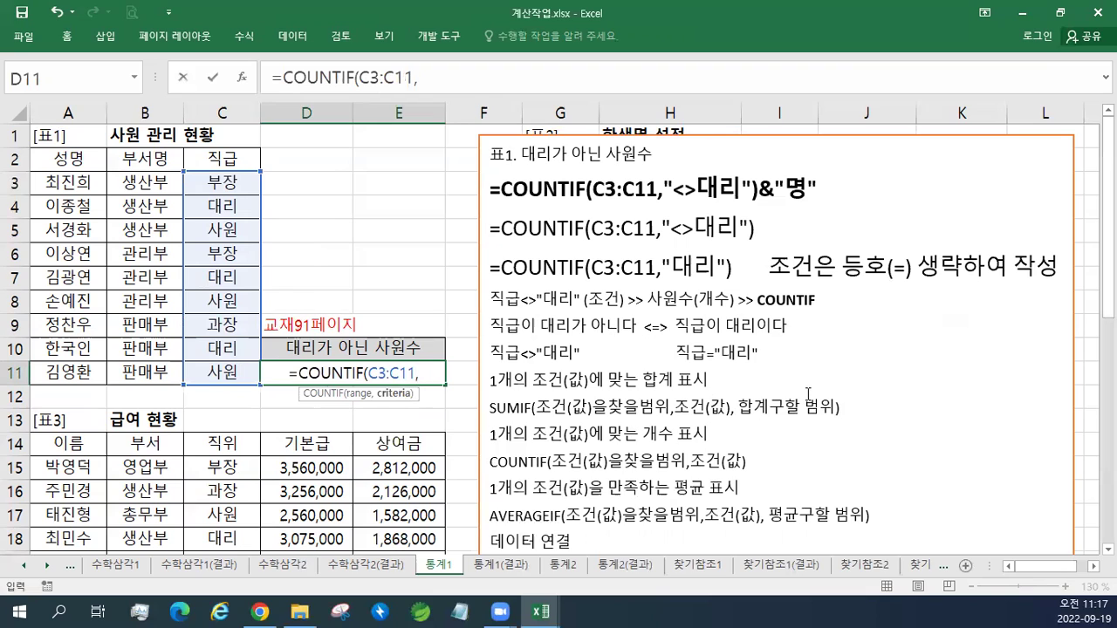
Enter "대리" as the criterion of the COUNTIF formula in D11.
type("\"")
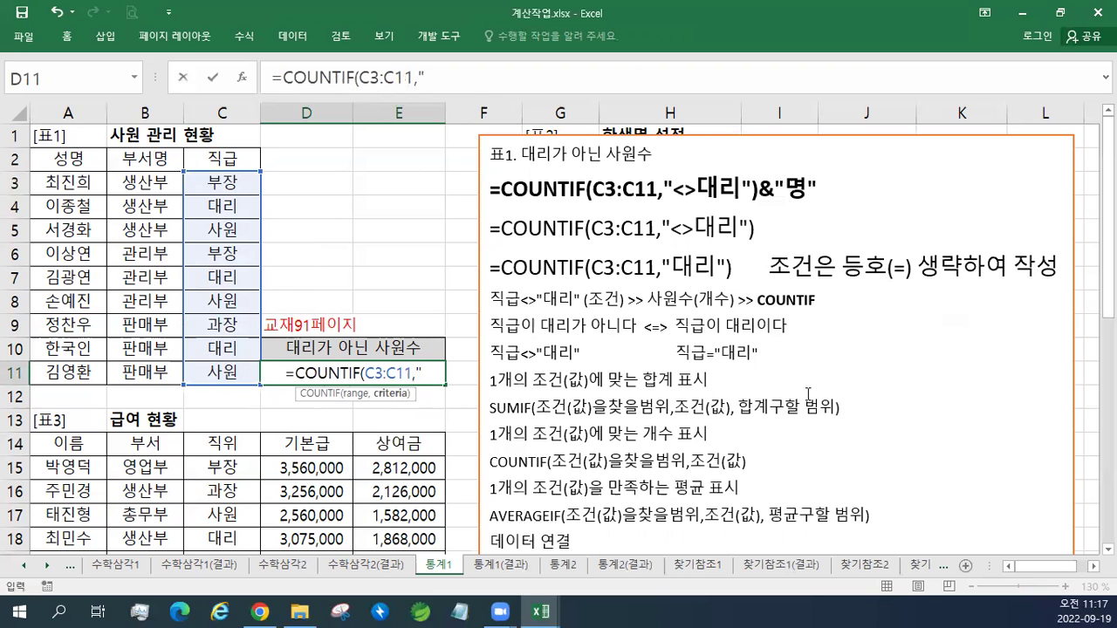
type("EO")
key("BackSpace")
key("BackSpace")
key("Hangul")
type("대리\"")
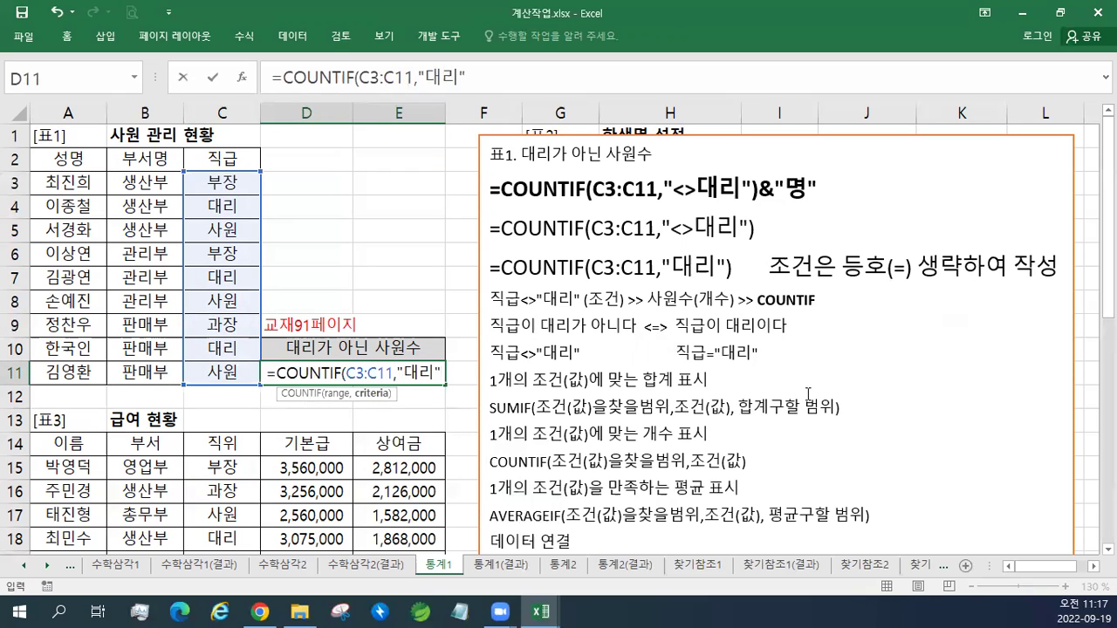
Try writing the COUNTIF criterion in D11 with an equals sign, as "=대리".
left_click(408, 373)
type("=")
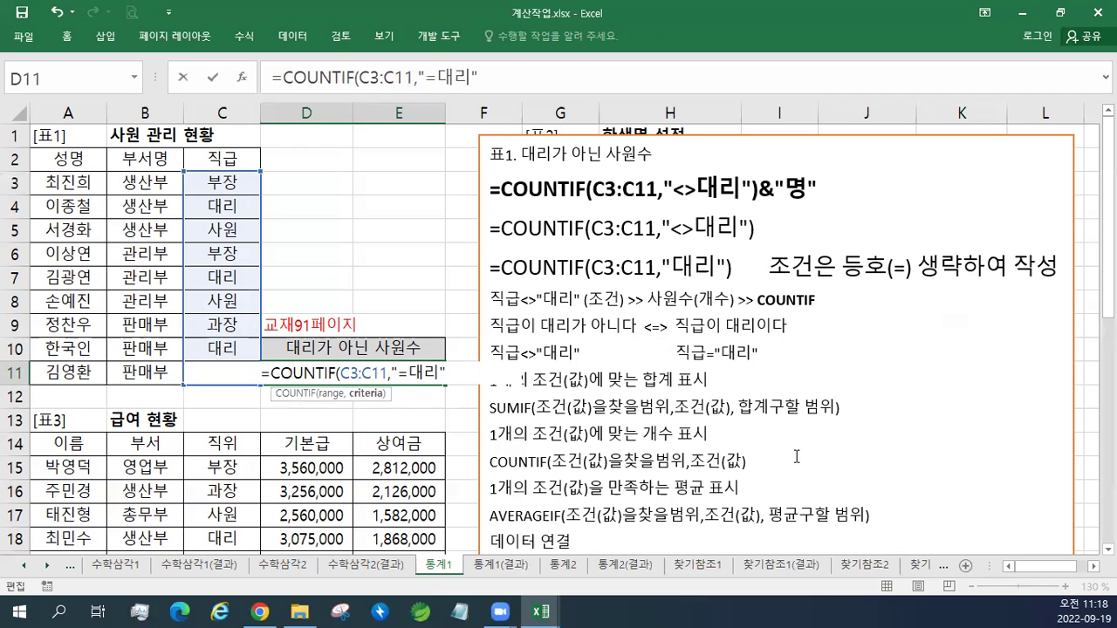
key("BackSpace")
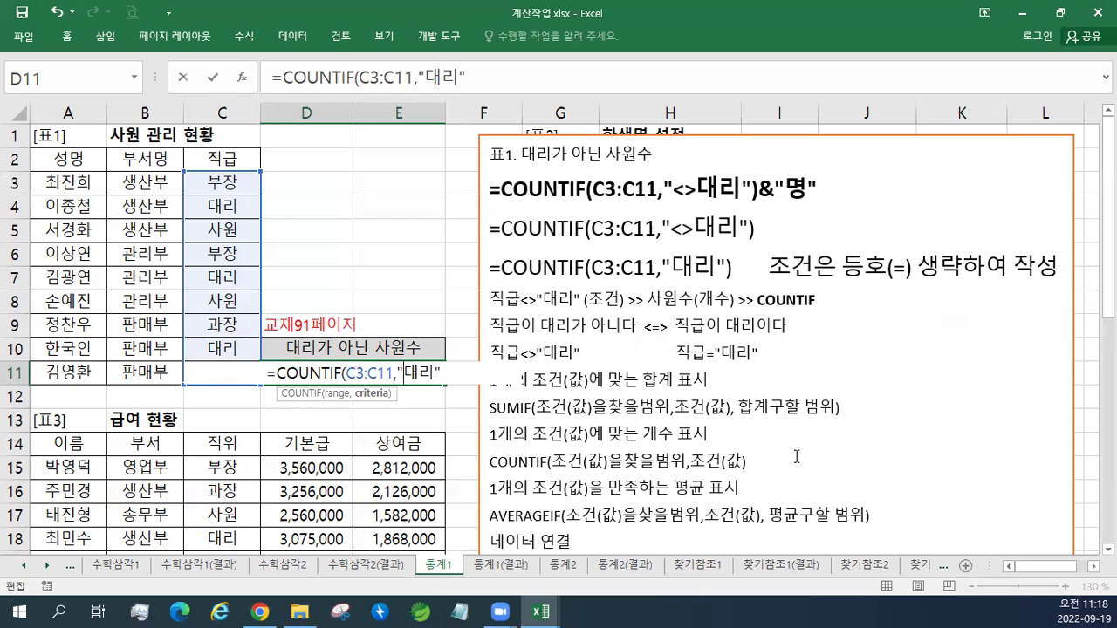
type("=")
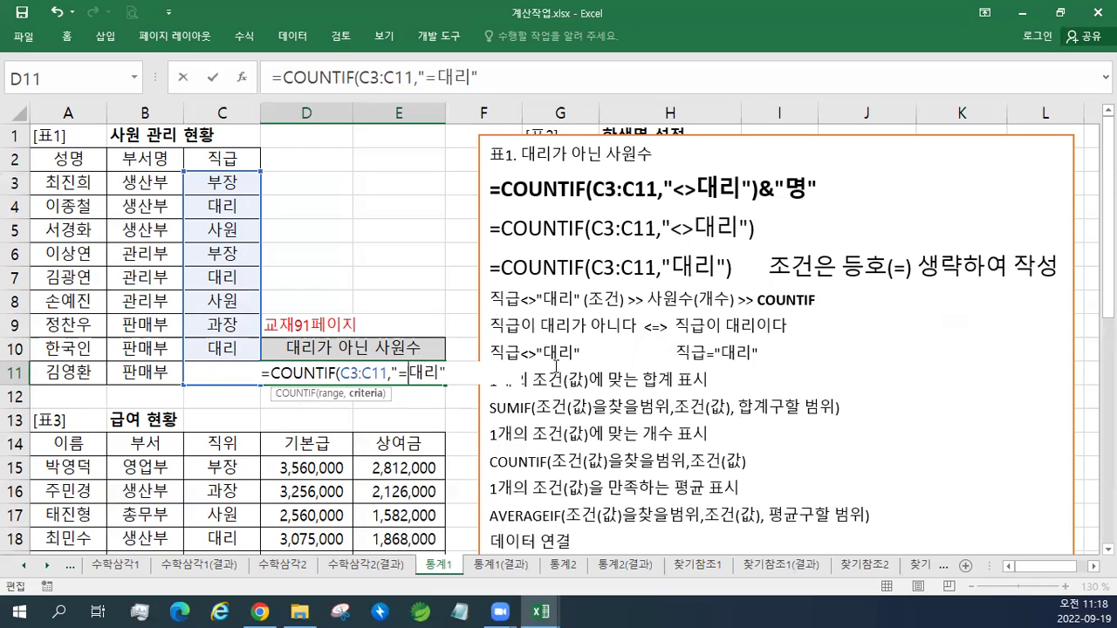
Change the criterion to "<>대리" and complete the D11 formula as =COUNTIF(C3:C11,"<>대리").
type("<>")
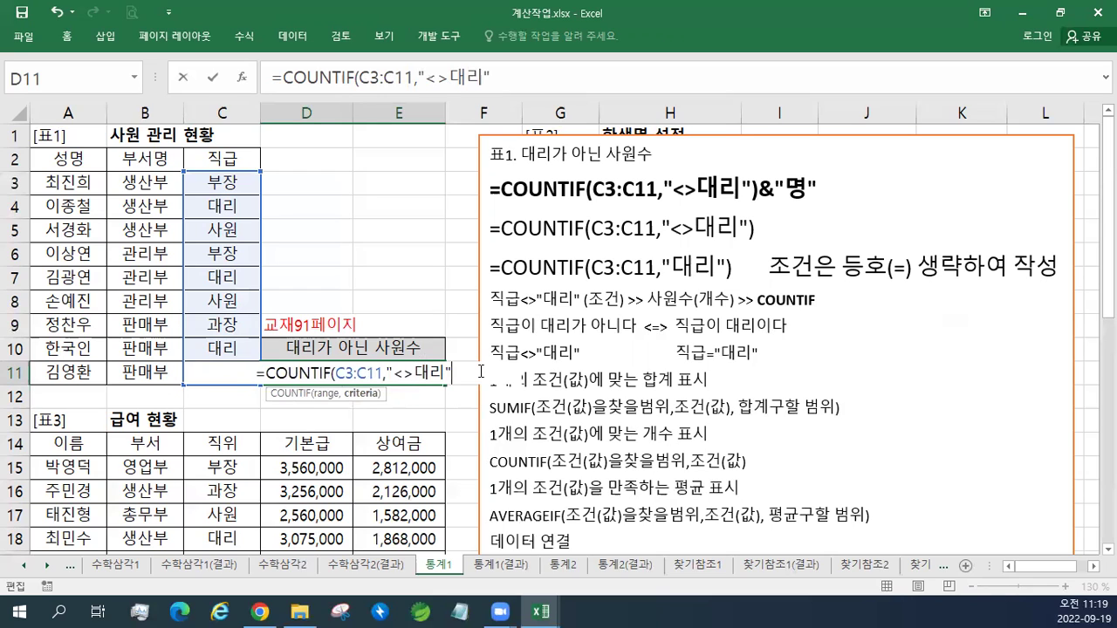
type(")")
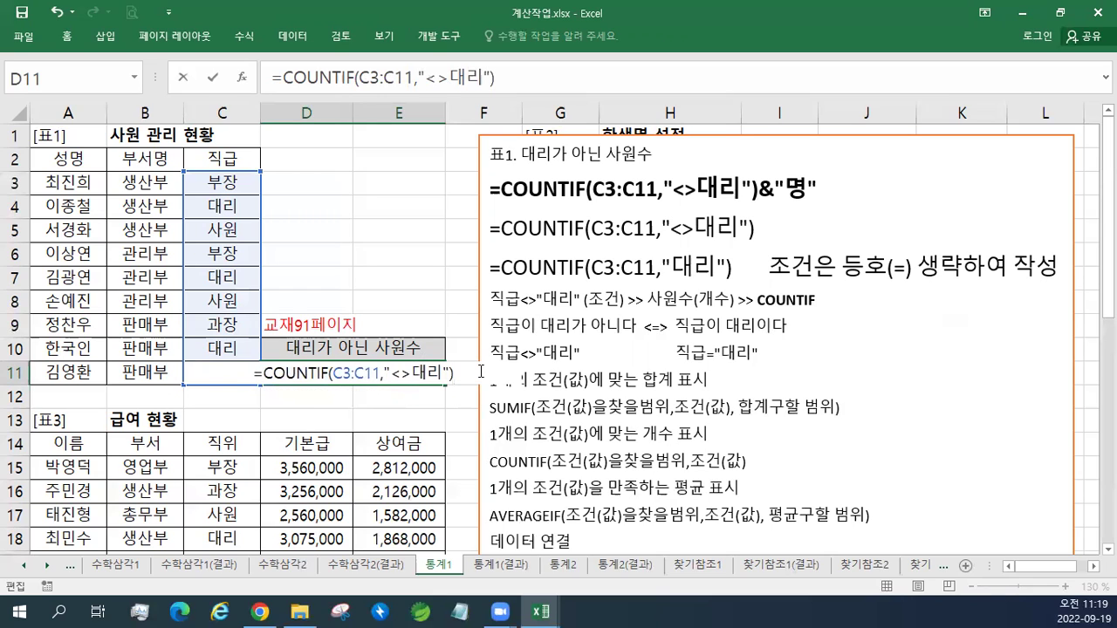
key("Return")
key("Up")
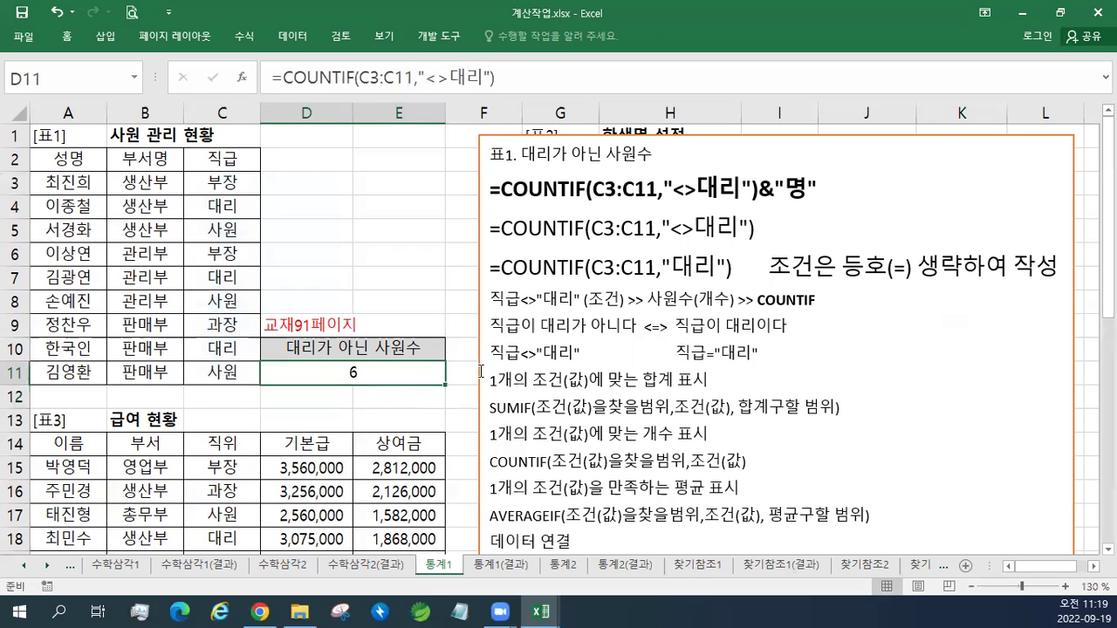
Append &"명" to the COUNTIF formula in D11.
key("F2")
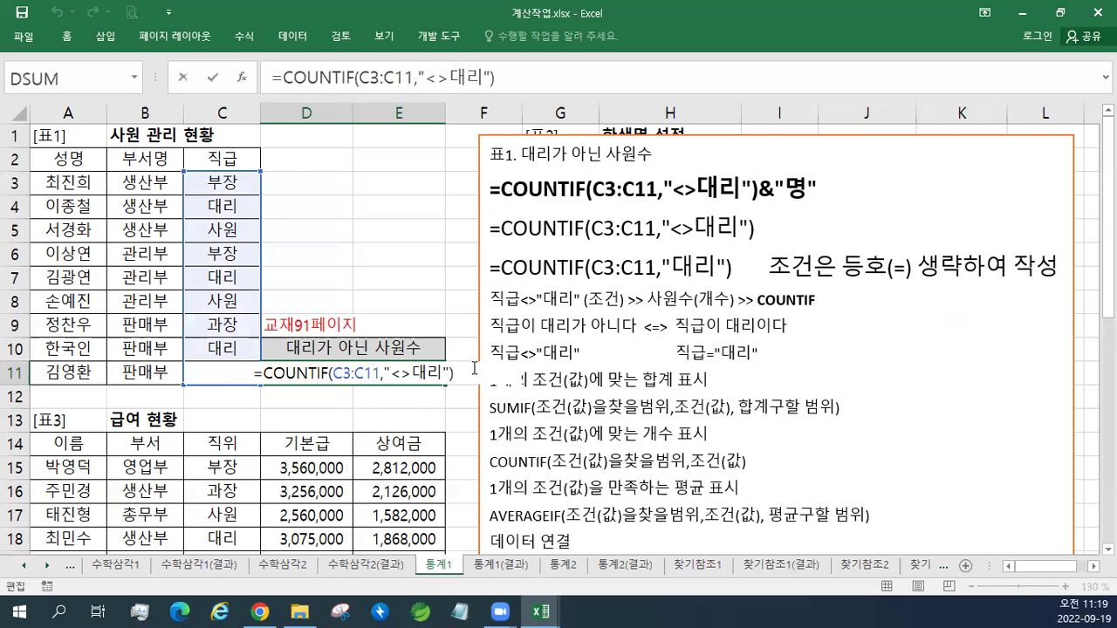
type("&\"")
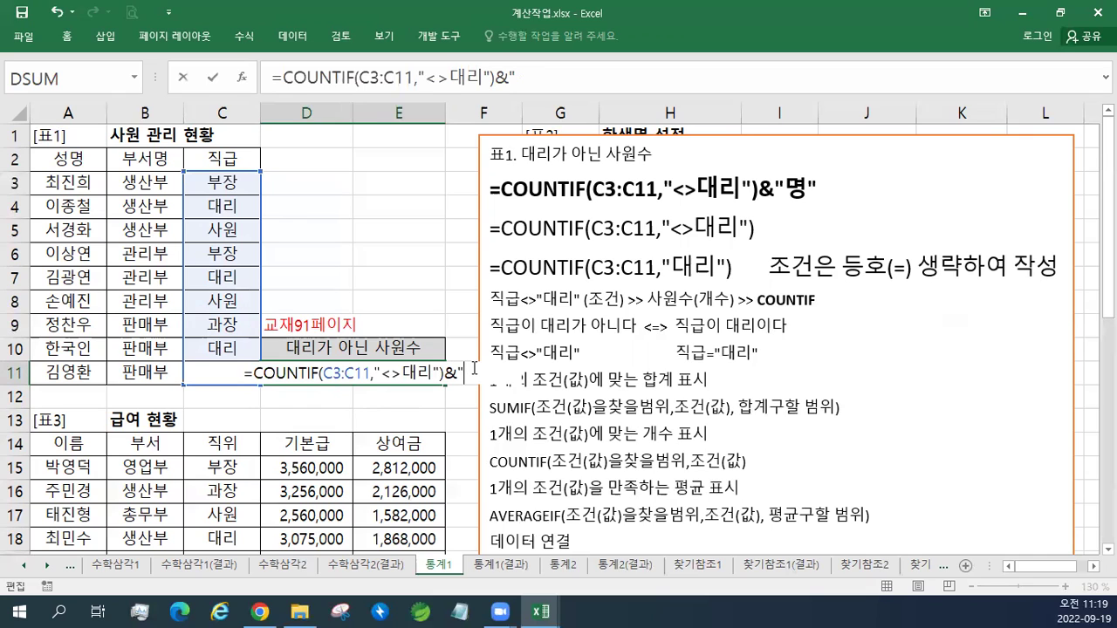
type("명\"")
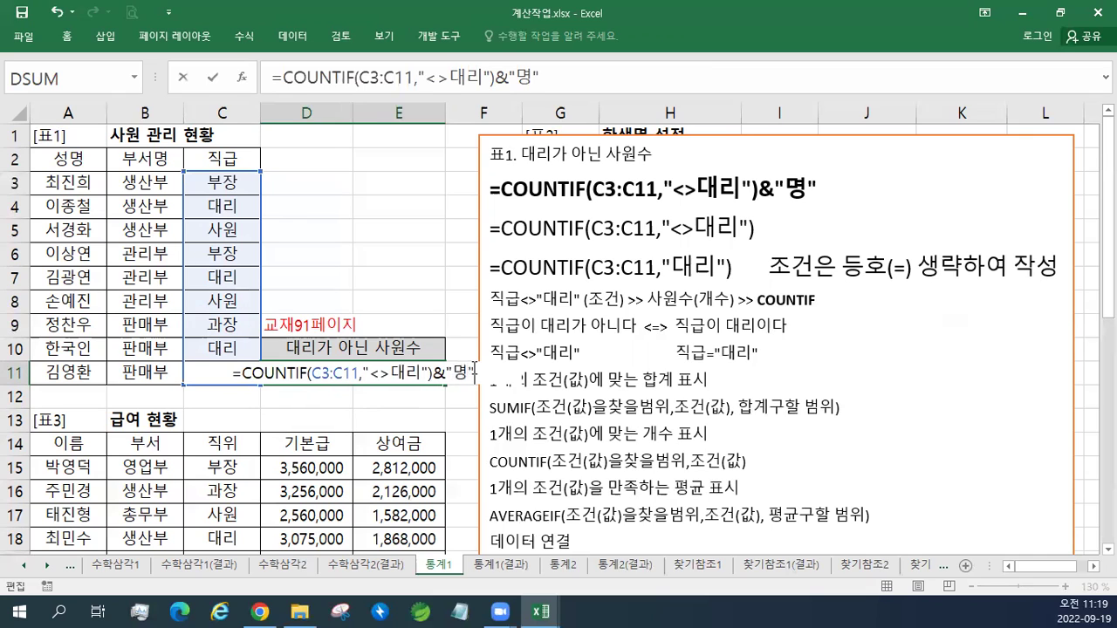
key("Return")
key("Up")
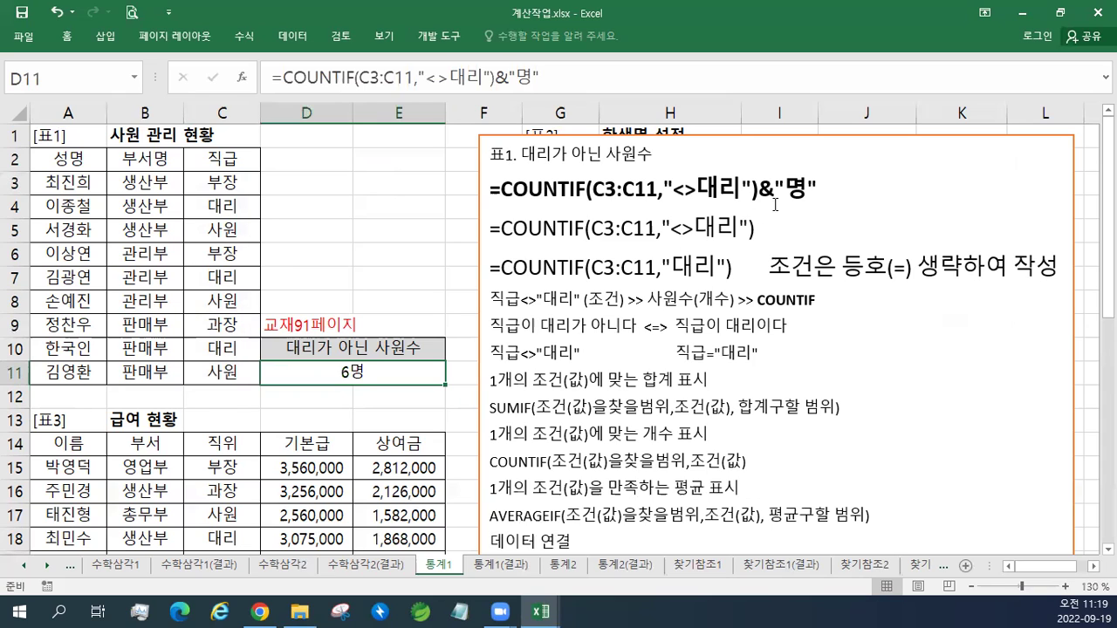
Compare the D11 formula with the bold COUNTIF formula in the explanation text box.
left_click_drag(820, 188, 495, 187)
left_click(495, 188)
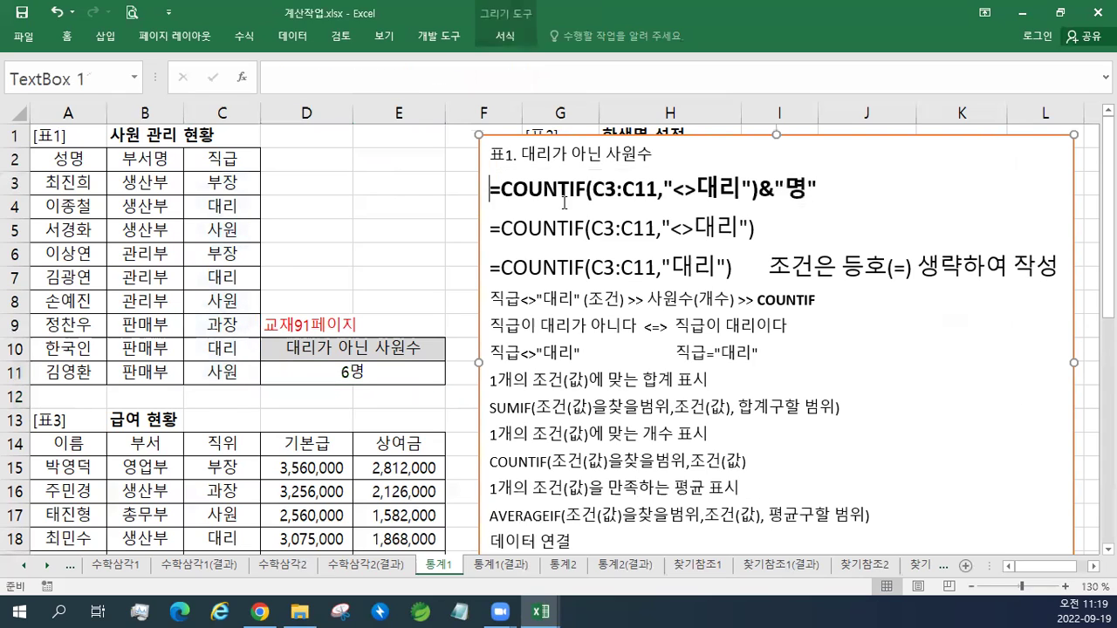
left_click(288, 367)
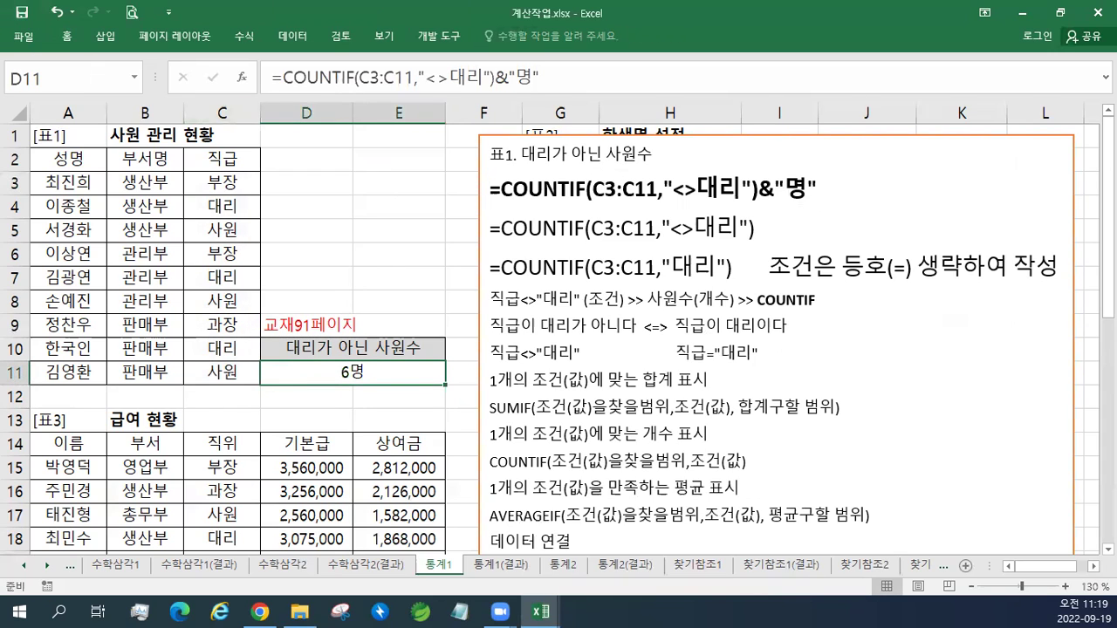
left_click(781, 363)
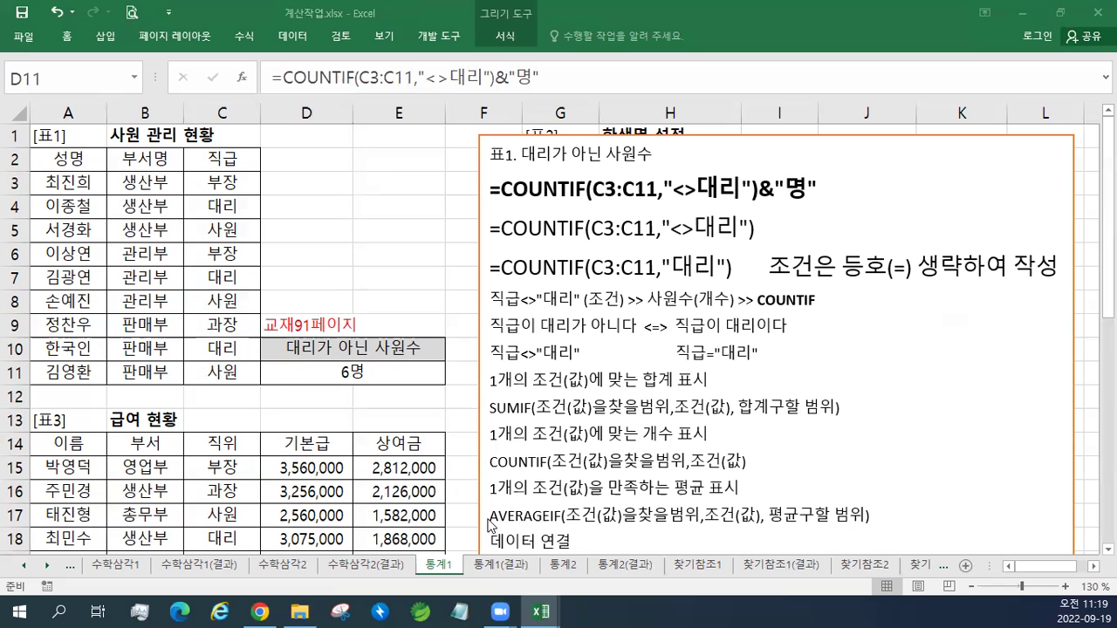
Widen column N on the 수학삼각2 sheet so the 상자(나머지) heading fits in its cell.
left_click(280, 566)
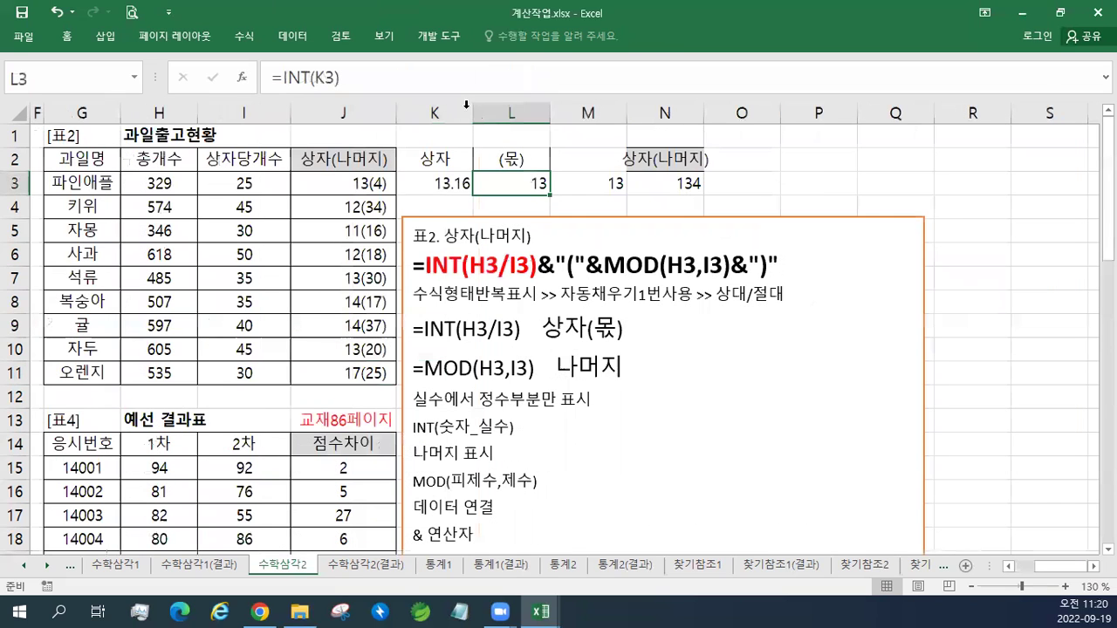
left_click(602, 165)
left_click(795, 159)
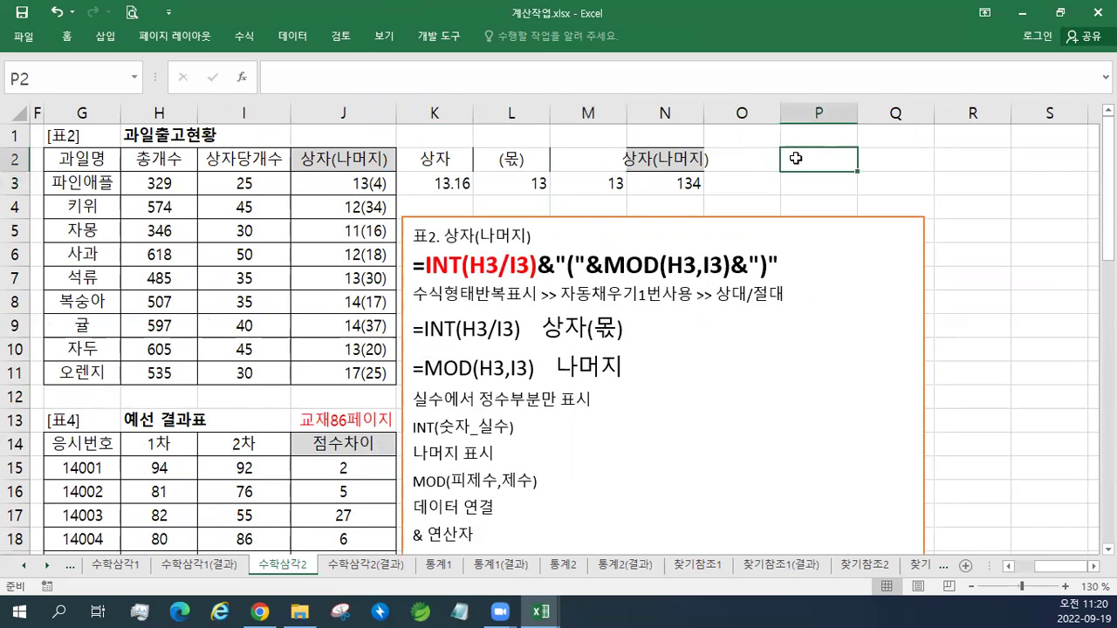
left_click(402, 569)
left_click(300, 569)
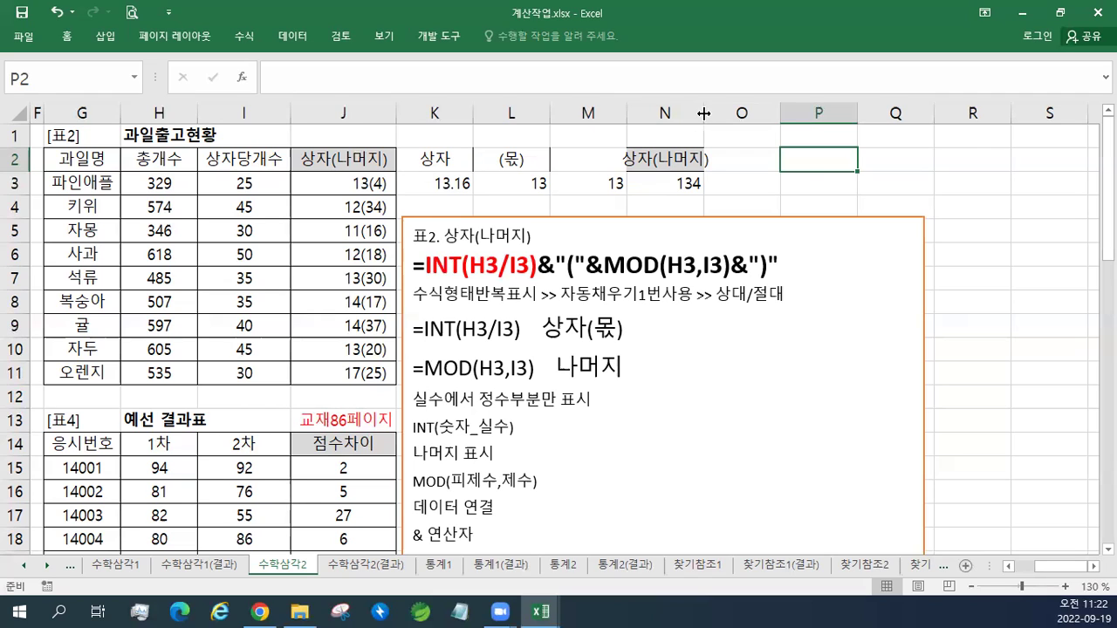
left_click_drag(703, 113, 733, 114)
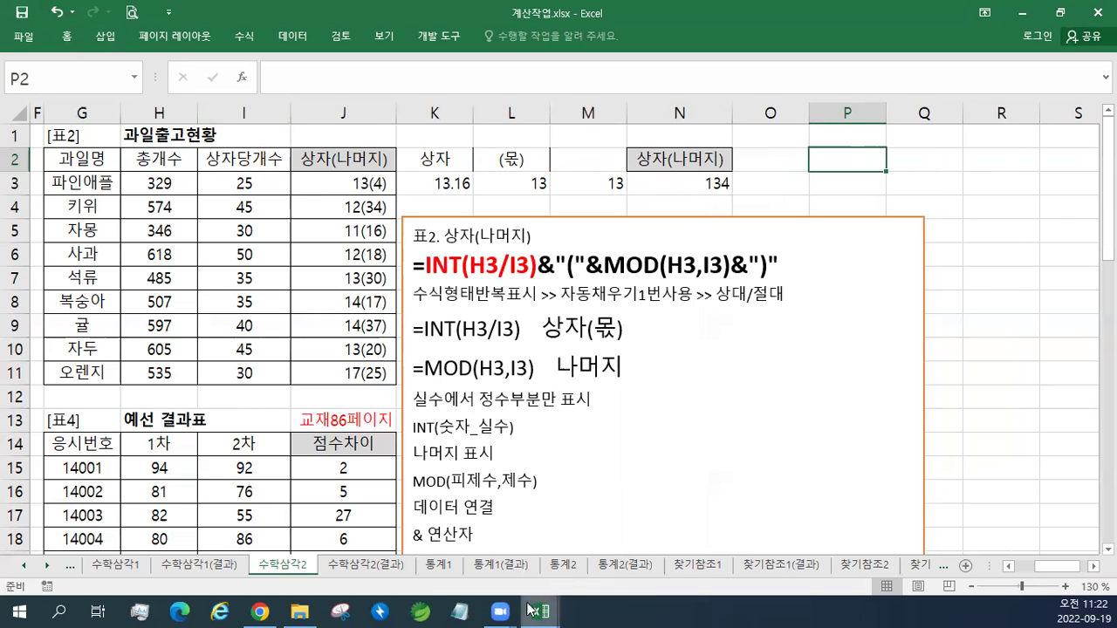
Move the COUNTIF explanation text box on the 통계1 sheet clear of table 2, to just past column J.
left_click(439, 566)
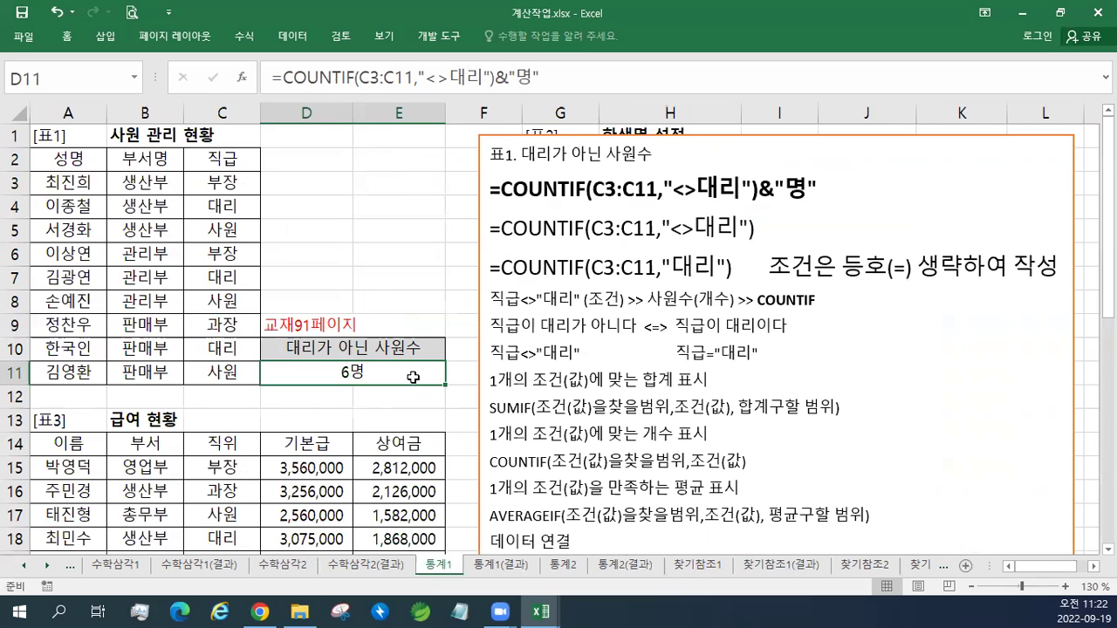
left_click(479, 253)
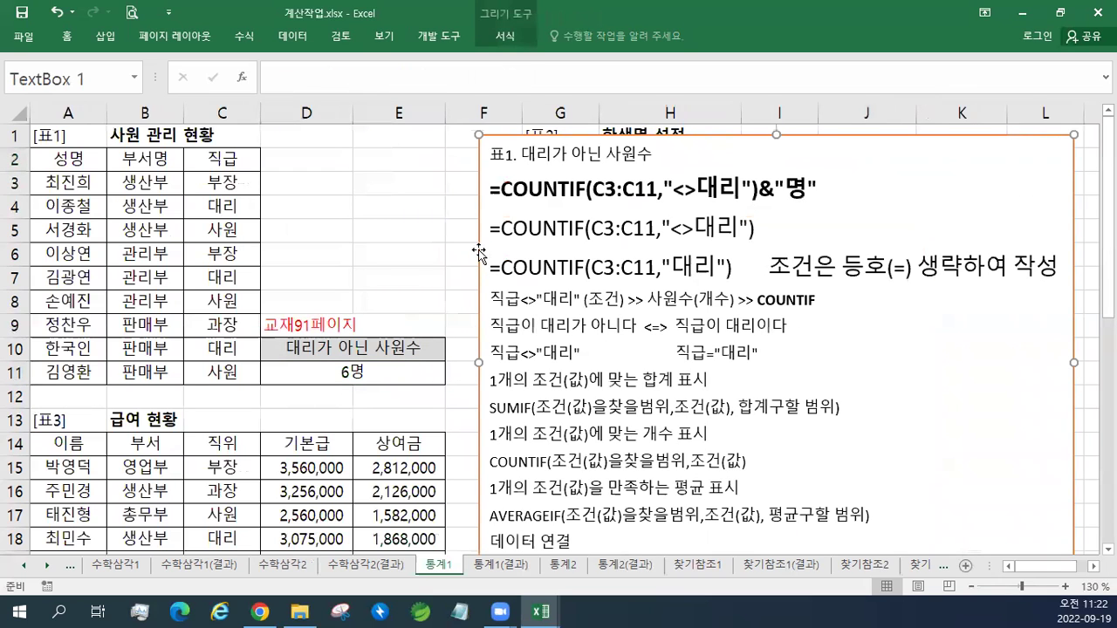
left_click_drag(479, 253, 961, 258)
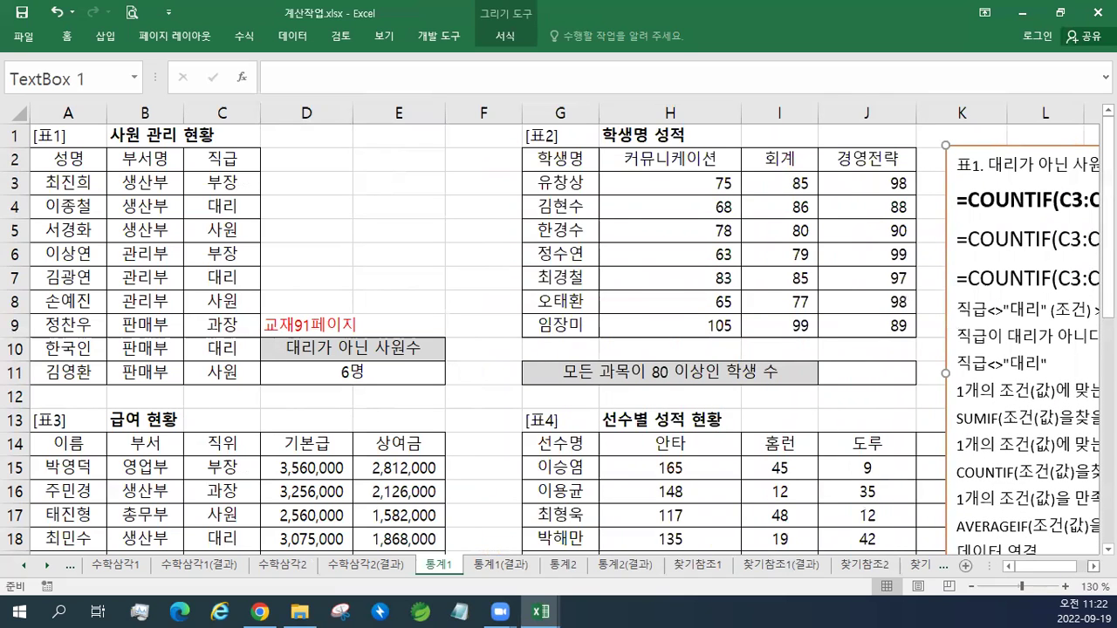
Paste the copied COUNTIFS explanation for 모든 과목이 80 이상인 학생 수 above the table 1 notes in the text box.
left_click(1093, 567)
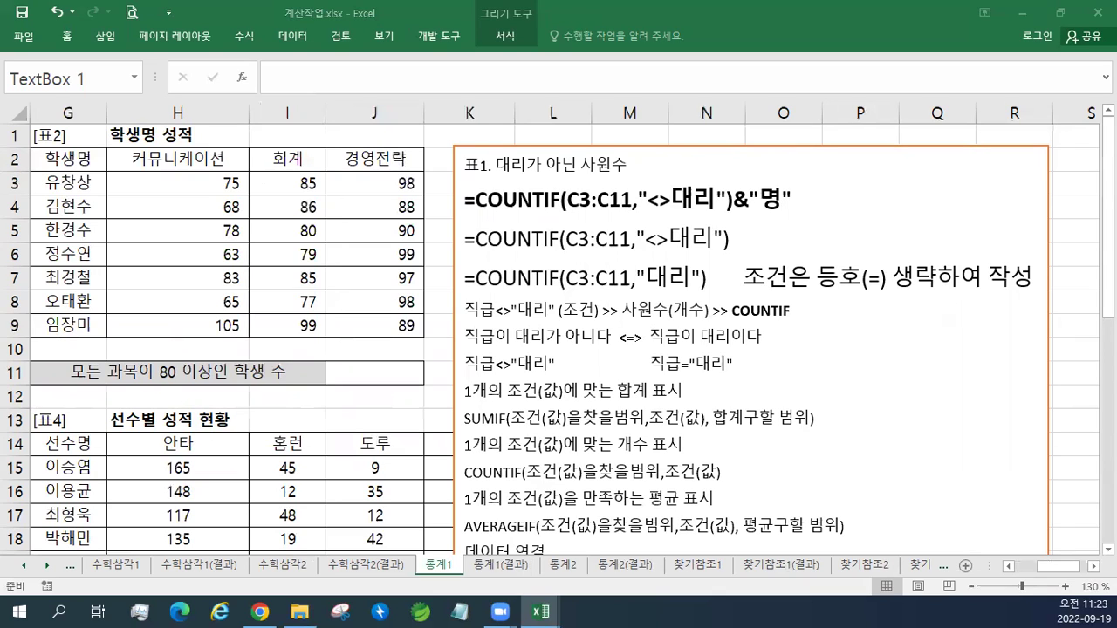
left_click(492, 175)
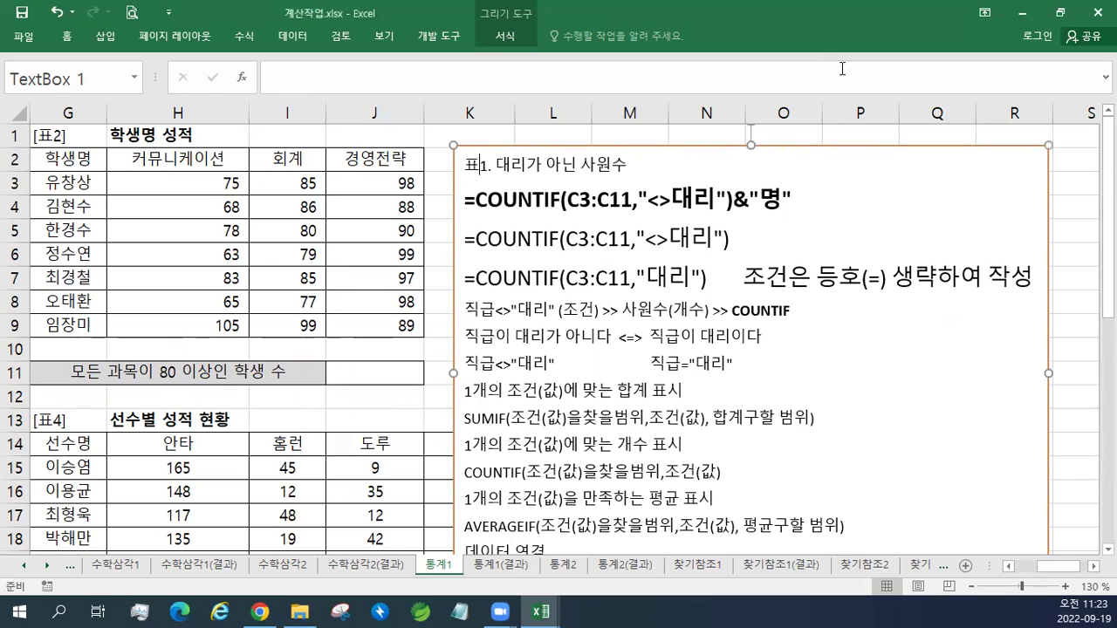
key("ctrl+v")
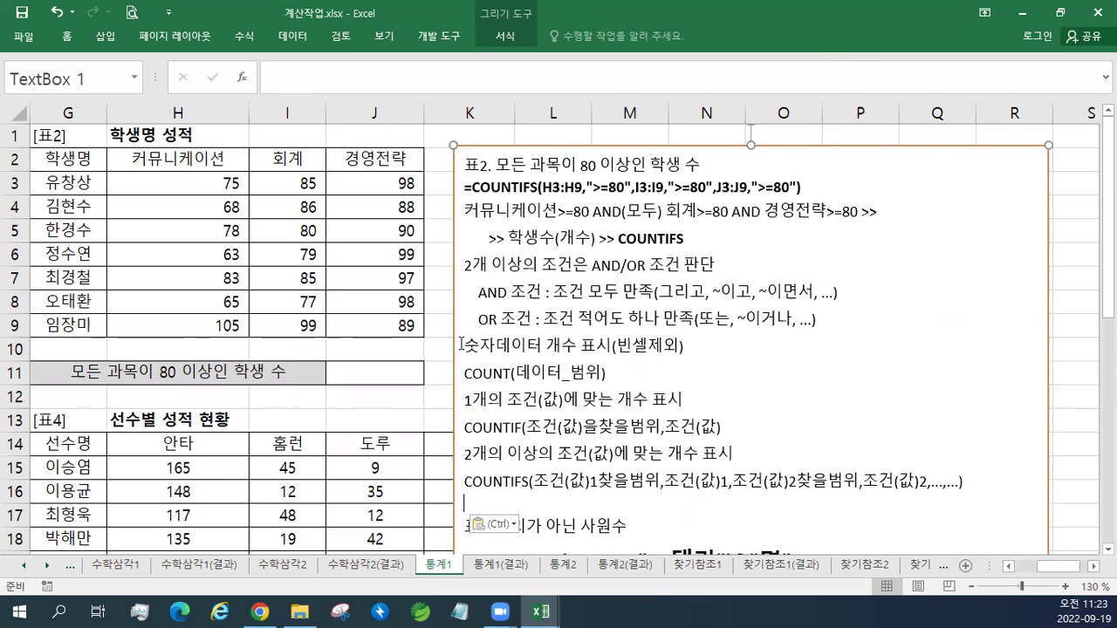
Examine the COUNT, COUNTIF and COUNTIFS descriptions and syntax in the table 2 notes.
left_click_drag(460, 344, 606, 375)
left_click_drag(468, 402, 733, 428)
left_click_drag(460, 454, 960, 483)
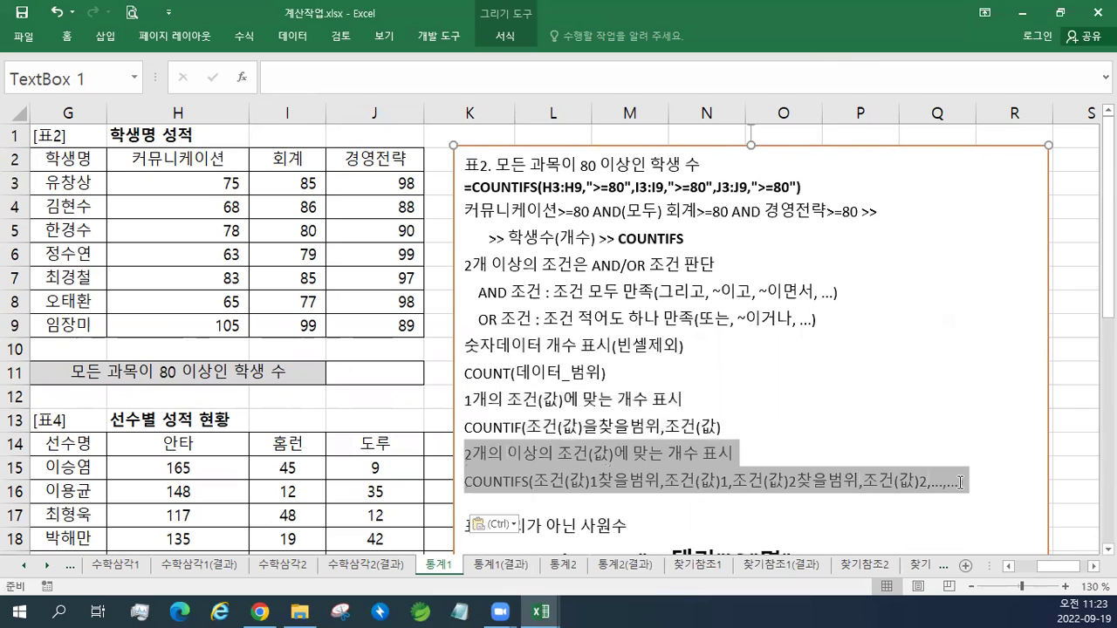
left_click(661, 427)
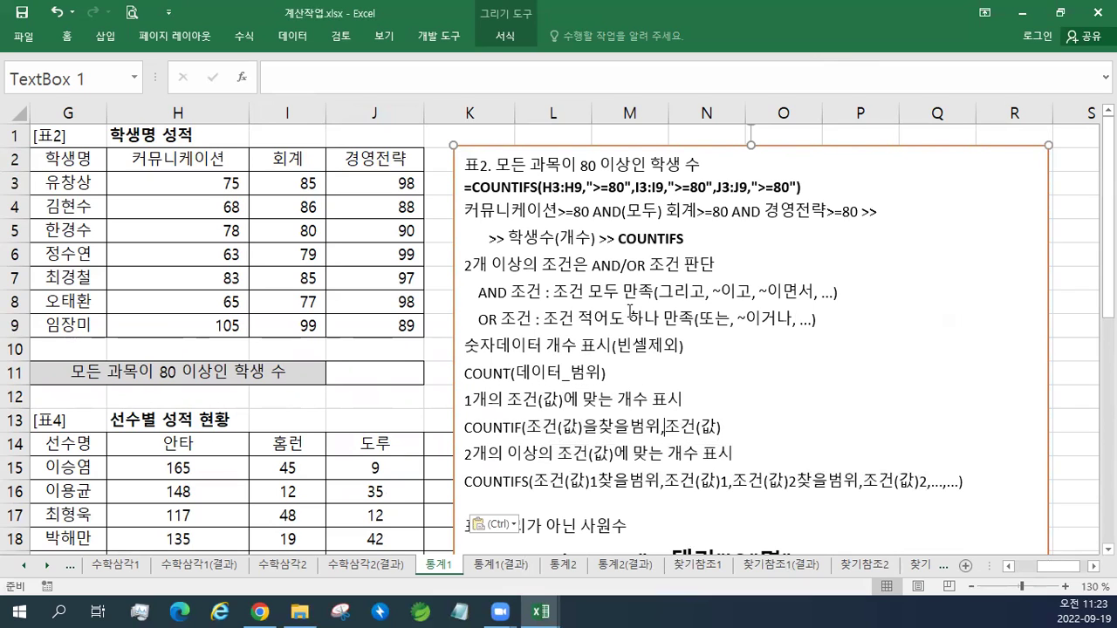
Color the three note lines explaining AND/OR conditions green in the explanation text box.
left_click(466, 211)
left_click_drag(464, 264, 813, 316)
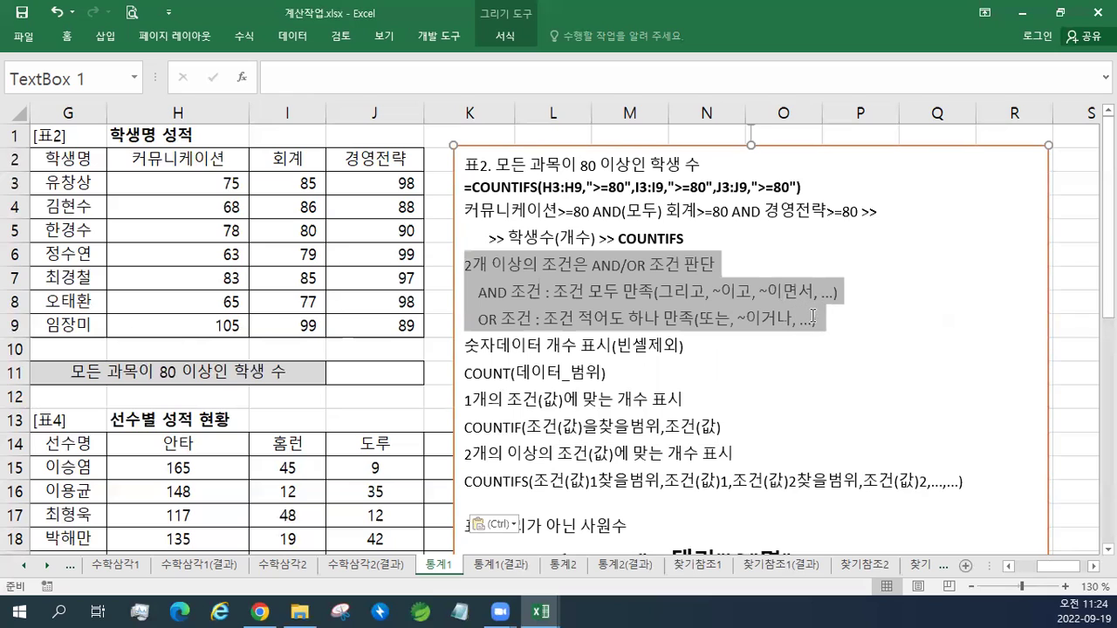
left_click(944, 289)
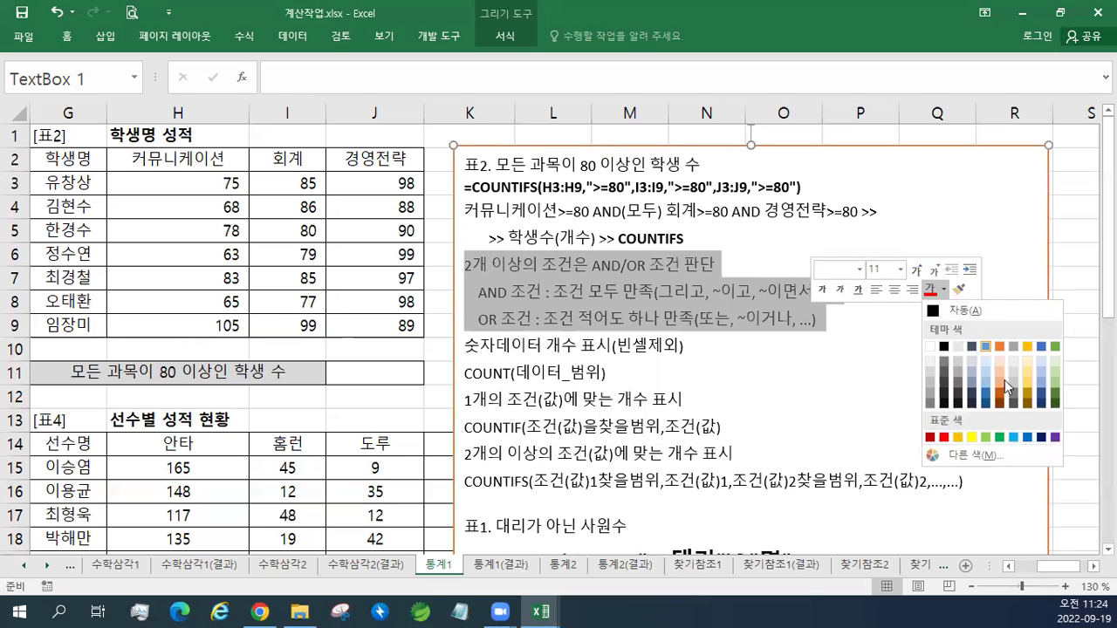
left_click(999, 438)
left_click(623, 318)
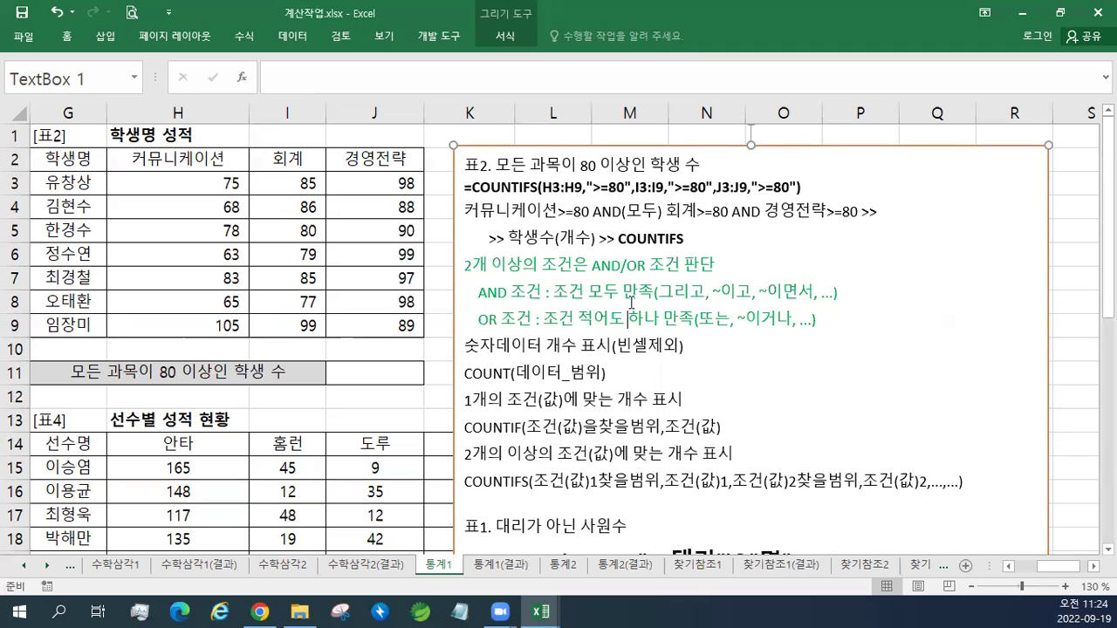
Color the word 모두 green in the 커뮤니케이션>=80 condition line of the notes.
left_click_drag(466, 212, 848, 212)
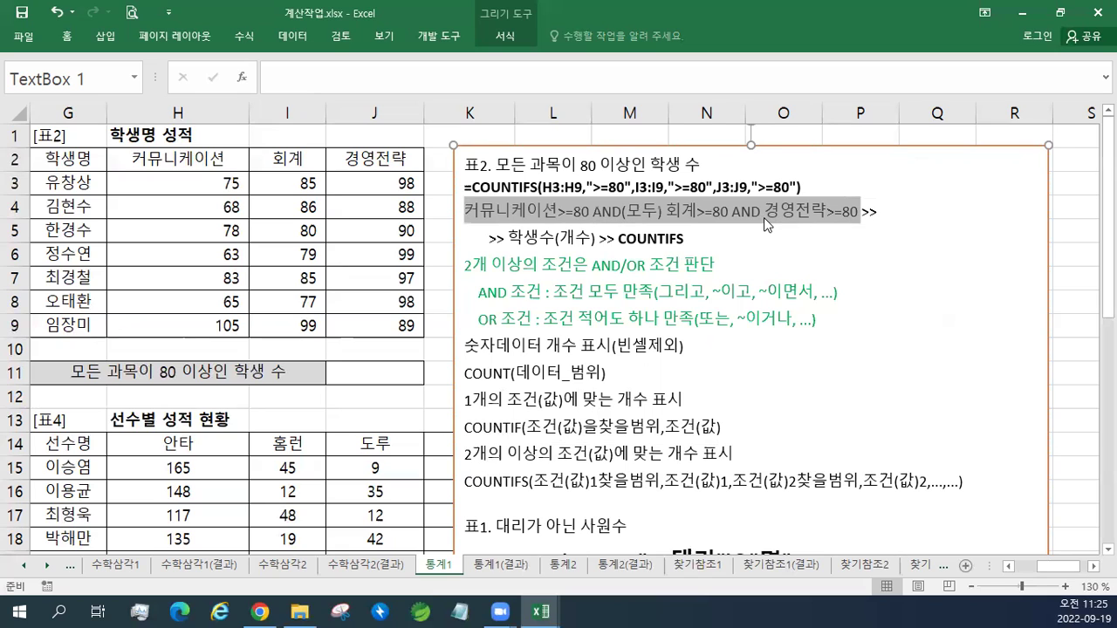
left_click_drag(625, 211, 660, 211)
left_click(789, 185)
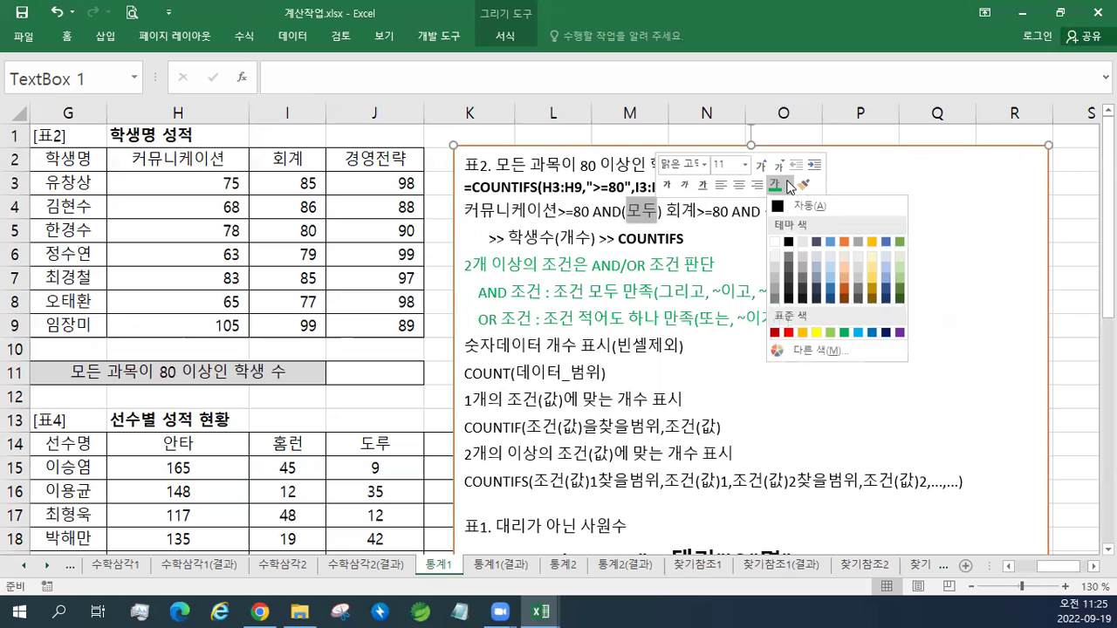
left_click(846, 332)
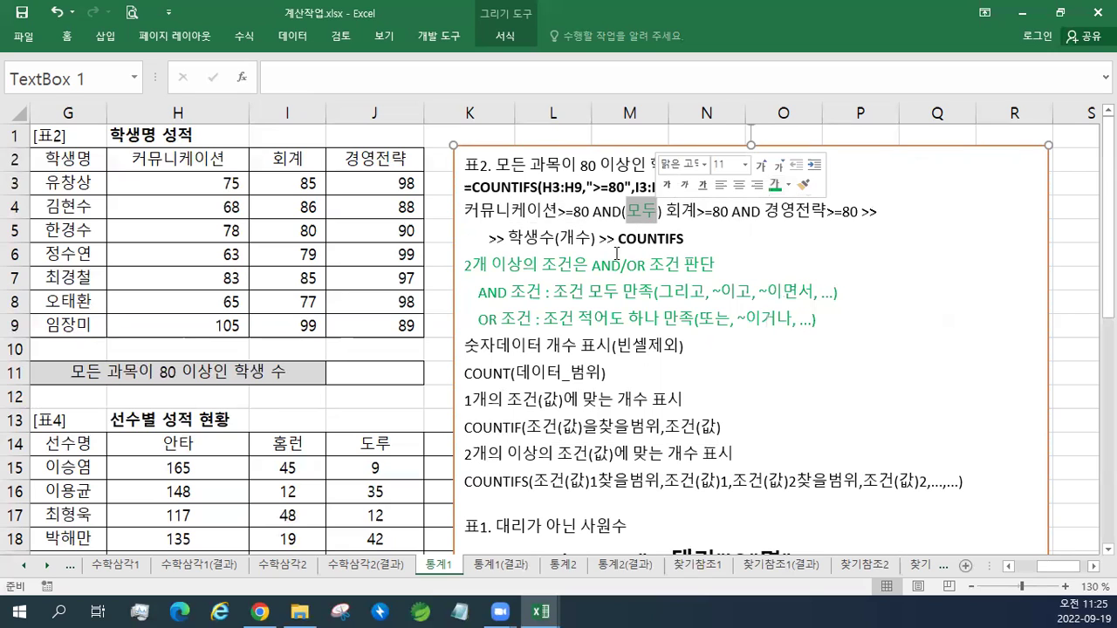
Color both AND words in the 커뮤니케이션>=80 condition line red.
left_click_drag(594, 212, 621, 215)
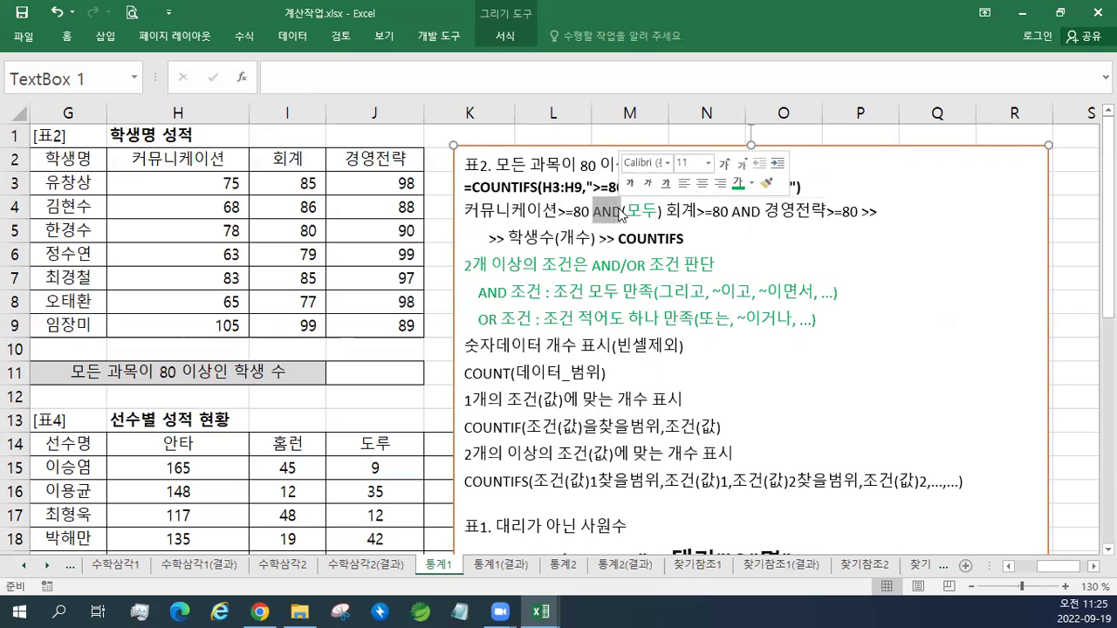
left_click(751, 183)
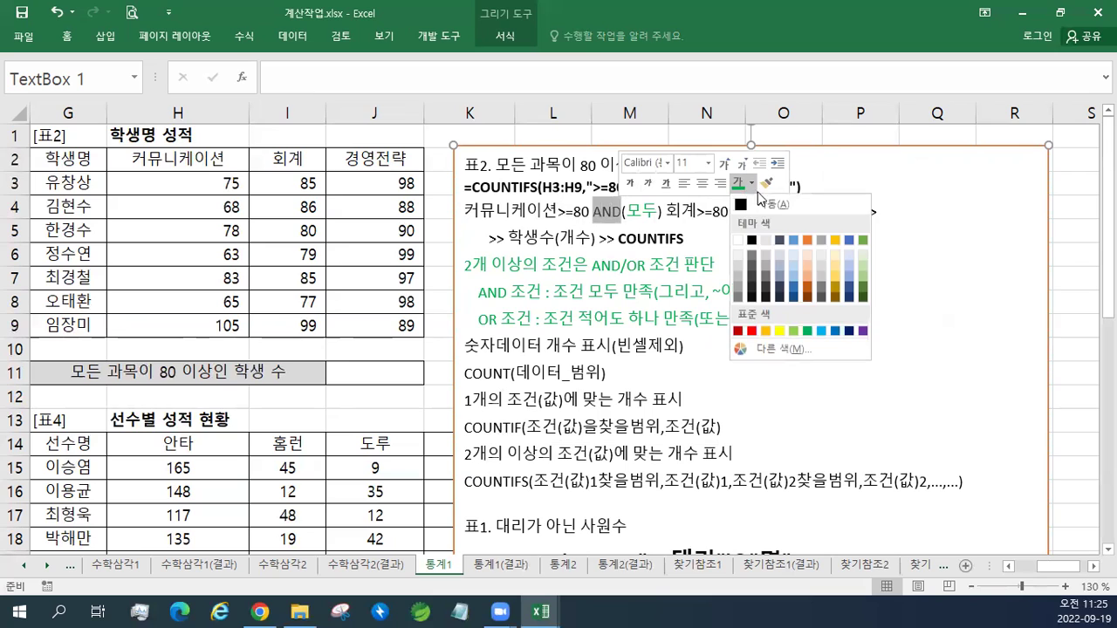
left_click(751, 330)
left_click_drag(731, 212, 760, 213)
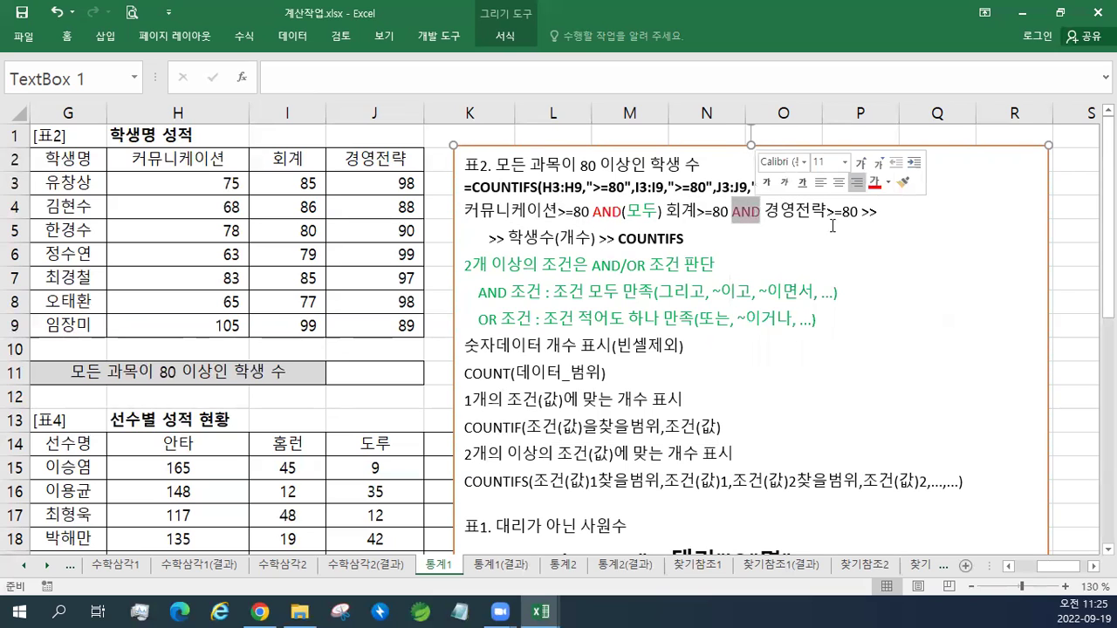
left_click_drag(535, 212, 854, 214)
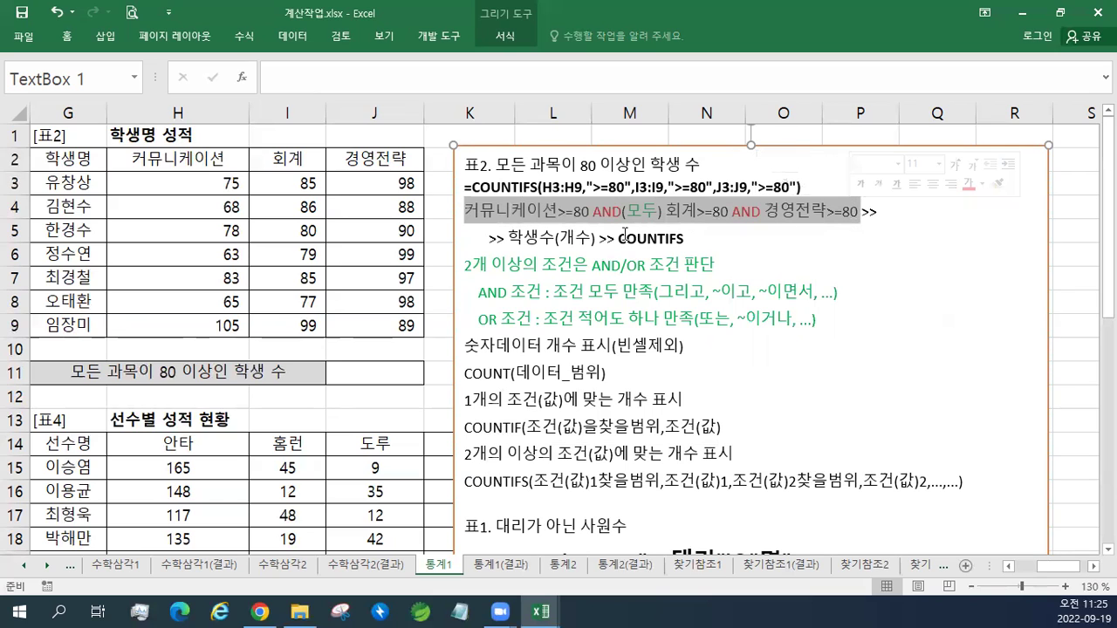
left_click_drag(510, 238, 686, 239)
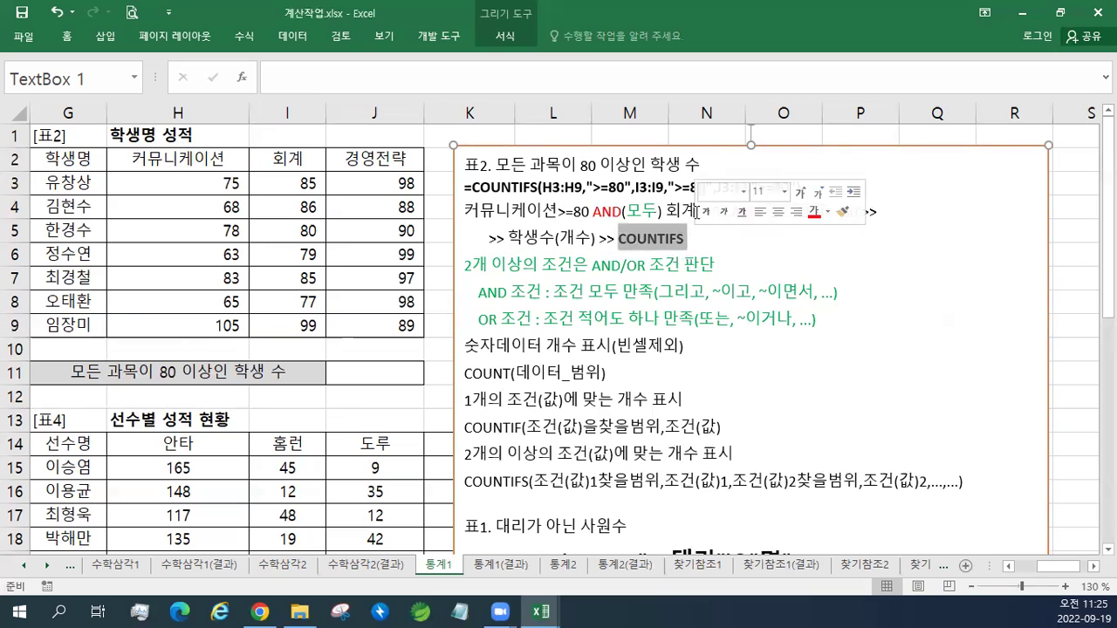
Begin a COUNTIFS formula in J11 with range H3:H9 and criterion ">=80" for 커뮤니케이션.
left_click(362, 375)
type("=채ㅋ")
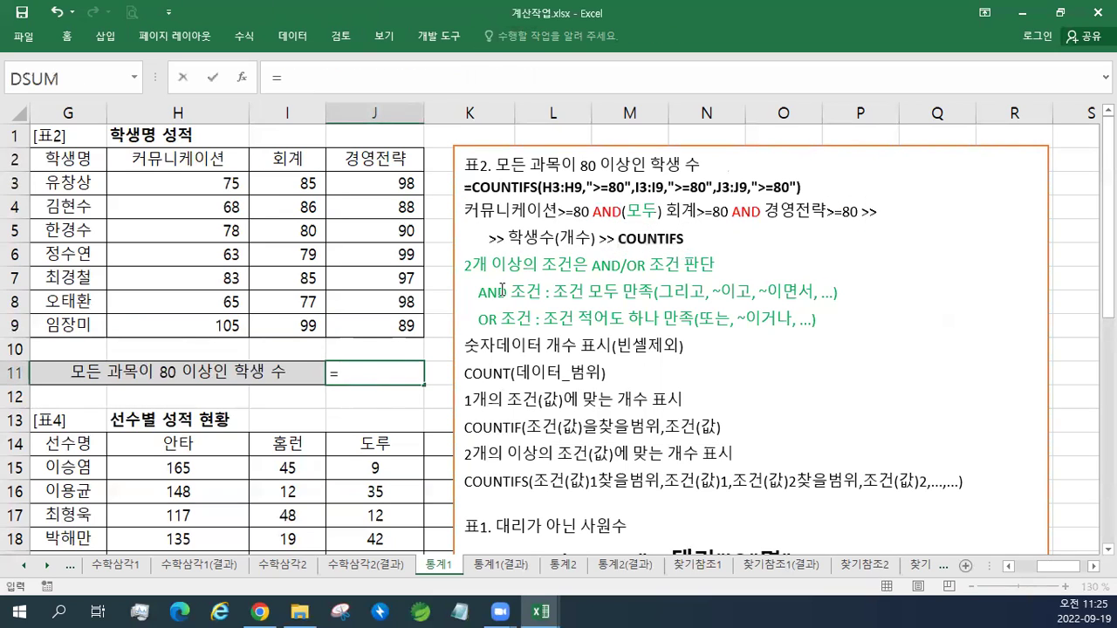
key("BackSpace")
key("BackSpace")
key("Hangul")
type("cou")
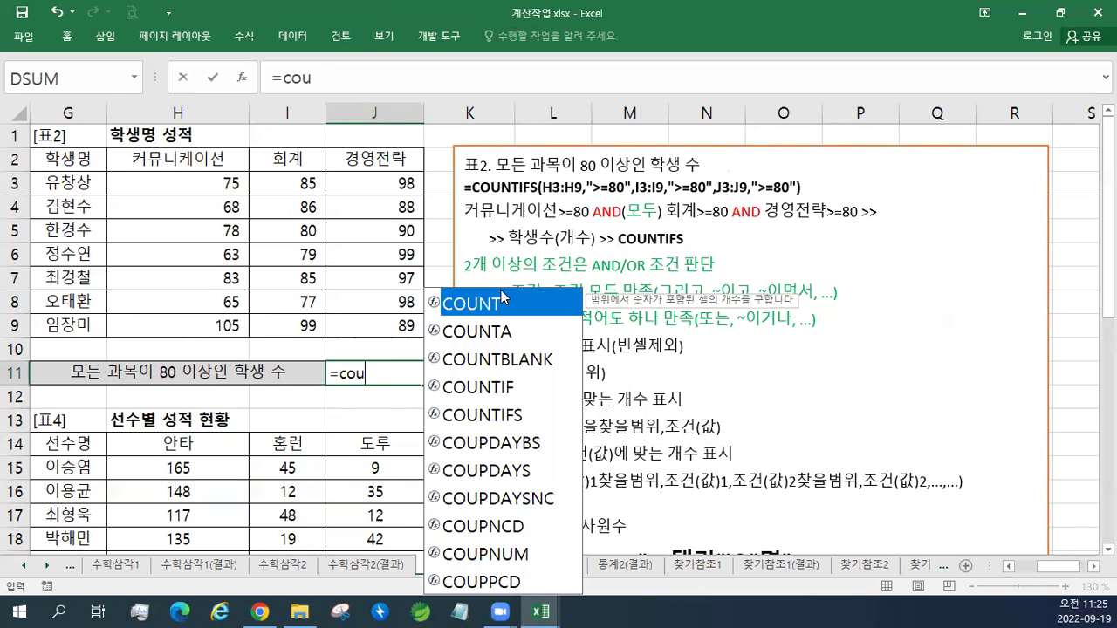
key("BackSpace")
key("BackSpace")
key("BackSpace")
type("C")
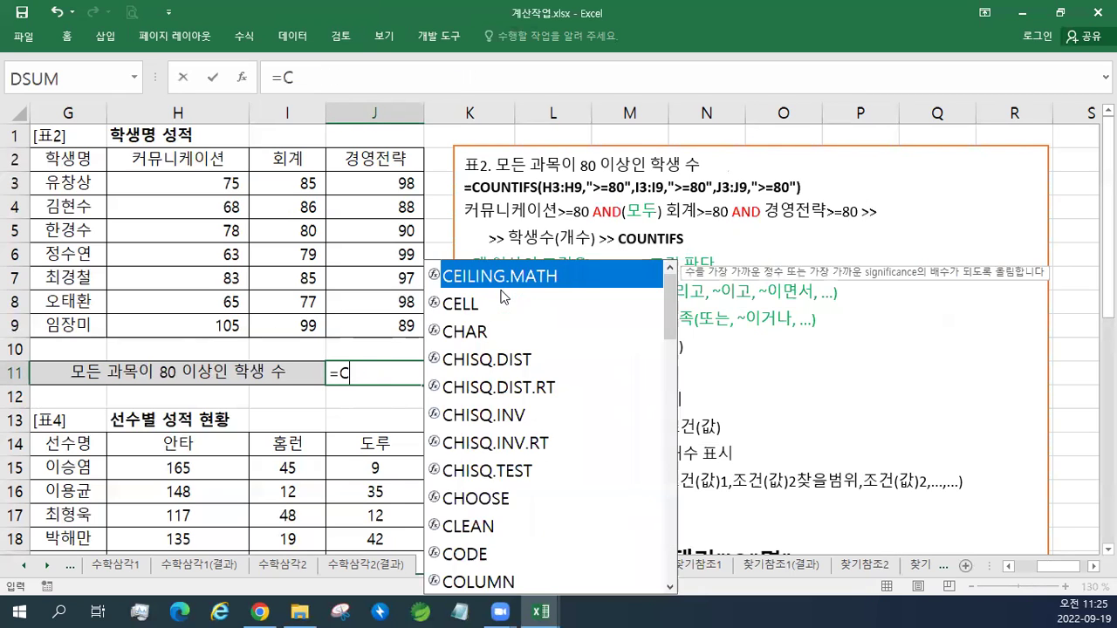
type("OUNTIFS(")
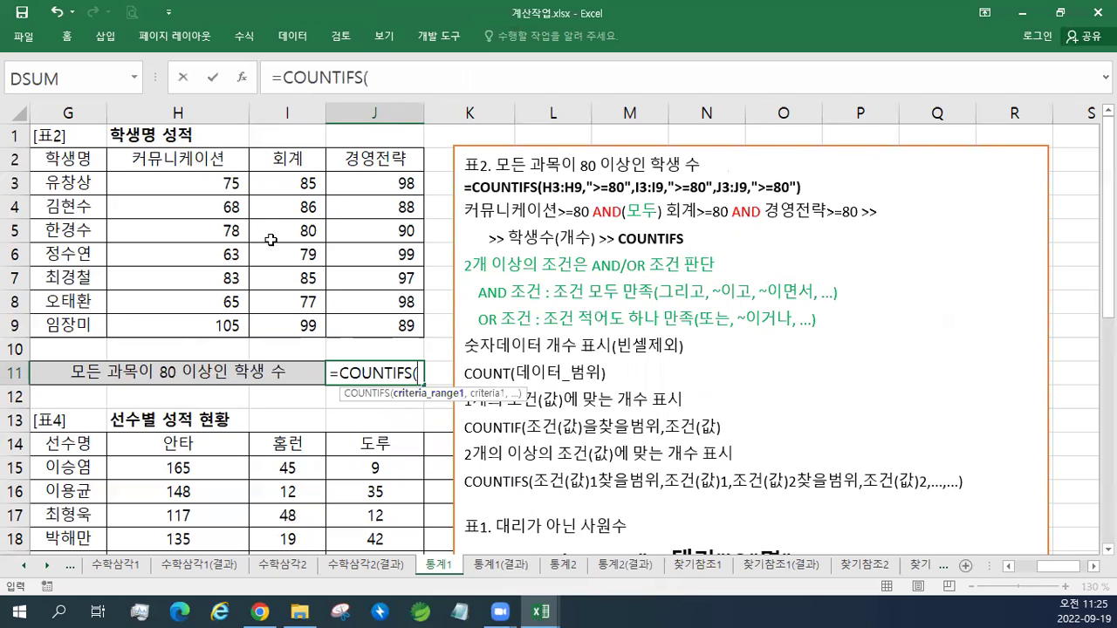
left_click_drag(188, 187, 211, 316)
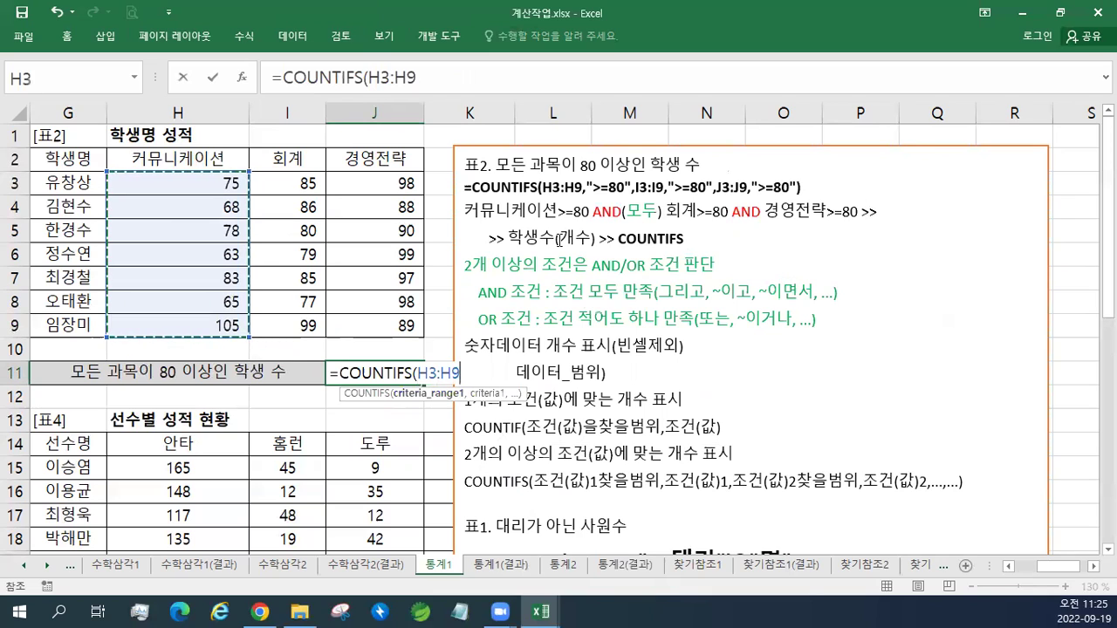
type(",")
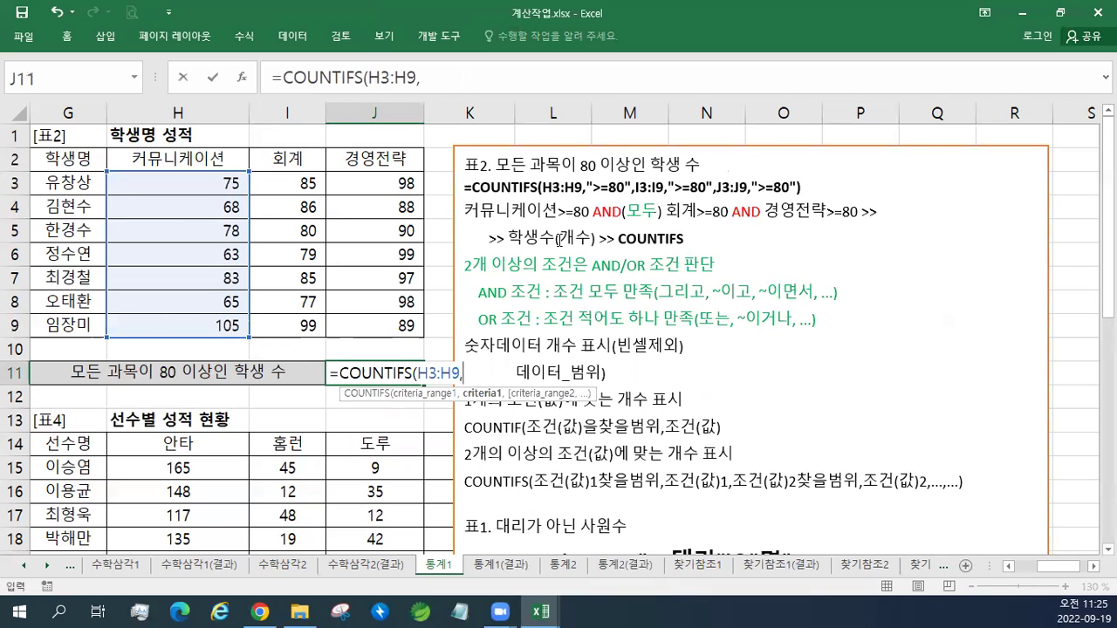
type("\">=80\",")
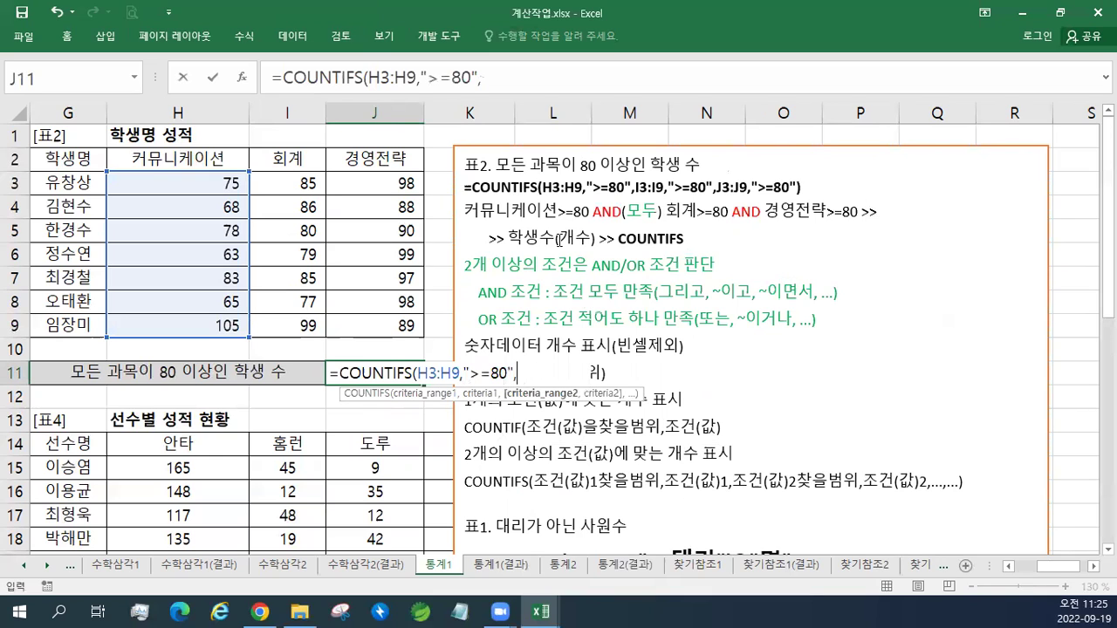
Complete the COUNTIFS formula in J11 with I3:I9,">=80" and J3:J9,">=80" for 회계 and 경영전략.
left_click_drag(306, 182, 296, 331)
type(",\">=80")
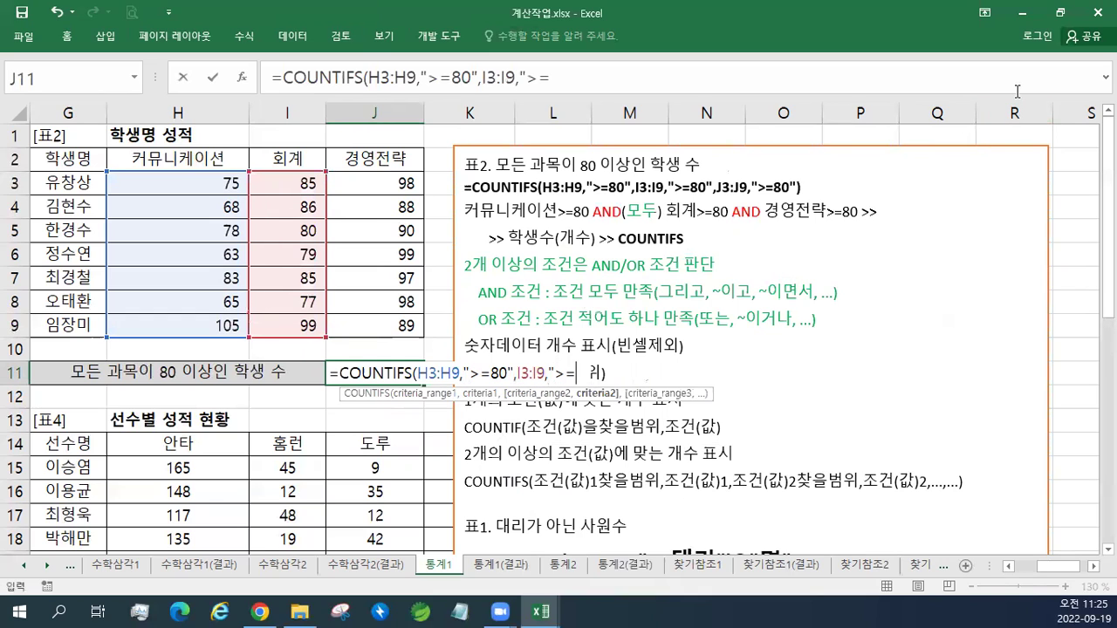
type("\",")
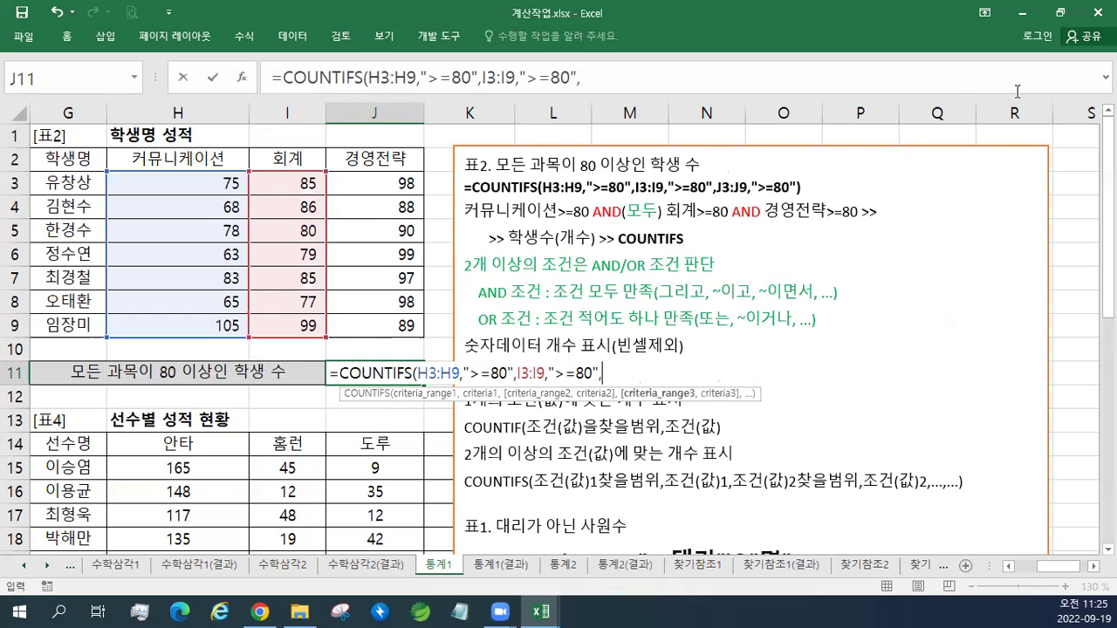
left_click_drag(376, 183, 376, 326)
type(",\"?")
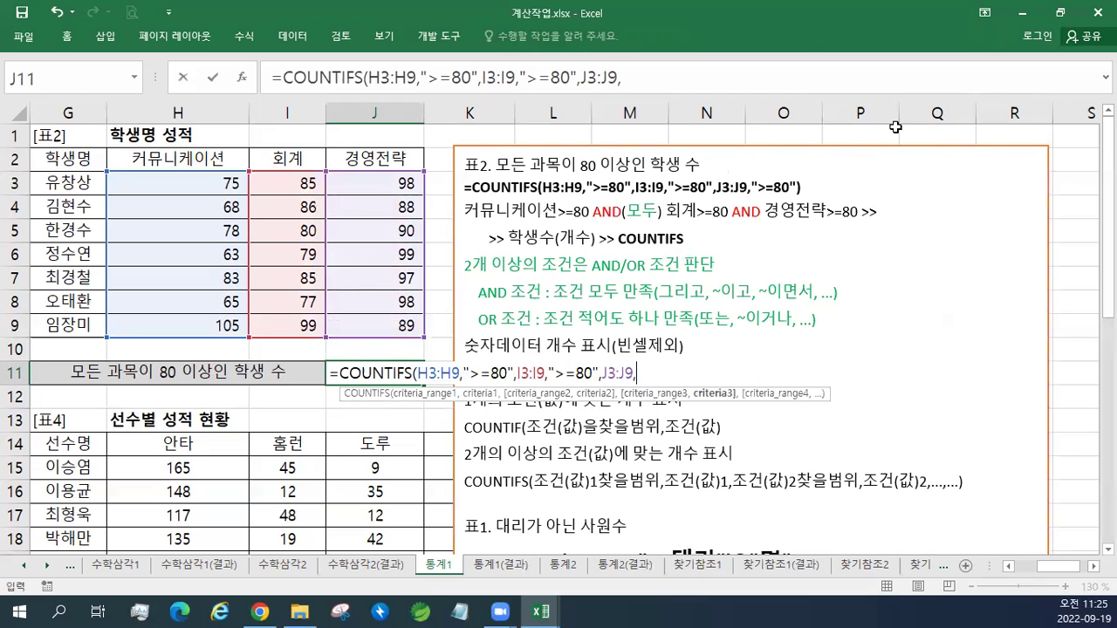
key("BackSpace")
type(">=8")
type("0\")")
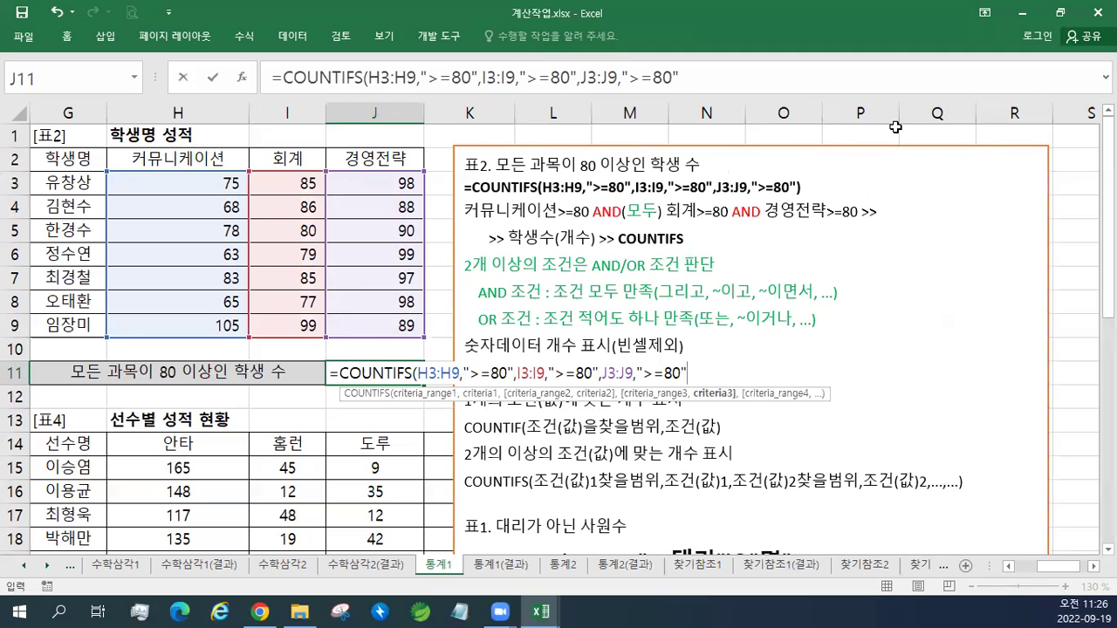
key("Return")
key("Up")
Enlarge the bold COUNTIFS formula line in the table 2 notes to 16 pt and select J11.
triple_click(655, 188)
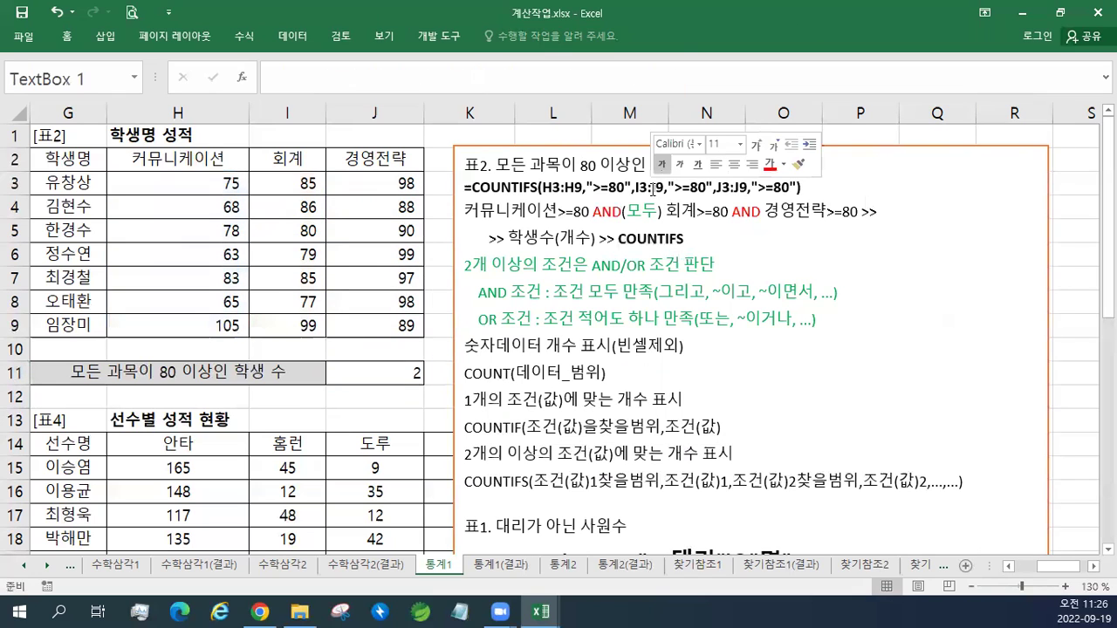
left_click(756, 145)
left_click(756, 145)
left_click(756, 145)
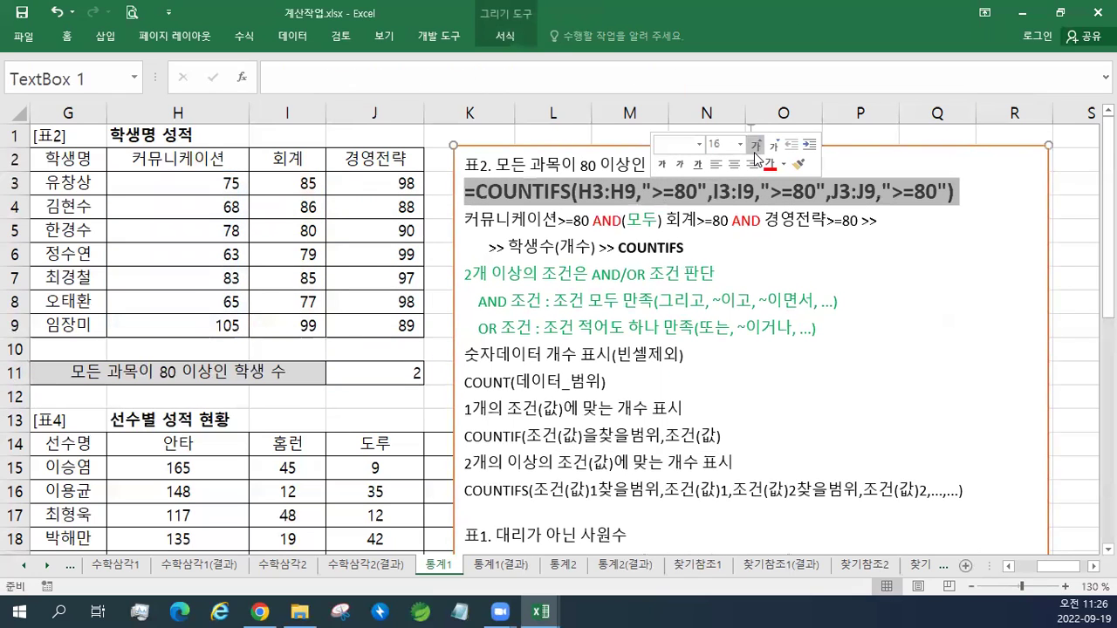
left_click(416, 373)
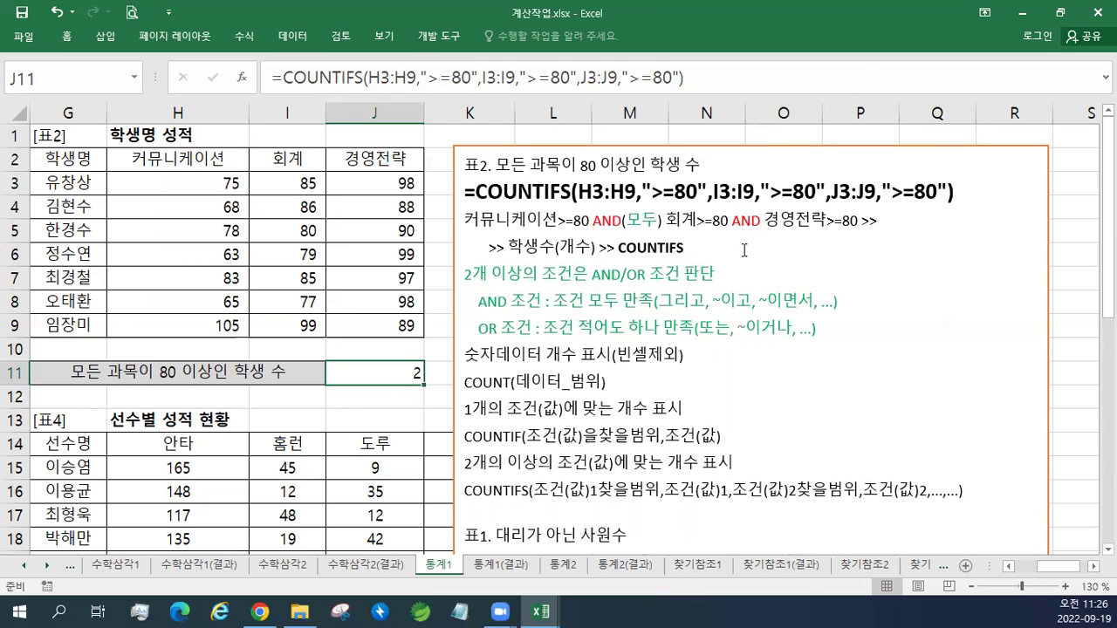
left_click_drag(686, 249, 461, 221)
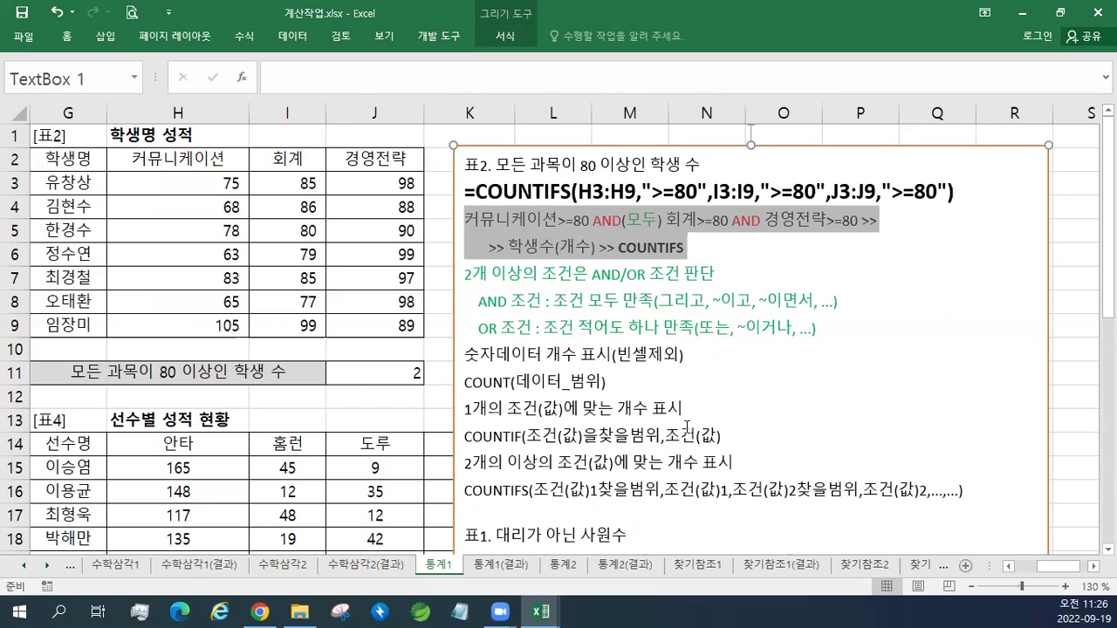
left_click(692, 246)
left_click_drag(691, 246, 464, 220)
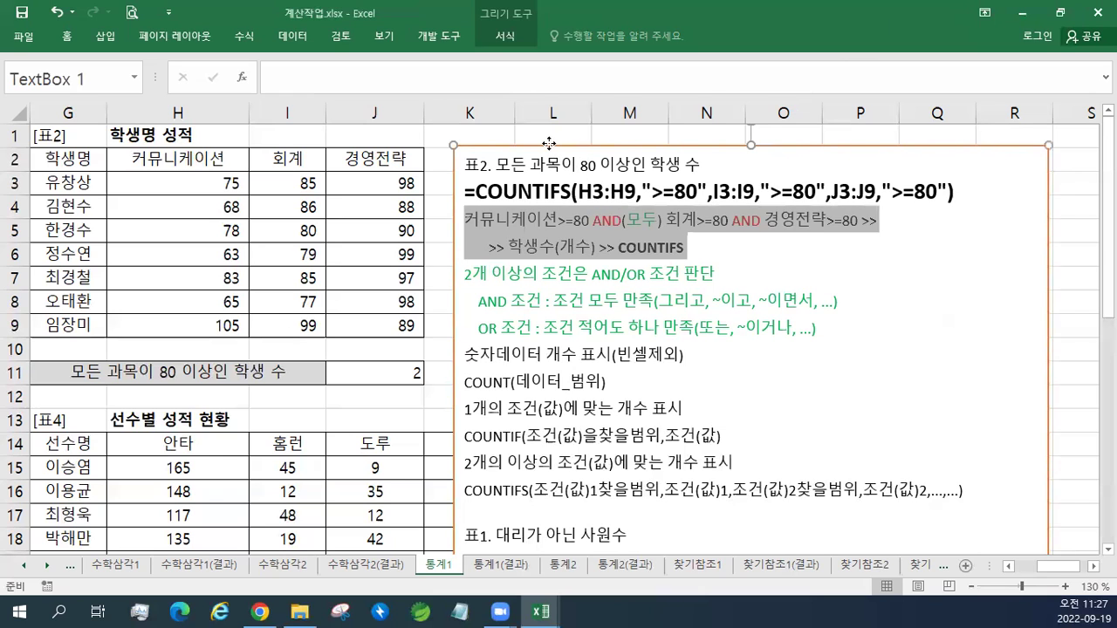
Move the explanation text box down clear of table 4 to about row 31, starting in column E, and select cell E30.
left_click_drag(553, 151, 161, 457)
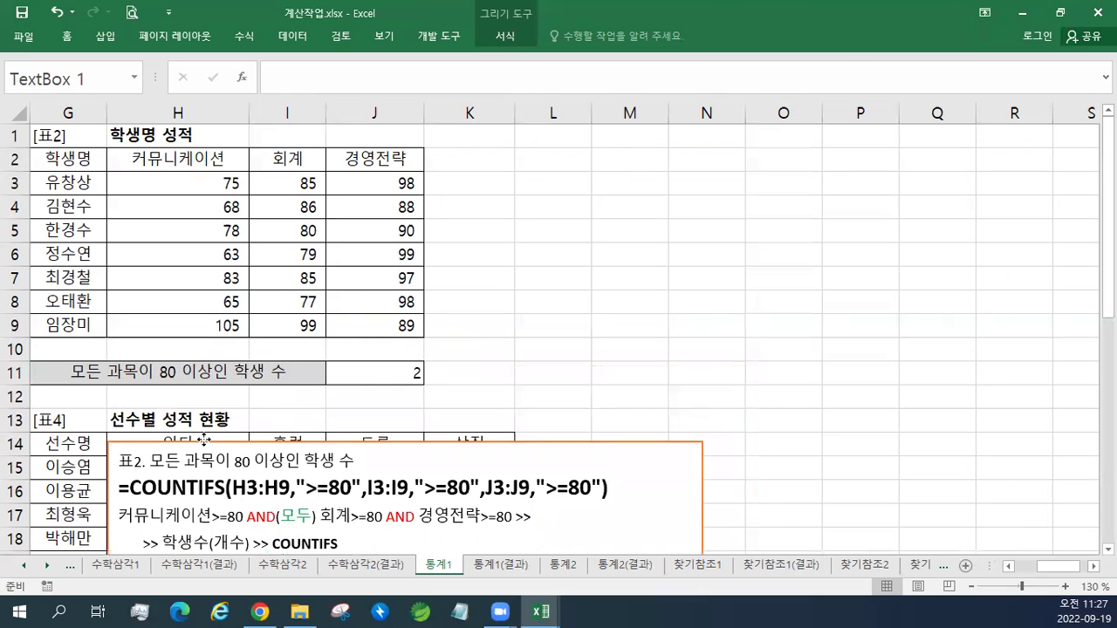
scroll(206, 442, "down", 3)
scroll(206, 442, "down", 1)
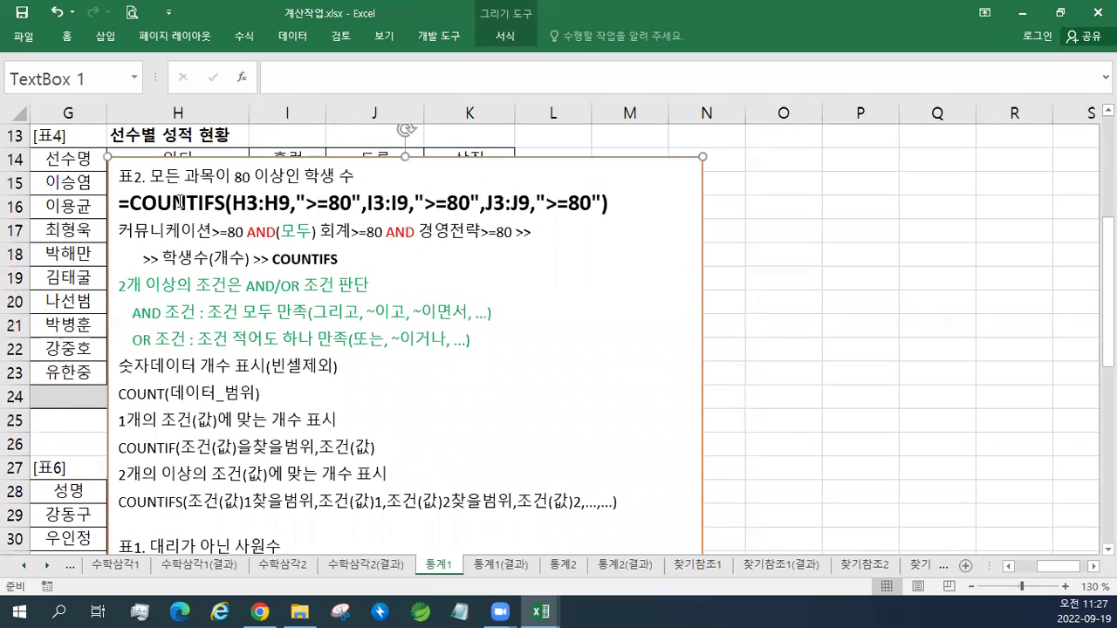
left_click_drag(193, 164, 117, 446)
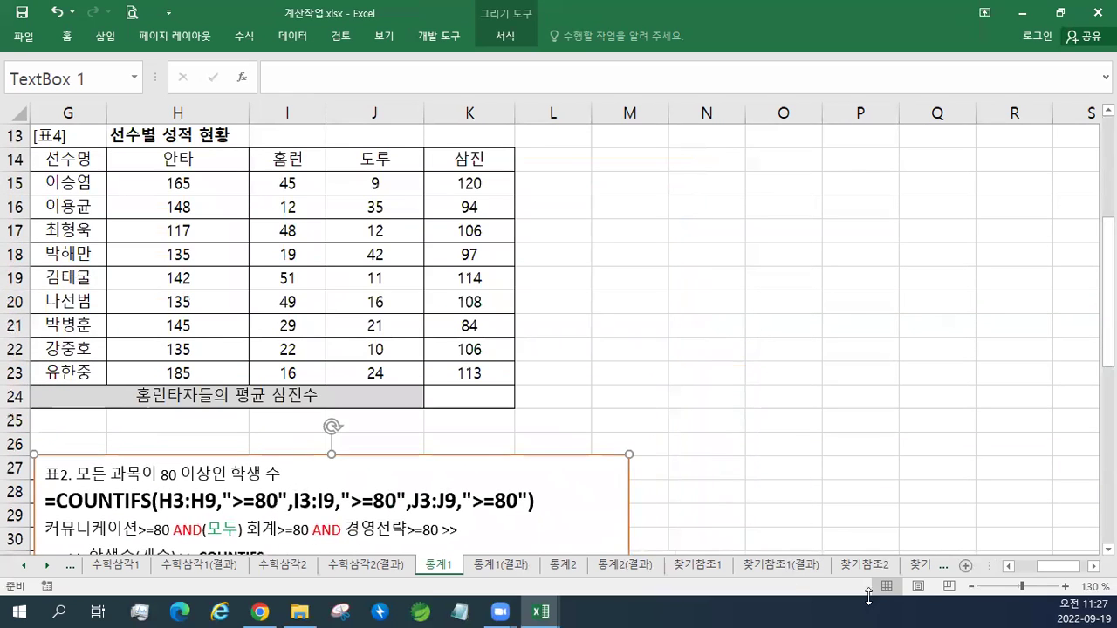
left_click(1018, 568)
scroll(859, 495, "down", 2)
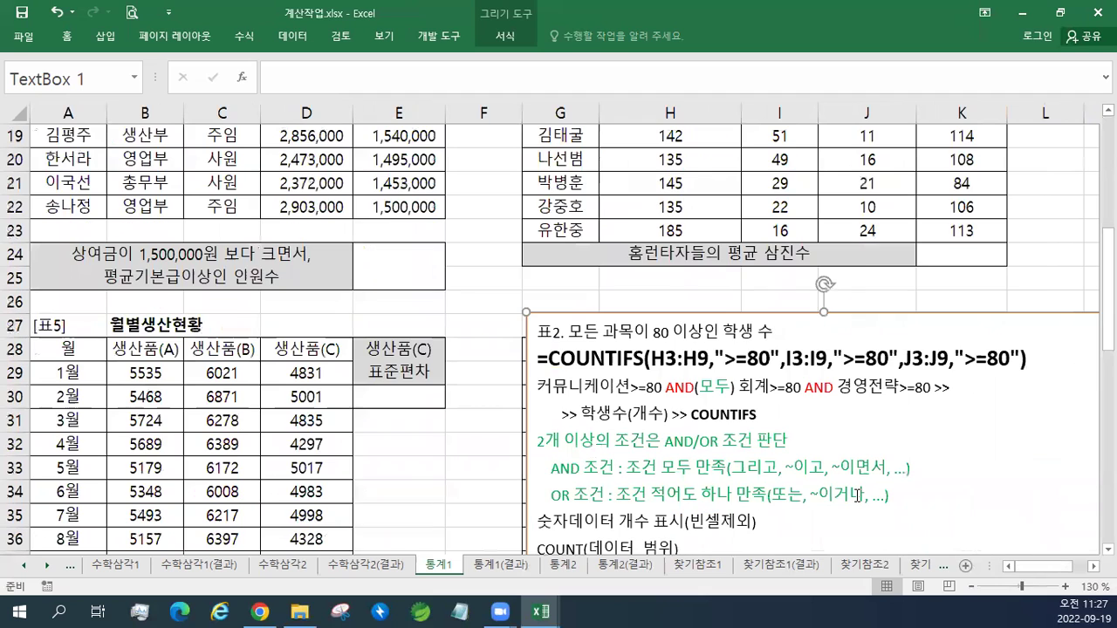
scroll(859, 495, "down", 2)
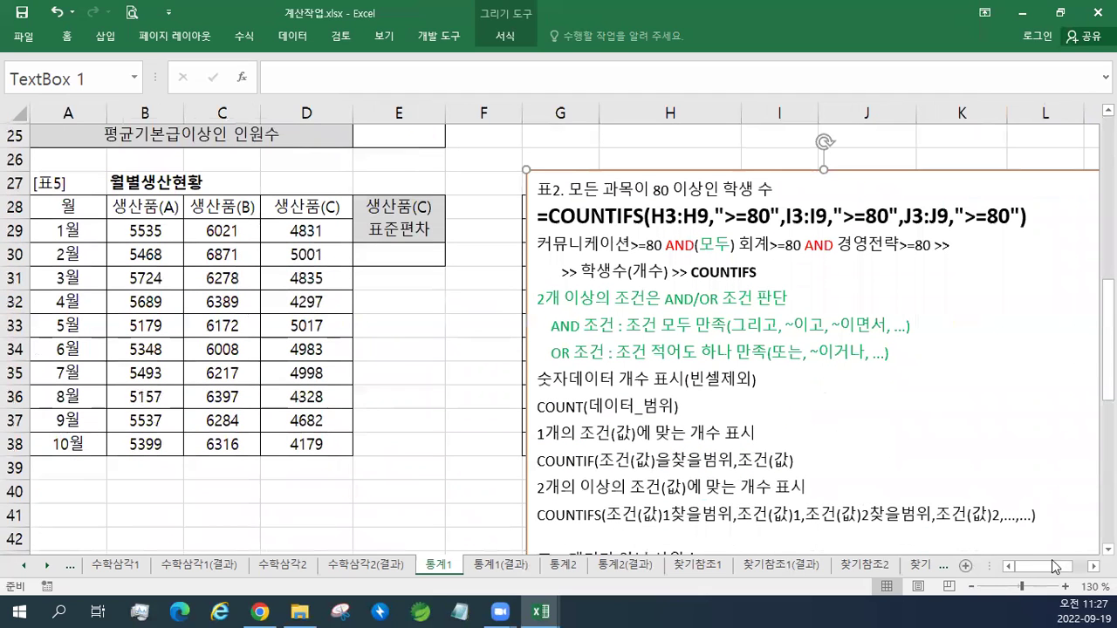
scroll(859, 495, "down", 1)
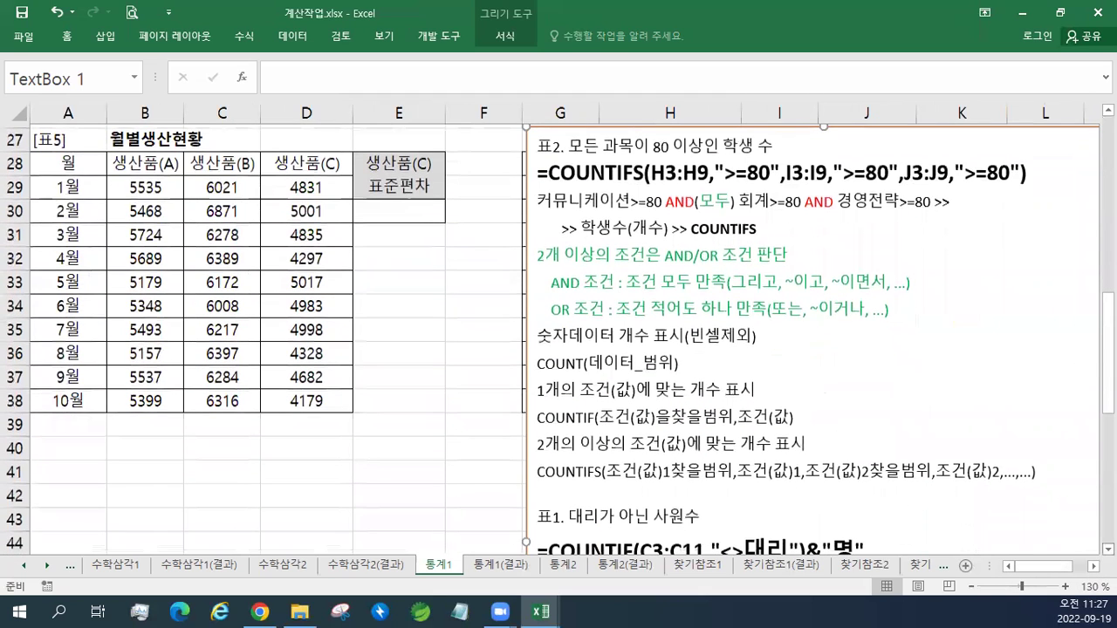
scroll(859, 495, "down", 1)
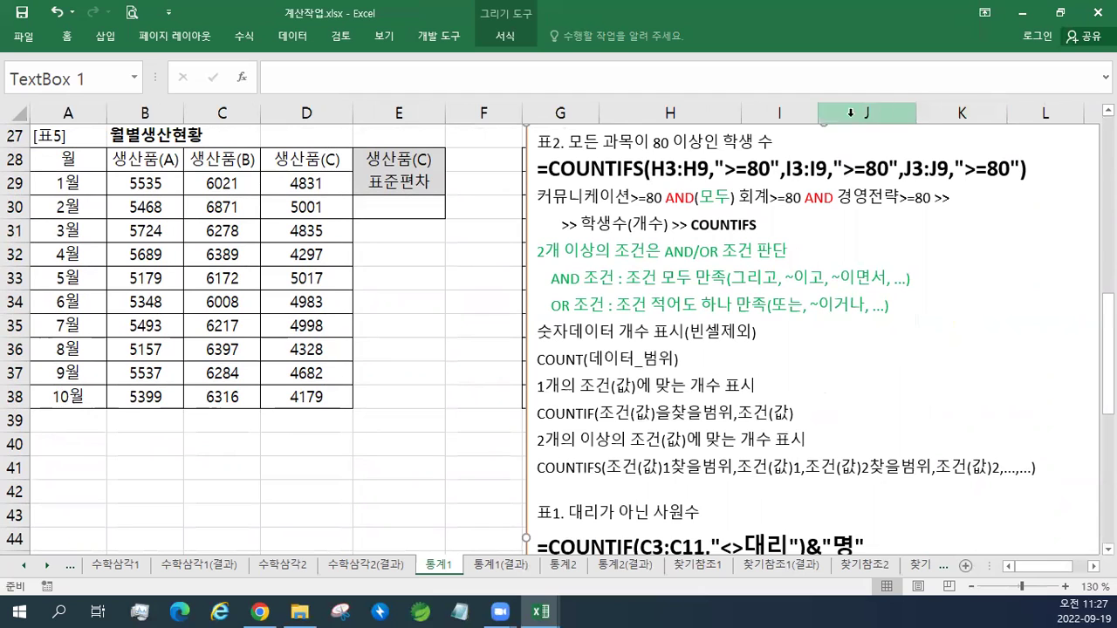
left_click_drag(528, 190, 378, 299)
left_click(389, 207)
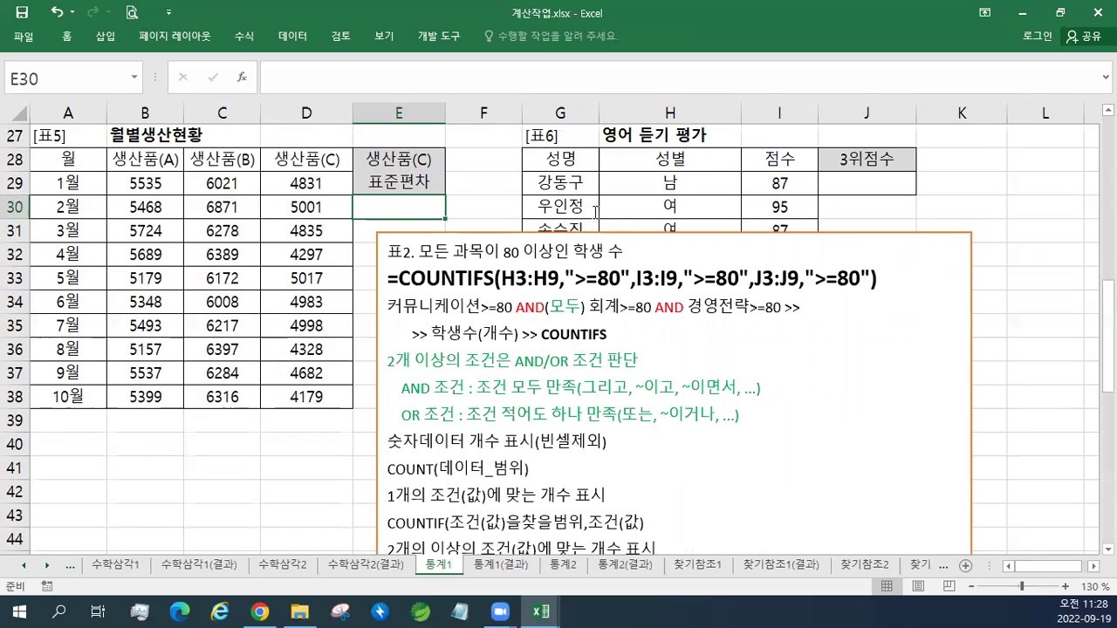
Insert the notes "표5. 생산품(C) 표준편차" above the table 2 notes, with =ROUNDDOWN(STDEV(D29:D38),1), =STDEV(D29:D38) and the ROUNDDOWN and STDEV syntax.
left_click(387, 253)
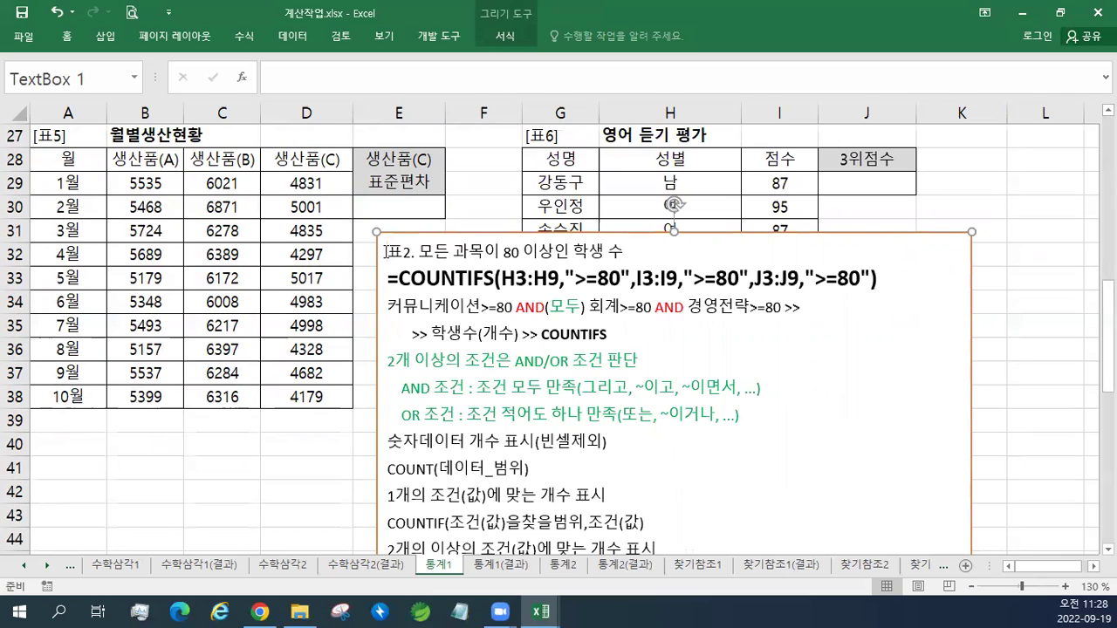
key("Return")
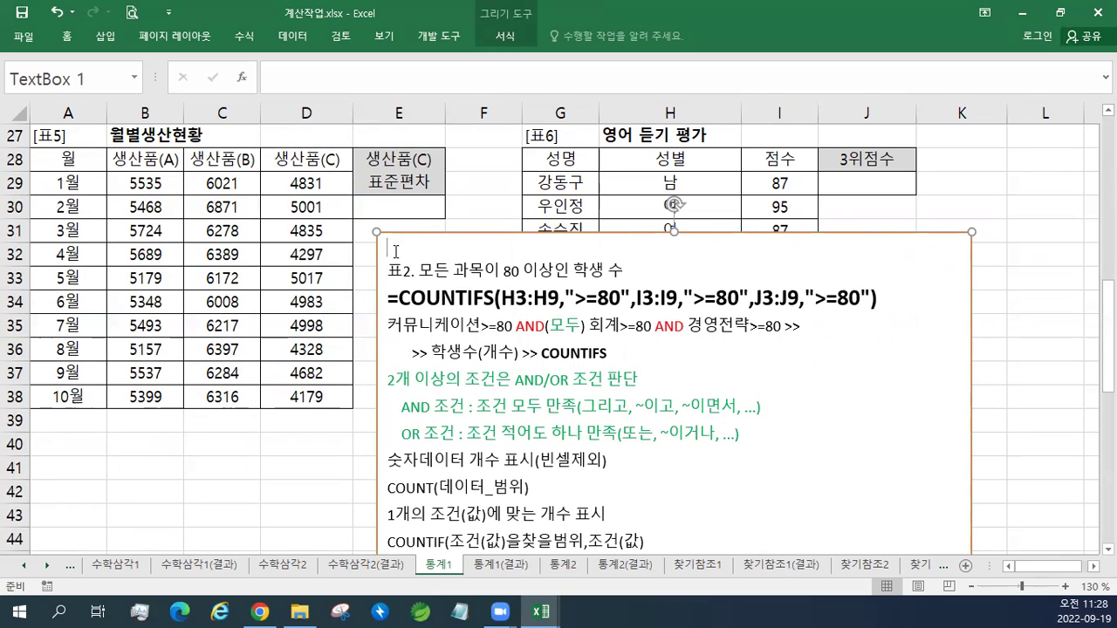
type("표5. 생산품(C) 표준편차 =ROUNDDOWN(STDEV(D29:D38),1) =STDEV(D29:D38) 내림 표시 ROUNDDOWN(숫자,자릿수) 표준편차(Standard Variation) 표시 STDEV(숫자_범위)")
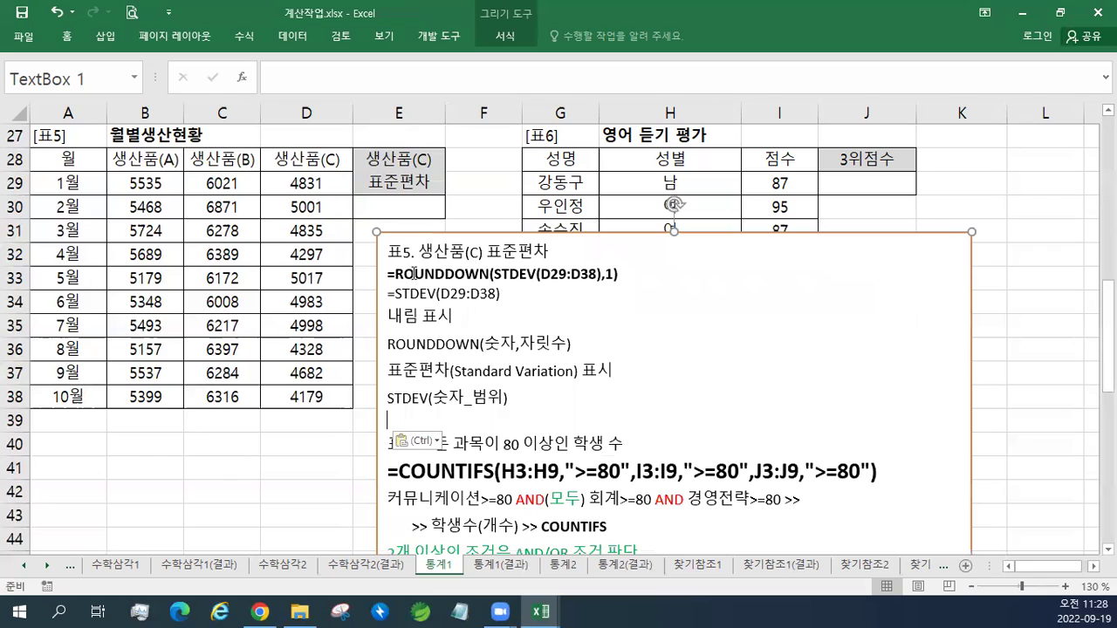
Enlarge the ROUNDDOWN and STDEV formula lines in the table 5 notes to 16 pt and select cell E30.
left_click_drag(501, 294, 358, 278)
left_click(463, 232)
left_click(463, 232)
left_click(462, 232)
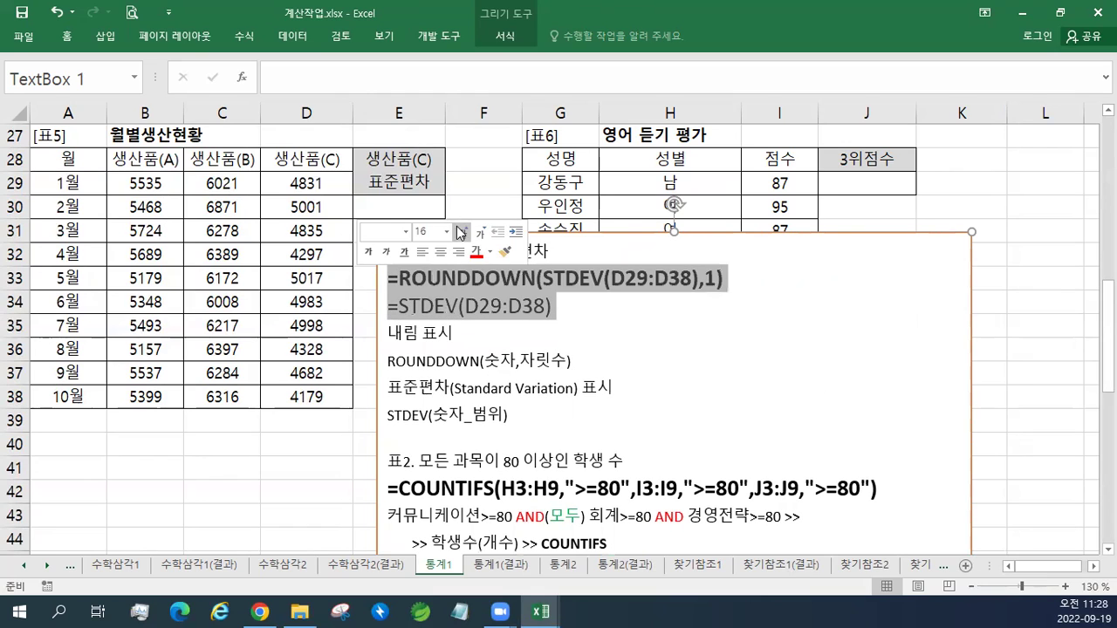
left_click(381, 202)
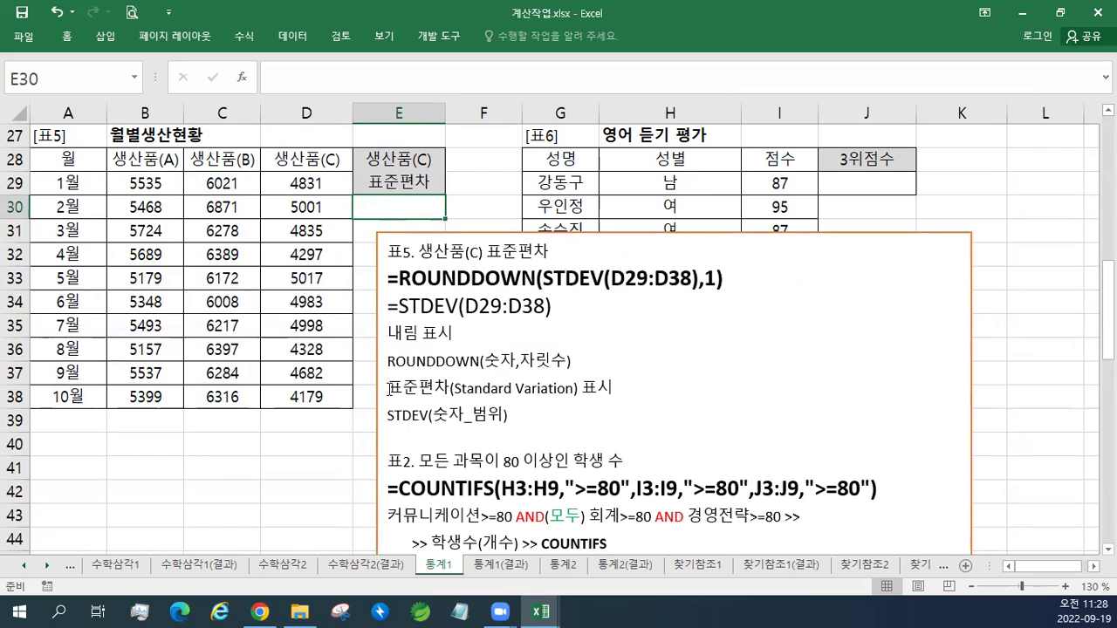
left_click_drag(389, 388, 523, 412)
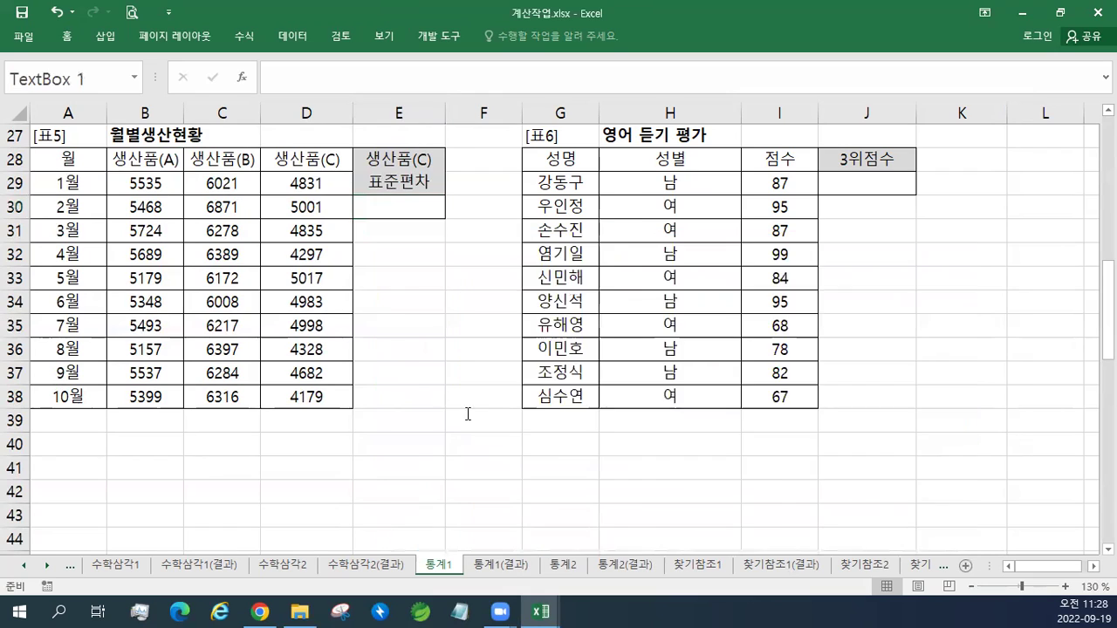
key("Escape")
key("Escape")
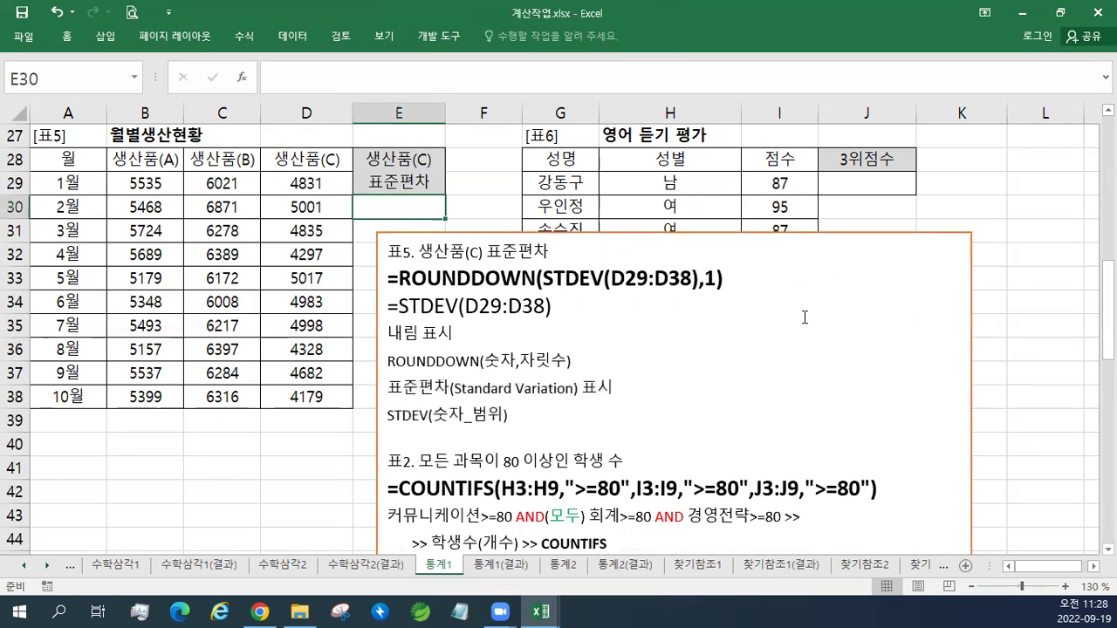
Write the formula =STDEV(D29:D38) in E30 for the standard deviation of 생산품(C), keeping the cell in editing.
type("=STDEV")
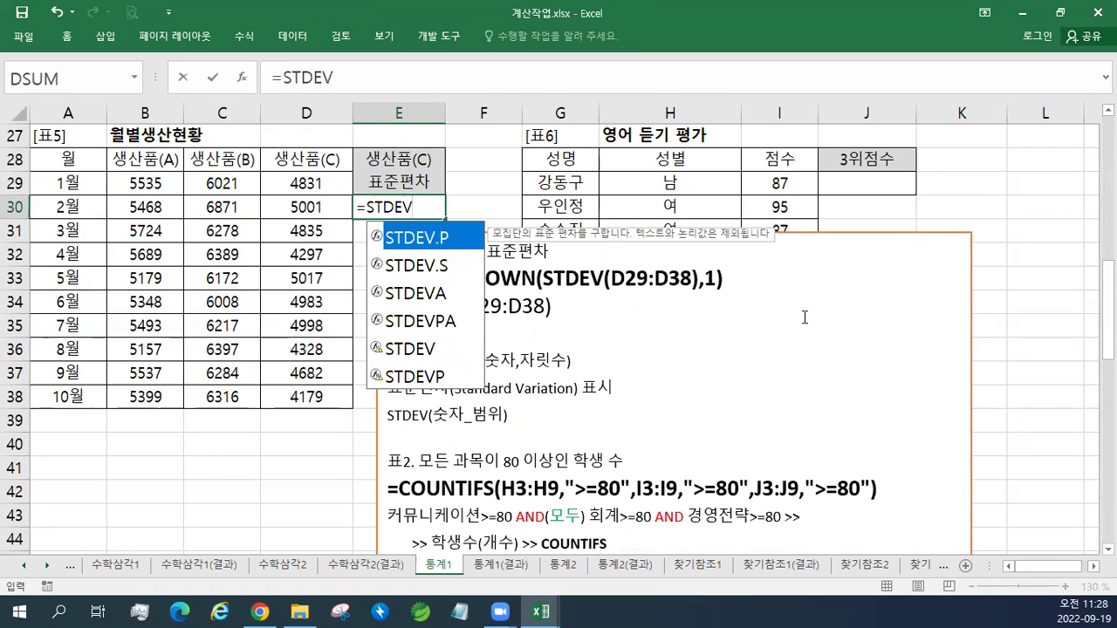
type("(")
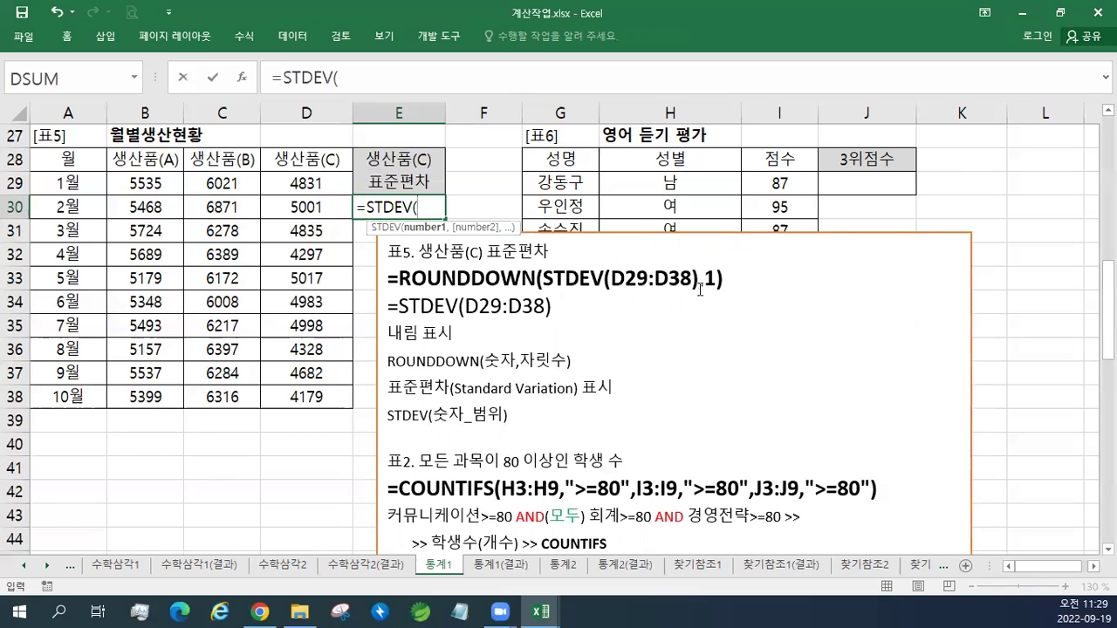
left_click_drag(335, 180, 336, 400)
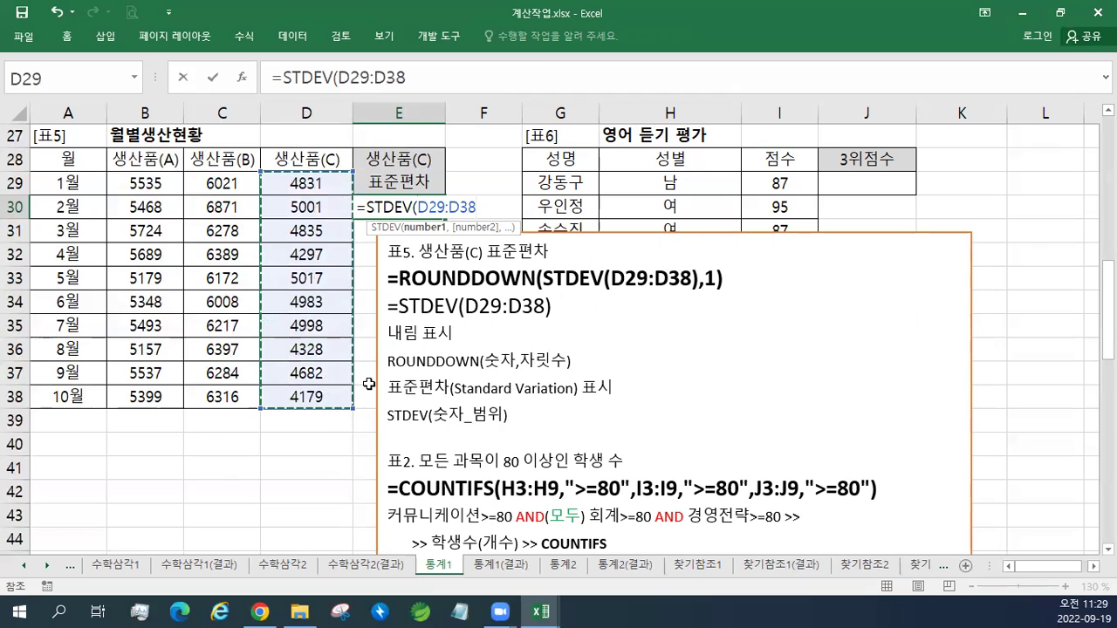
type(")")
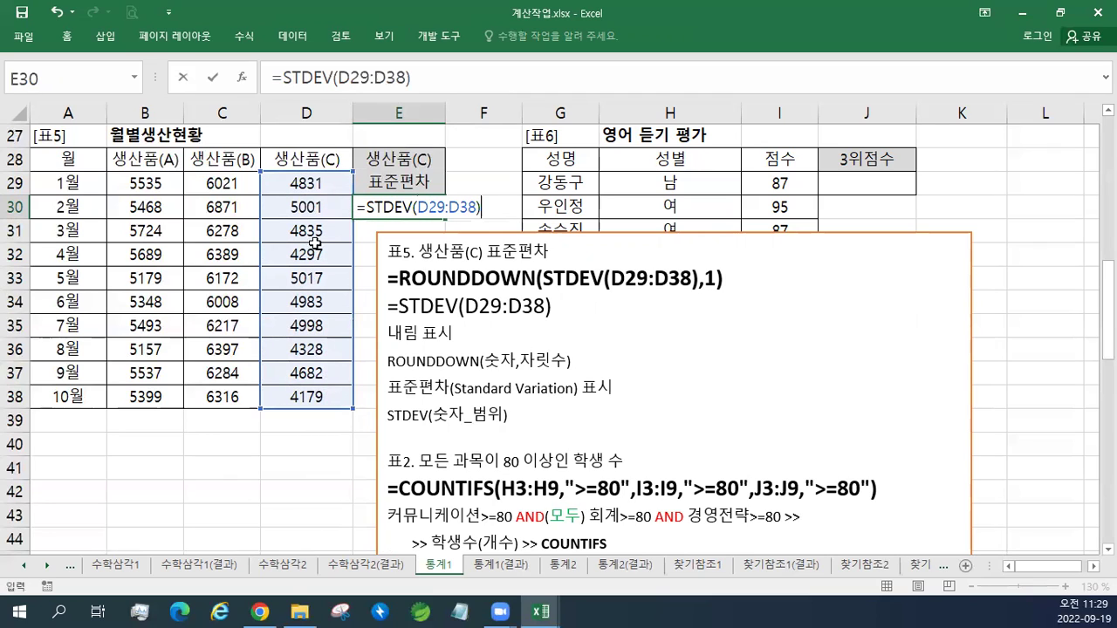
Begin wrapping the STDEV formula in E30 in ROUNDDOWN by inserting the function name directly after the equals sign.
left_click(367, 207)
type("ROUNDDOW")
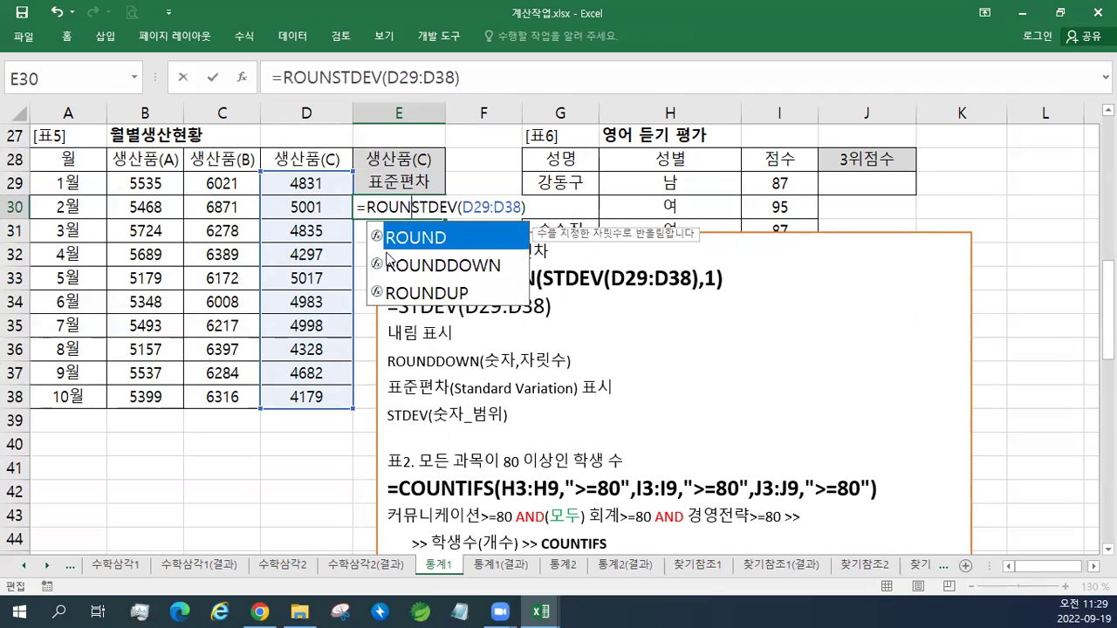
Wrap the standard deviation formula in E30 in ROUNDDOWN with one decimal place: =ROUNDDOWN(STDEV(D29:D38),1).
type("N")
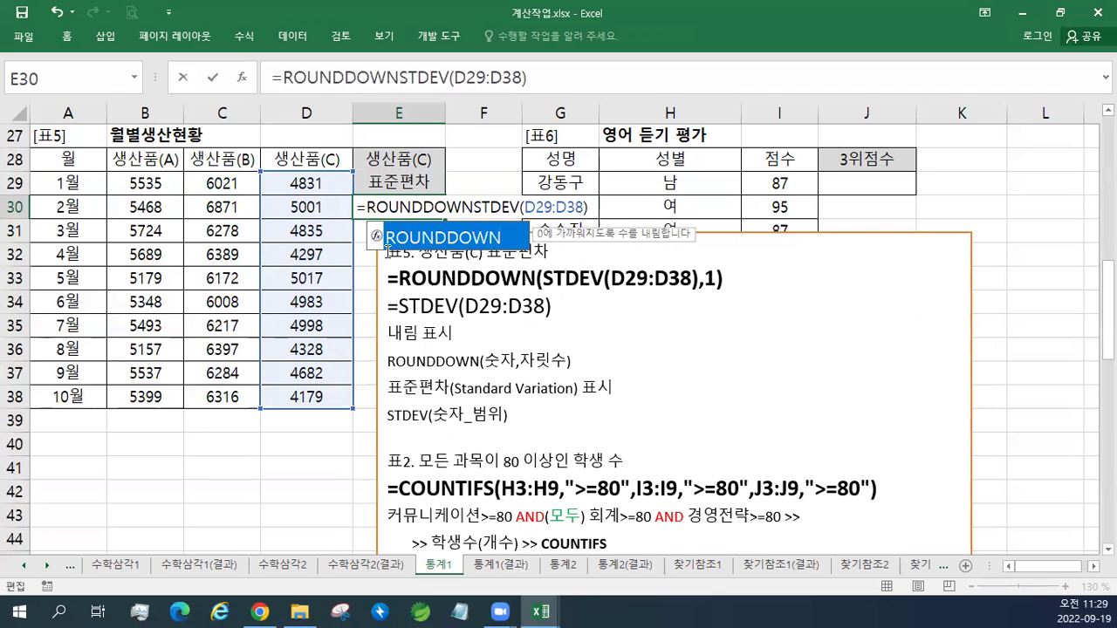
type("(")
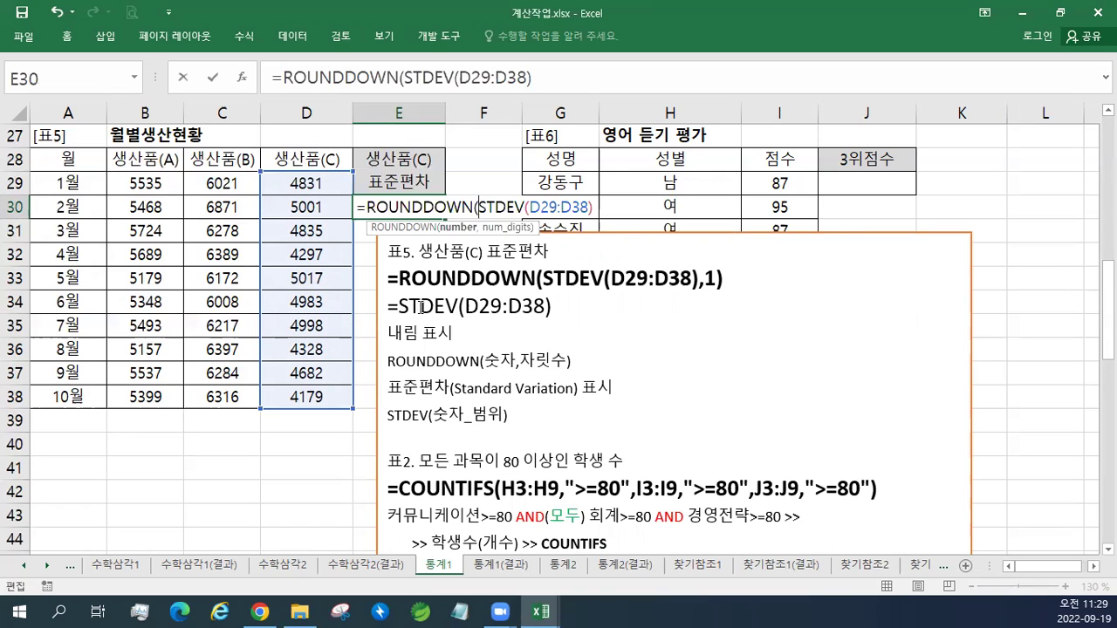
scroll(437, 250, "up", 1)
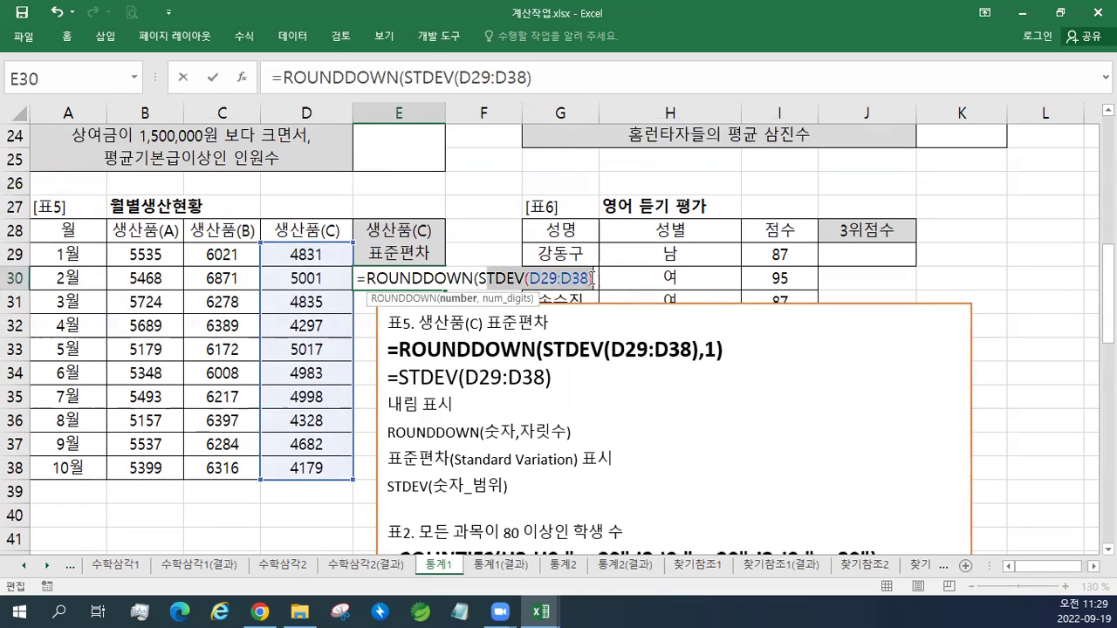
type(",")
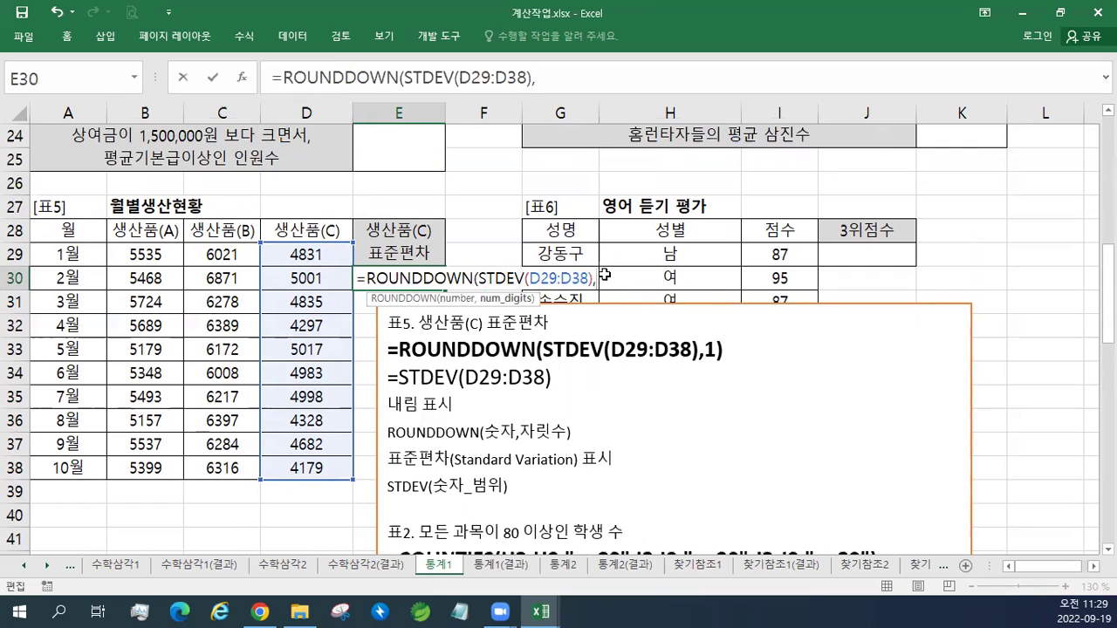
type("1)")
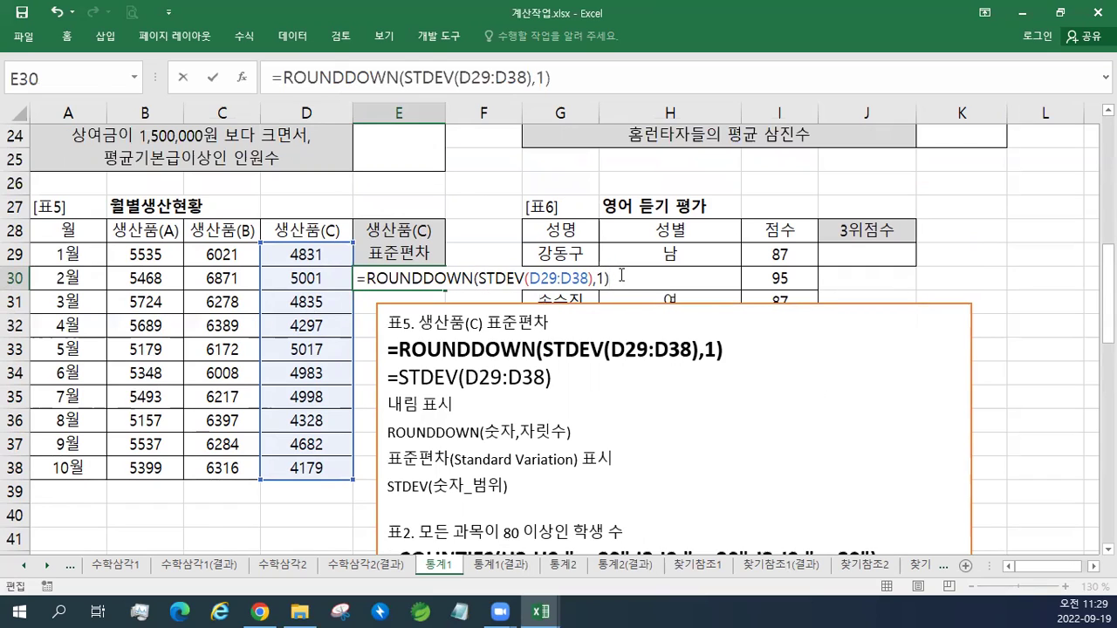
key("Return")
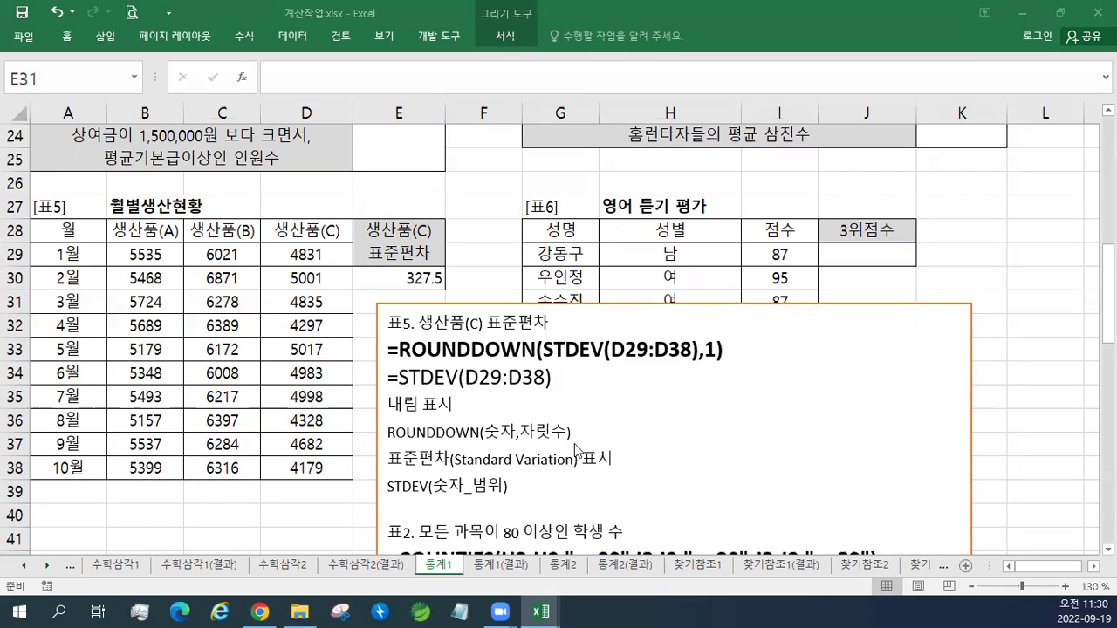
Move the notes text box off the 영어 듣기 평가 table so it sits just below the 3위점수 answer cell.
left_click(427, 303)
left_click_drag(426, 303, 884, 273)
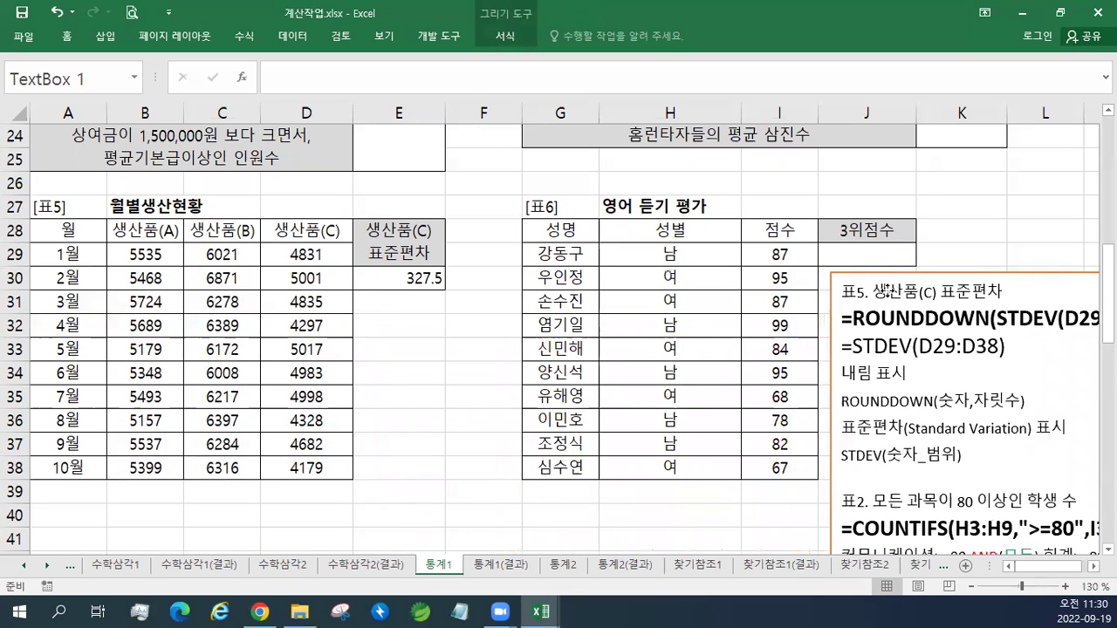
left_click(1093, 566)
left_click(1094, 566)
left_click(1093, 566)
left_click(1094, 567)
left_click(1094, 567)
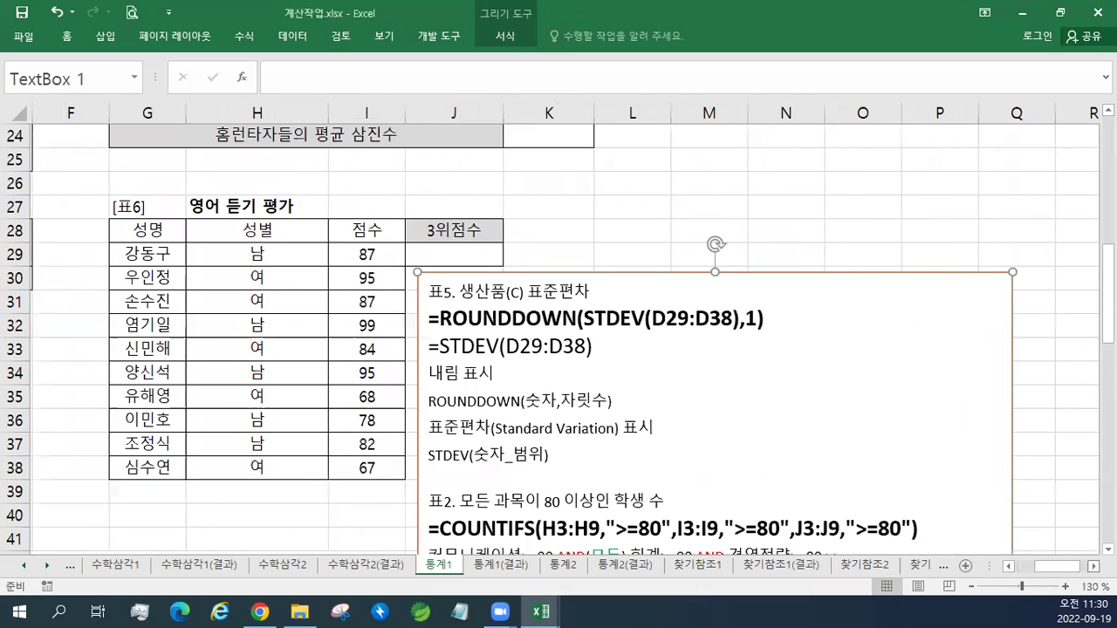
left_click(1109, 550)
left_click(1109, 550)
left_click(1109, 550)
left_click(1094, 566)
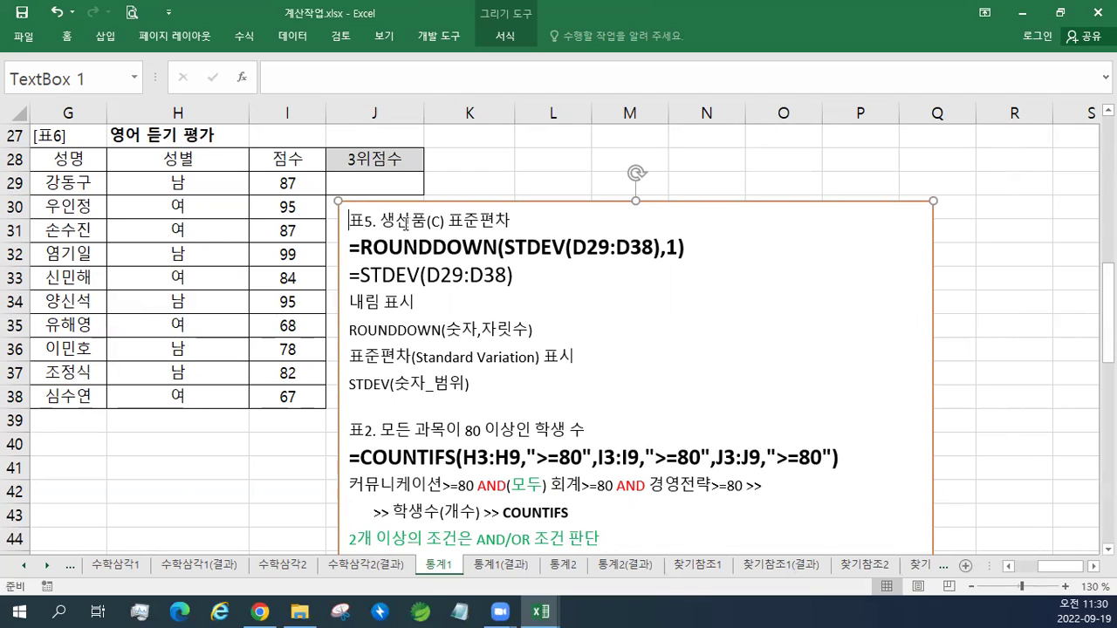
Insert the 표6 3위점수 notes on LARGE, MAX, SMALL, MIN and & above the 표5 notes, separated by a blank line.
type("표6. 3위점수 =LARGE(I29:I38,3)&\"점\" 3위점수 >> 세번째 높은 점수 >> 세번째 큰 값 >> LARGE 몇번째 큰값 표시 LARGE(숫자_범위,몇번째) 최대값(첫번째 큰값) 표시 MAX(숫자_범위) 몇번째 작은값 표시 SMALL(숫자_범위,몇번째) 최소값(첫번째 작은값) 표시 MIN(숫자_범위) 데이터 연결 & 연산자")
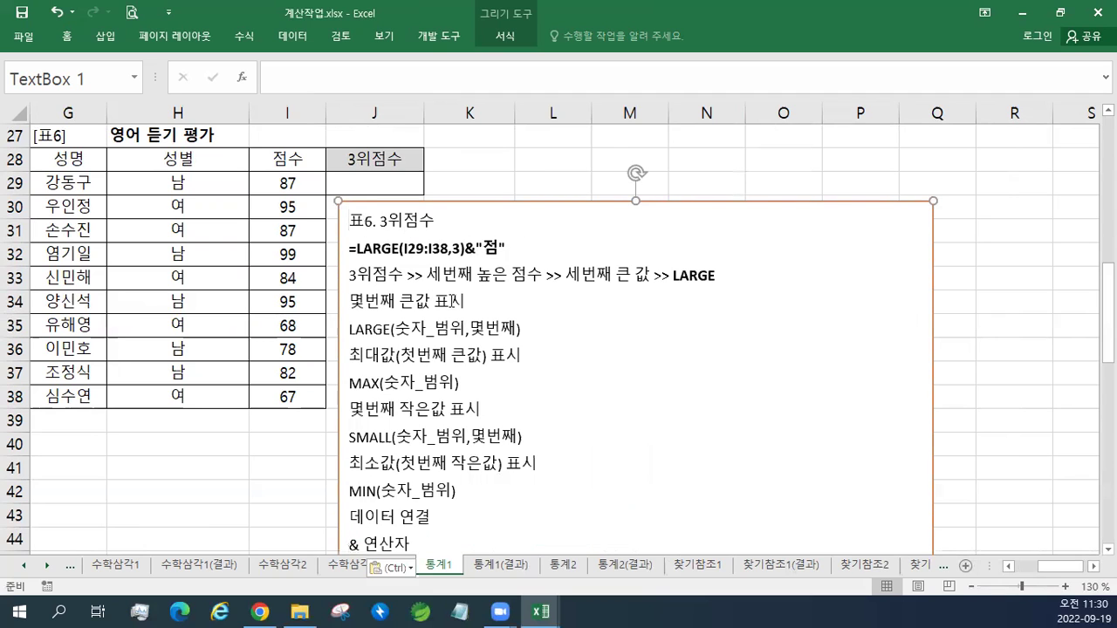
scroll(490, 338, "down", 1)
scroll(490, 337, "down", 1)
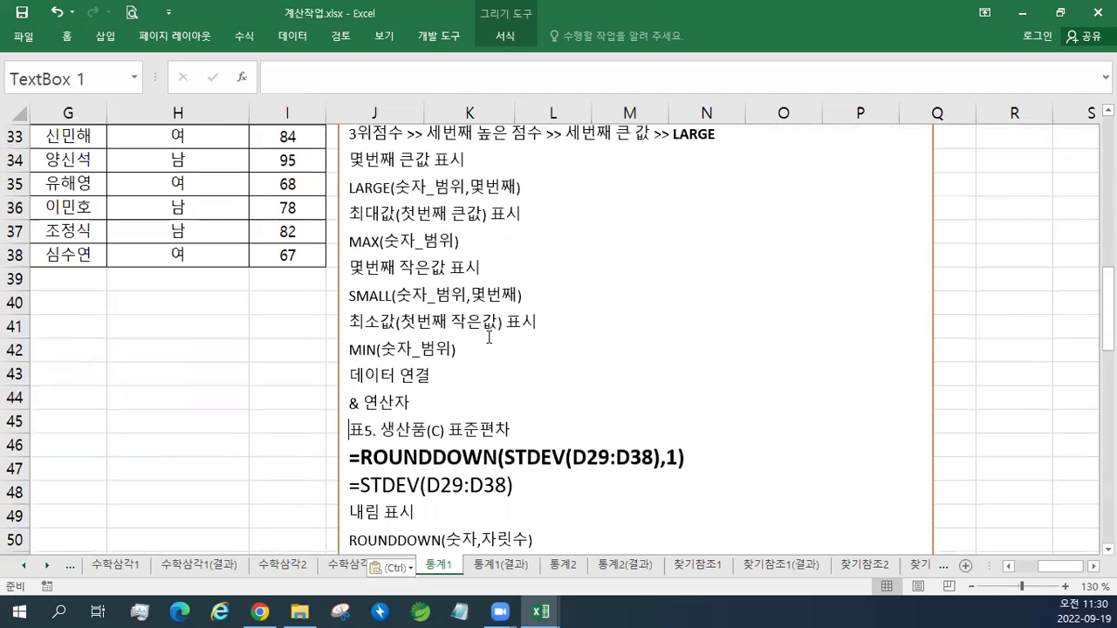
key("Return")
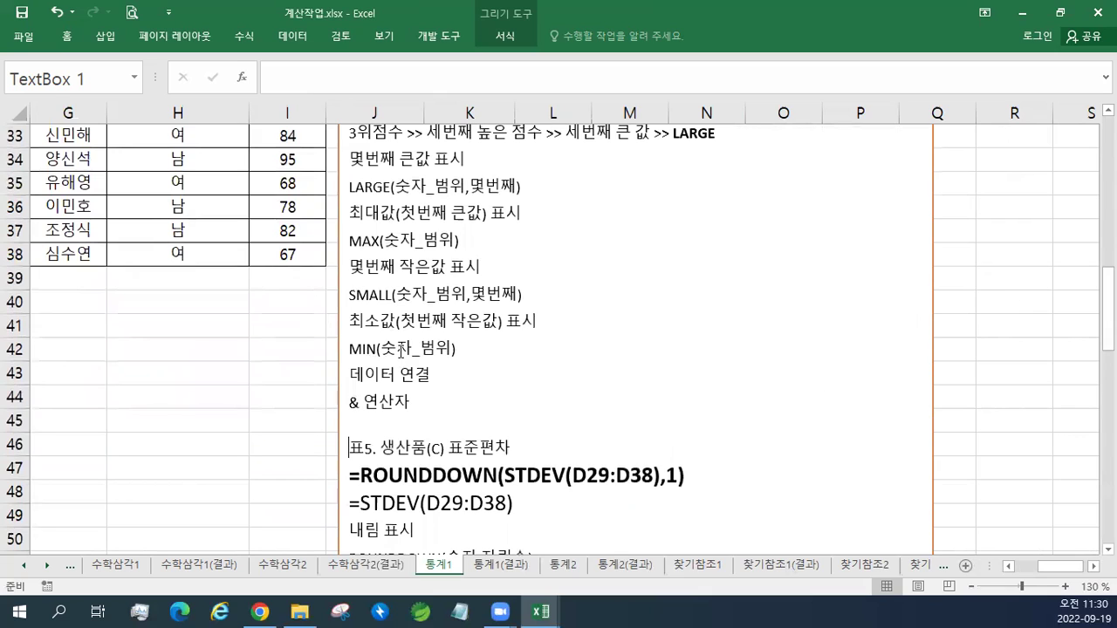
Review the notes comparing the syntax of LARGE and MAX with that of SMALL and MIN.
left_click_drag(463, 241, 332, 216)
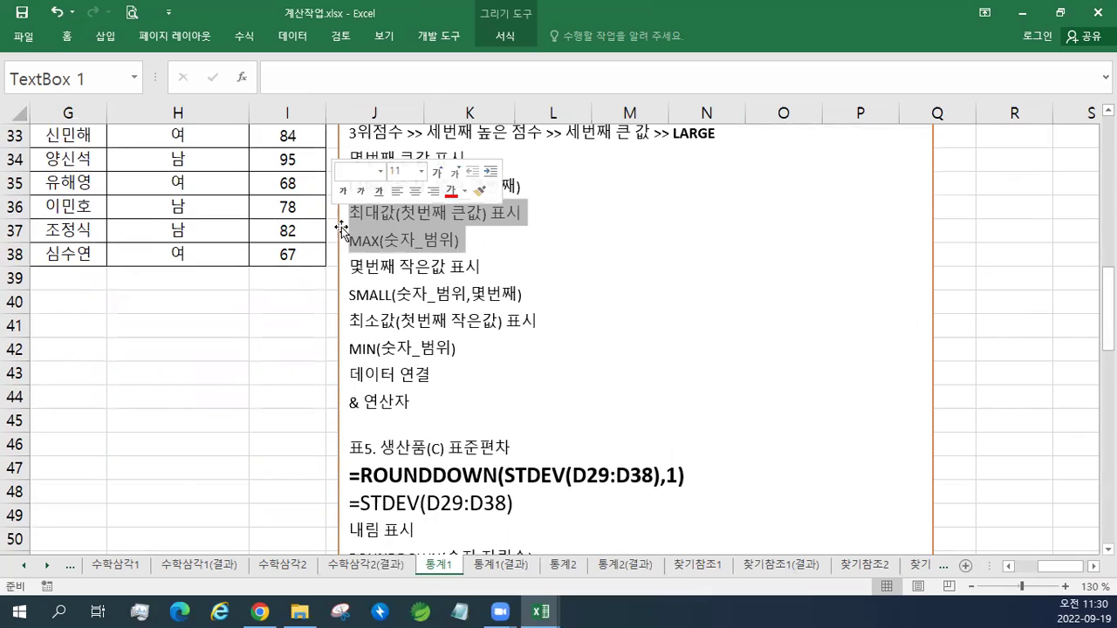
left_click_drag(460, 349, 343, 323)
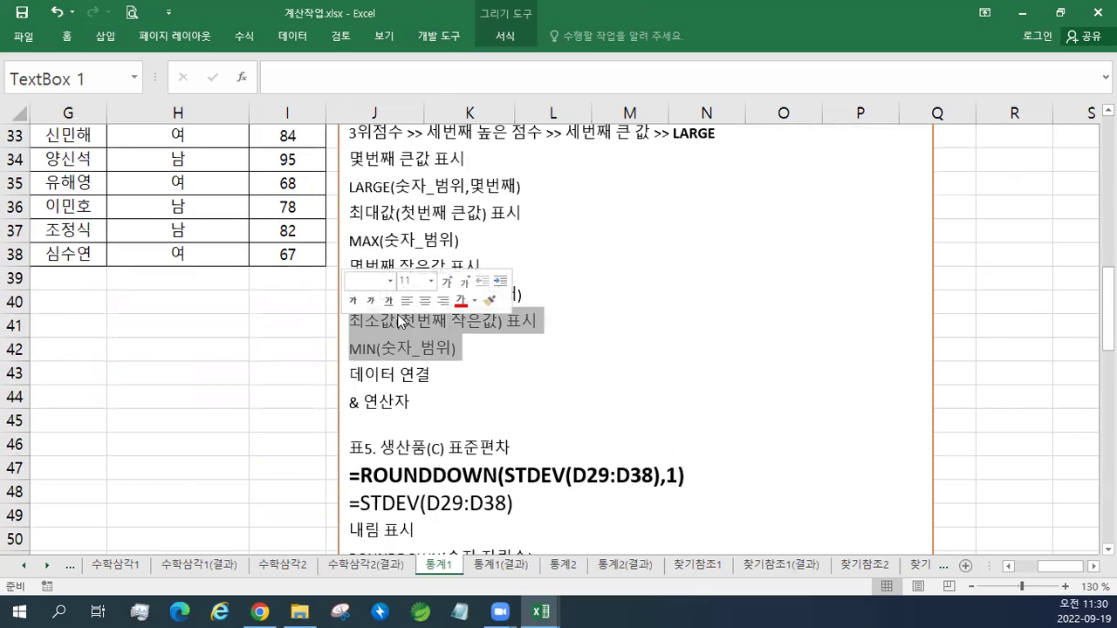
left_click_drag(522, 187, 341, 160)
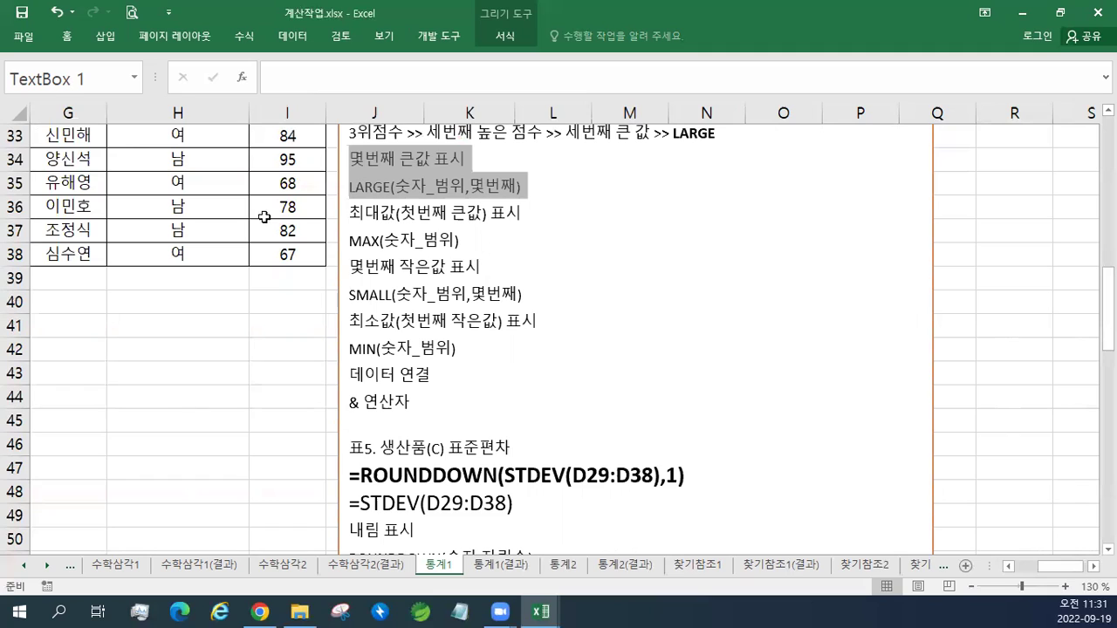
left_click(374, 241)
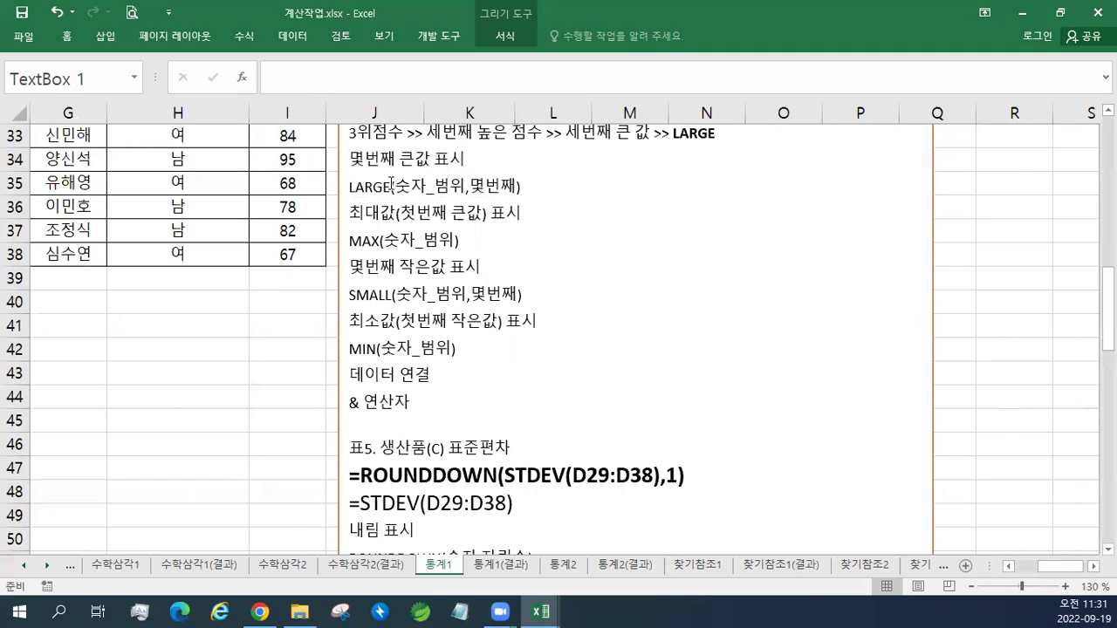
left_click_drag(352, 218, 489, 215)
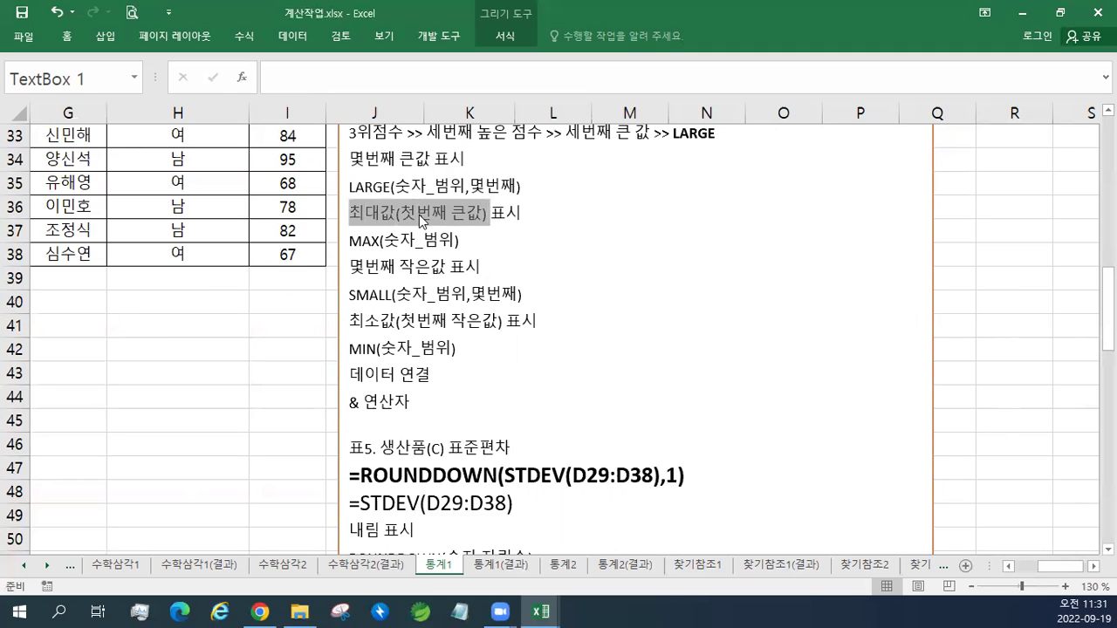
left_click_drag(419, 213, 468, 214)
left_click(374, 175)
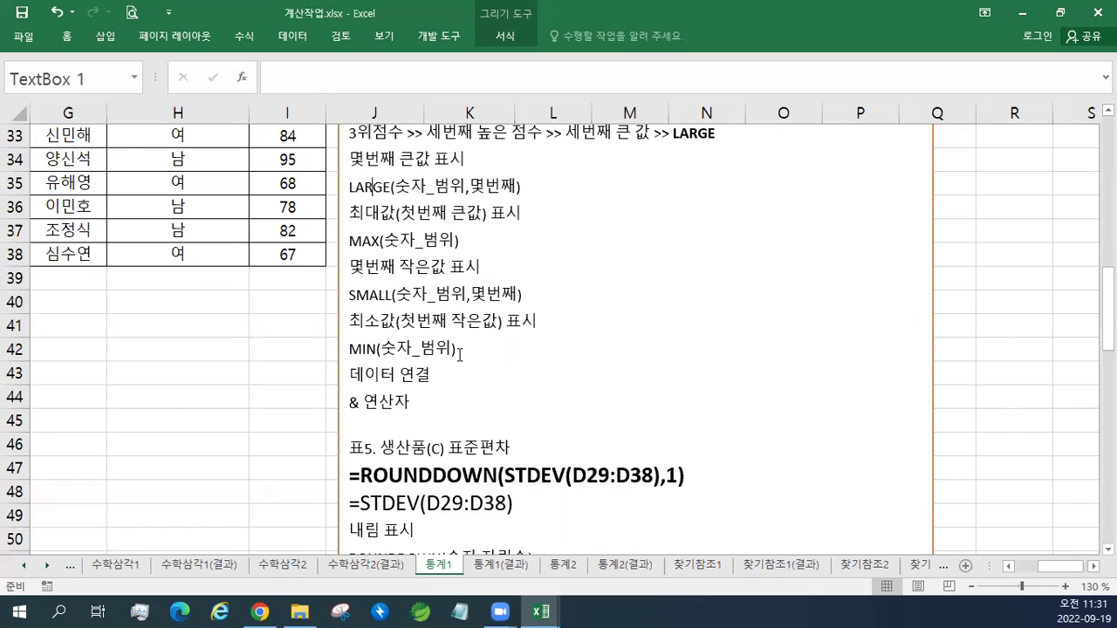
scroll(460, 355, "up", 1)
scroll(458, 354, "up", 1)
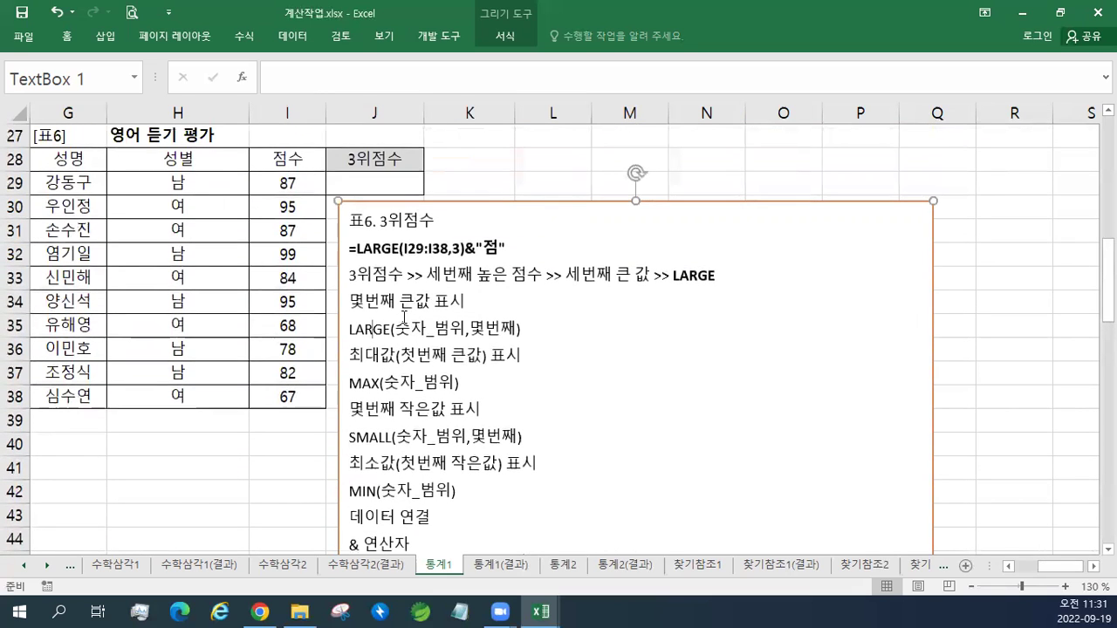
Examine the notes line that explains which function yields the 3위점수 value for J29.
left_click(369, 192)
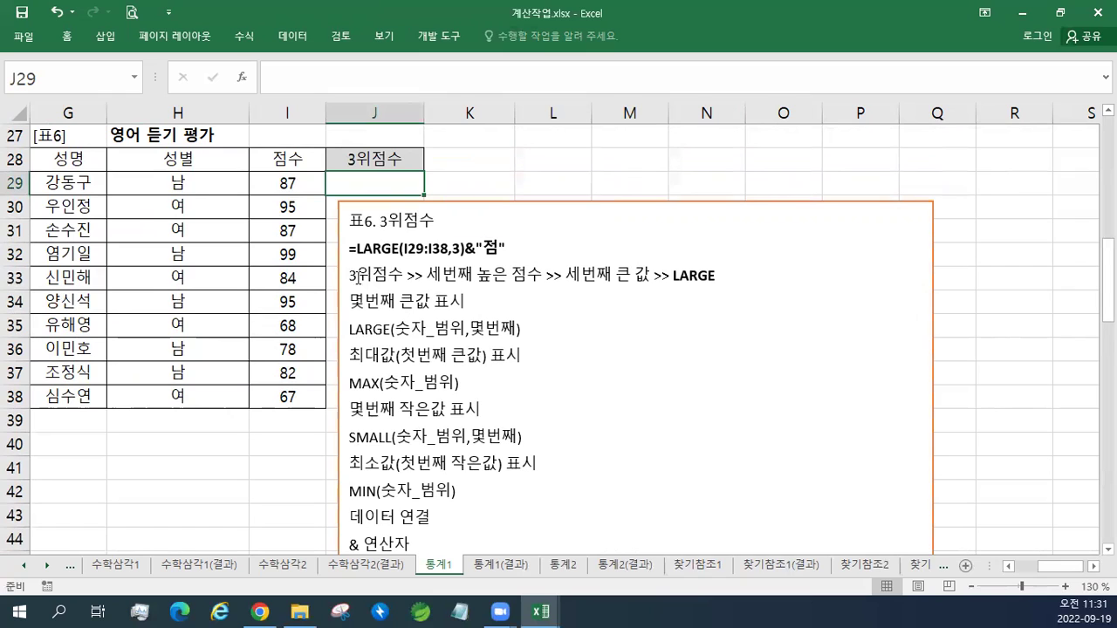
left_click(425, 275)
left_click_drag(425, 275, 544, 276)
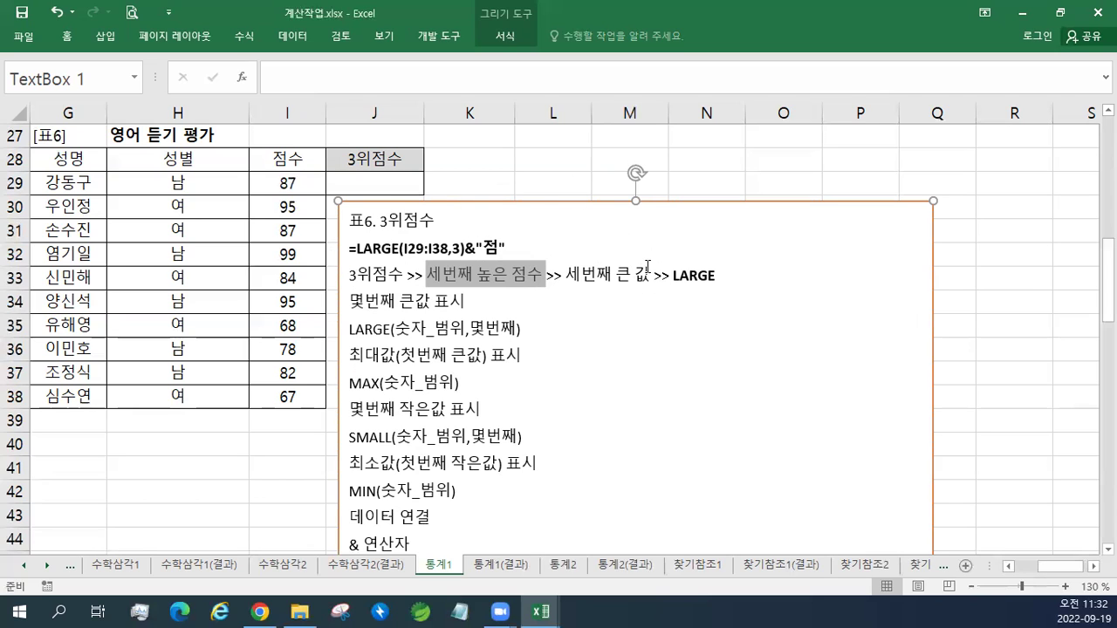
left_click_drag(653, 275, 723, 278)
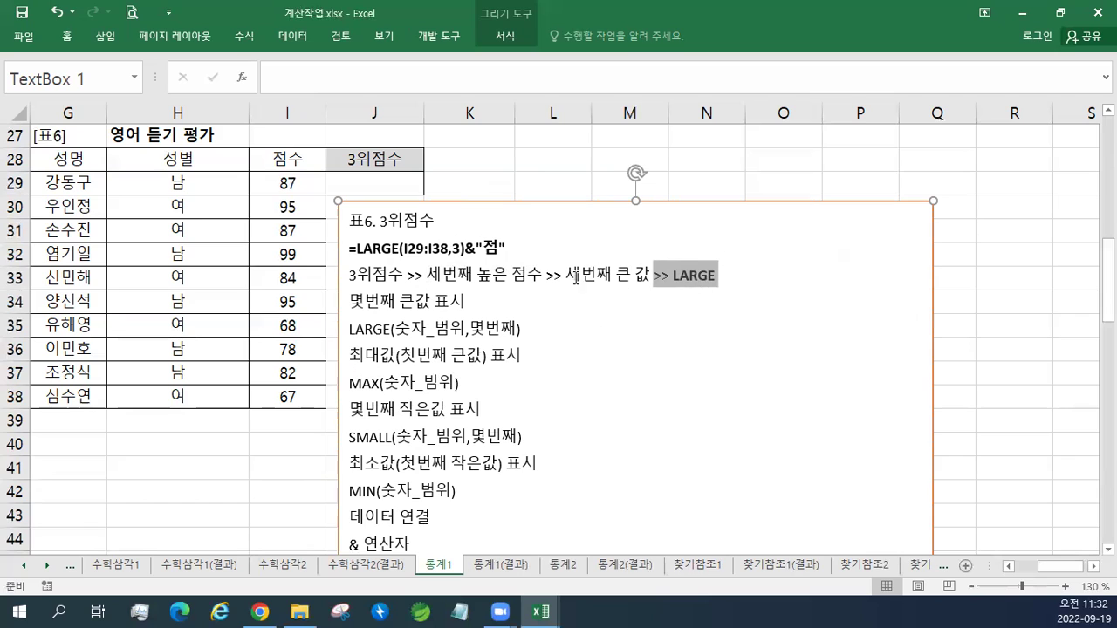
left_click_drag(566, 273, 648, 272)
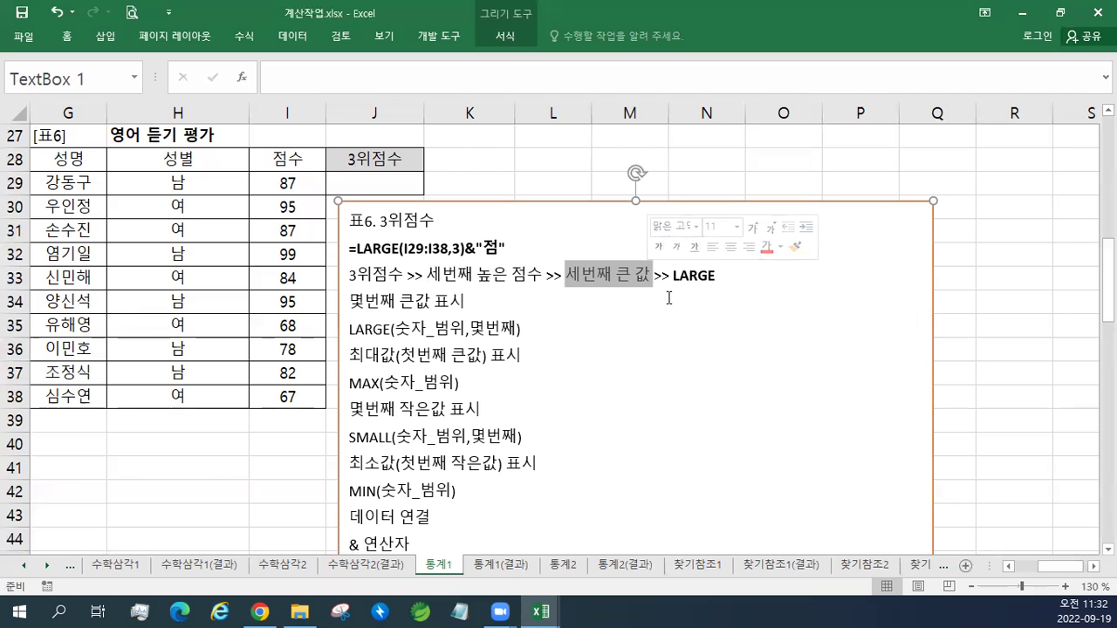
left_click_drag(350, 276, 389, 278)
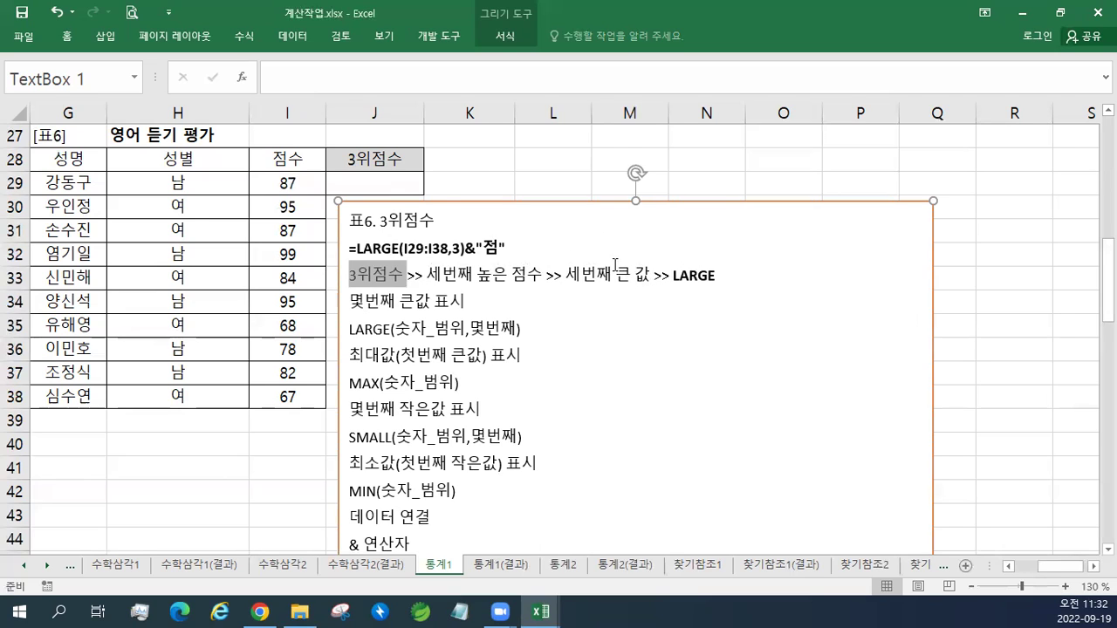
Enter =LARGE(I29:I38,3) in J29 to return the third-highest listening score.
left_click(383, 182)
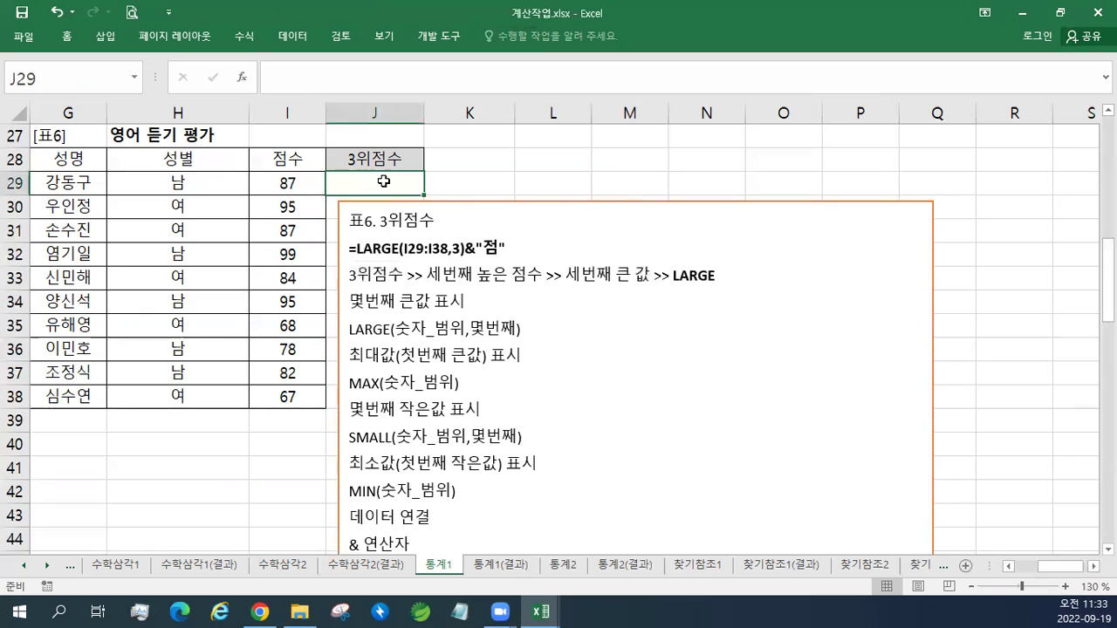
type("=")
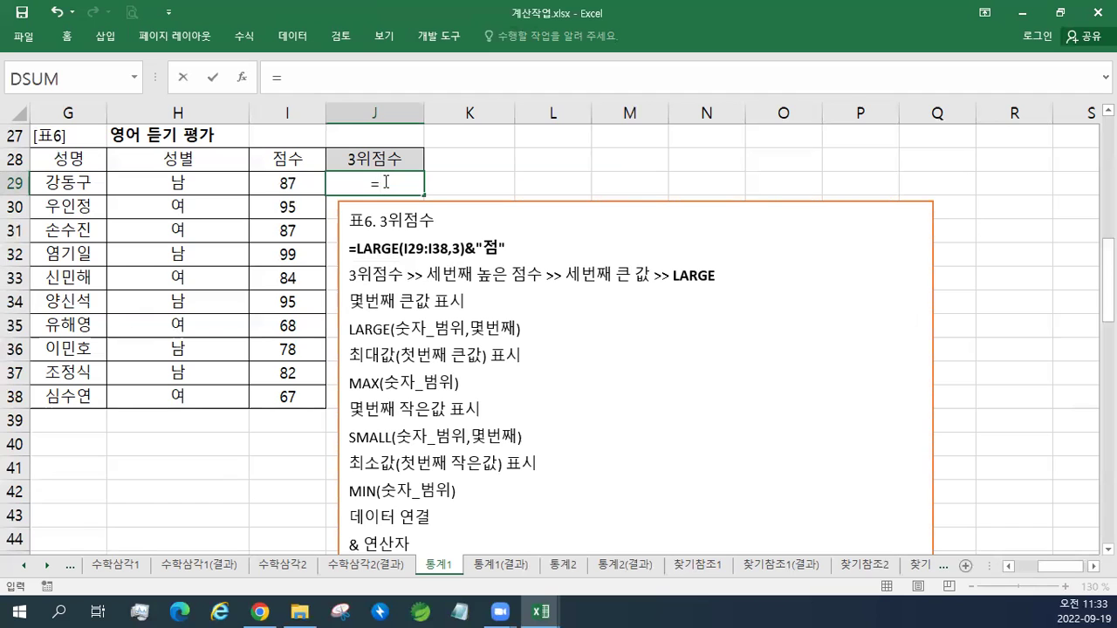
type("L")
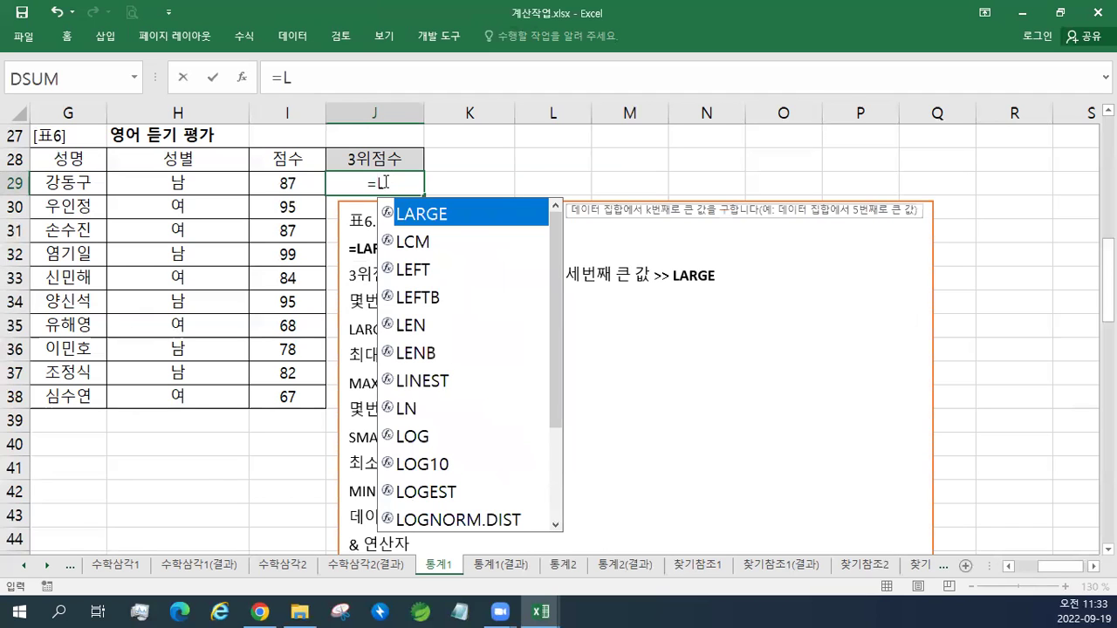
type("ARGE")
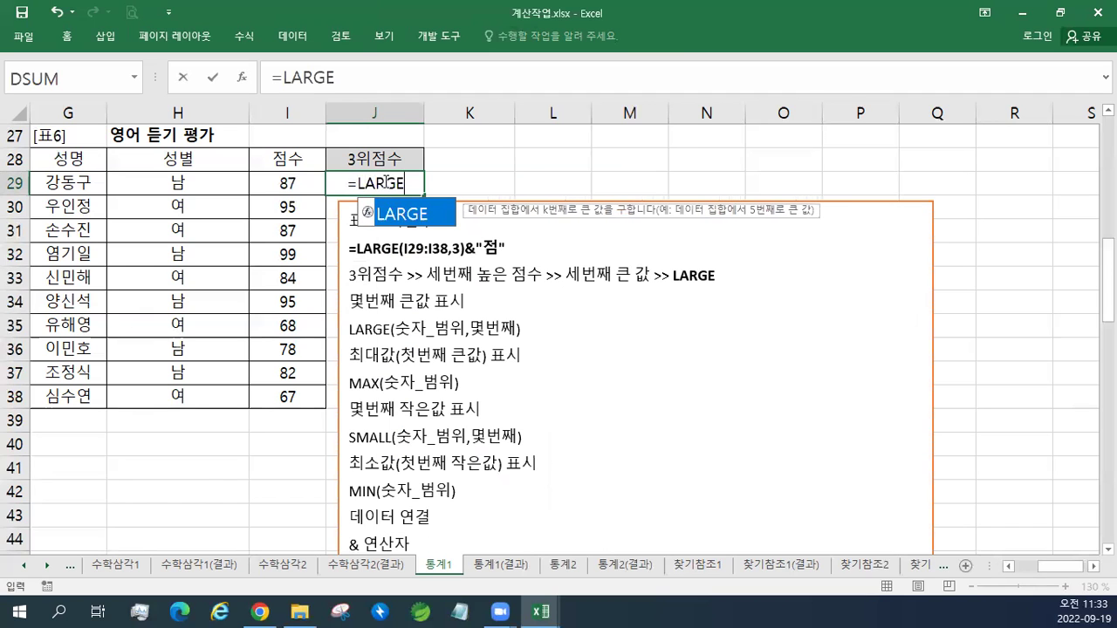
type("(")
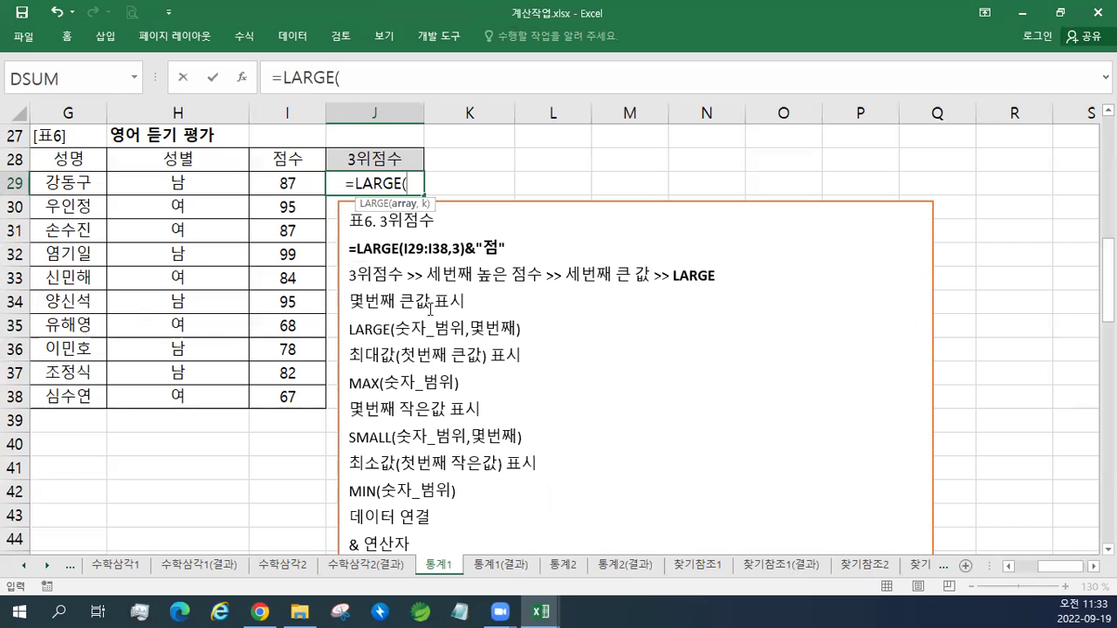
left_click_drag(301, 184, 294, 398)
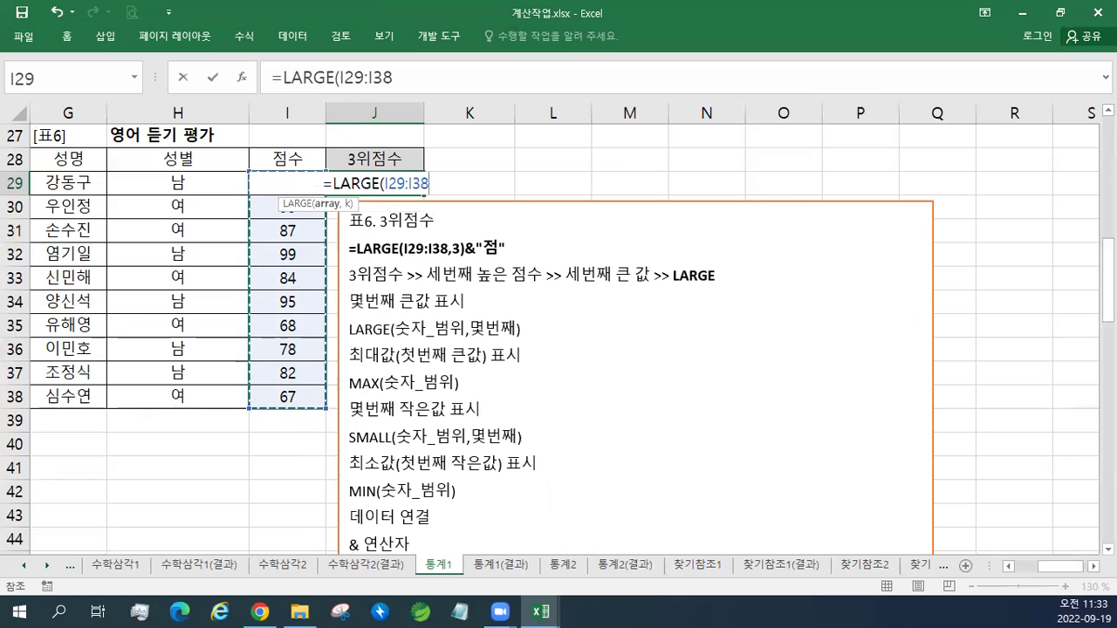
type(",3")
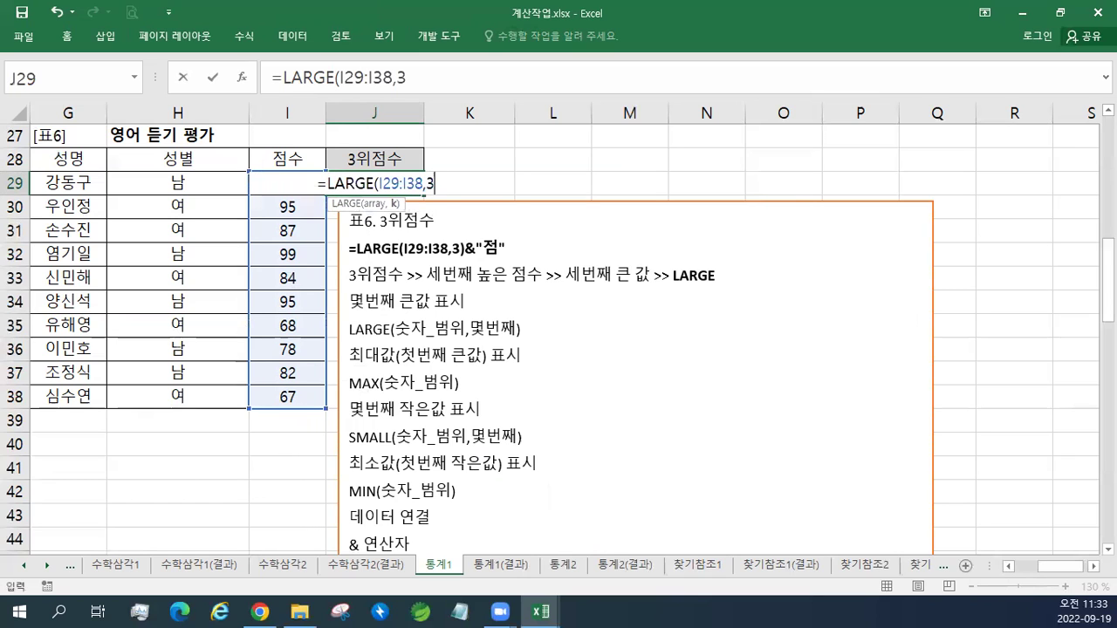
type(")")
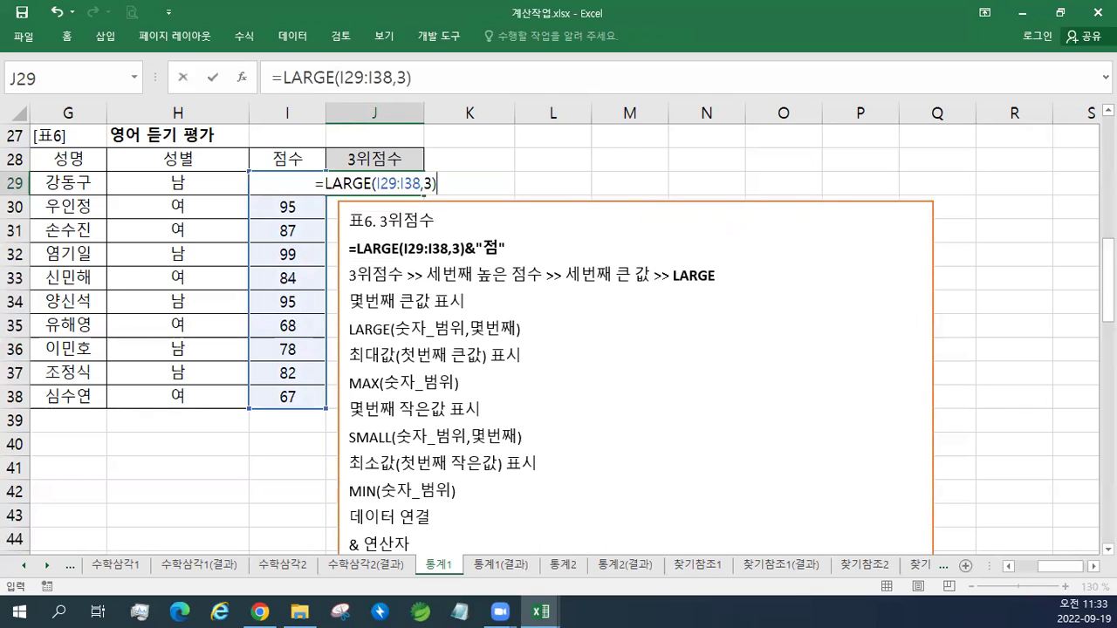
key("Return")
Append &"점" to the formula in J29 so it reads =LARGE(I29:I38,3)&"점".
left_click(375, 184)
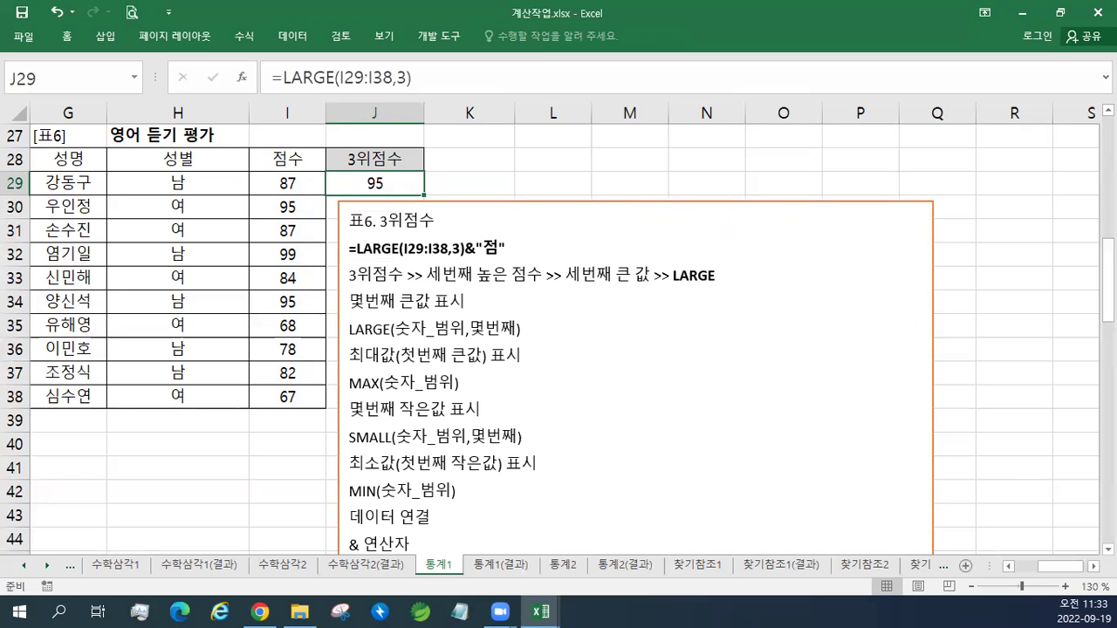
key("F2")
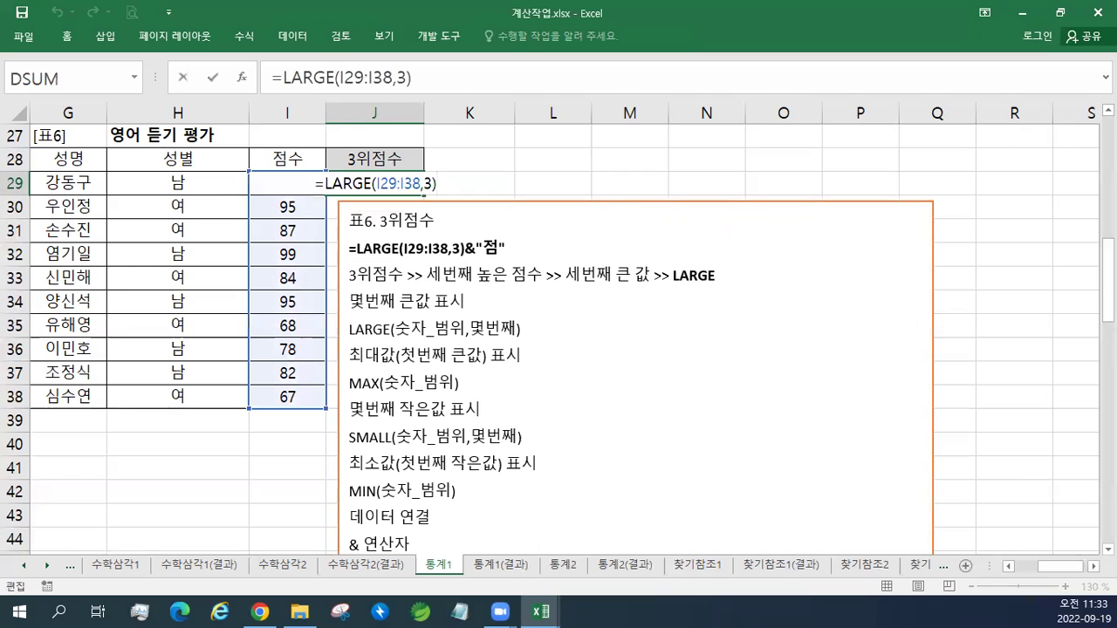
type("&\"WJ")
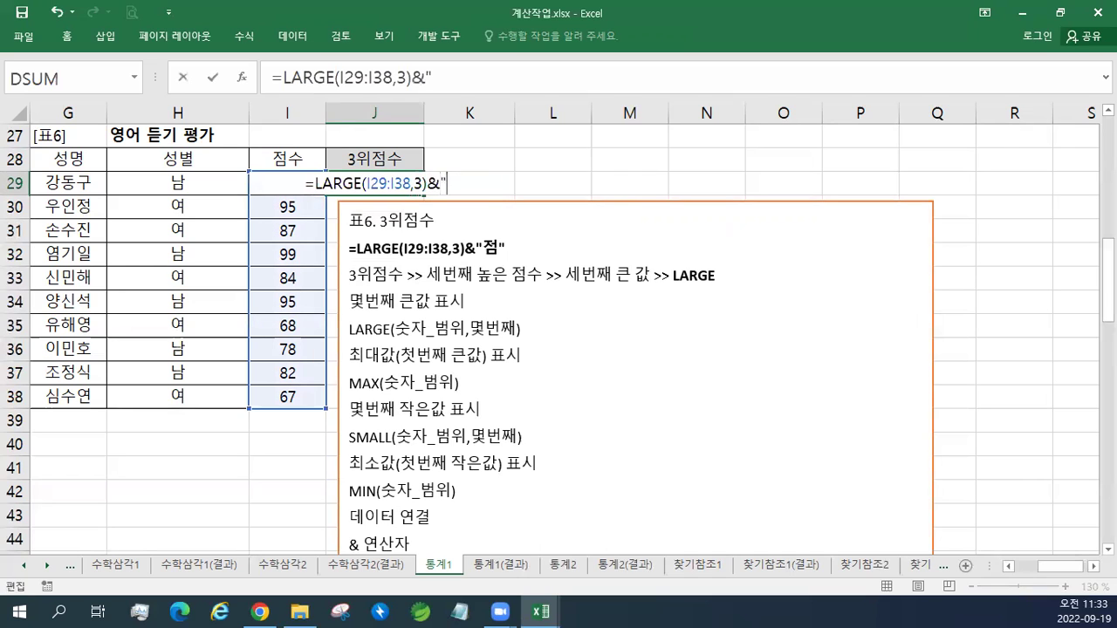
key("BackSpace")
key("BackSpace")
key("Hangul")
type("점")
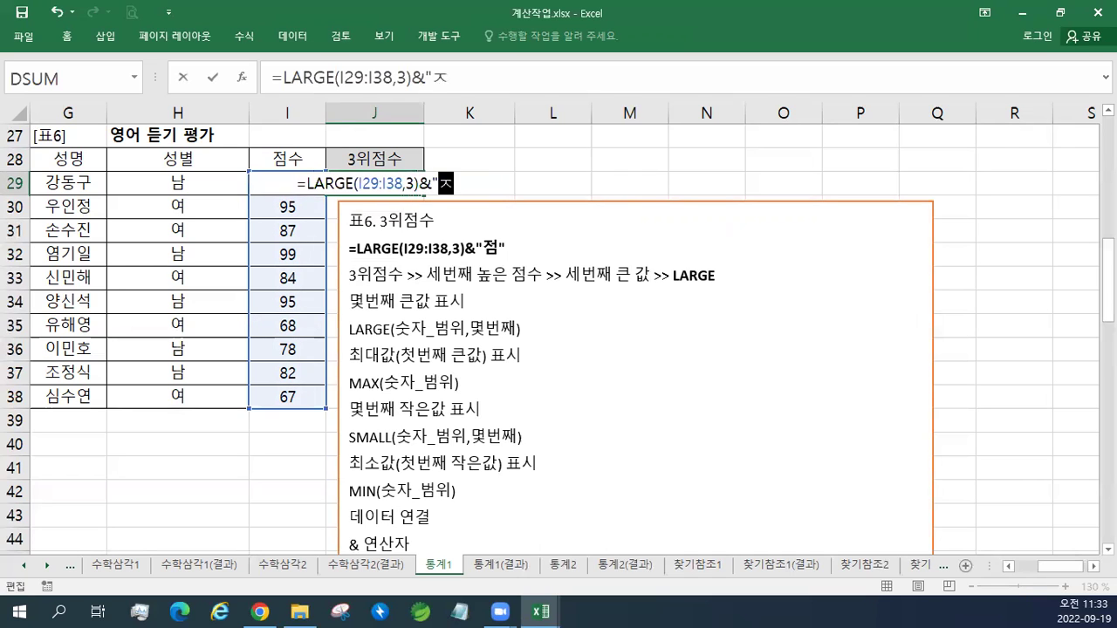
type("\"")
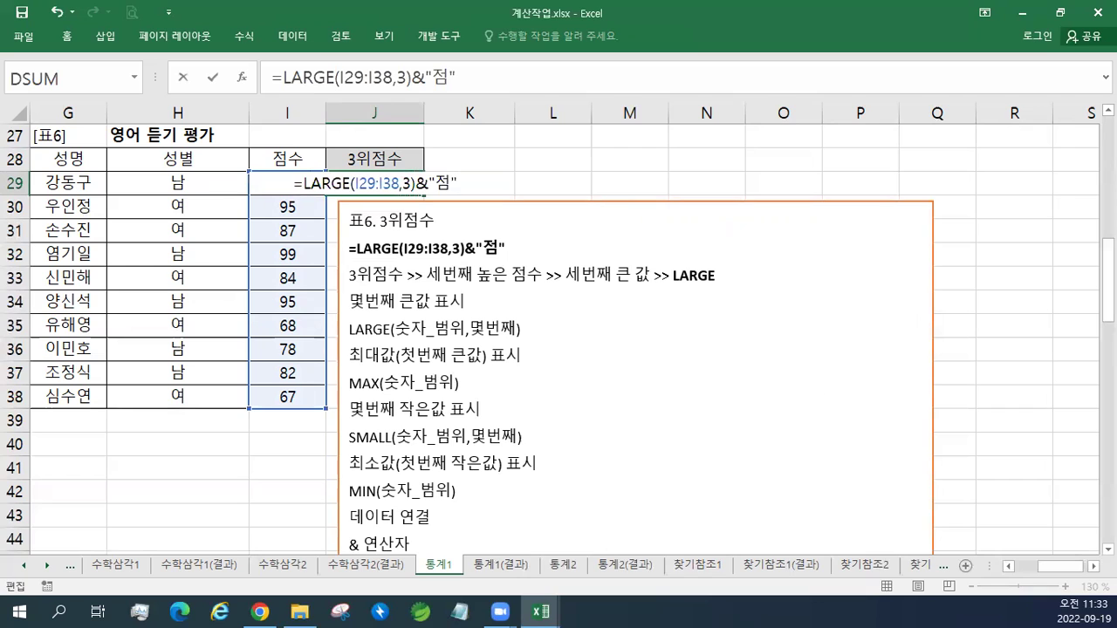
key("Return")
left_click(375, 183)
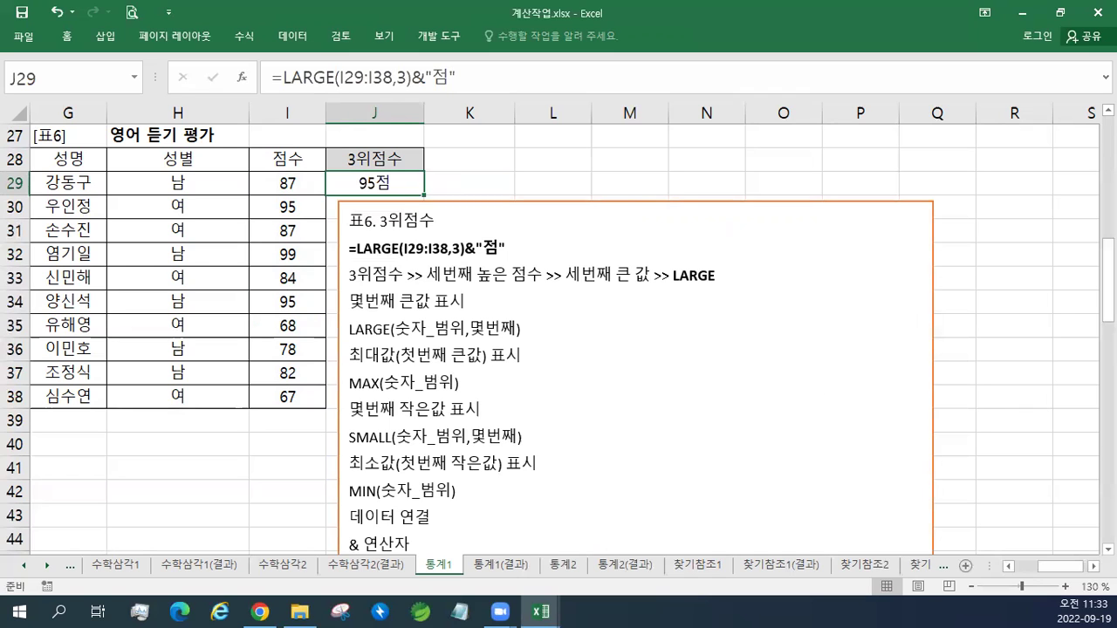
Enlarge the bold =LARGE(I29:I38,3)&"점" line in the notes text box by three font size steps.
left_click(444, 246)
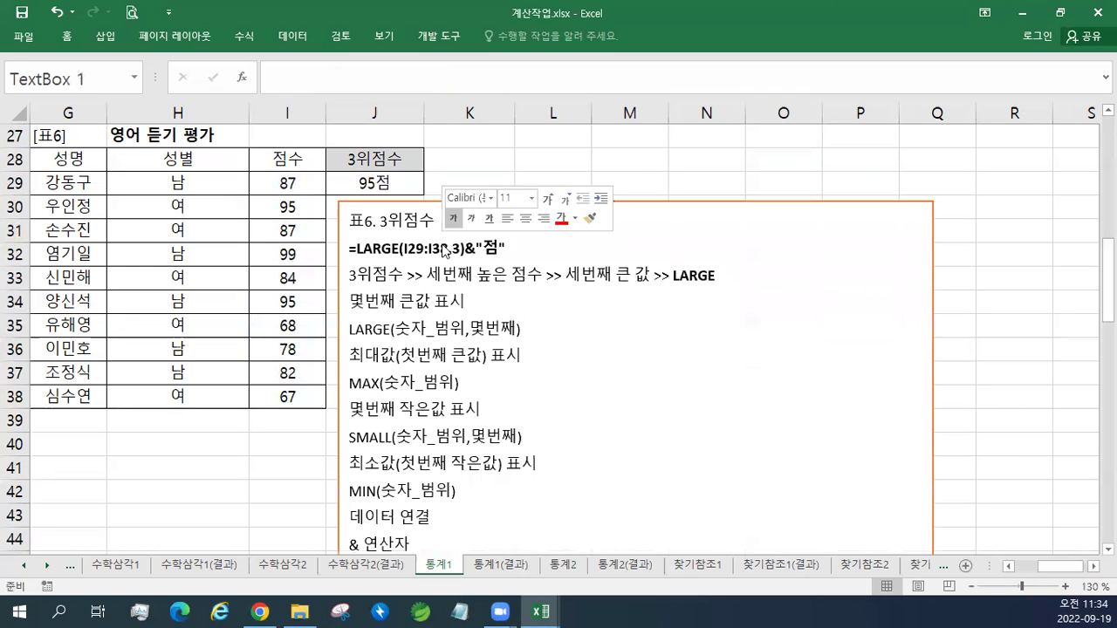
triple_click(447, 249)
left_click(550, 198)
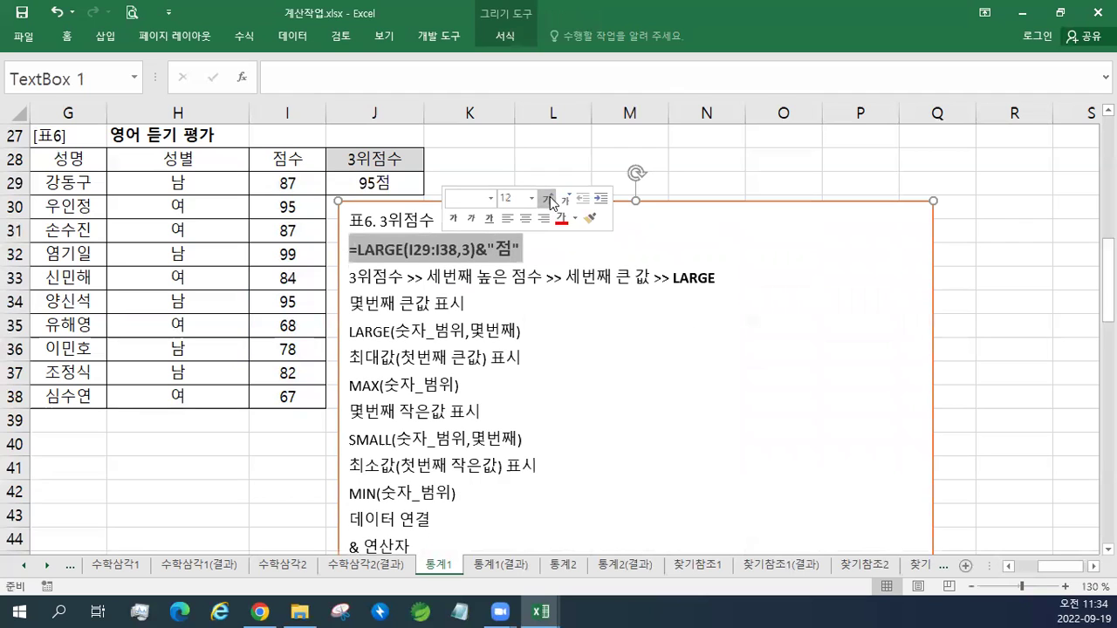
left_click(550, 199)
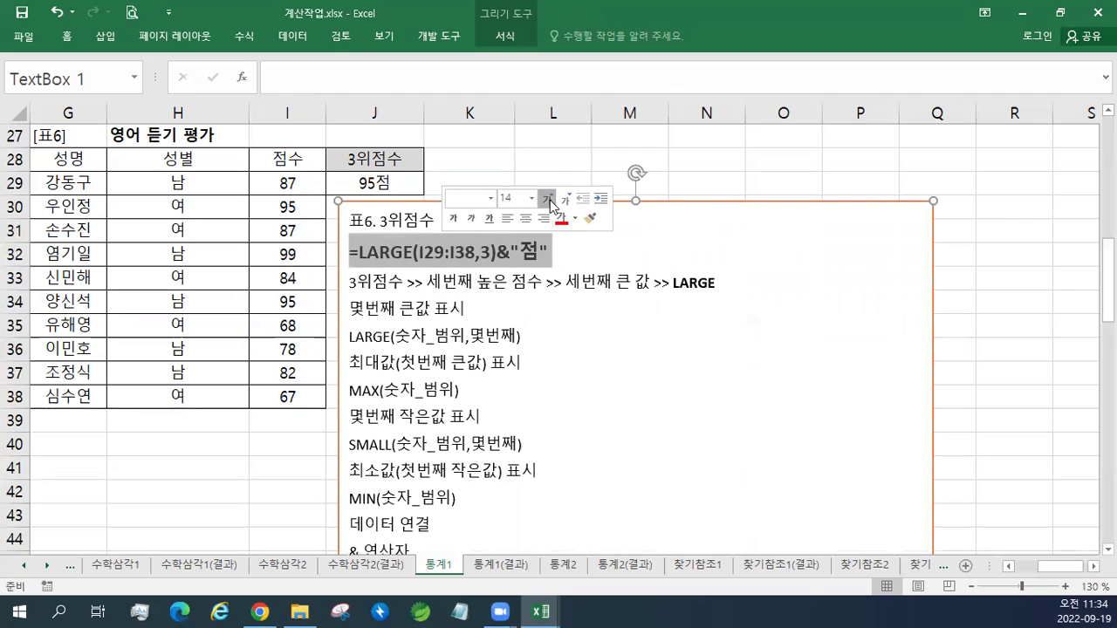
left_click(550, 199)
left_click(593, 257)
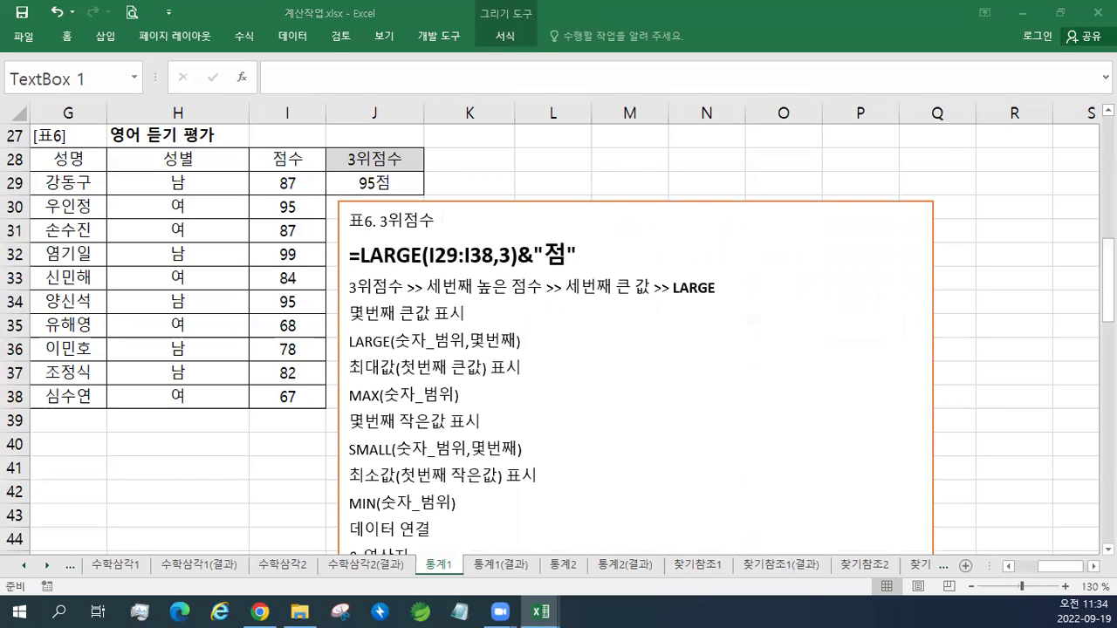
Move the notes text box up beside 표4, with its upper-left corner near cell L15.
left_click(734, 418)
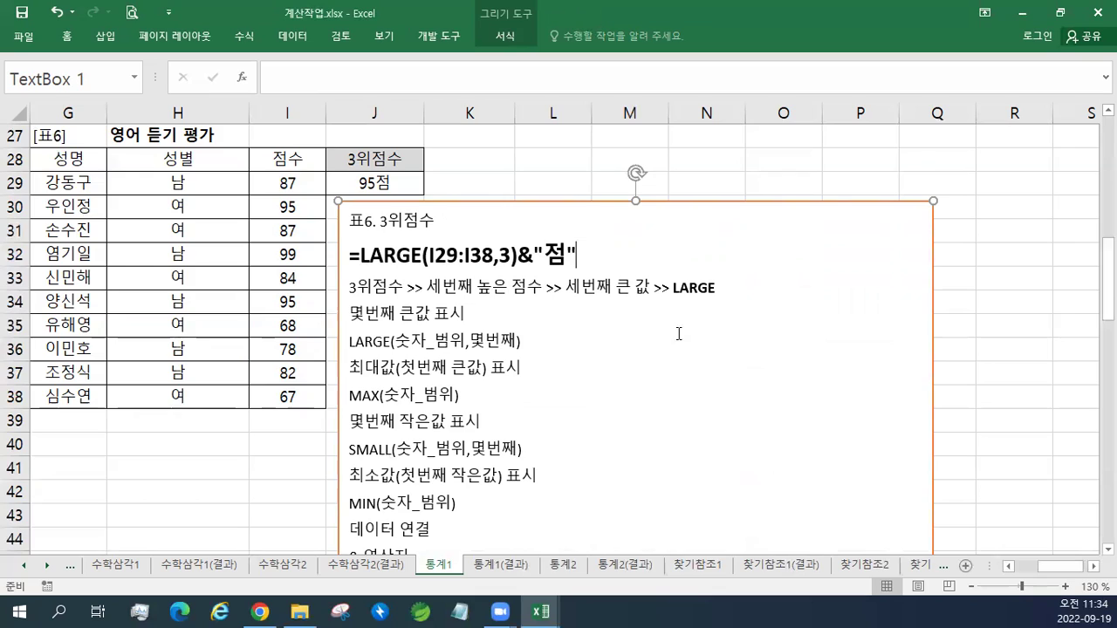
scroll(674, 347, "down", 3)
scroll(673, 346, "down", 5)
scroll(674, 347, "down", 9)
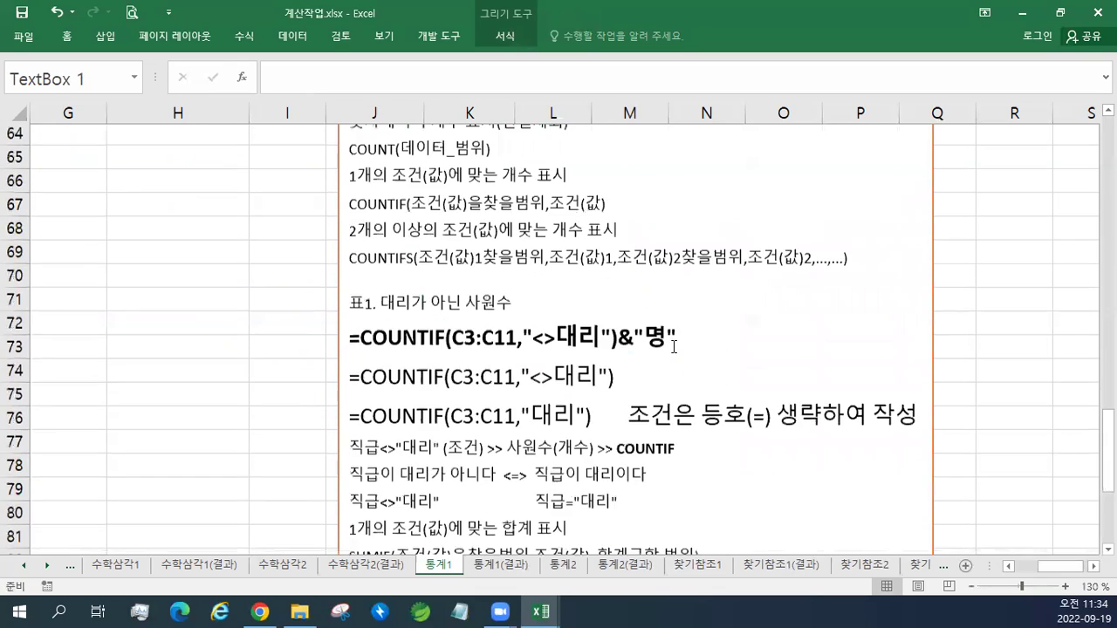
scroll(673, 346, "up", 18)
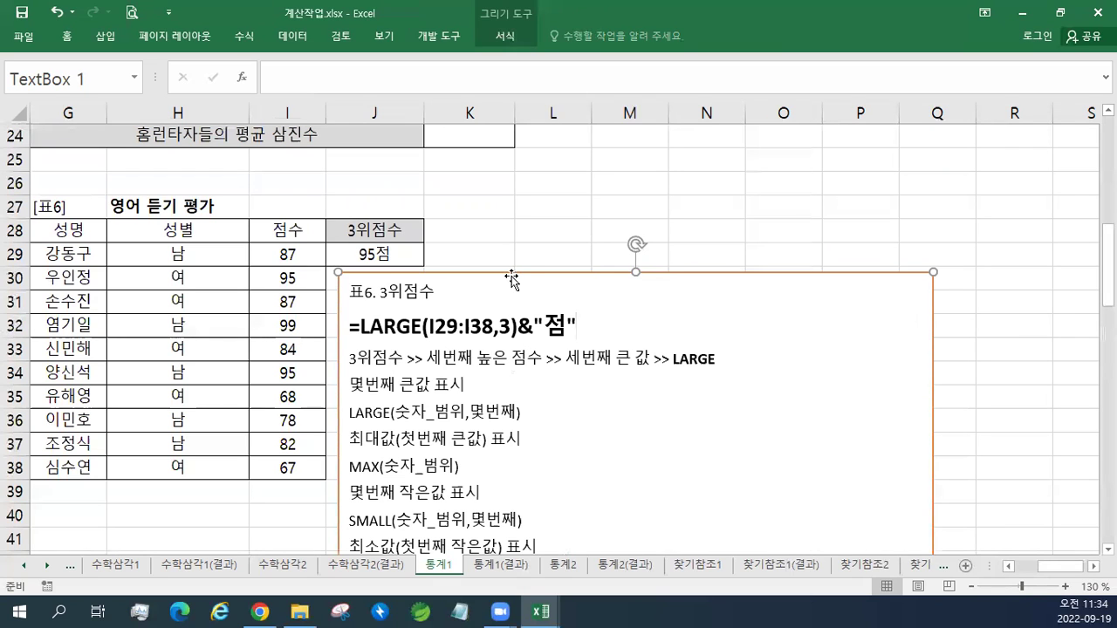
left_click_drag(510, 272, 604, 161)
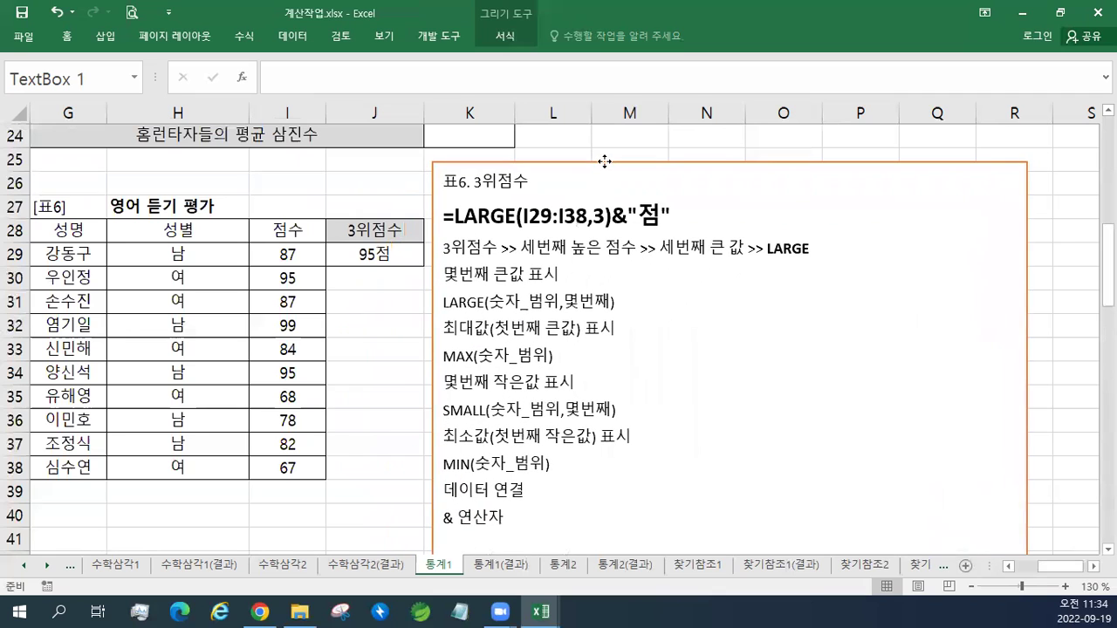
scroll(558, 365, "up", 4)
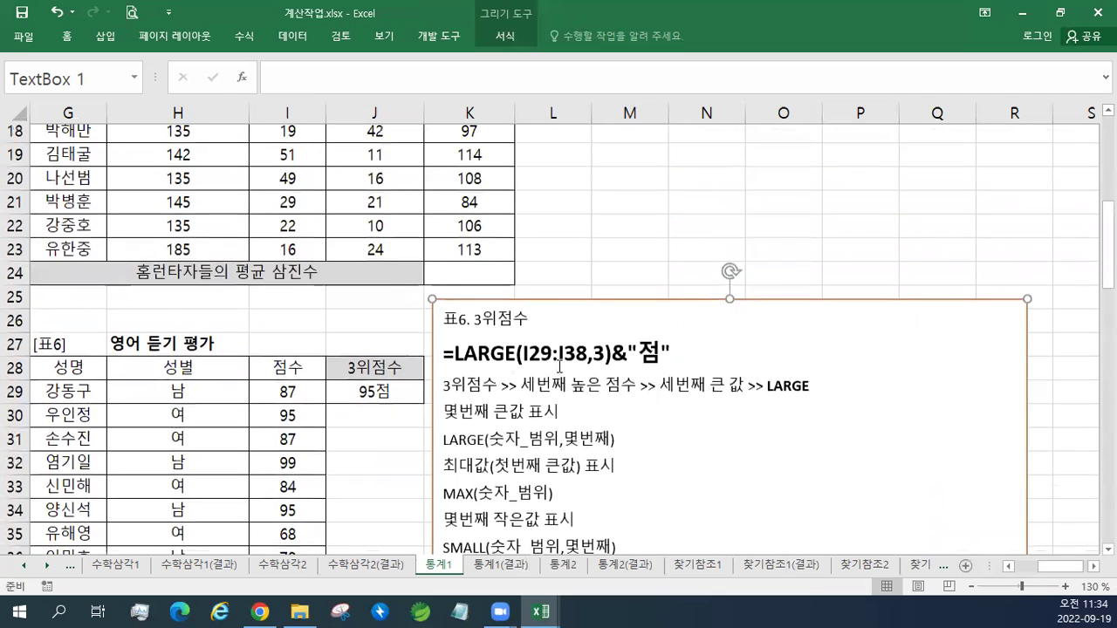
scroll(559, 367, "up", 1)
left_click_drag(534, 448, 622, 207)
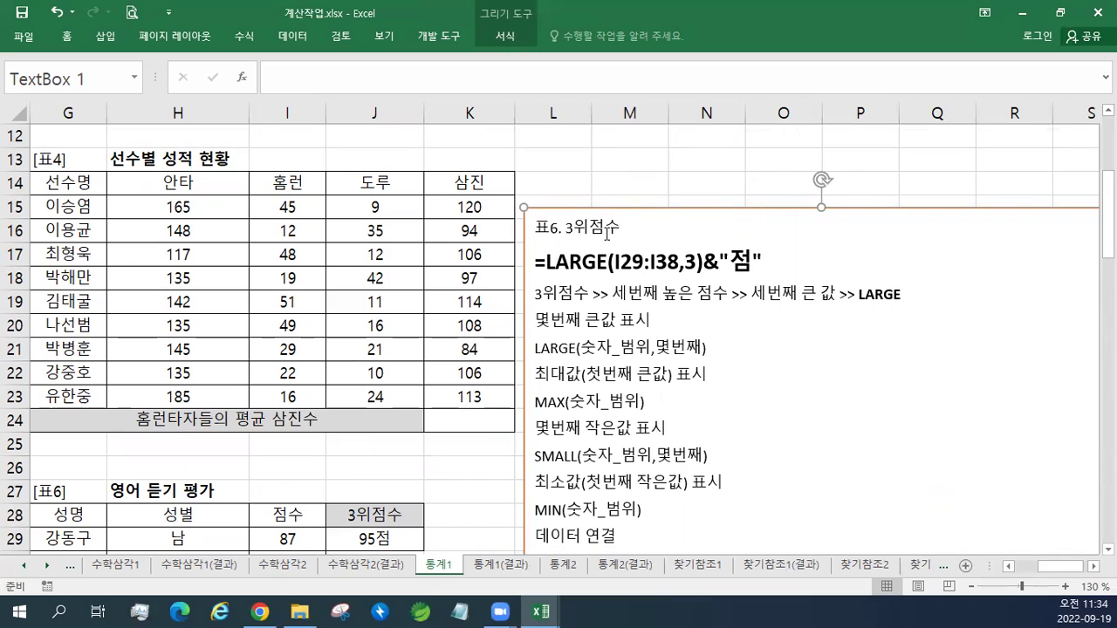
Insert the 표4 홈런타자들의 평균 삼진수 notes on AVERAGEIF, SUMIF and COUNTIF above the 표6 notes, separated by a blank line.
key("Return")
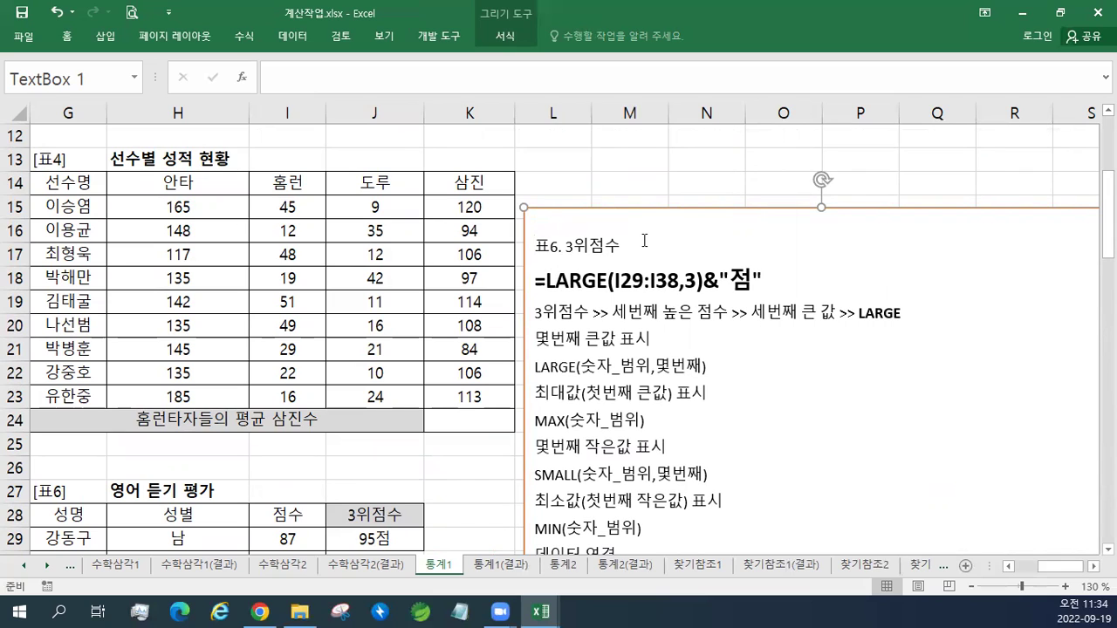
left_click(553, 220)
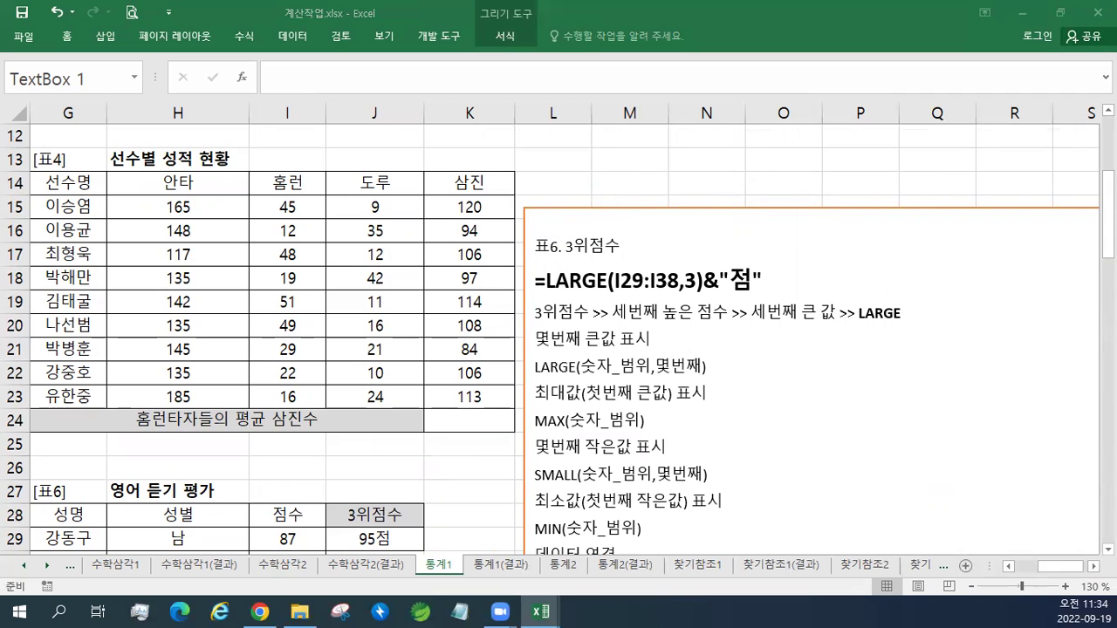
left_click(668, 456)
scroll(668, 456, "down", 6)
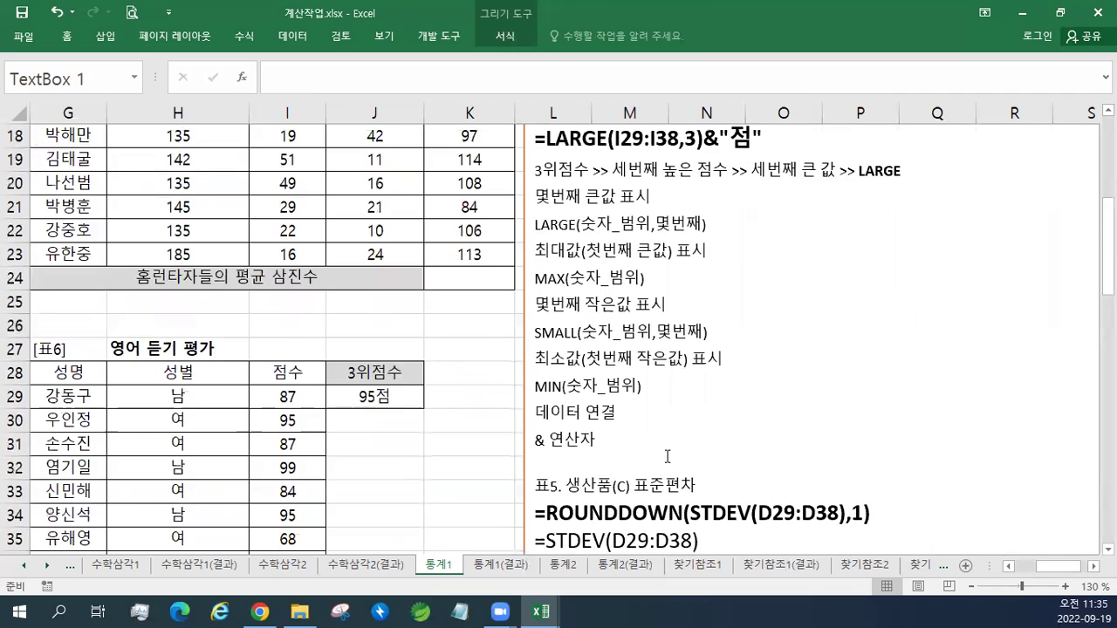
scroll(668, 455, "down", 6)
scroll(666, 456, "up", 2)
scroll(666, 455, "up", 12)
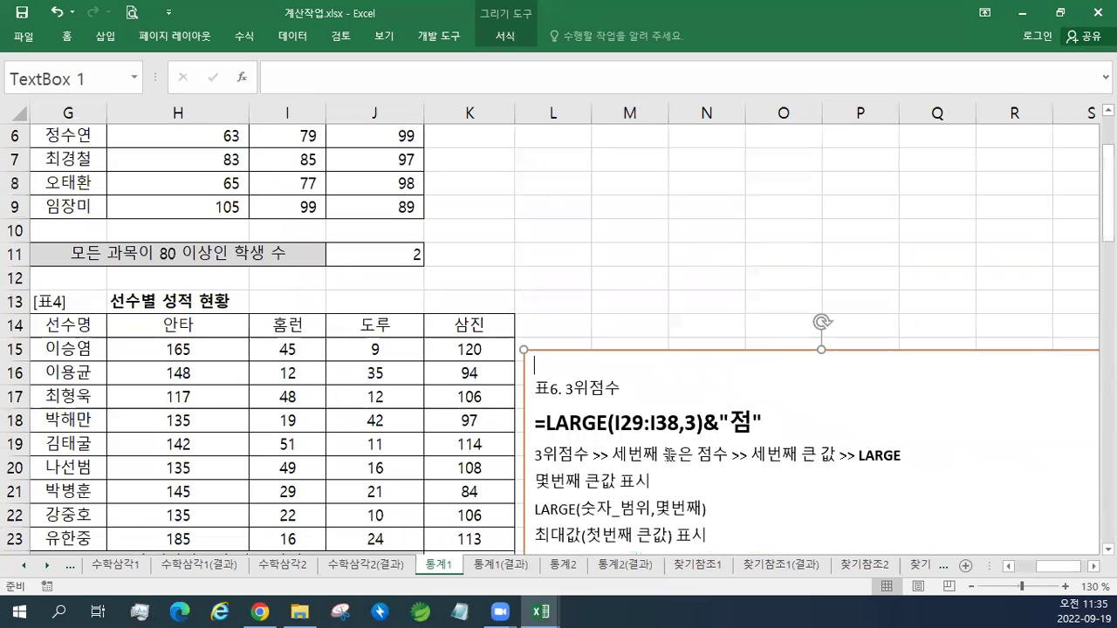
scroll(667, 452, "down", 2)
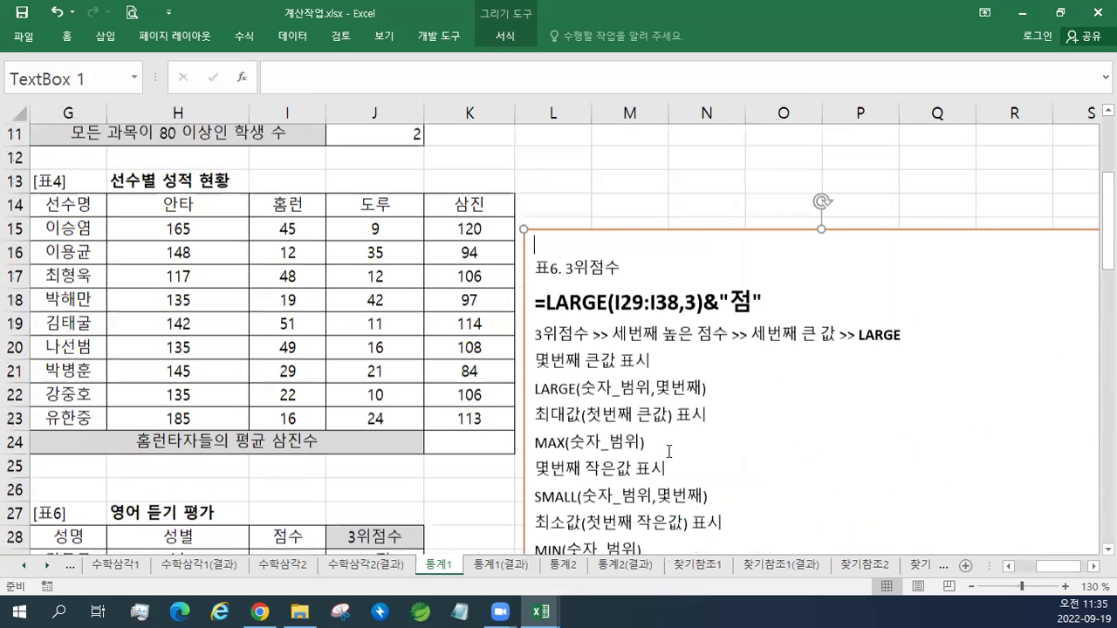
scroll(668, 451, "down", 1)
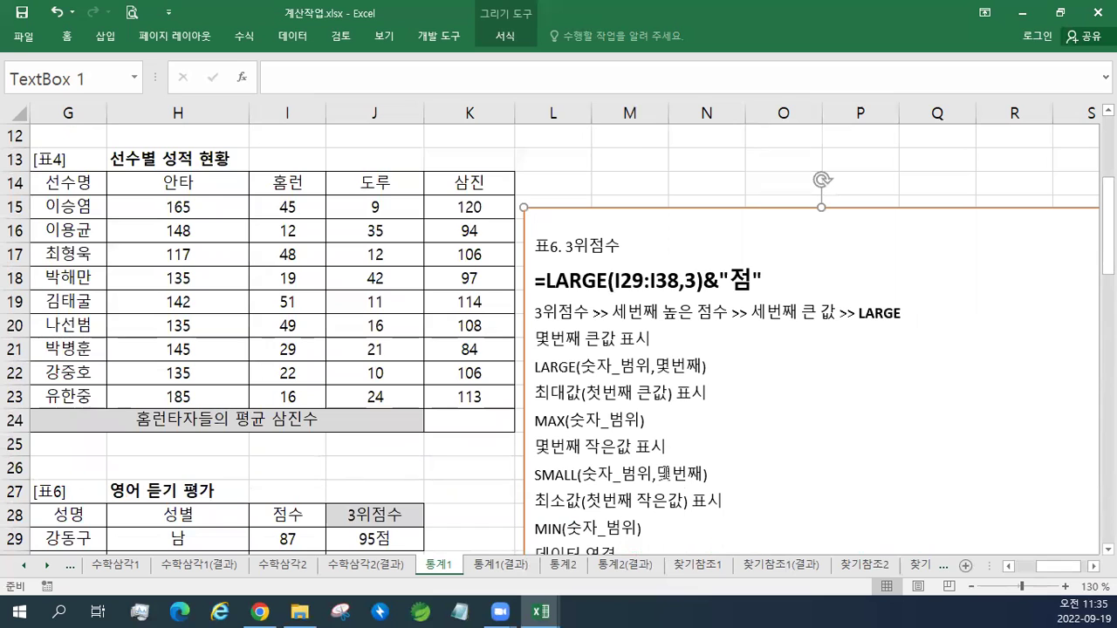
scroll(760, 332, "down", 1)
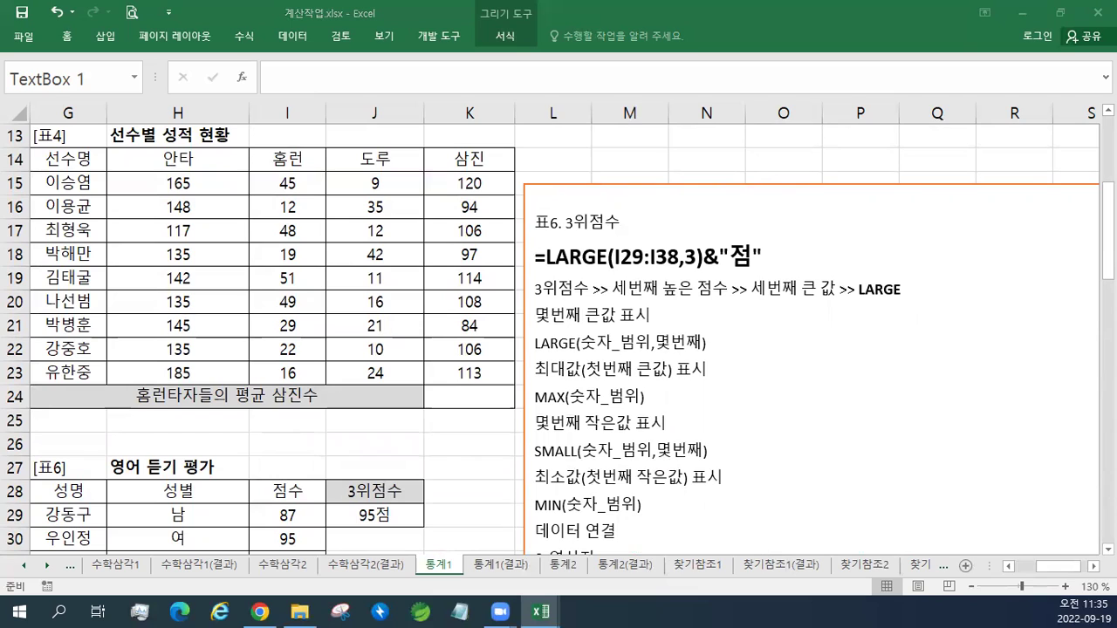
left_click(542, 198)
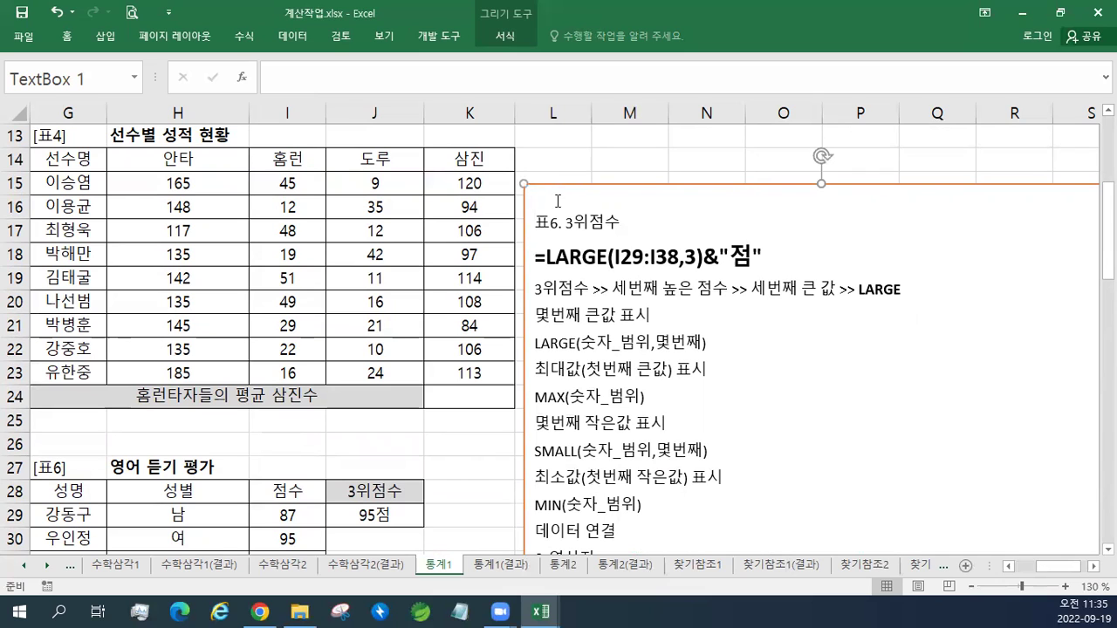
type("표4. 홈런타자들의 평균 삼진수 =AVERAGEIF(I15:I23,\">=40\",K15:K23) 홈런>=40 (조건) >> 삼진 평균 >> AVERAGEIF, DAVERAGE 1개의 조건(값)에 맞는 합계 표시 SUMIF(조건(값)을찾을범위,조건(값), 합계구할 범위) 1개의 조건(값)에 맞는 개수 표시 COUNTIF(조건(값)을찾을범위,조건(값) 1개의 조건(값)을 만족하는 평균 표시 AVERAGEIF(조건(값)을찾을범위,조건(값), 평균구할 범위)")
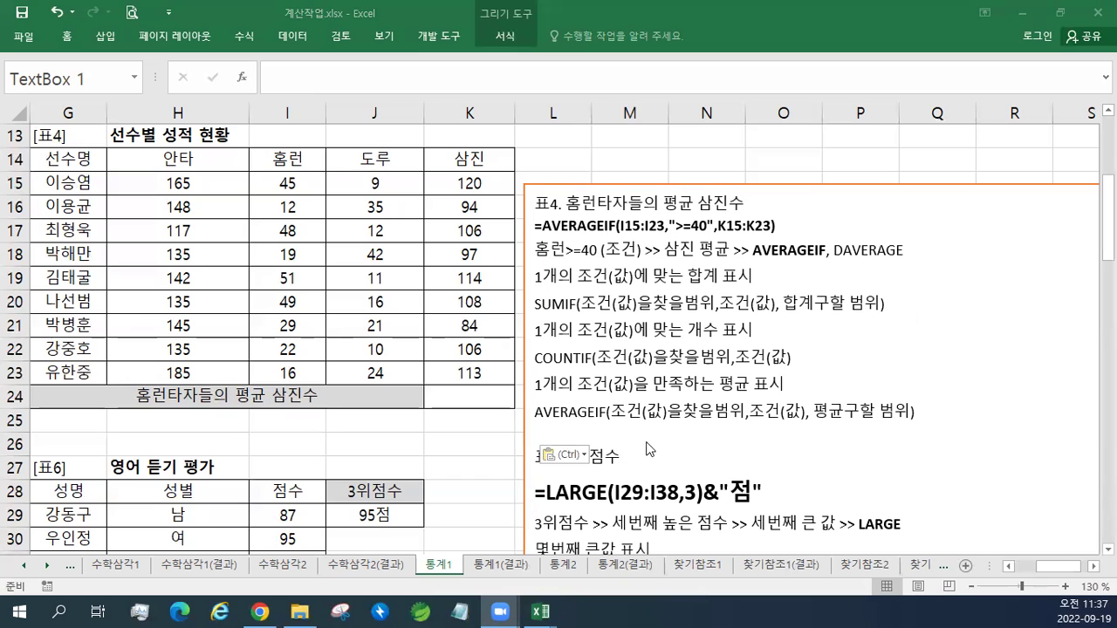
Enlarge the =AVERAGEIF(I15:I23,">=40",K15:K23) line in the 표4 notes to 16 pt.
left_click(635, 232)
double_click(638, 229)
triple_click(640, 231)
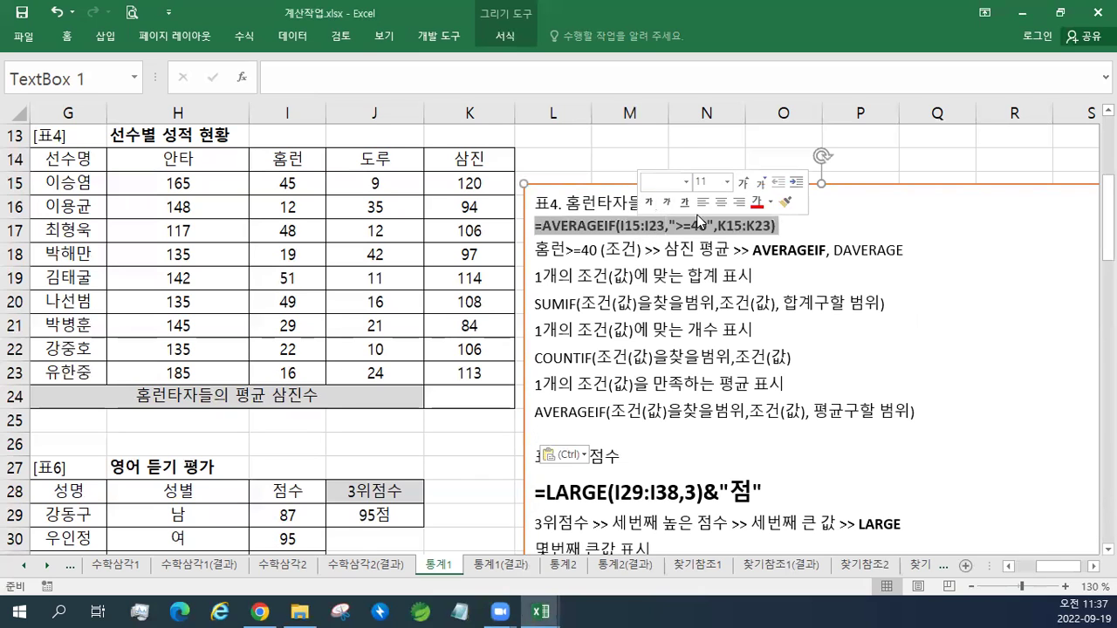
left_click(742, 183)
left_click(743, 183)
left_click(743, 184)
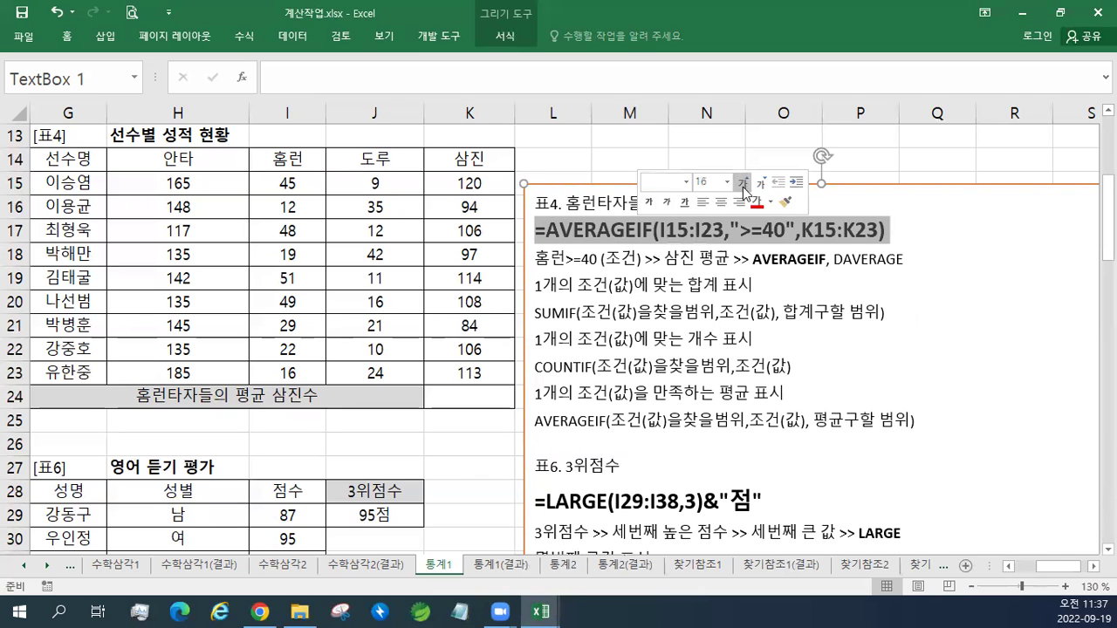
Calculate the home-run hitters' average strikeouts in K24 with =AVERAGEIF(I15:I23,">=40",K15:K23).
left_click(468, 397)
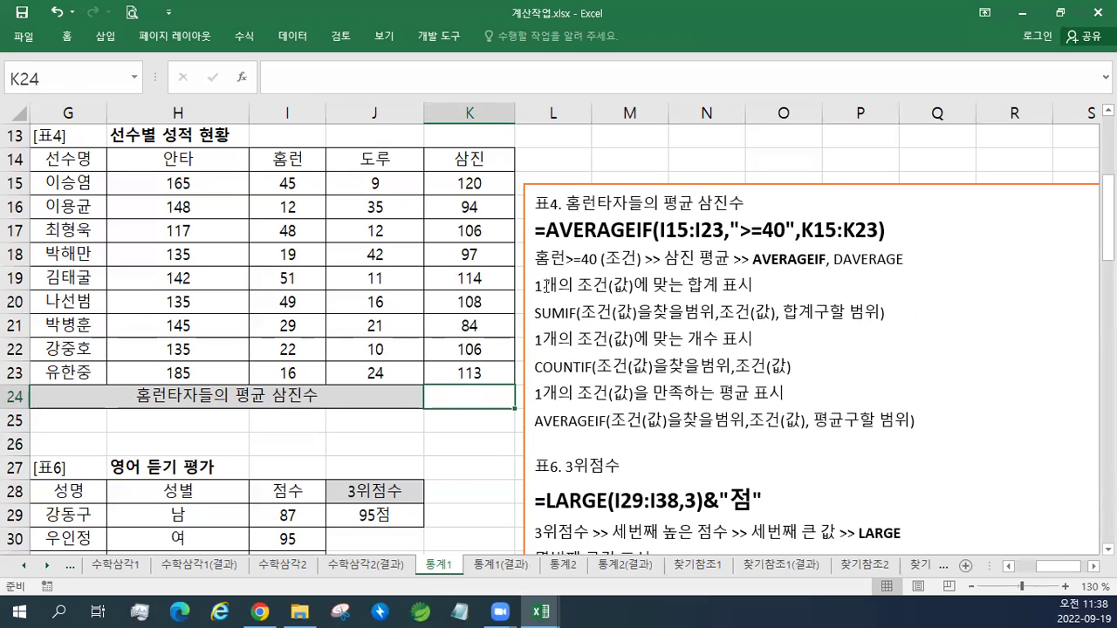
left_click_drag(535, 258, 726, 261)
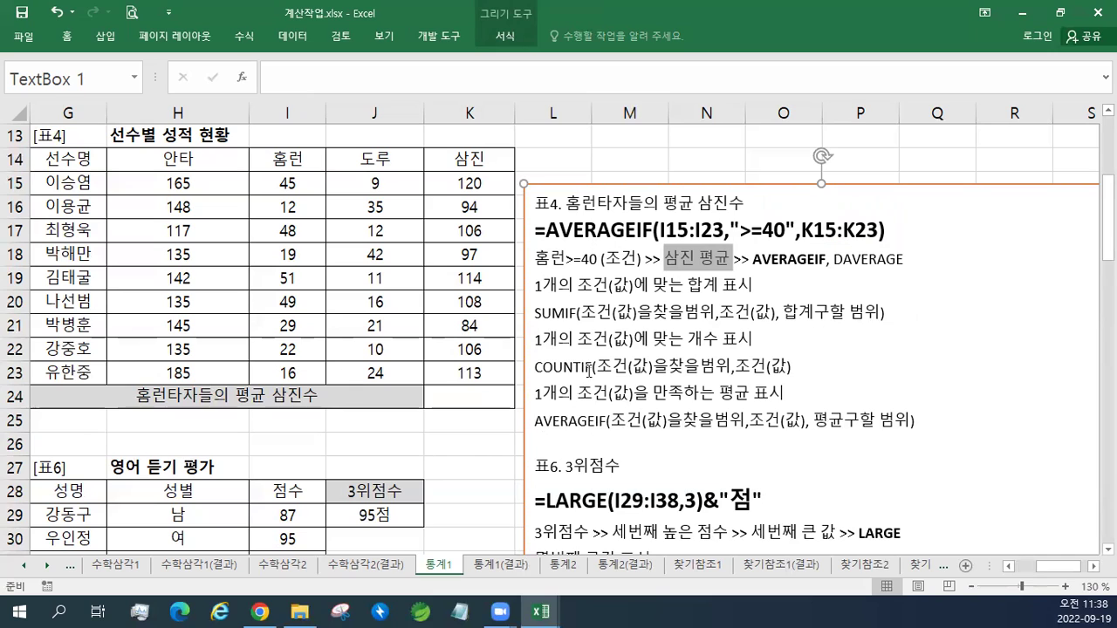
left_click(482, 400)
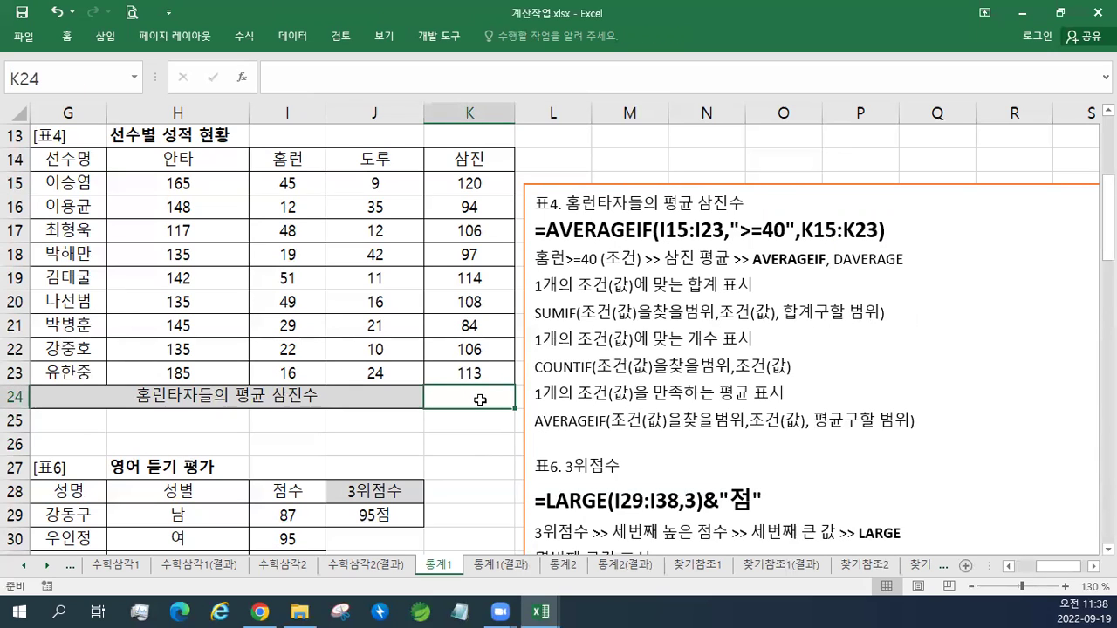
type("=")
type("ㅁㅍ")
key("BackSpace")
key("BackSpace")
type("AV")
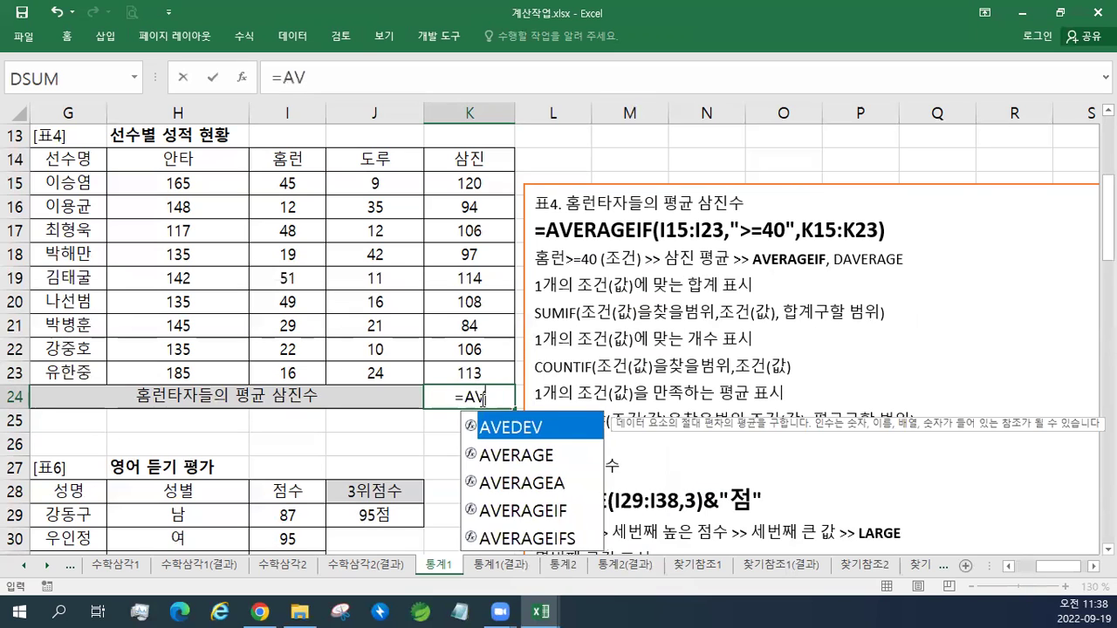
type("ERAGEIF(")
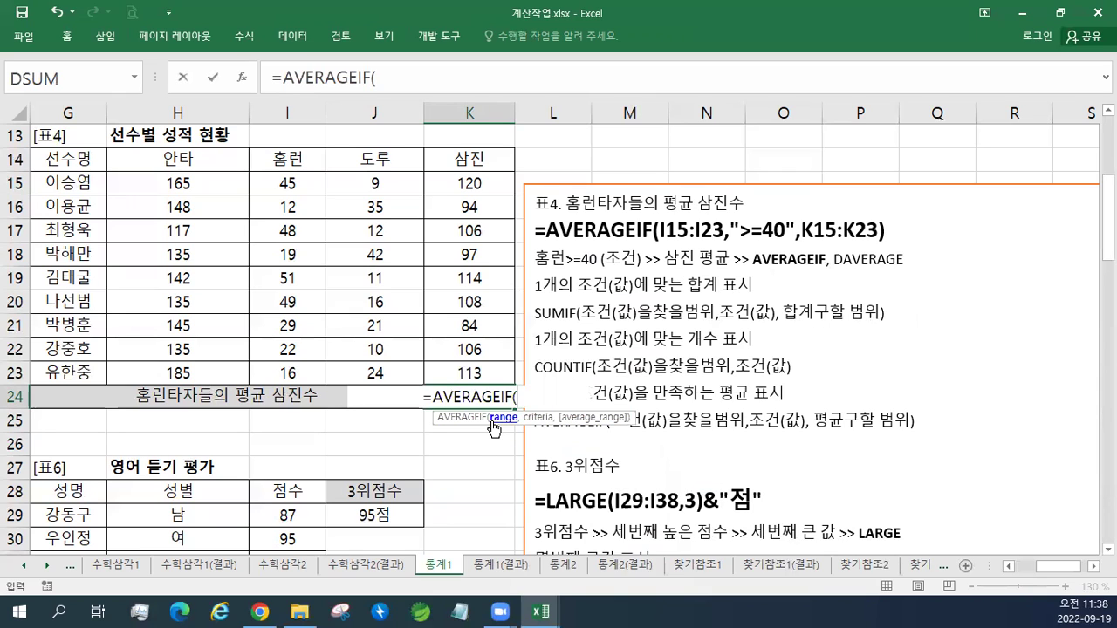
left_click_drag(292, 183, 287, 371)
type(",\">=40\",")
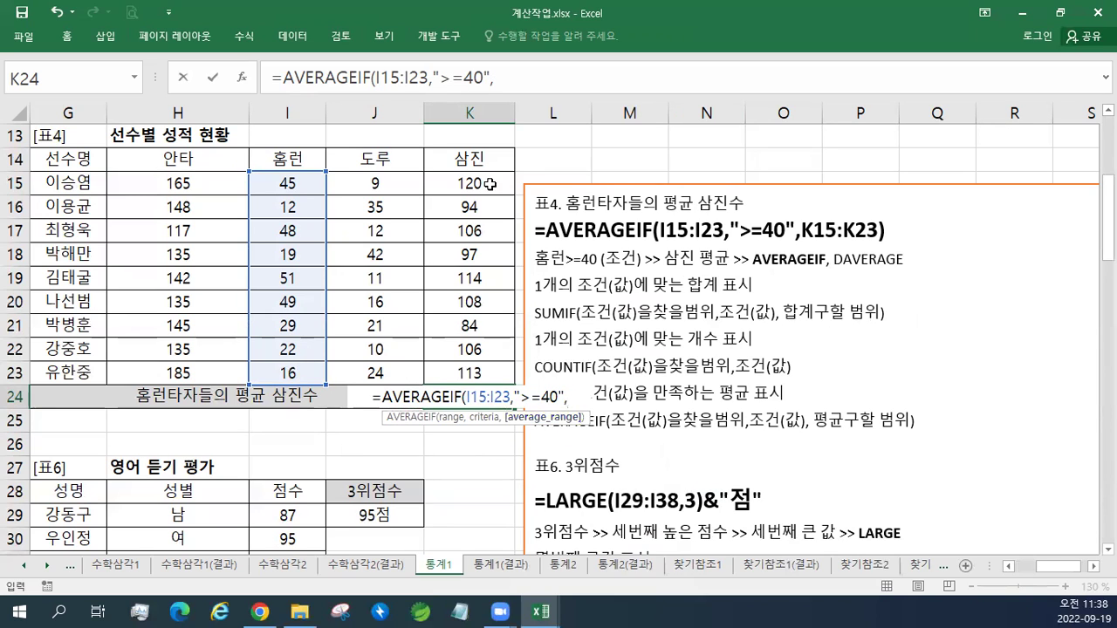
left_click_drag(490, 184, 489, 373)
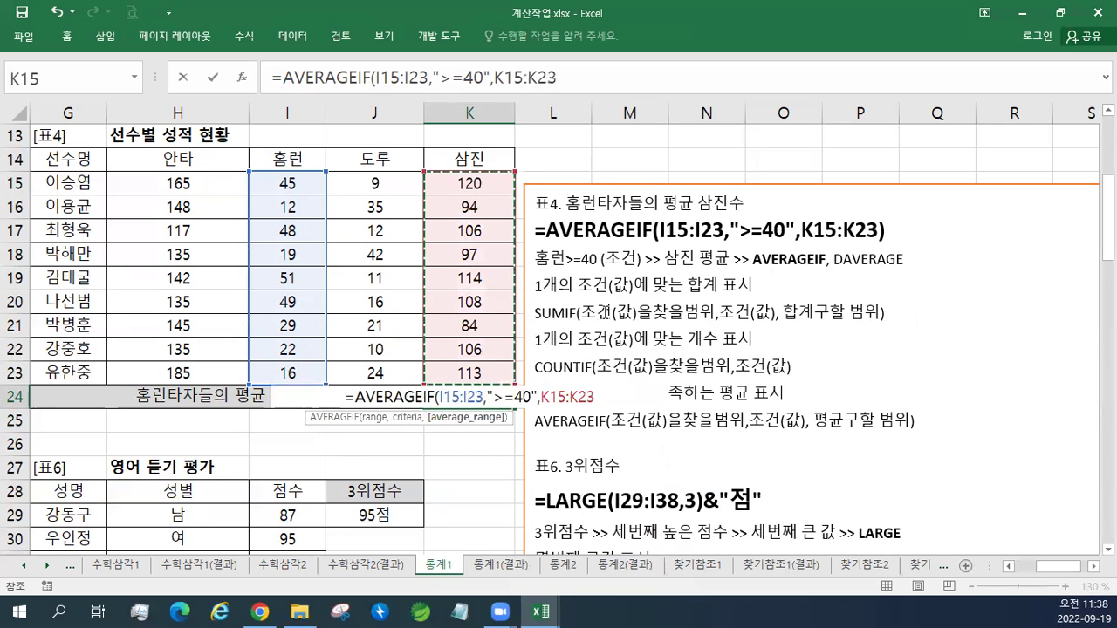
type(")")
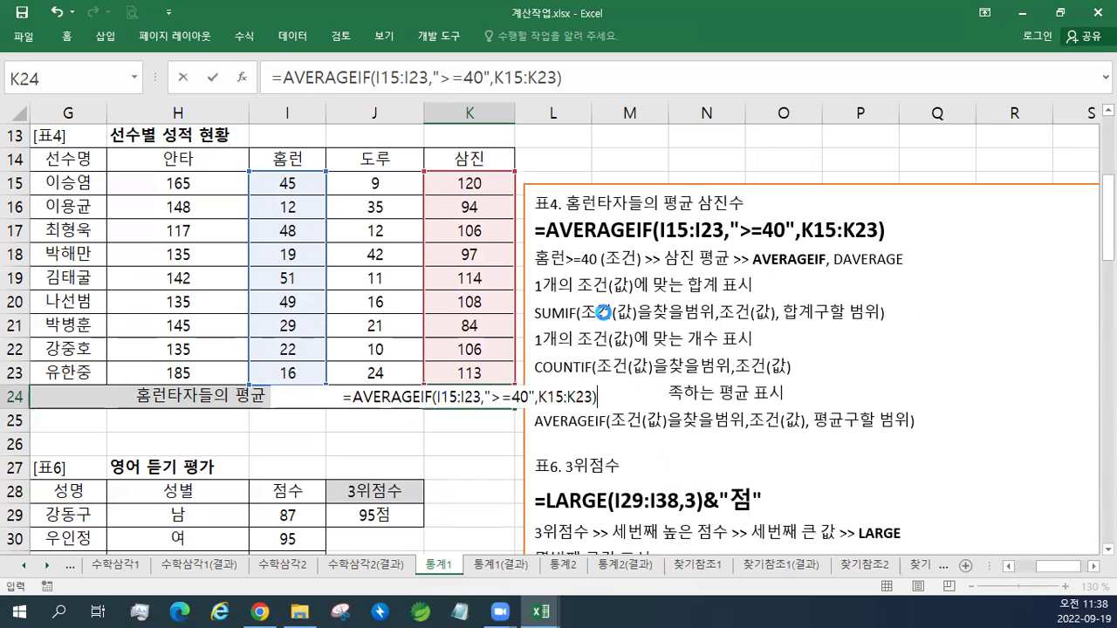
key("ctrl+Return")
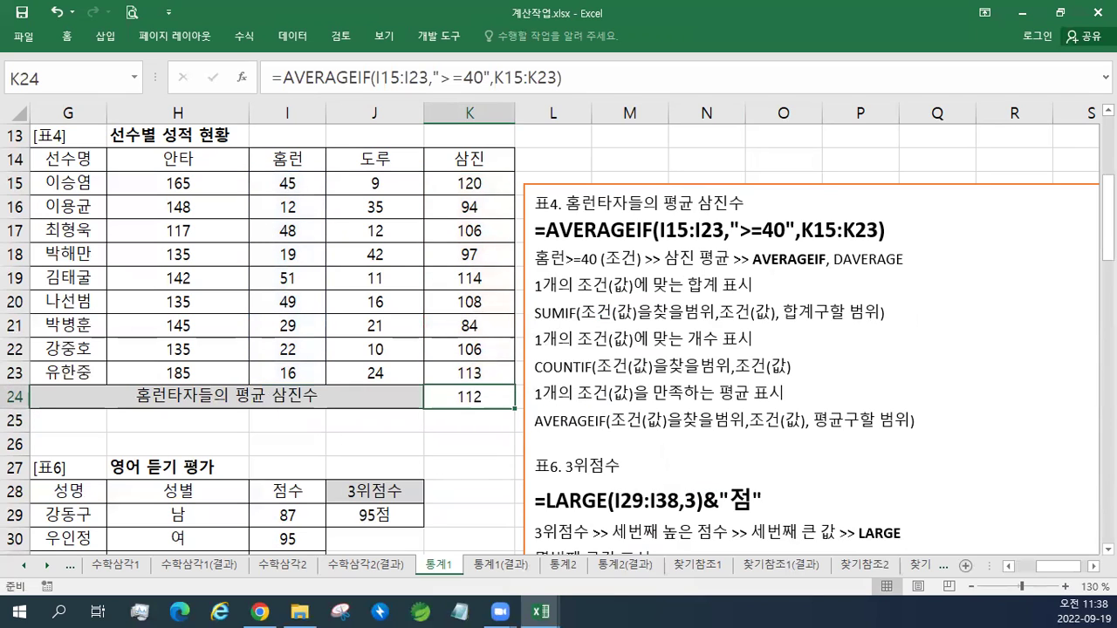
Insert the heading "표3. 상여금이 1,500,000원 보다 크면서, 평균기본급이상인 인원수" above the 표4 notes in the text box and colour it red.
left_click(716, 349)
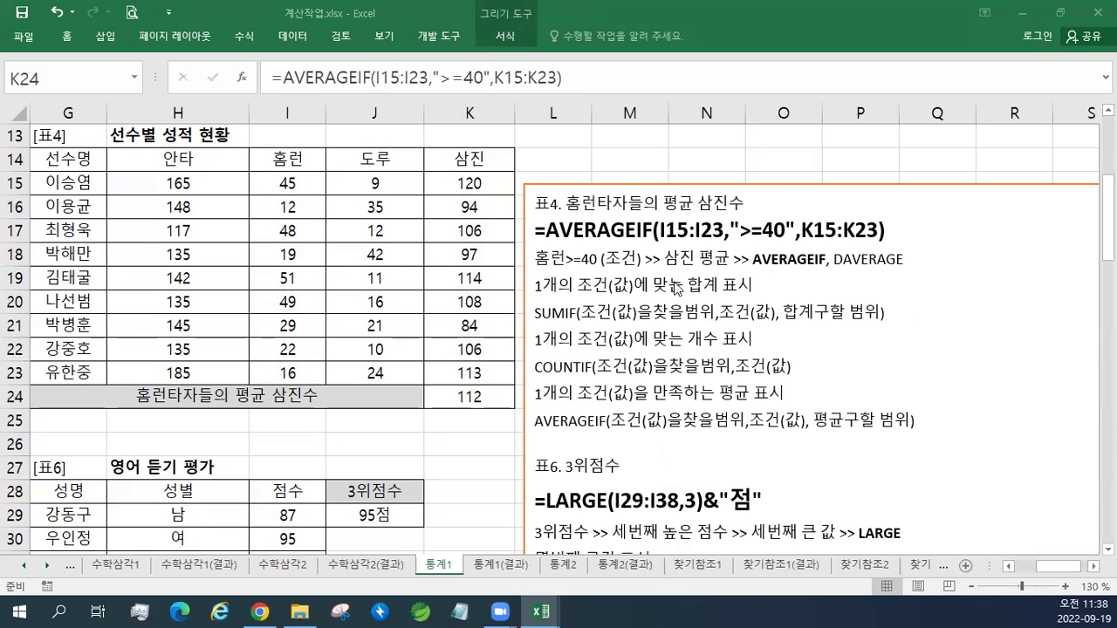
left_click(536, 203)
key("Return")
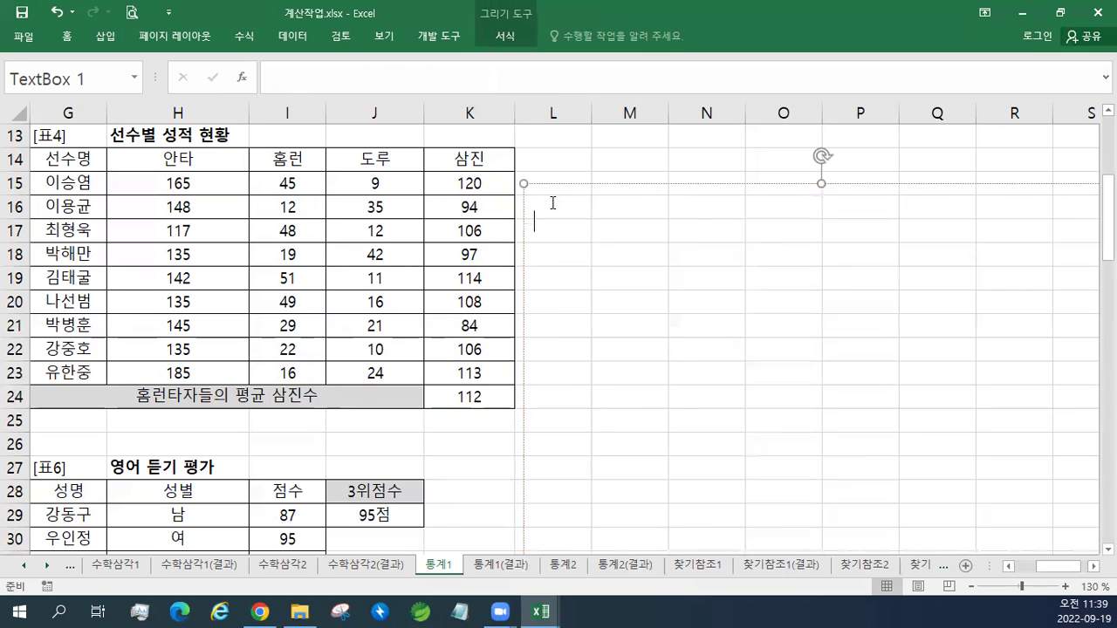
left_click(551, 202)
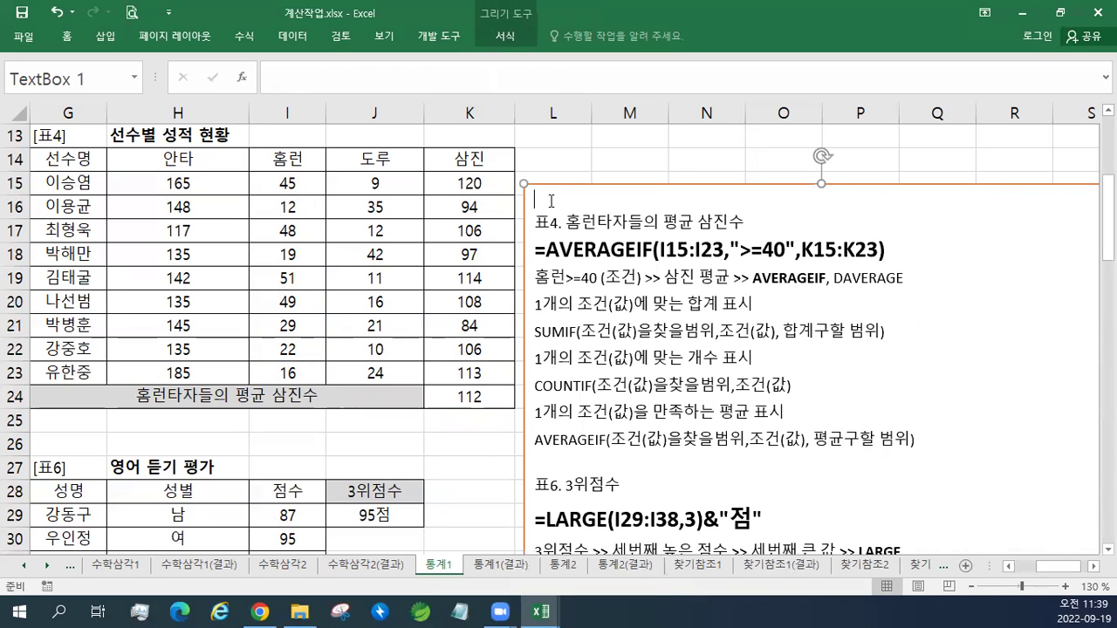
type("표3. 상여금이 1,500,000원 보다 크면서, 평균기본급이상인 인원수")
triple_click(561, 201)
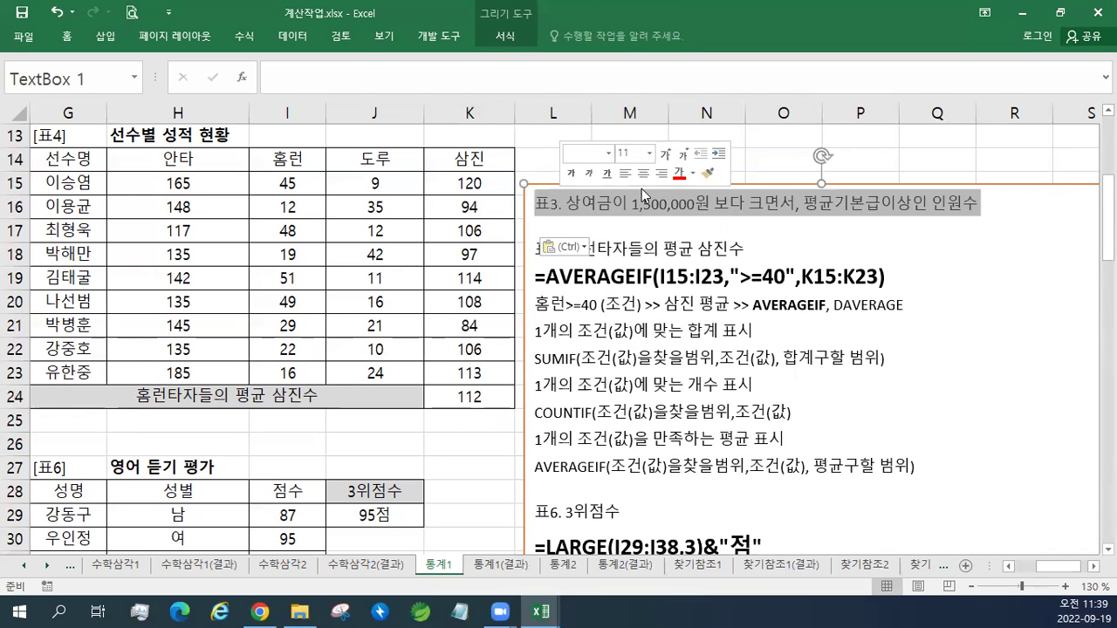
left_click(679, 173)
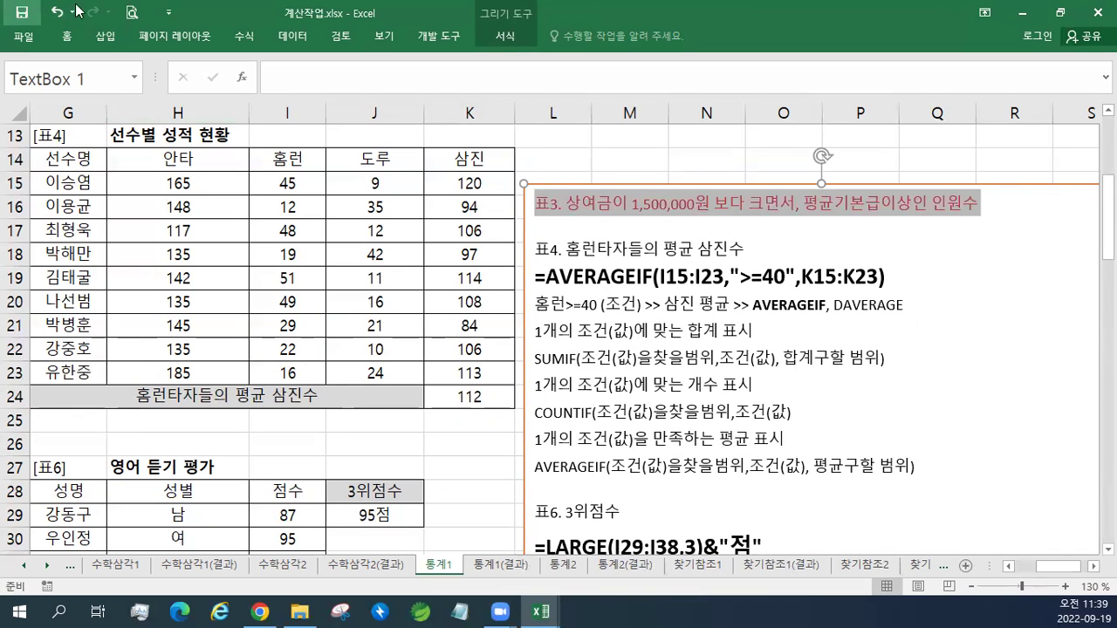
Switch to the 통계2 sheet and keep the workbook window maximized.
left_click(1060, 12)
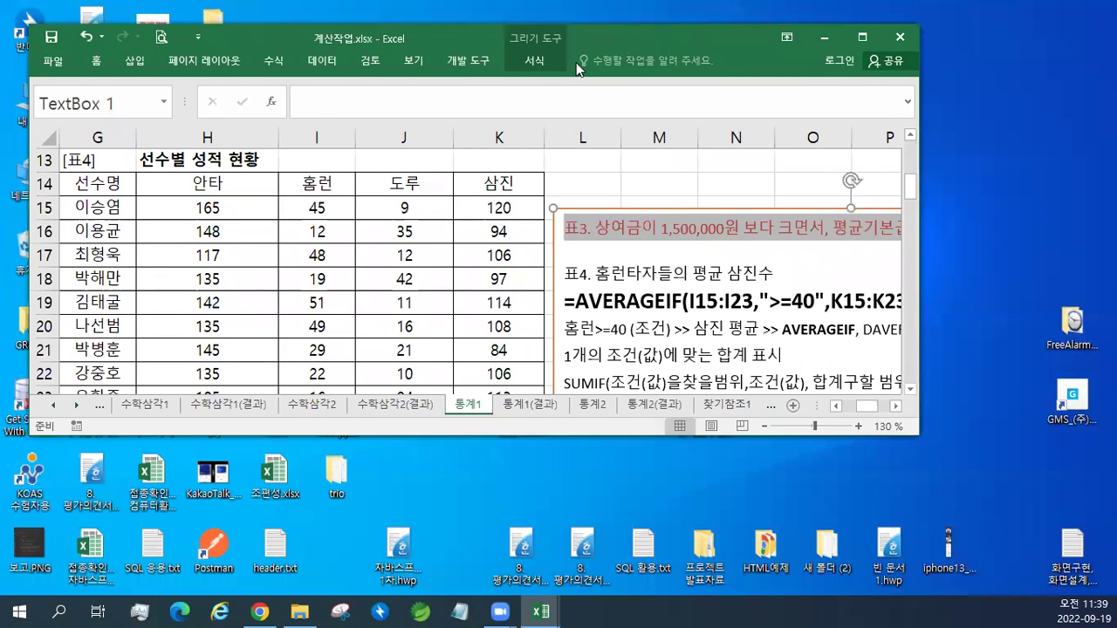
left_click_drag(614, 34, 589, 13)
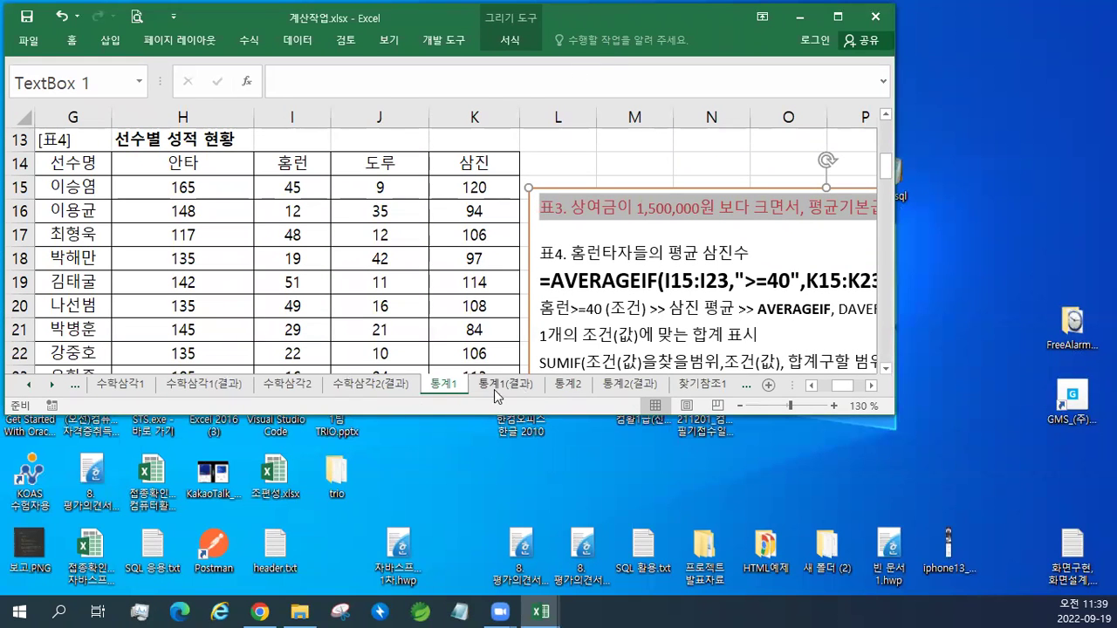
left_click(560, 385)
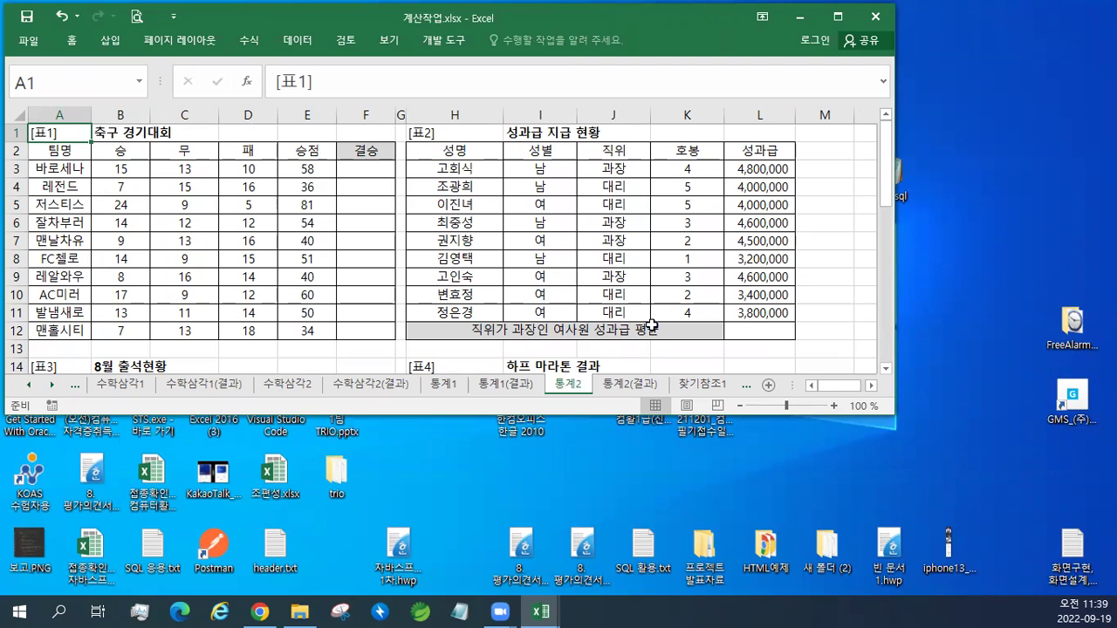
left_click(838, 18)
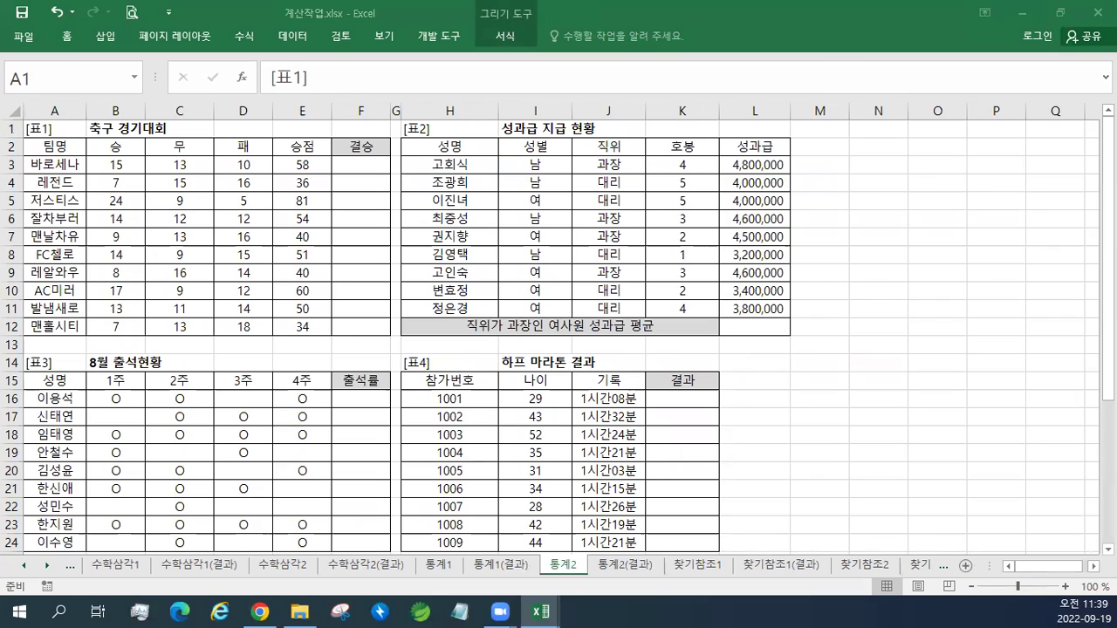
Paste the red note 교재94페이지 into cell F1, above the 결승 column of 표1.
key("ctrl+c")
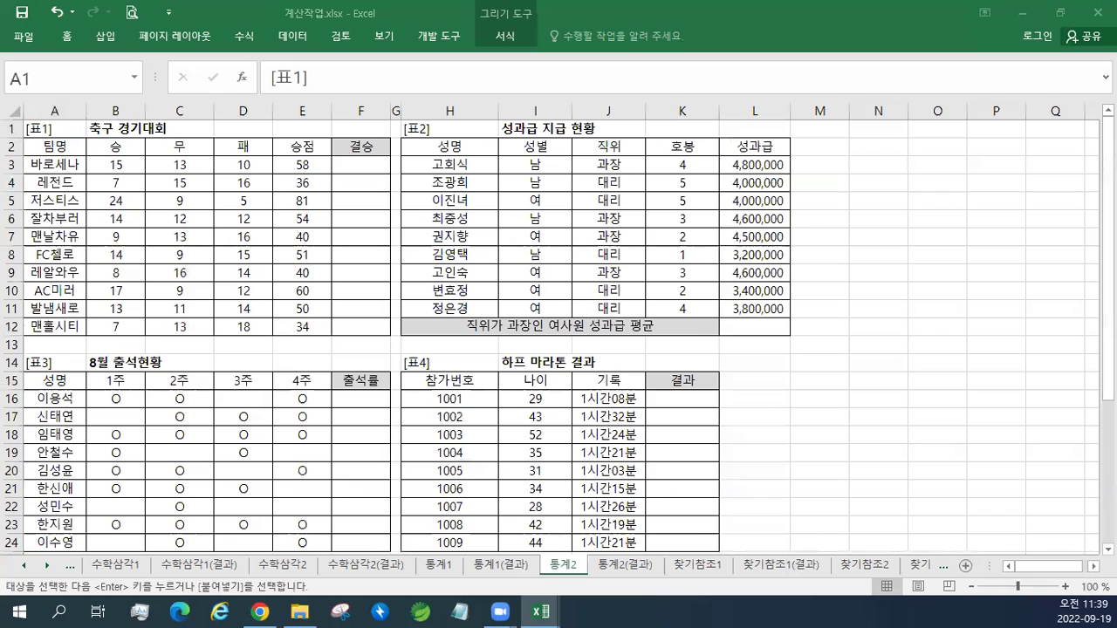
right_click(354, 129)
left_click(384, 200)
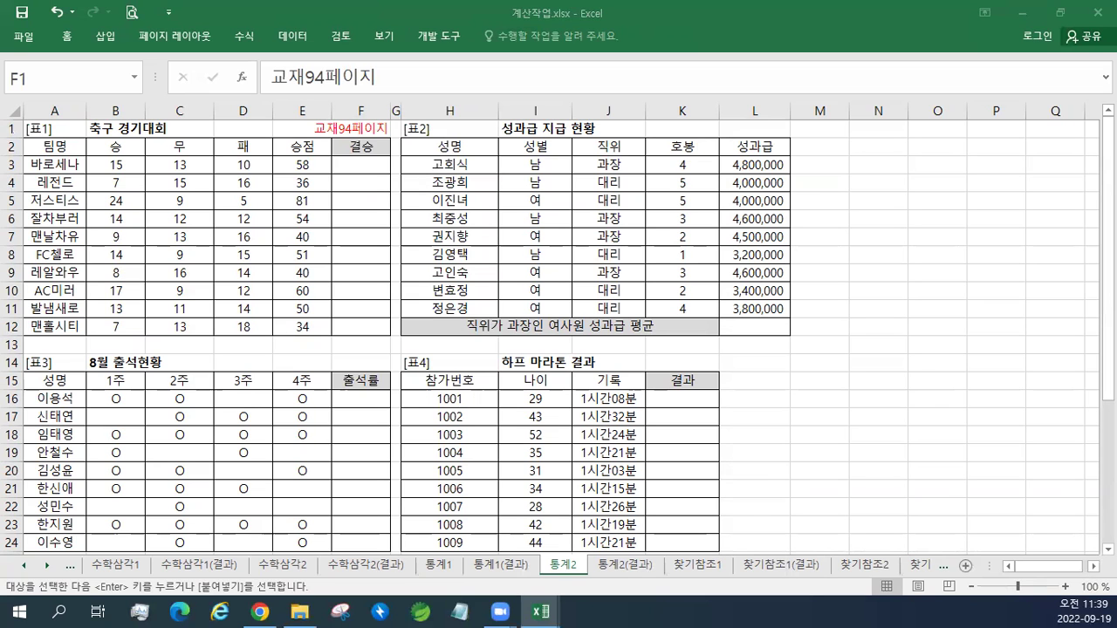
key("Escape")
scroll(787, 362, "down", 3)
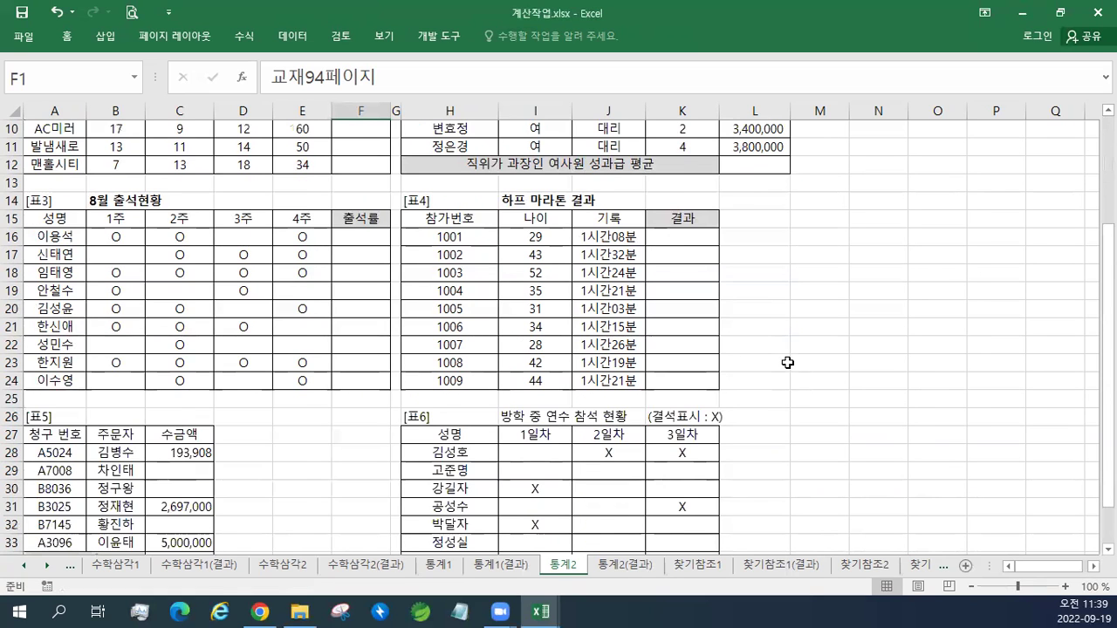
scroll(788, 362, "up", 3)
right_click(360, 130)
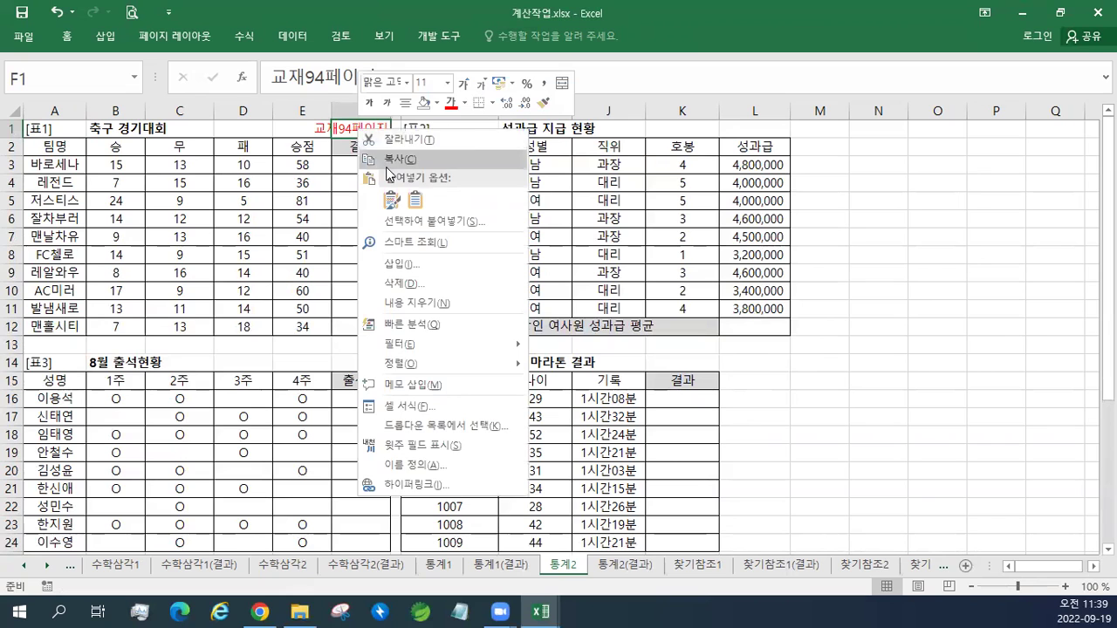
left_click(393, 160)
scroll(393, 262, "down", 4)
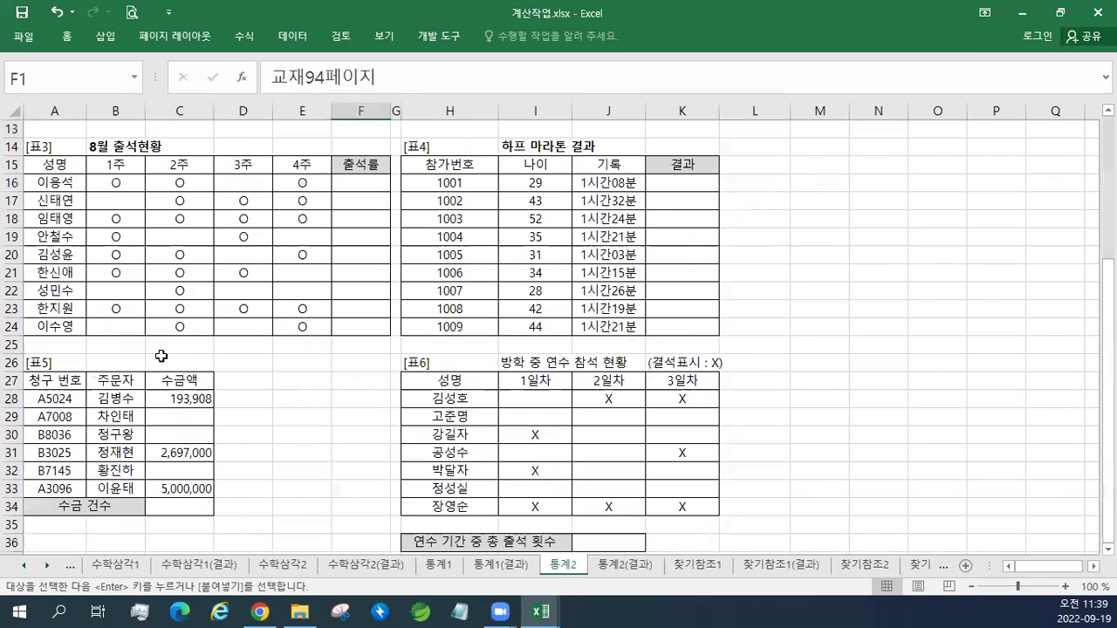
right_click(161, 355)
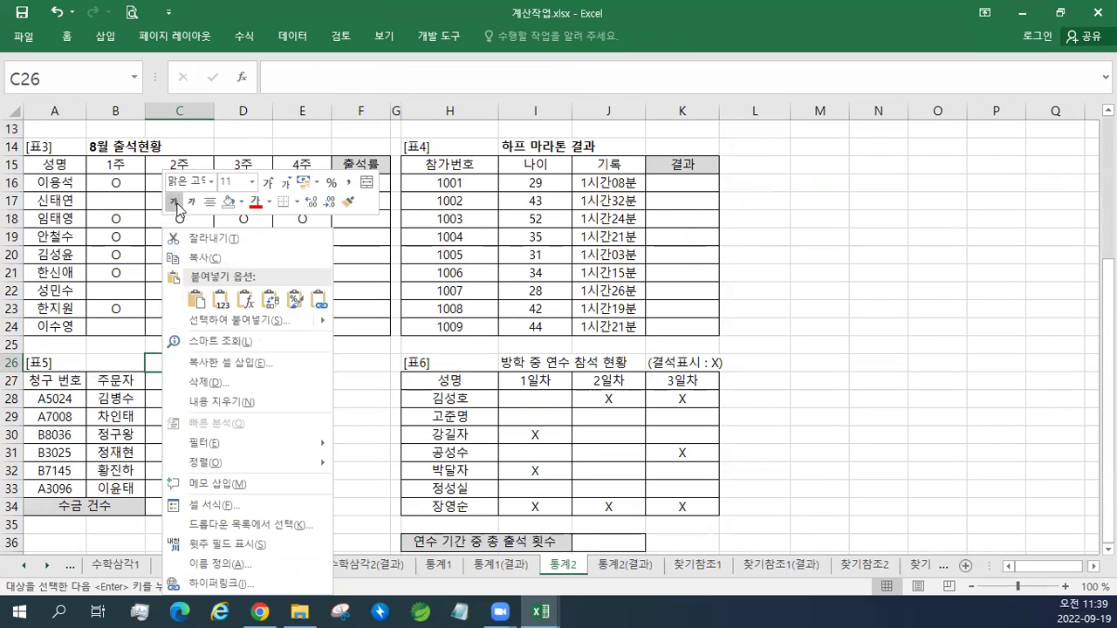
left_click(256, 202)
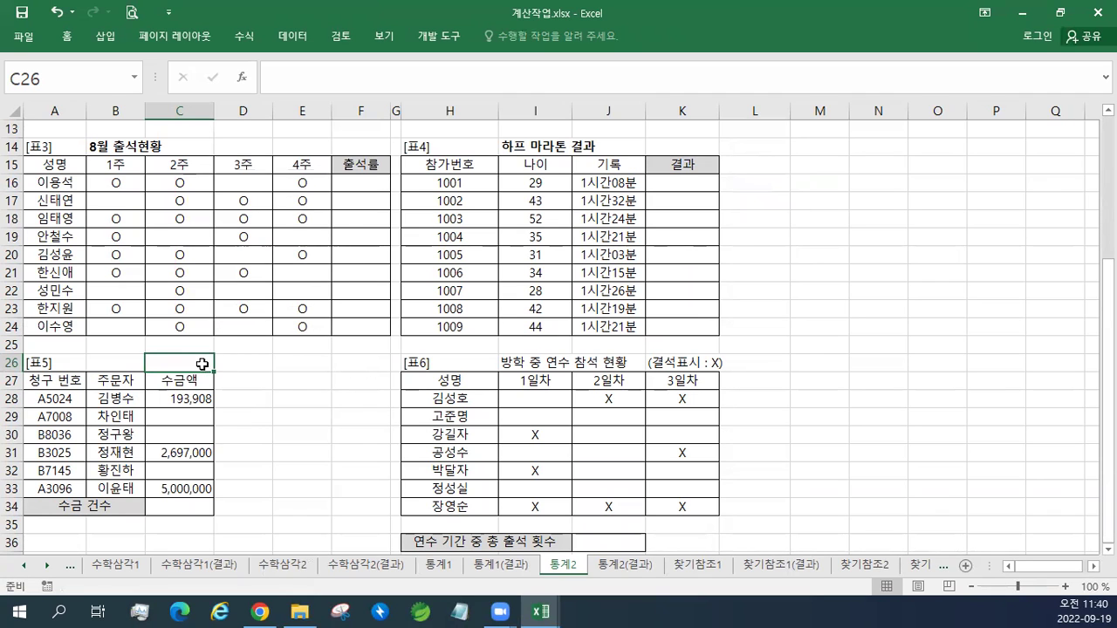
Copy the red 교재94페이지 note from F1 into C26, above the 수금액 column of 표5.
scroll(322, 372, "up", 4)
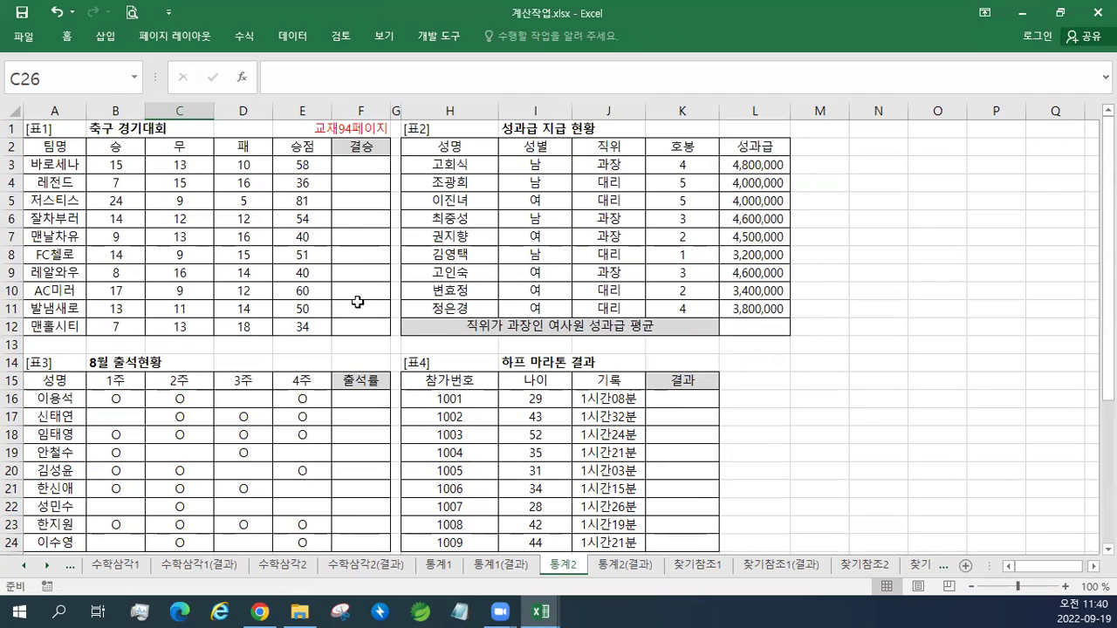
left_click(359, 130)
key("ctrl+c")
scroll(279, 478, "down", 3)
left_click(168, 413)
key("ctrl+v")
scroll(167, 413, "down", 4)
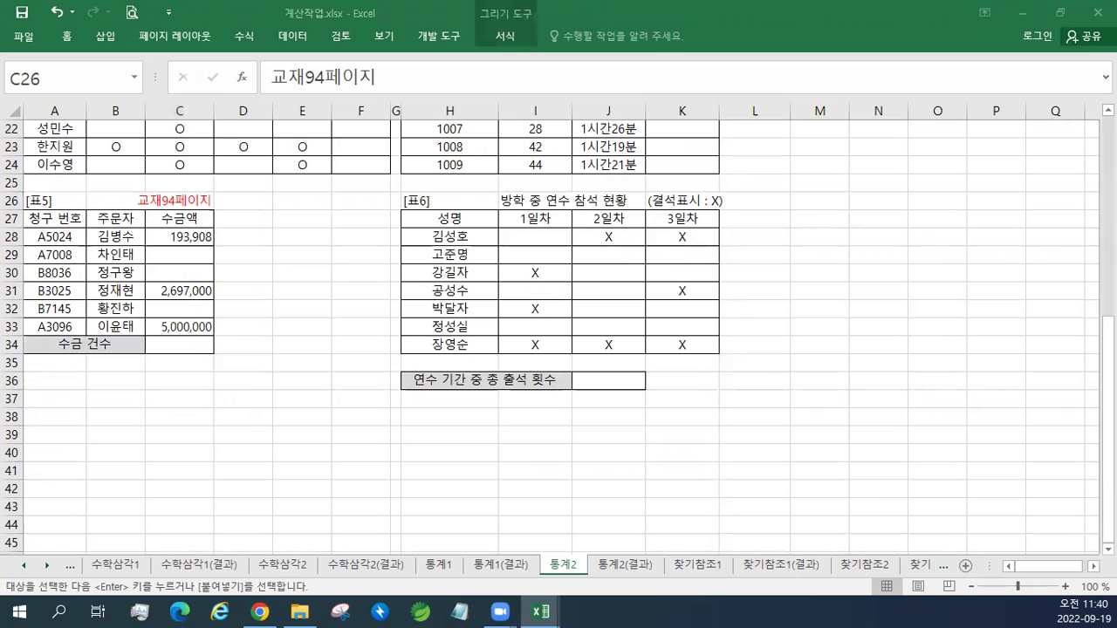
key("Escape")
Add a text box beside 표5 containing the 표5. 수금 건수 notes on COUNT and the & operator, and apply the orange outline shape style.
scroll(890, 467, "up", 2)
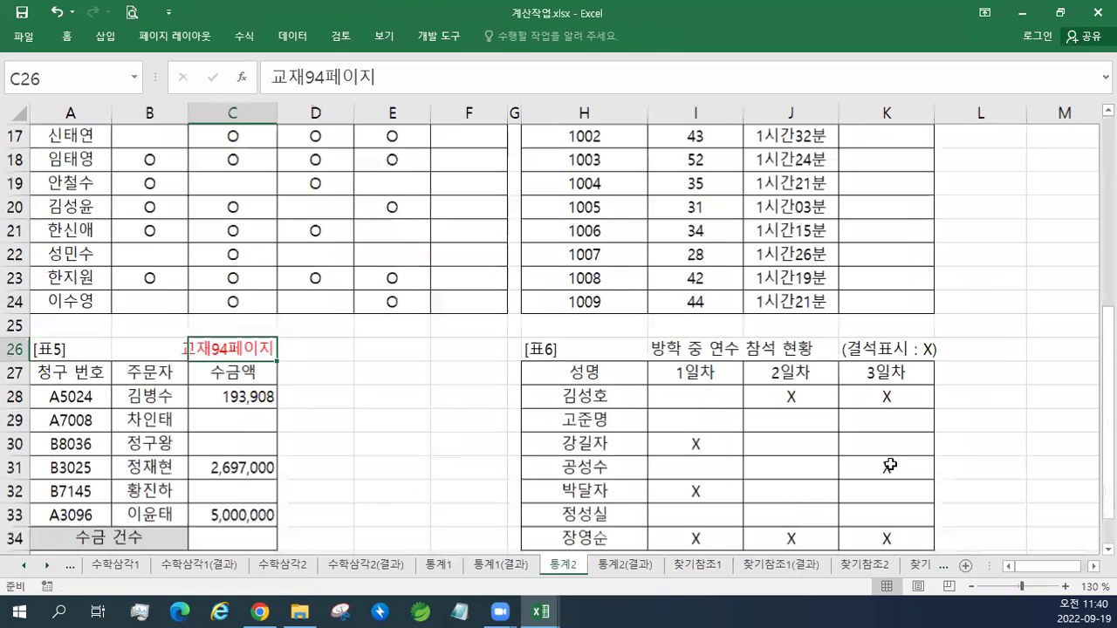
scroll(890, 467, "down", 3)
left_click(888, 468)
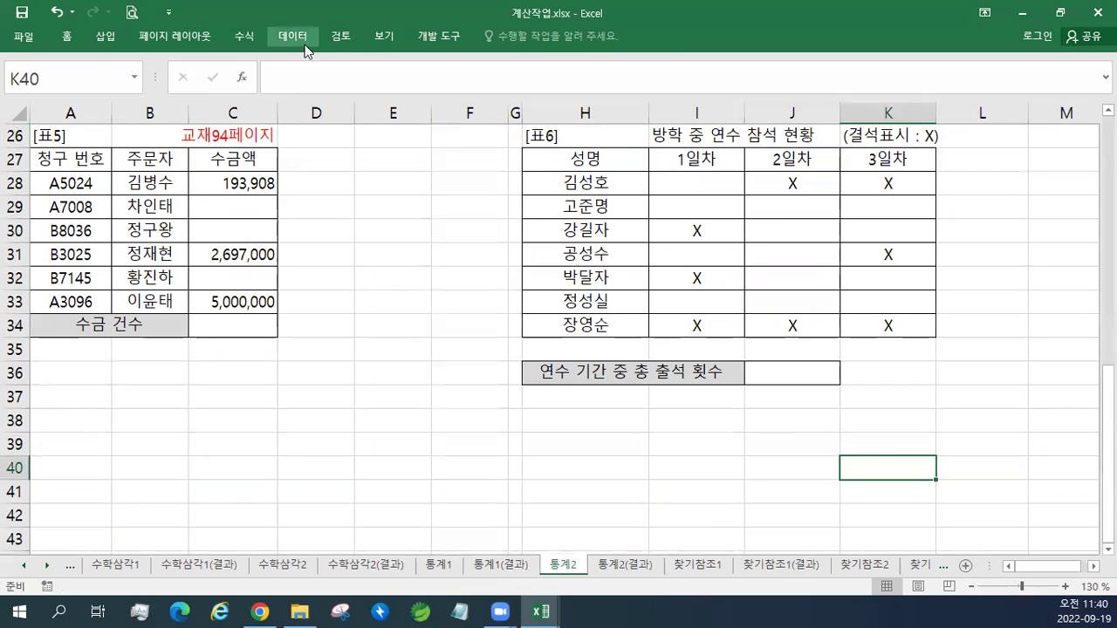
left_click(63, 48)
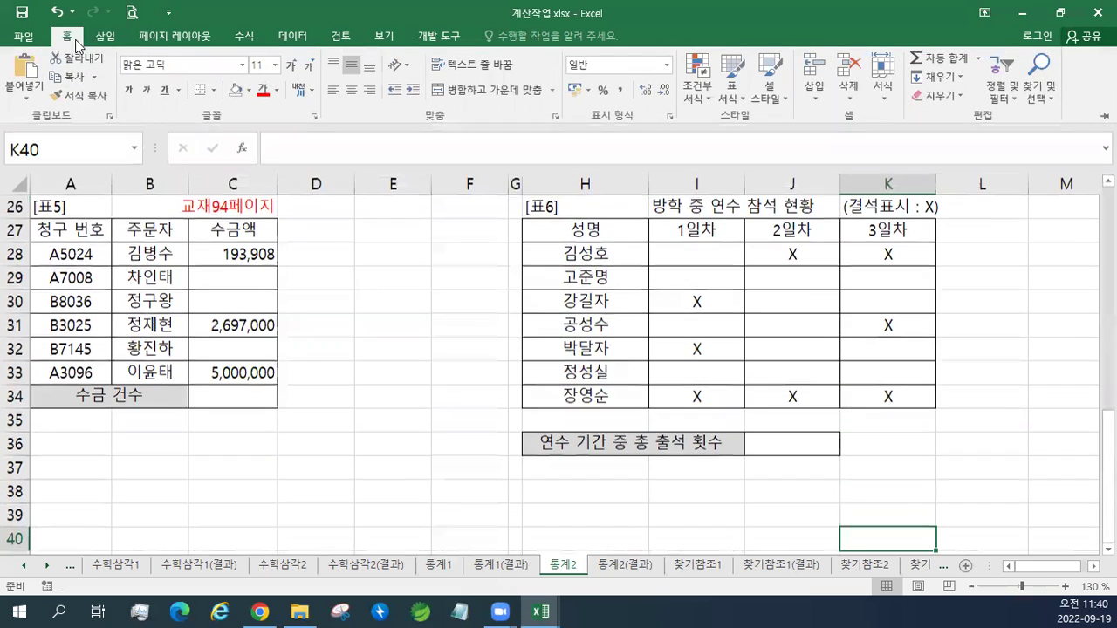
left_click(105, 39)
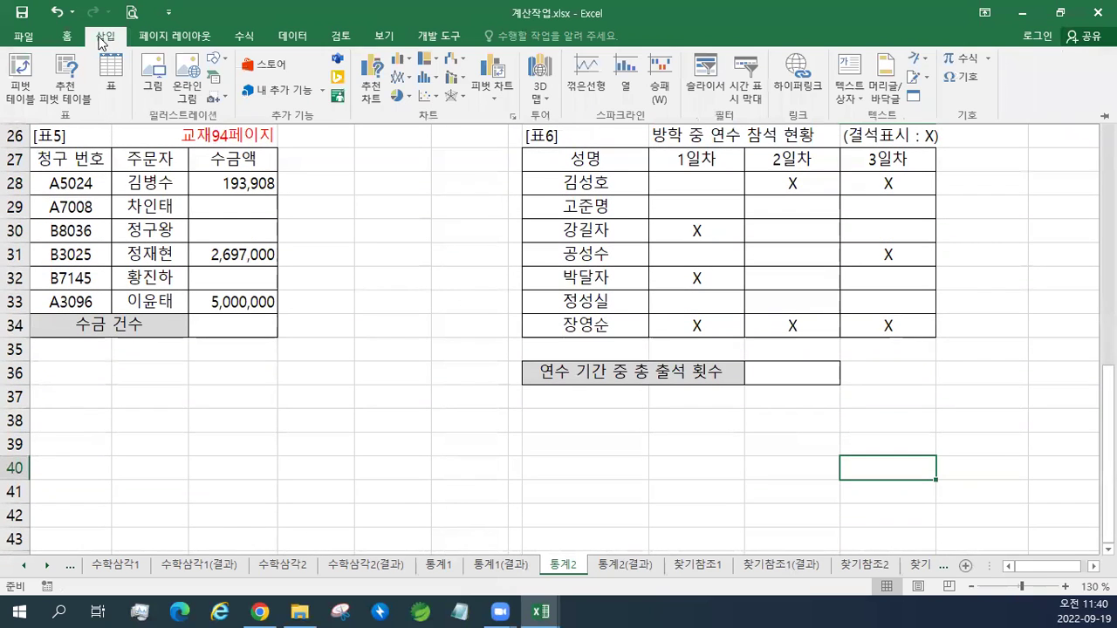
left_click(107, 40)
left_click(111, 39)
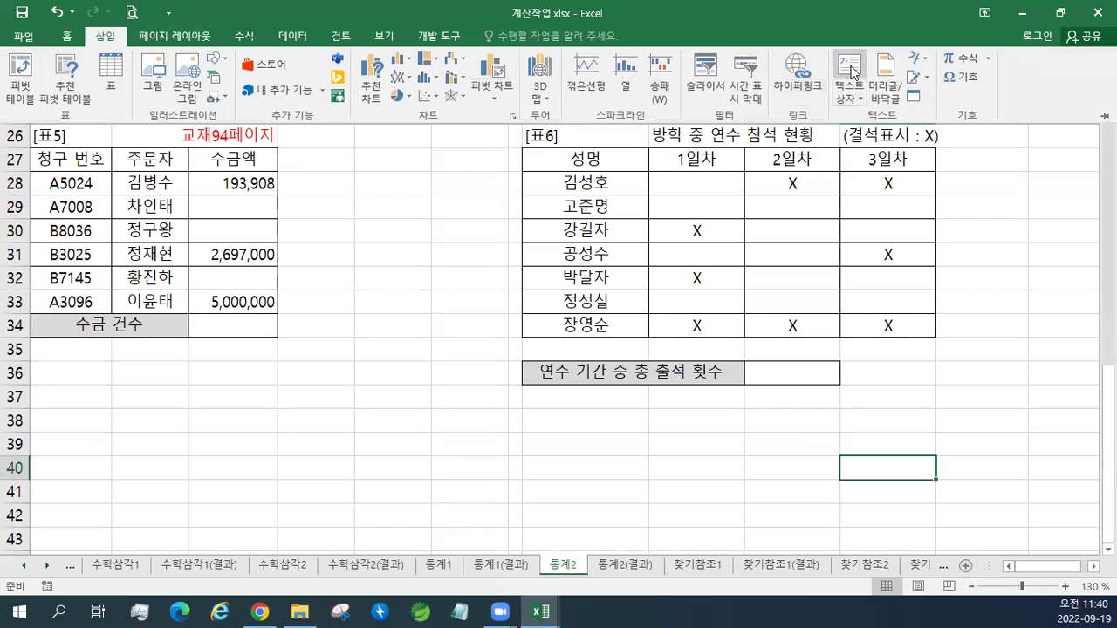
left_click(806, 68)
left_click(351, 182)
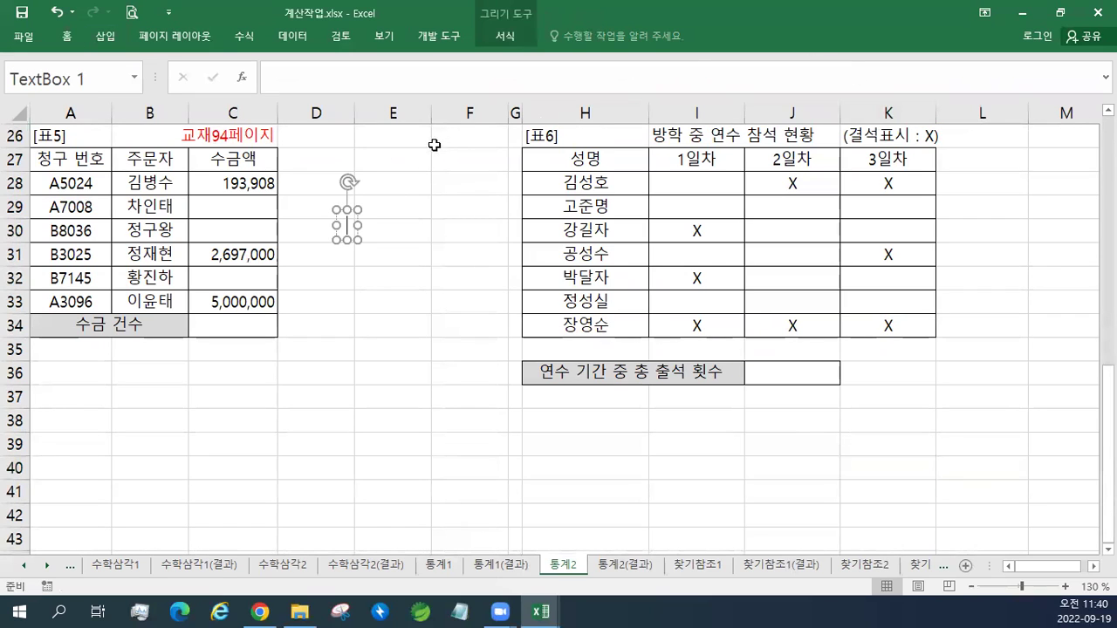
key("ctrl+v")
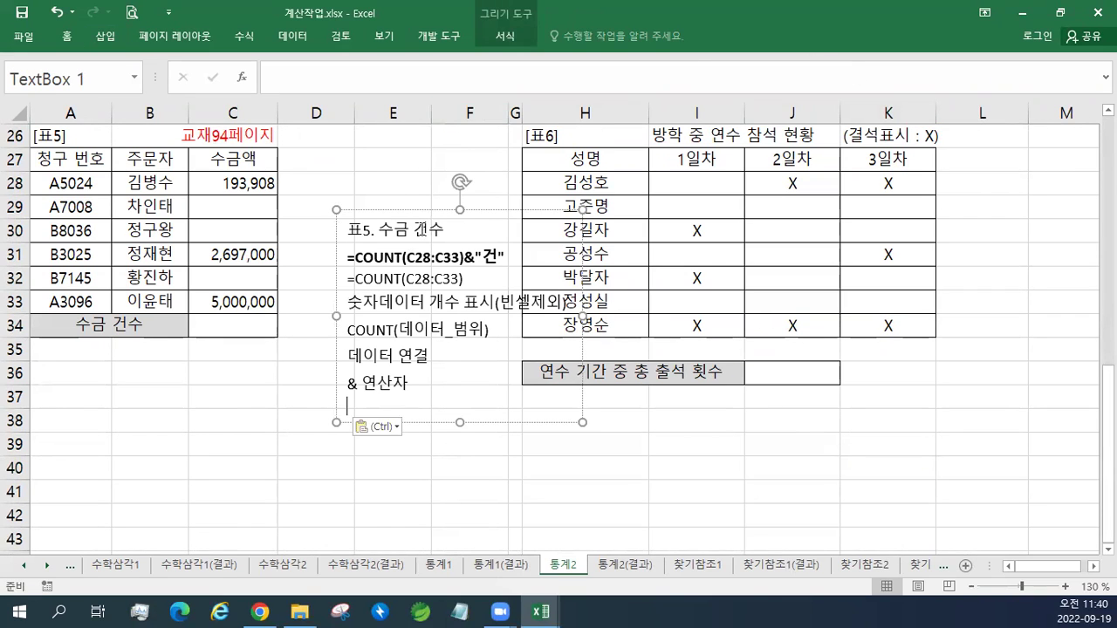
left_click(496, 45)
left_click(328, 75)
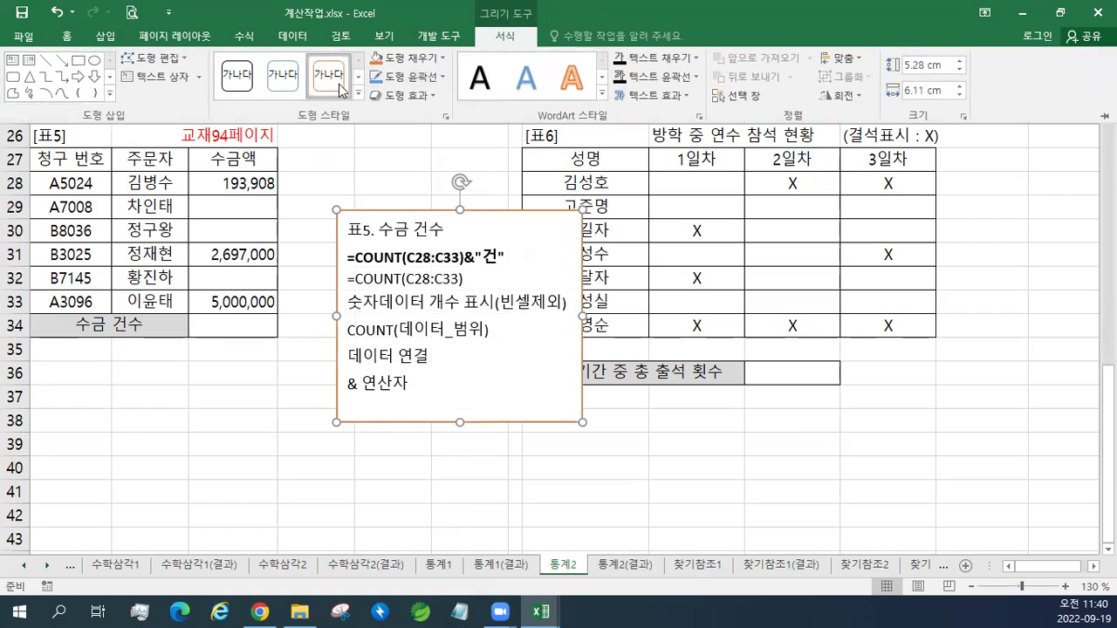
Enlarge the two COUNT formula lines in the 표5. 수금 건수 note text box to 16 pt.
left_click_drag(488, 287, 327, 261)
left_click(432, 221)
left_click(432, 221)
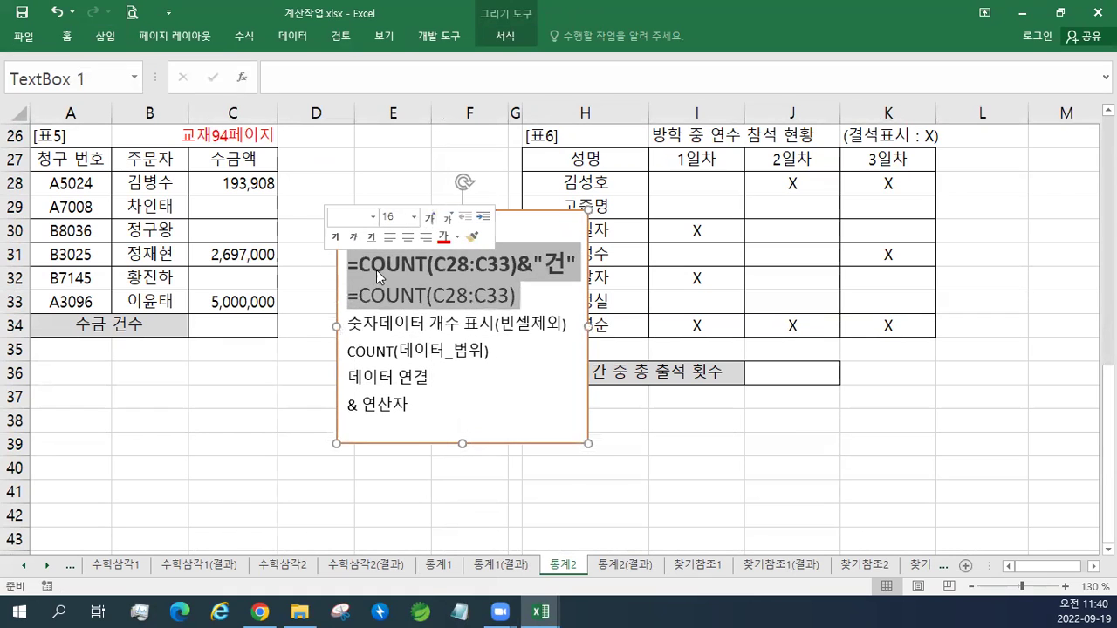
Enter =COUNT(C28:C33)&"건" in the 수금 건수 cell C34 of 표5.
left_click(271, 336)
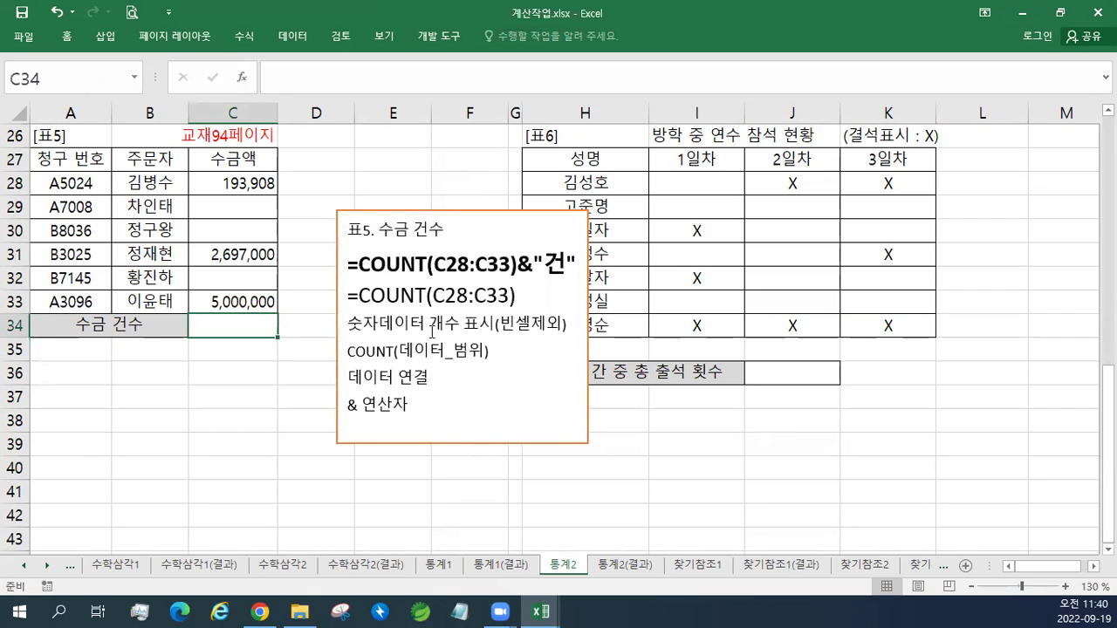
type("\\")
key("BackSpace")
type("=COUNT")
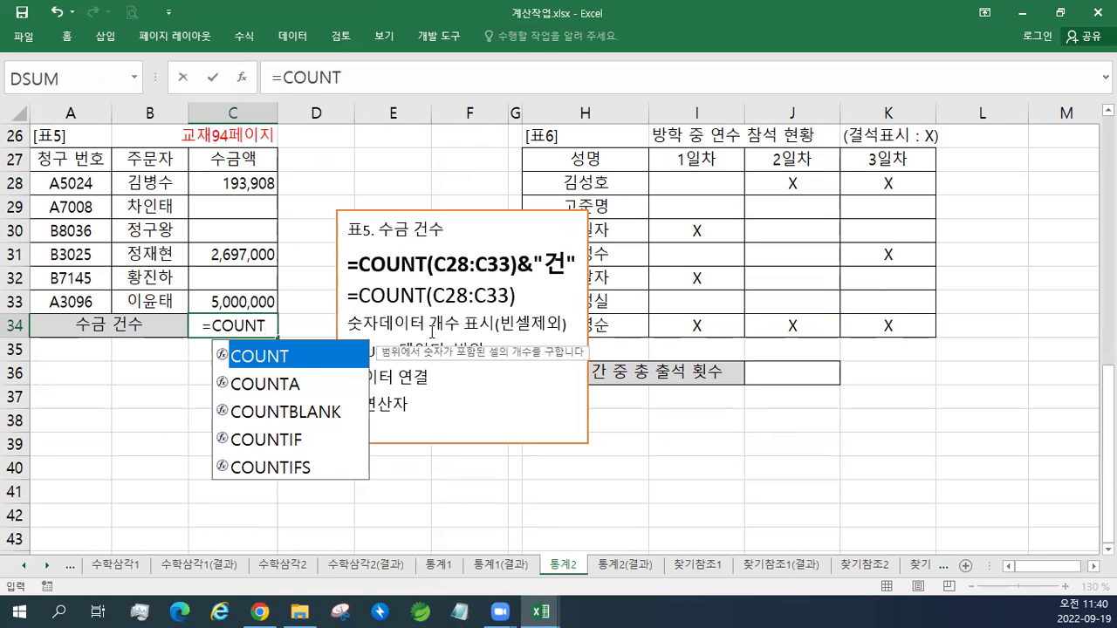
type("(")
left_click_drag(232, 184, 262, 301)
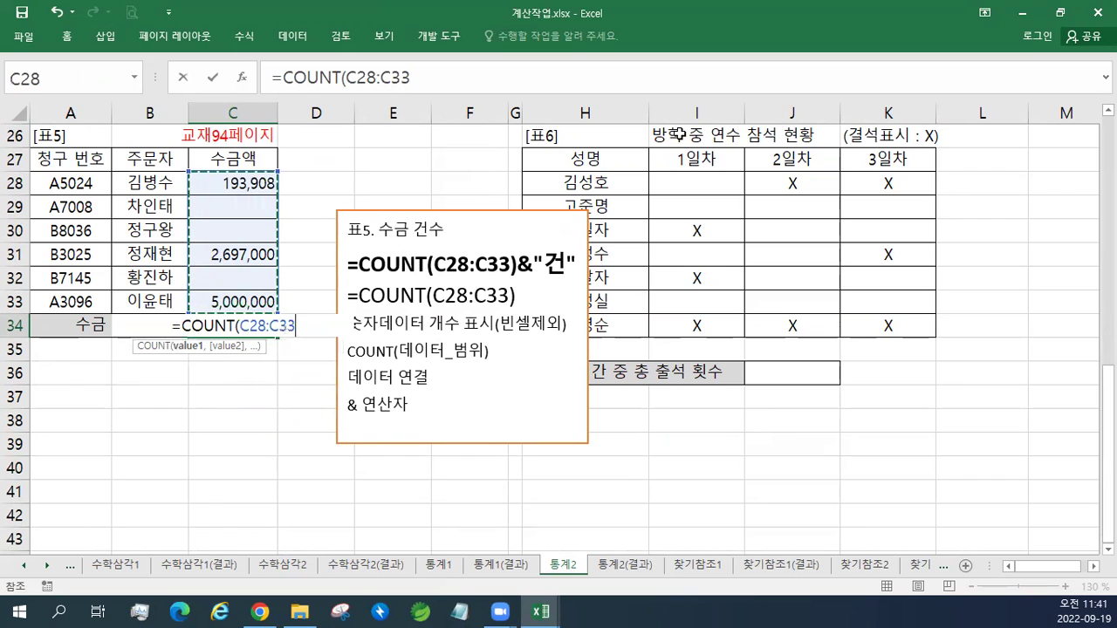
type(")")
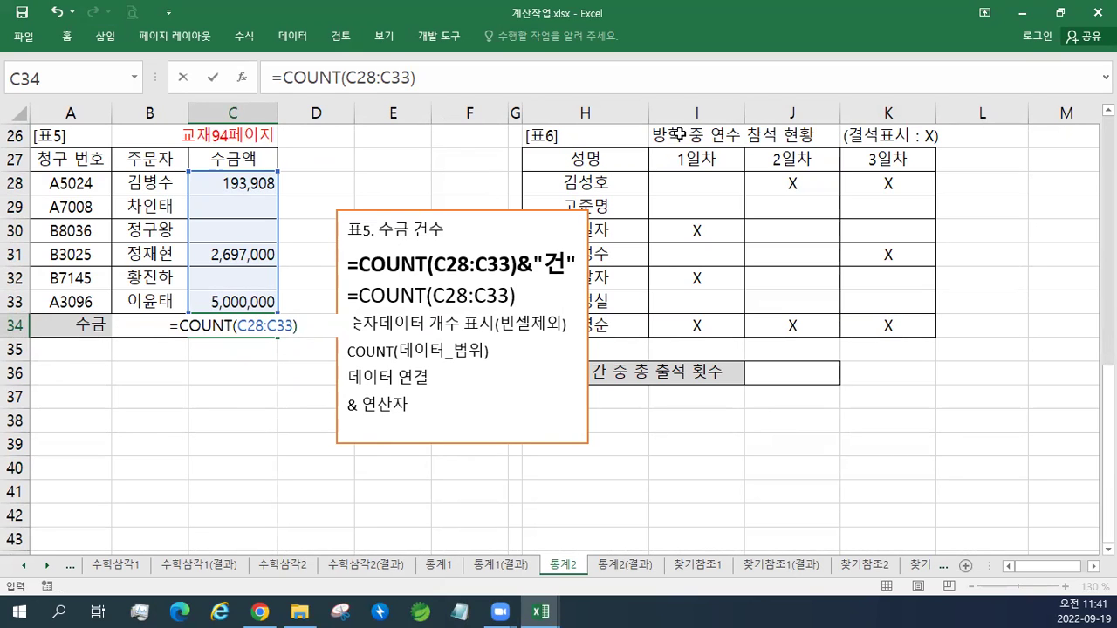
type("&")
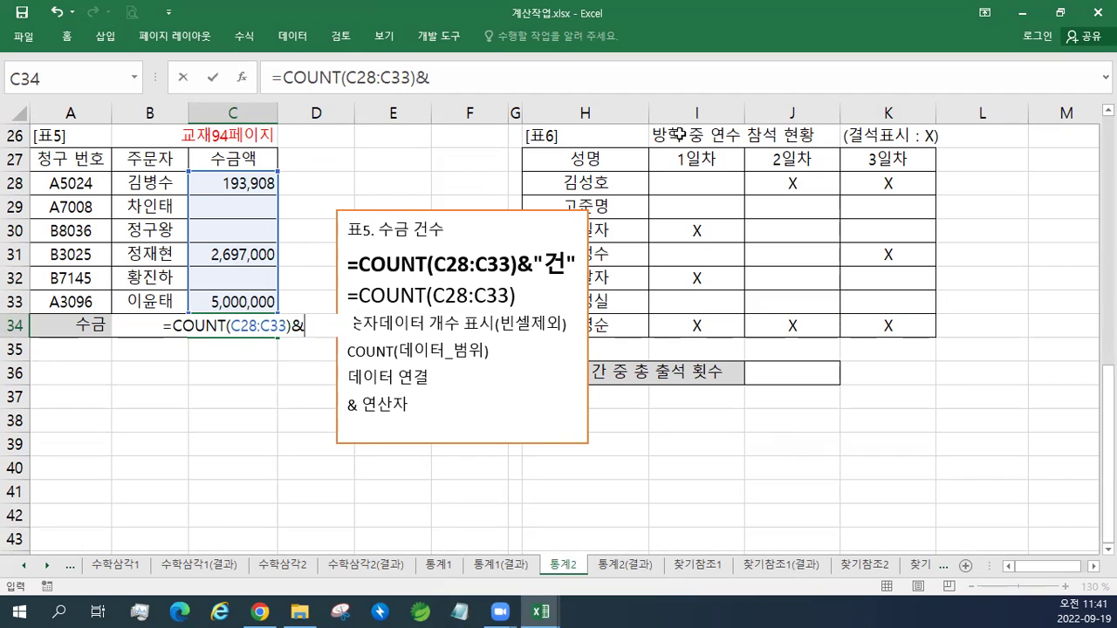
type("\"")
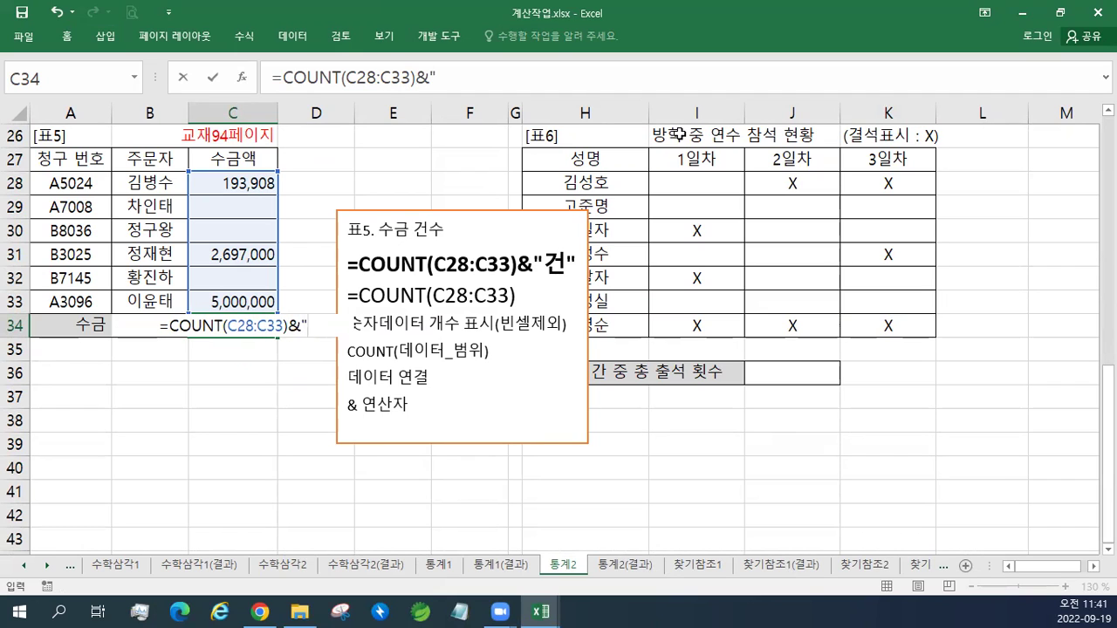
type("R")
key("BackSpace")
type("건")
key("BackSpace")
key("BackSpace")
key("BackSpace")
type("건")
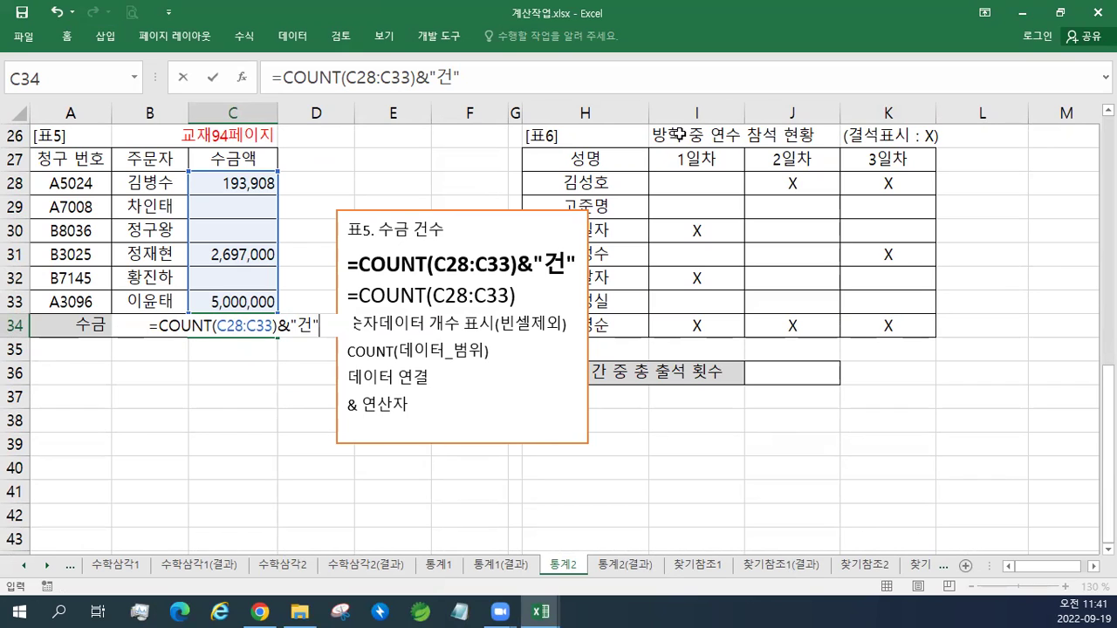
key("Return")
key("Up")
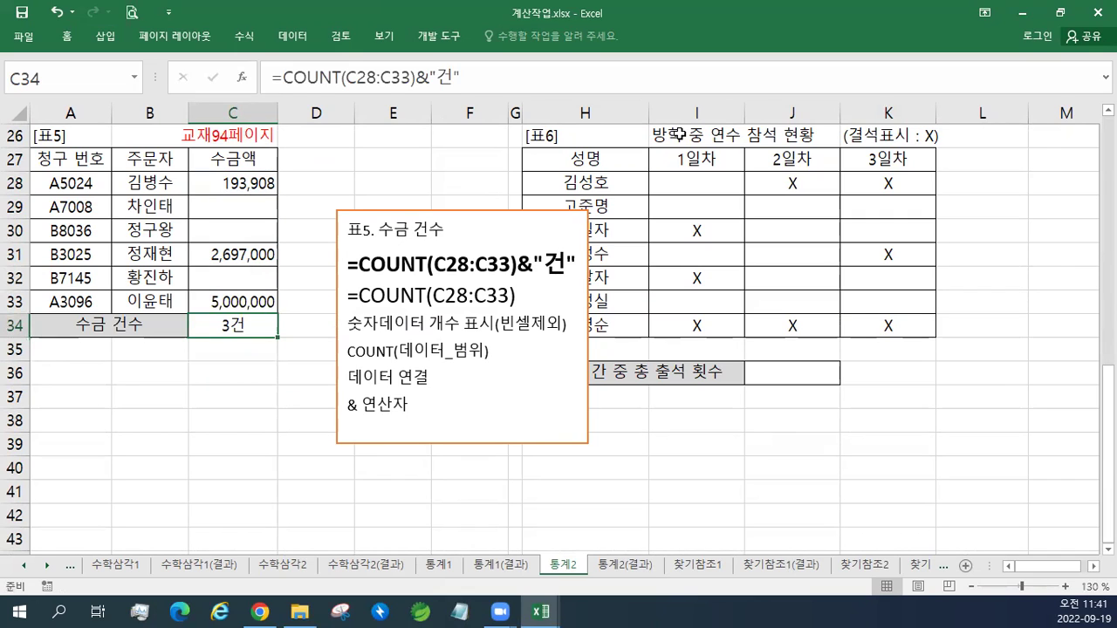
Enter the alternative formula =COUNT(C28,C31,C33)&"건" in C35, counting the filled 수금액 cells individually.
key("Down")
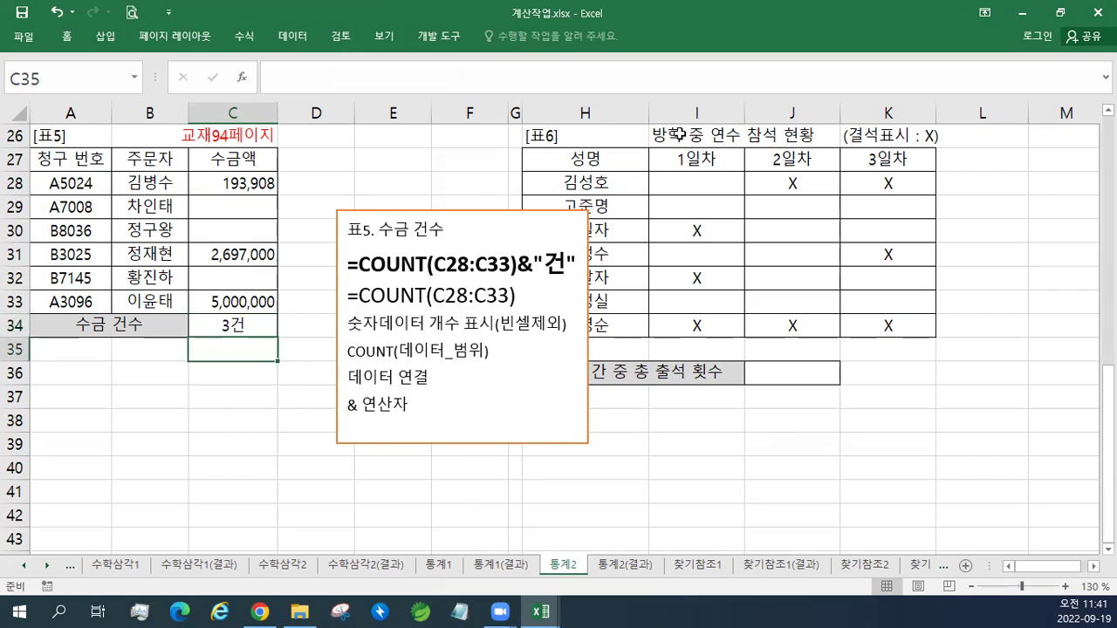
type("=")
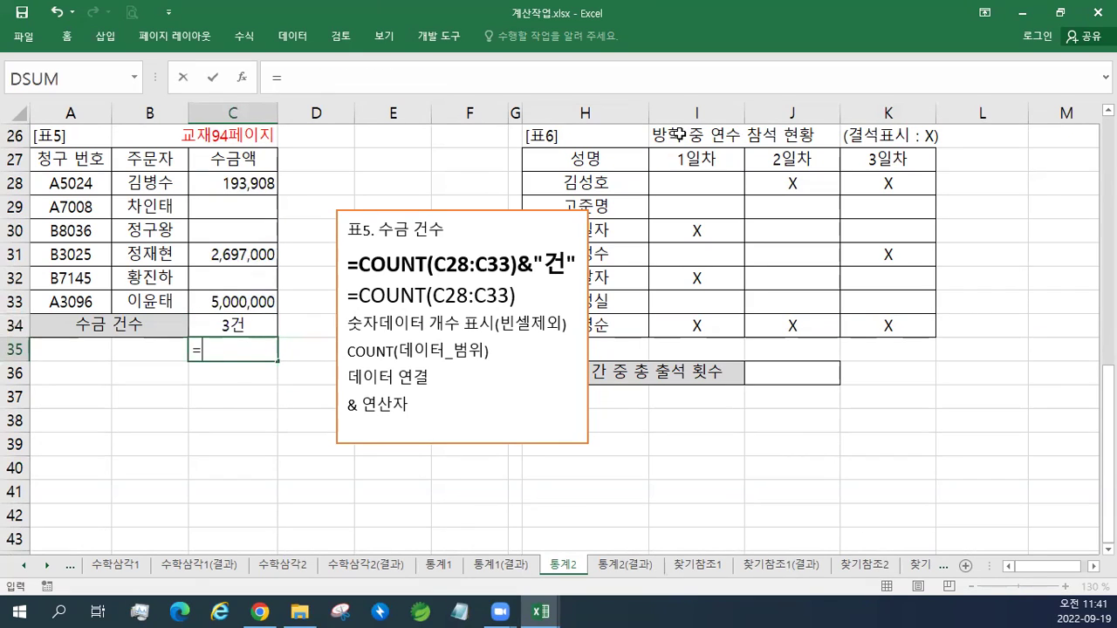
type("COU")
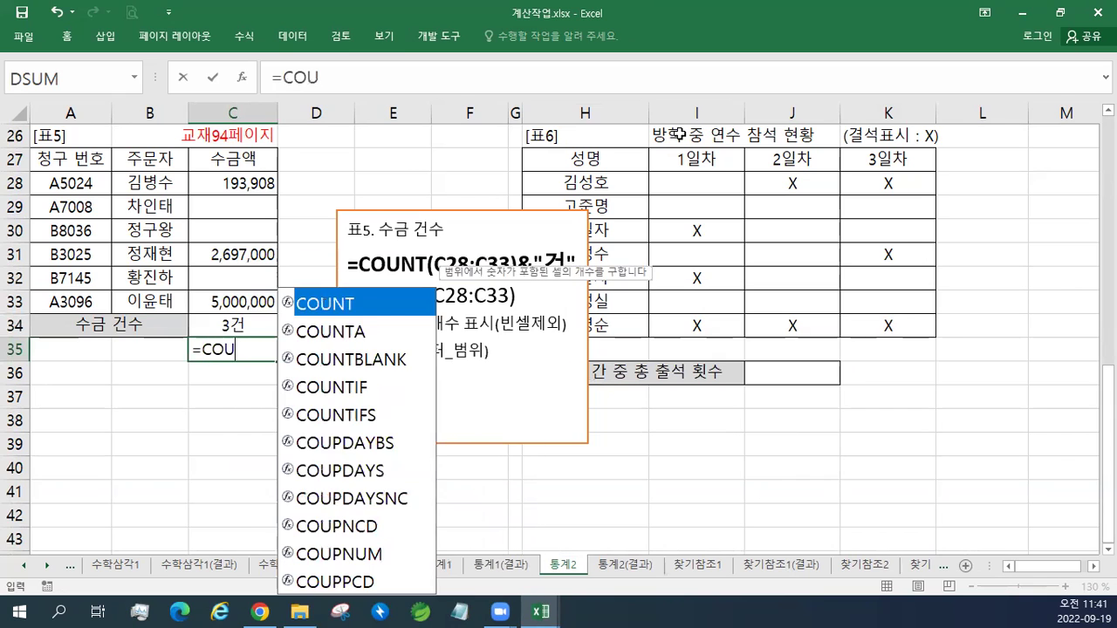
type("NT(")
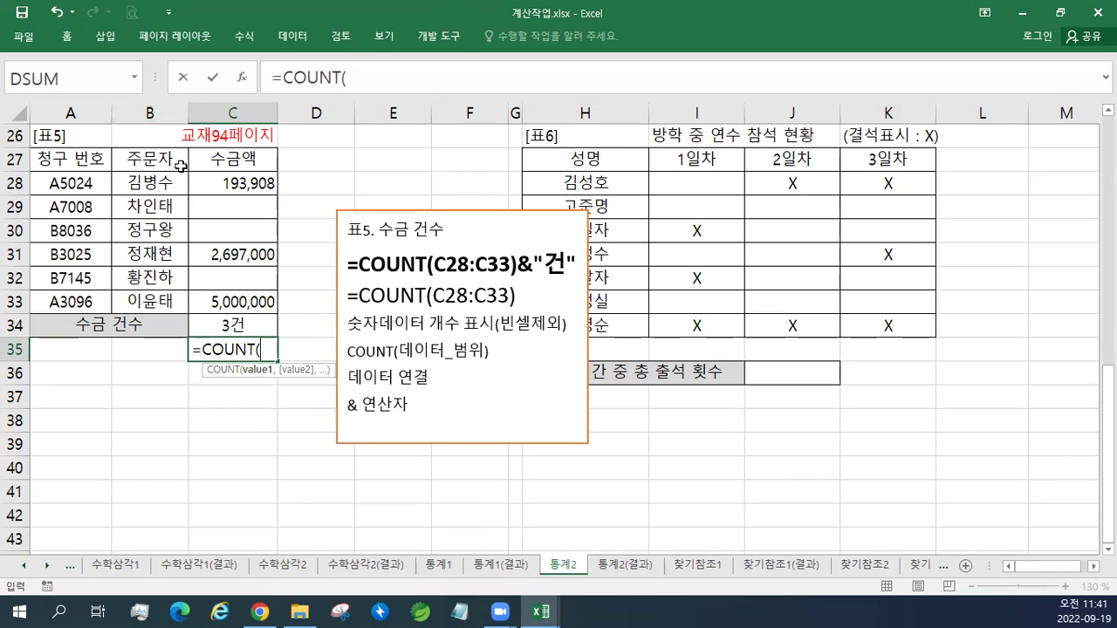
left_click(215, 177)
type(",")
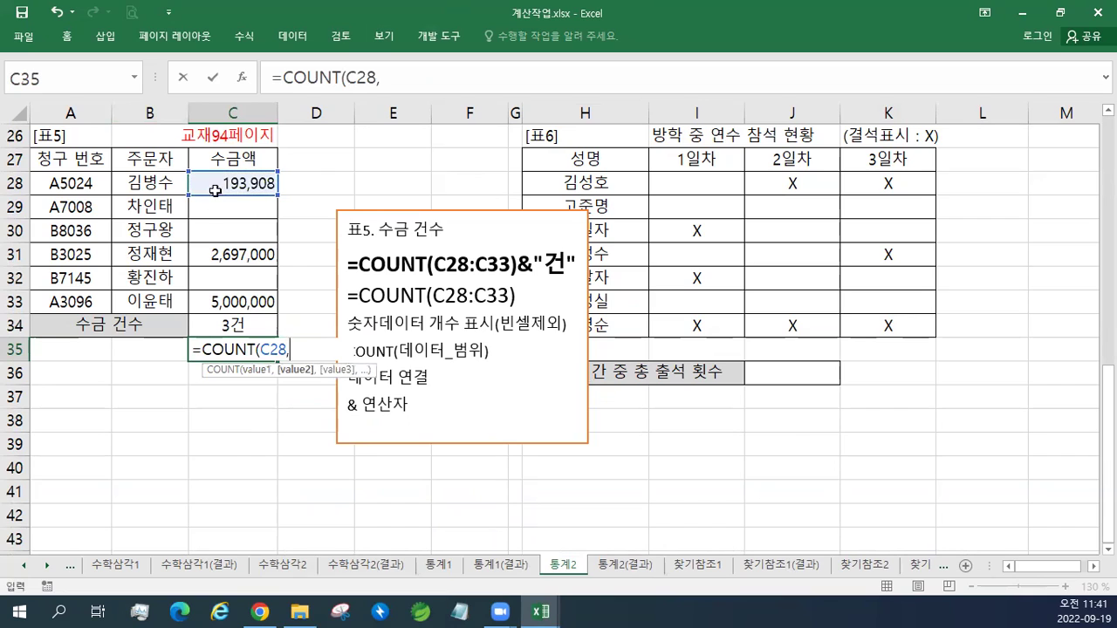
left_click(223, 254)
type(",")
left_click(247, 305)
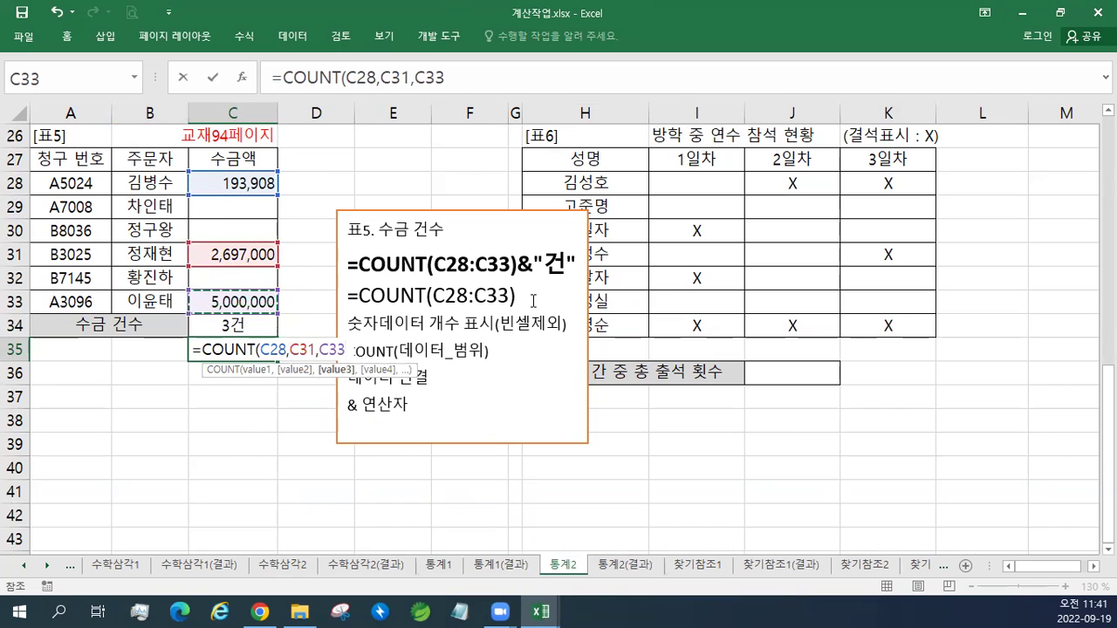
type(")&\"")
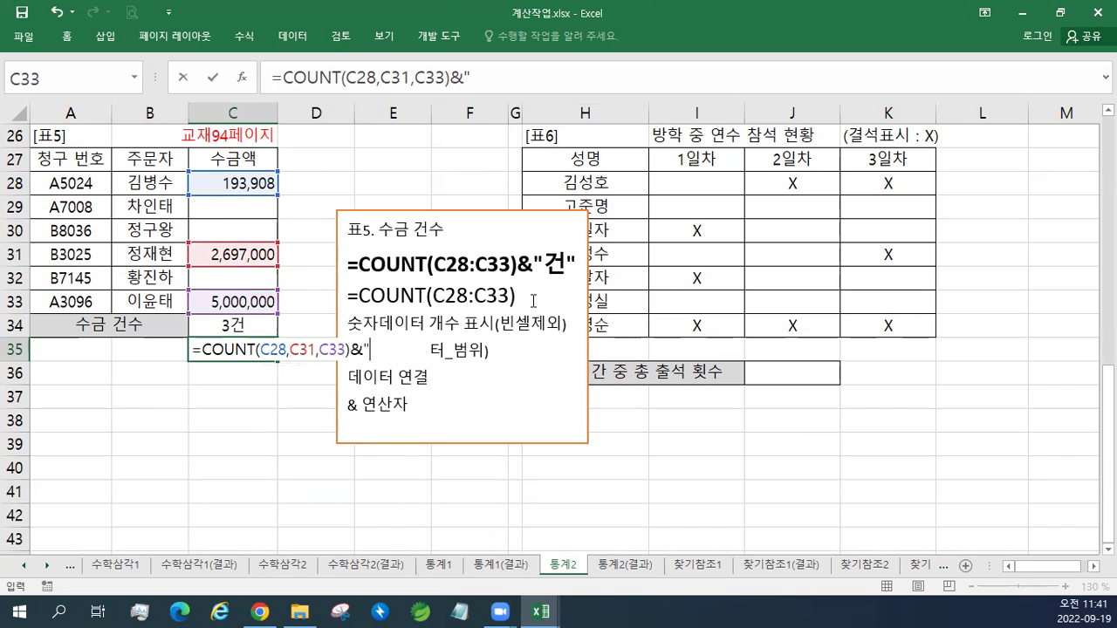
type("rj")
key("BackSpace")
key("BackSpace")
key("Hangul")
type("건\"")
key("ctrl+Return")
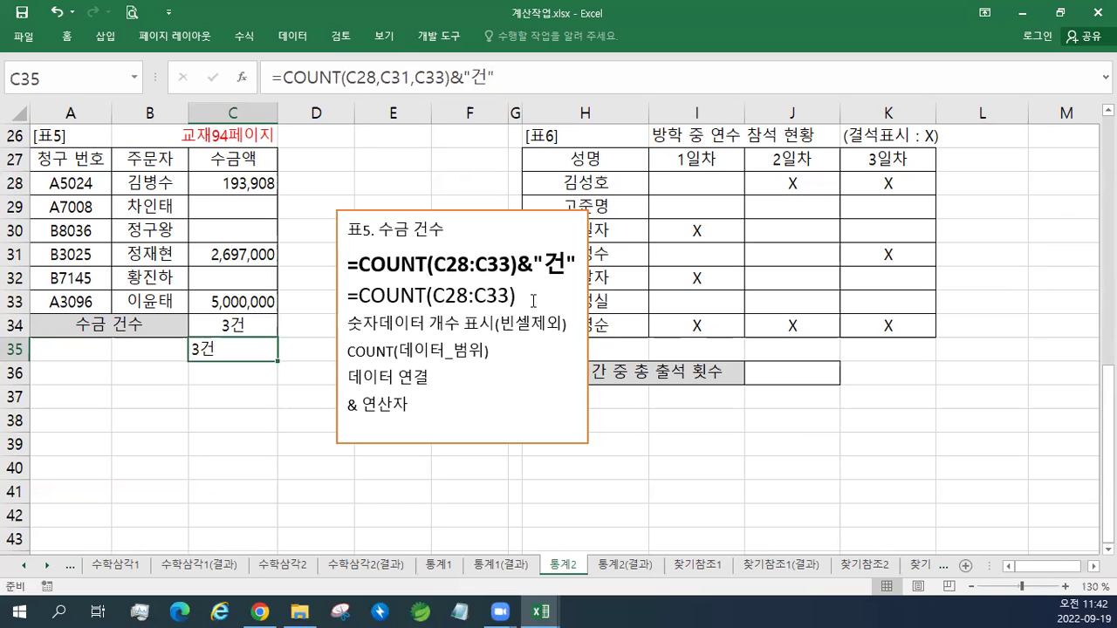
Enter the plain text 3건 in C36, below the two COUNT formulas.
key("Up")
key("Down")
key("Down")
key("Up")
key("Up")
key("Down")
key("Up")
key("Down")
key("Down")
type("3건")
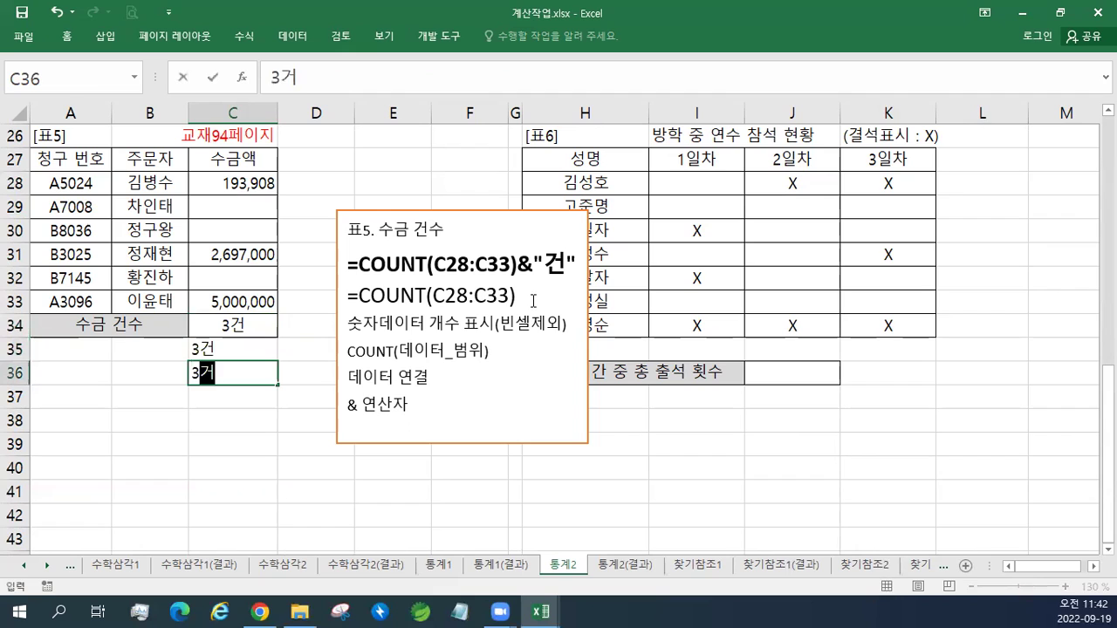
key("Return")
Compare the contents of C34, C35 and C36 to see which cells hold formulas and which holds typed text.
key("Up")
key("Up")
key("Up")
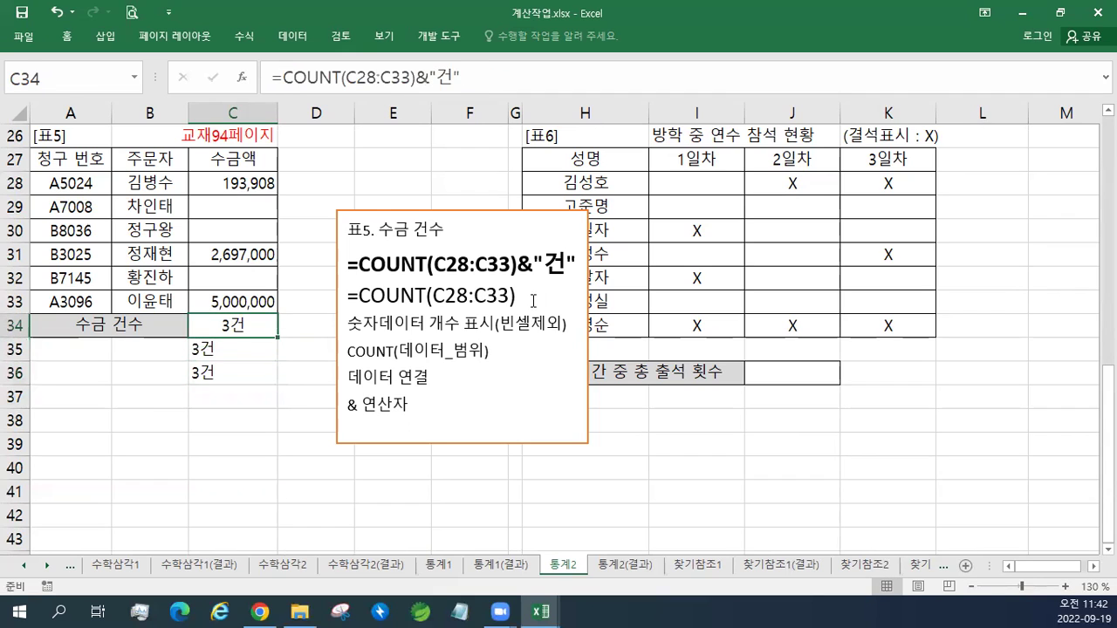
key("Down")
key("Down")
key("Up")
key("Down")
key("Up")
key("Up")
key("Down")
key("Down")
key("Up")
key("Up")
key("Down")
key("Up")
Examine which 수금액 cells the COUNT formulas in C35 and C34 reference, leaving both formulas as they are.
double_click(239, 351)
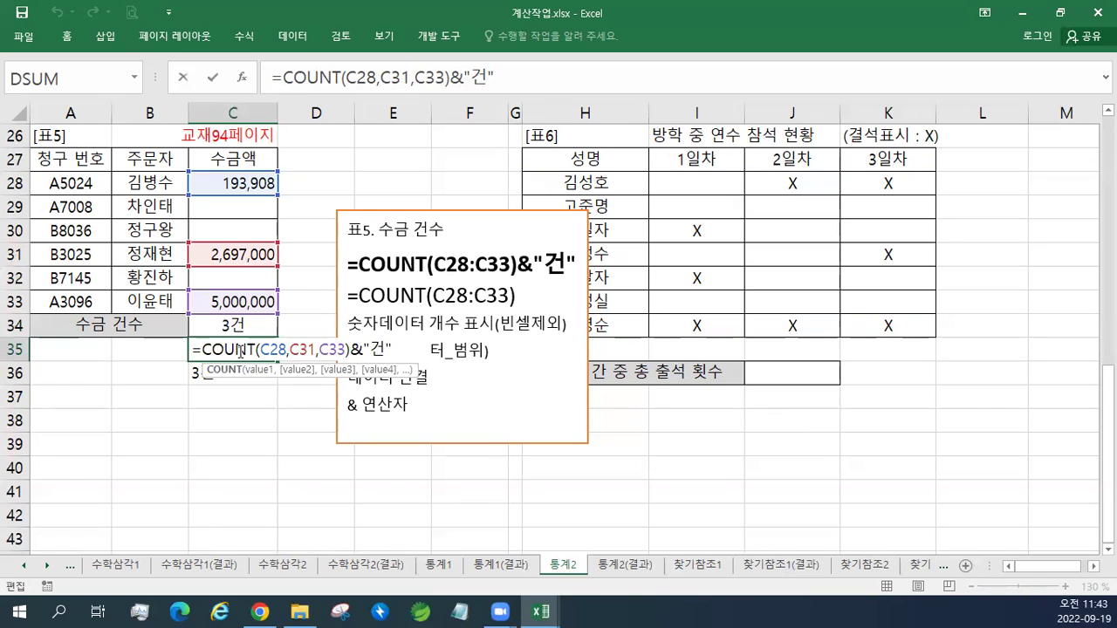
key("Escape")
left_click_drag(225, 183, 217, 301)
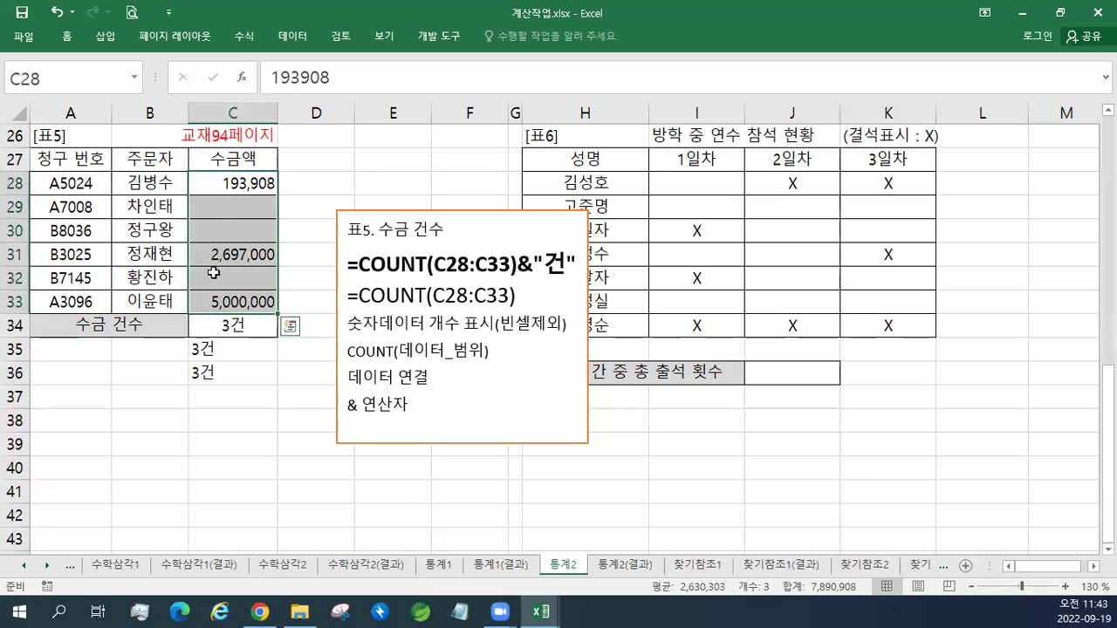
left_click(224, 185)
left_click(218, 255)
left_click(223, 305)
left_click(232, 253)
left_click(238, 185)
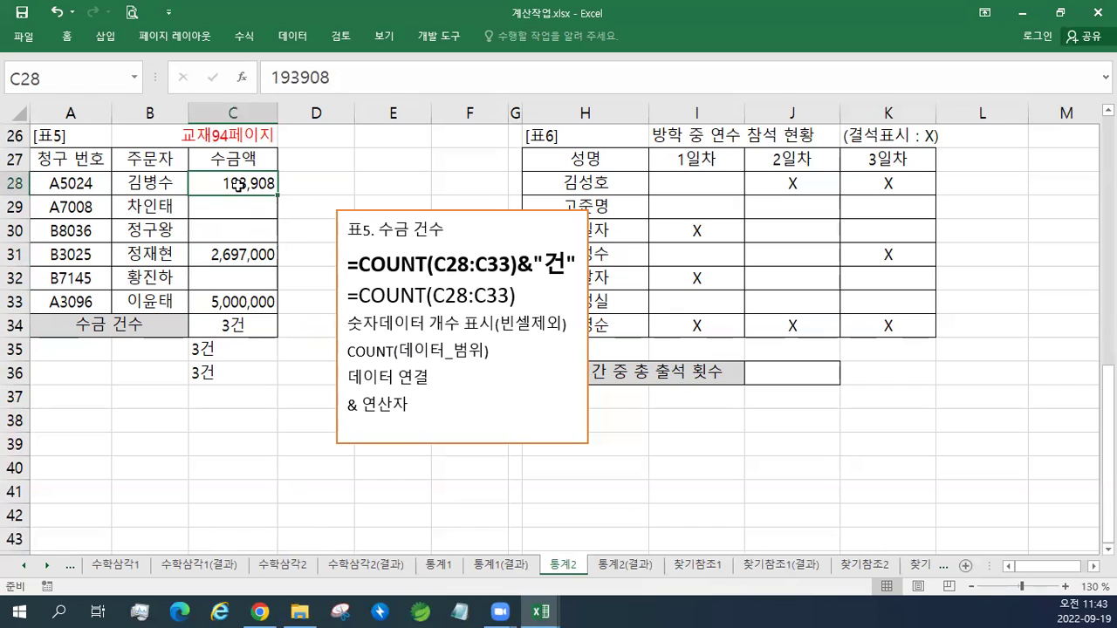
left_click(249, 350)
double_click(264, 349)
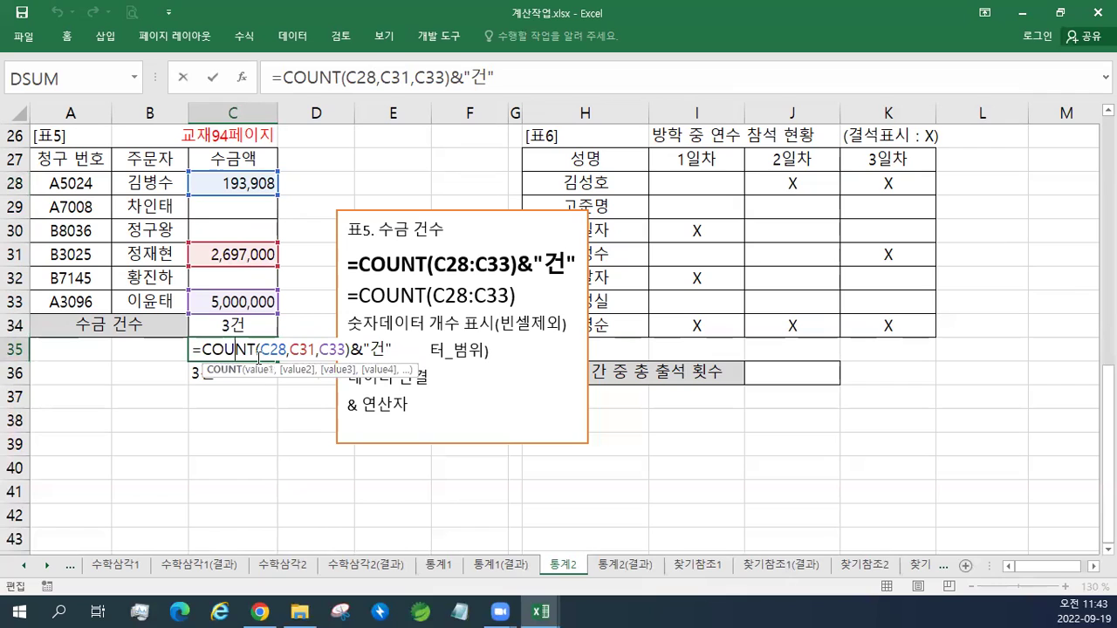
key("Escape")
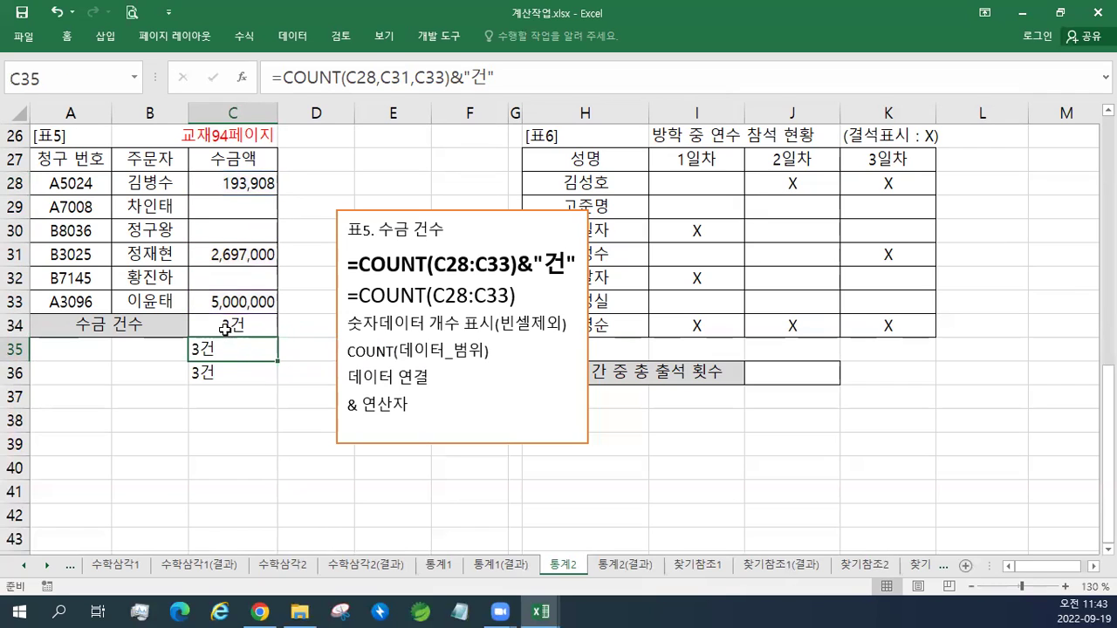
double_click(224, 325)
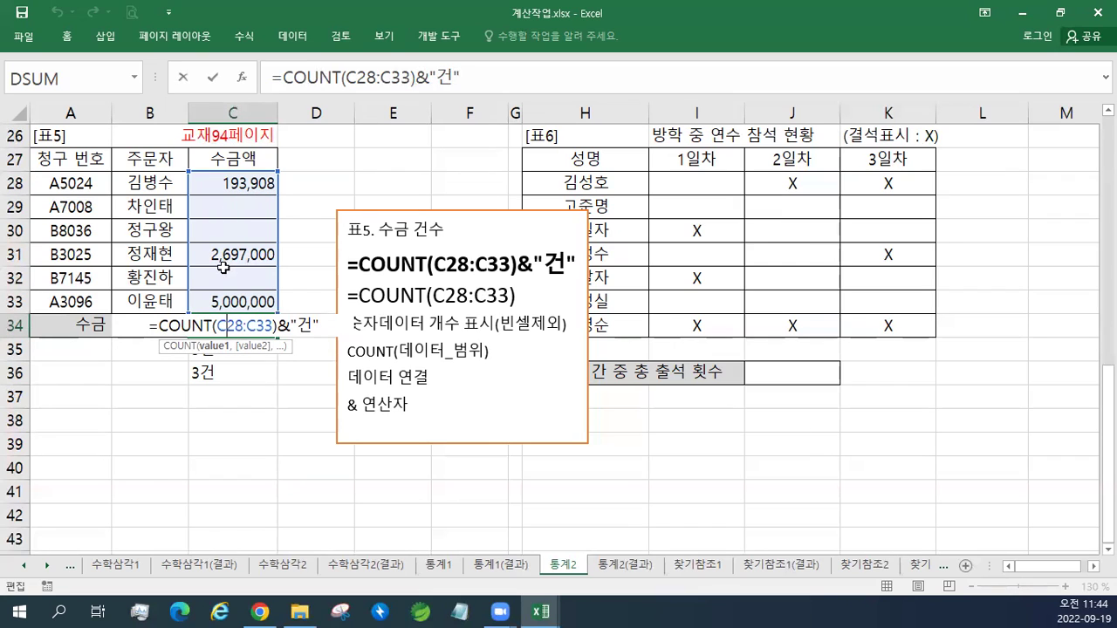
key("Return")
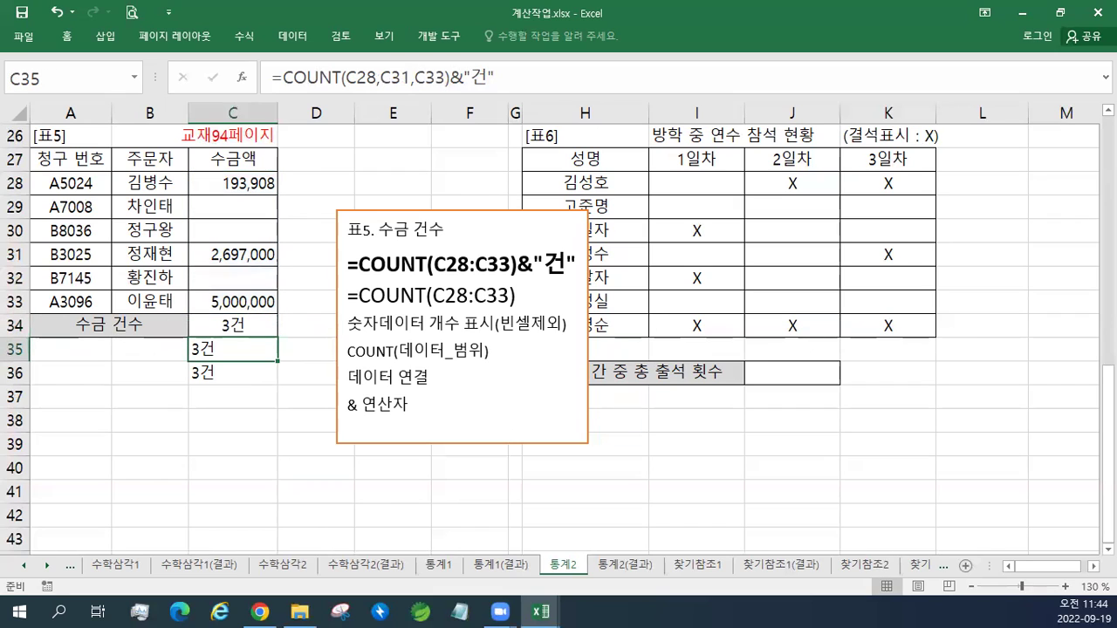
Move the 표5. 수금 건수 note text box into the empty area beside 표6, starting at column L.
left_click(461, 326)
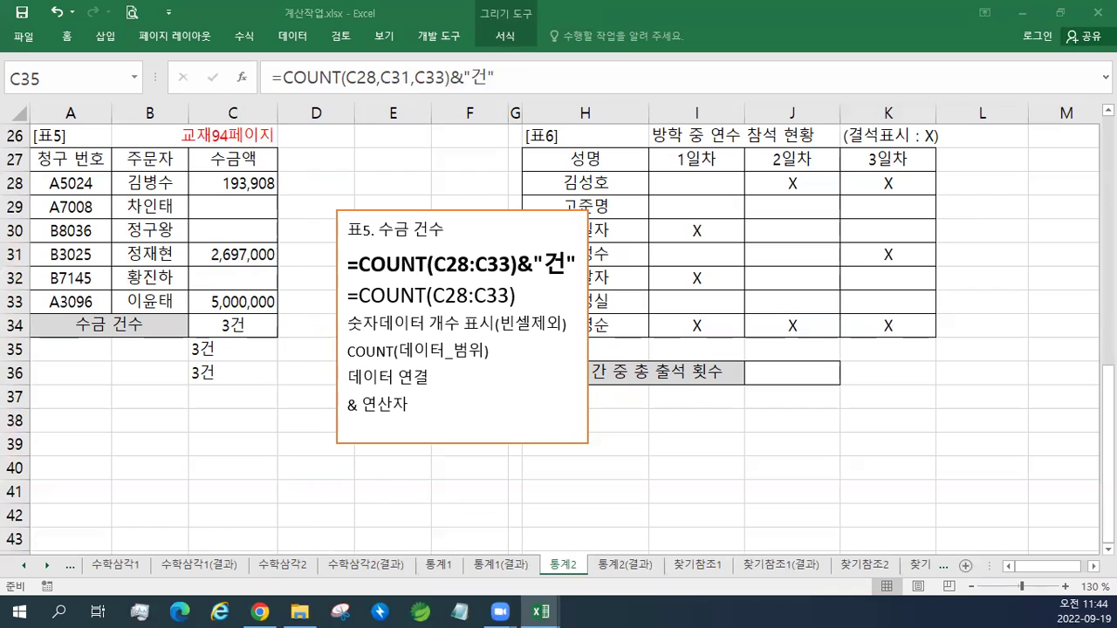
left_click(457, 217)
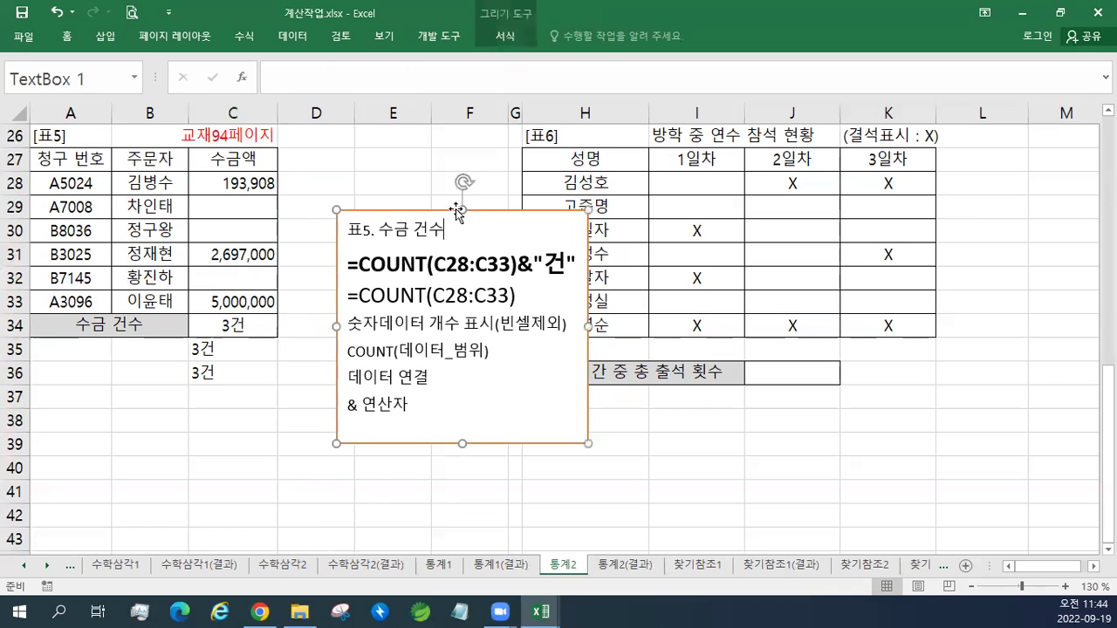
left_click_drag(457, 211, 1053, 178)
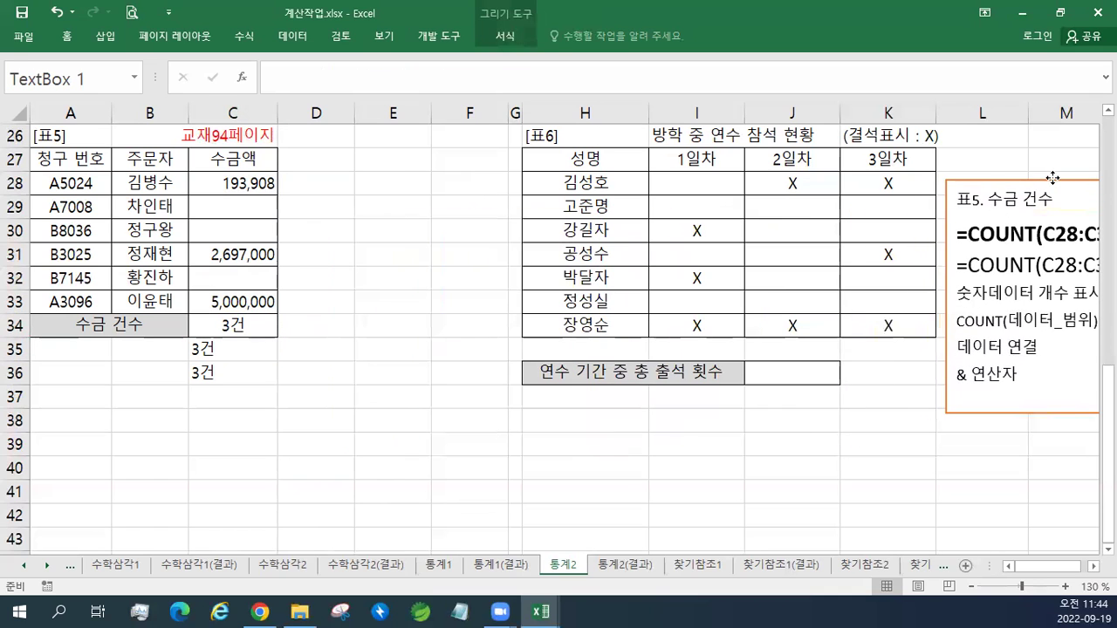
left_click(1094, 566)
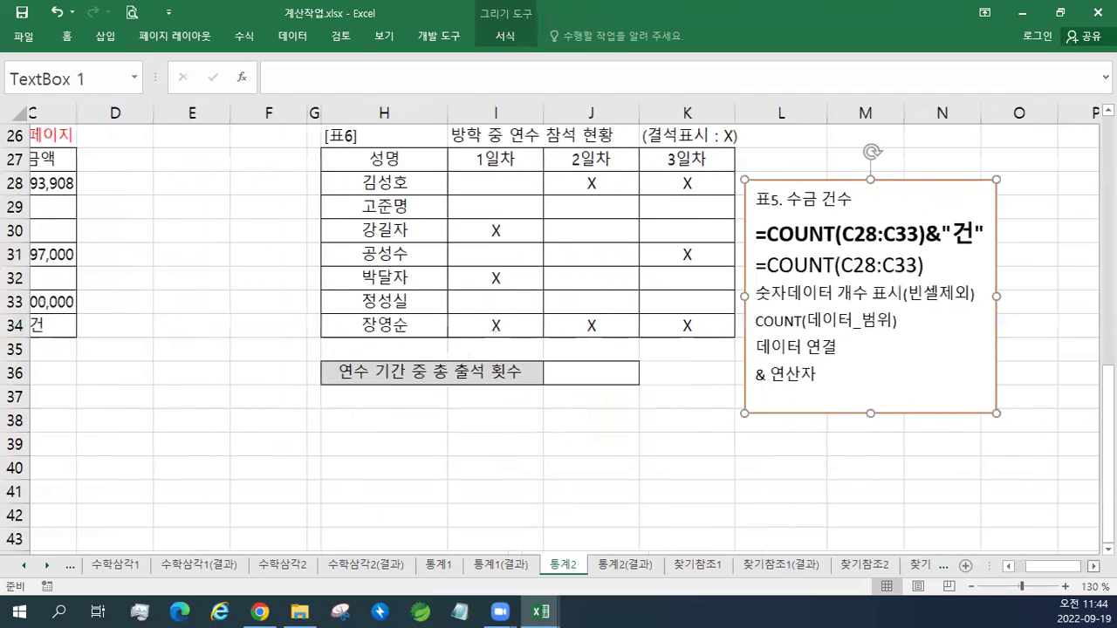
scroll(559, 332, "right", 3)
scroll(559, 332, "right", 1)
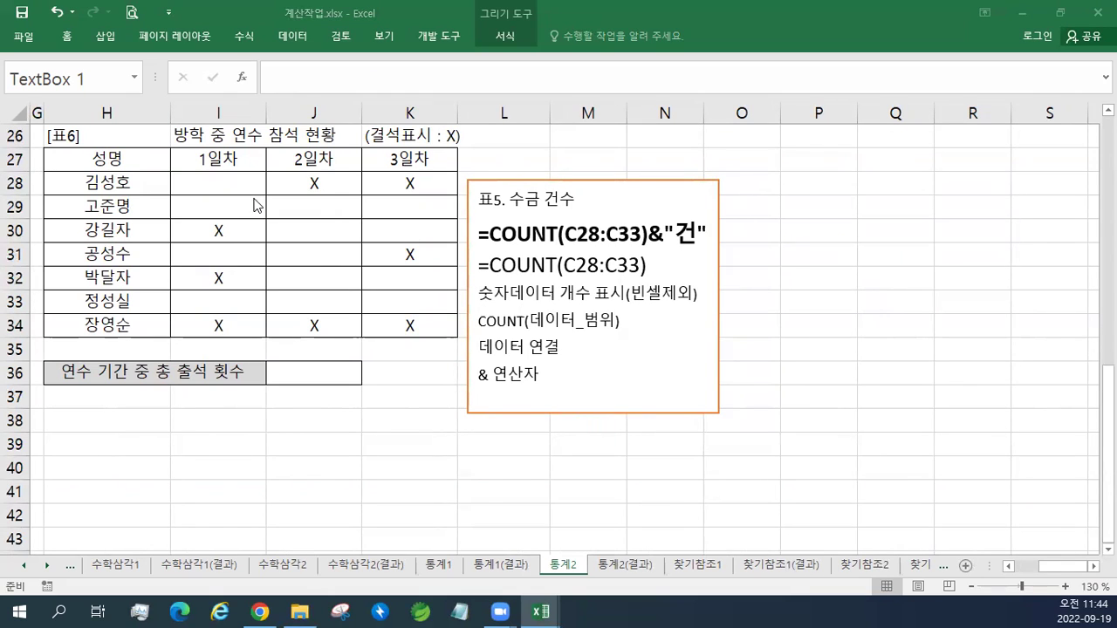
Add the 표6. 연수 기간 중 총 출석 횟수 note, with =COUNTBLANK(I28:K34)&"회" and its explanation, above the 표5 note in the text box.
mouse_move(251, 190)
left_mouse_down()
mouse_move(410, 301)
mouse_move(410, 318)
left_mouse_up()
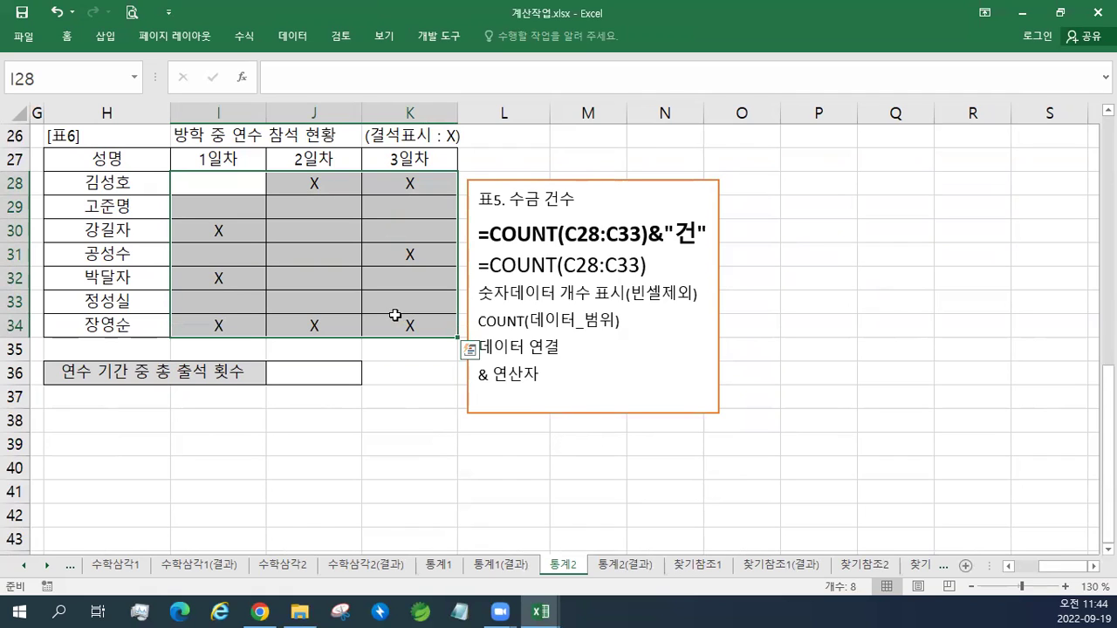
left_click(323, 374)
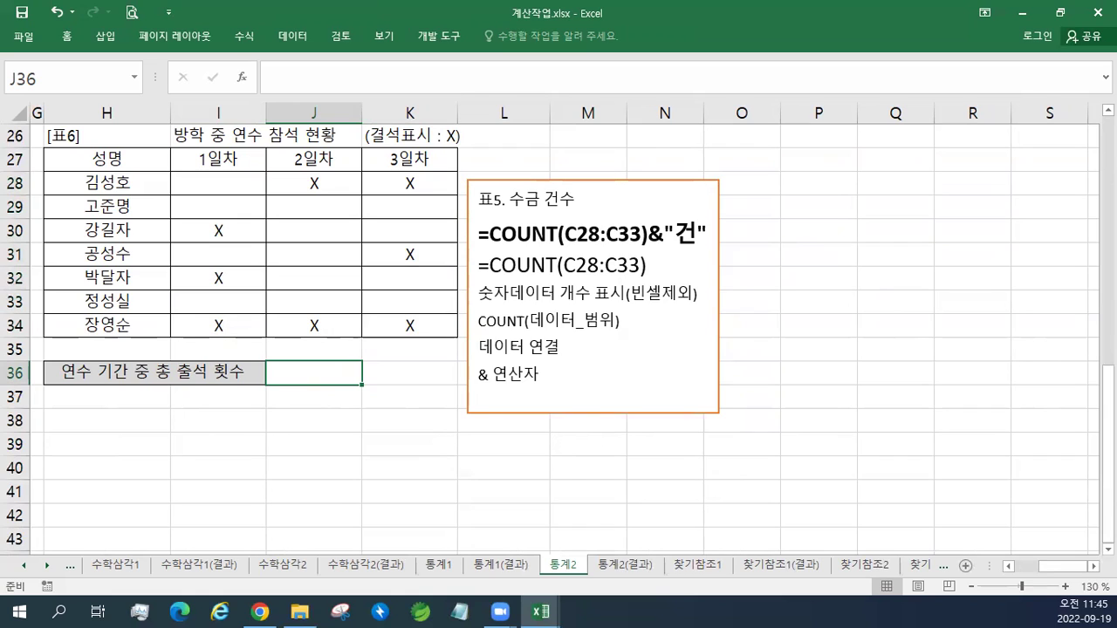
left_click(541, 345)
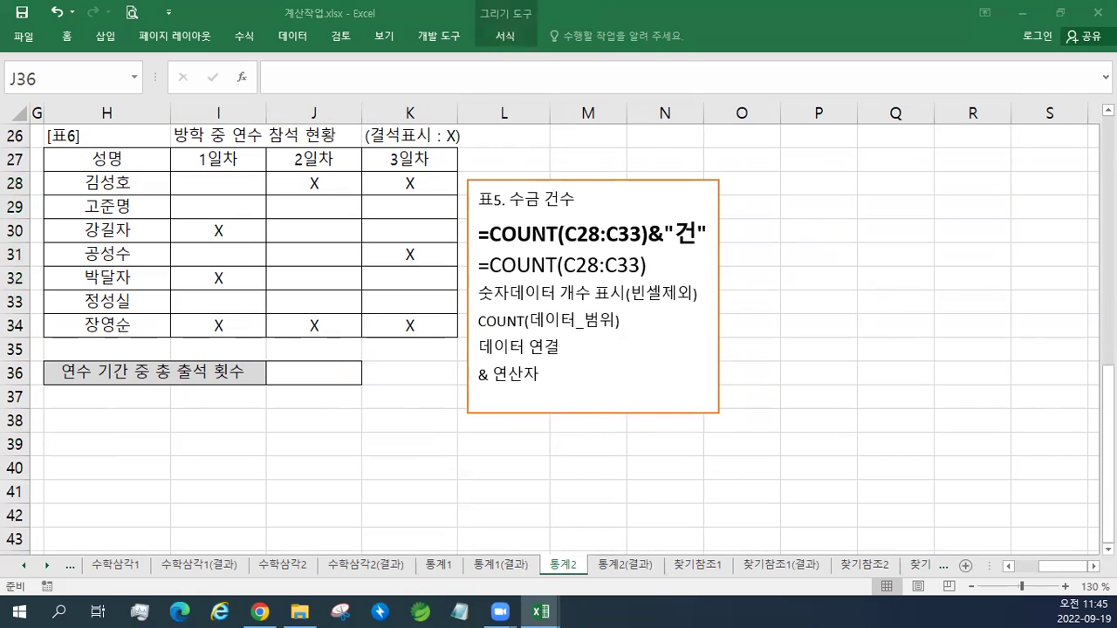
left_click(515, 196)
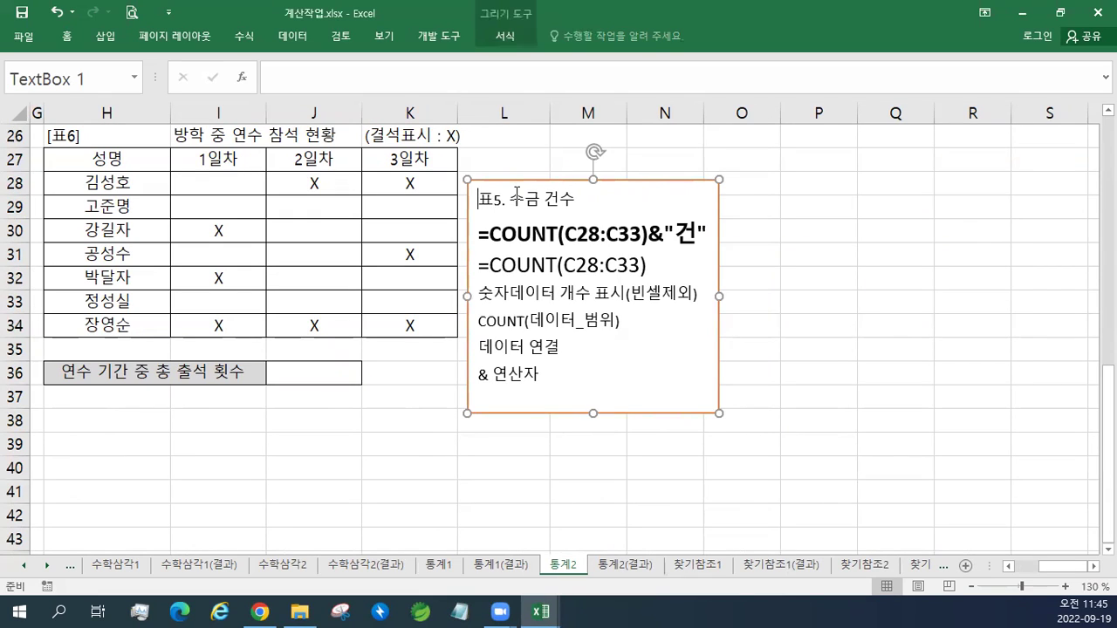
key("Return")
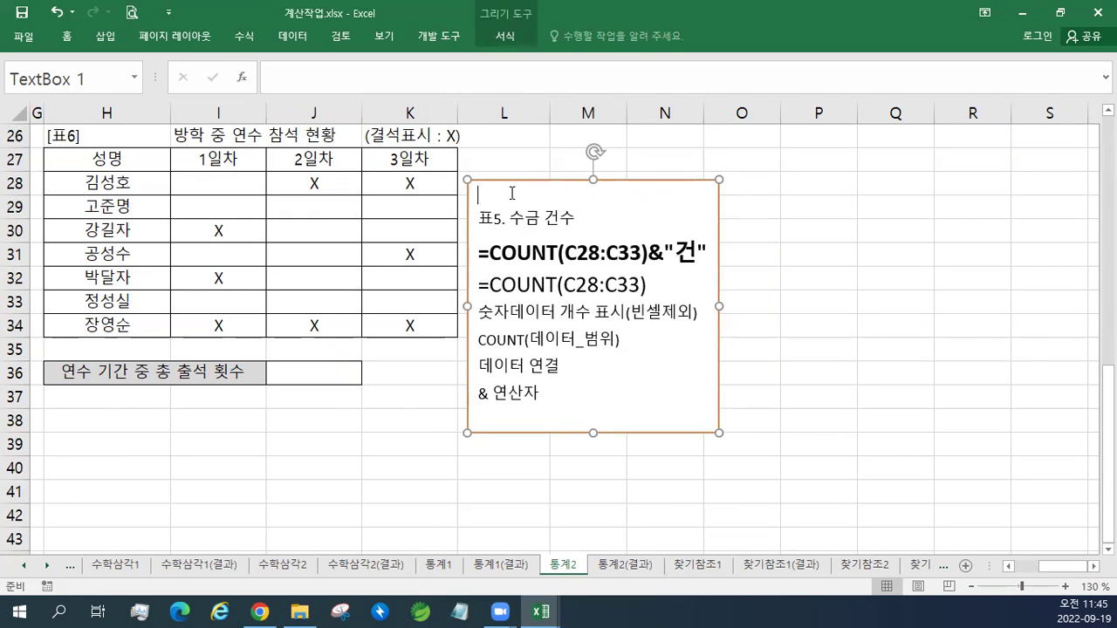
type("표6. 연수 기간 중 총 출석 횟수 =COUNTBLANK(I28:K34)&\"회\" =COUNTBLANK(I28:K34) 빈셀 >> 출석 의미 빈셀(공란)의 개수 표시 COUNTBLANK(데이터_범위) 데이터 연결 & 연산자")
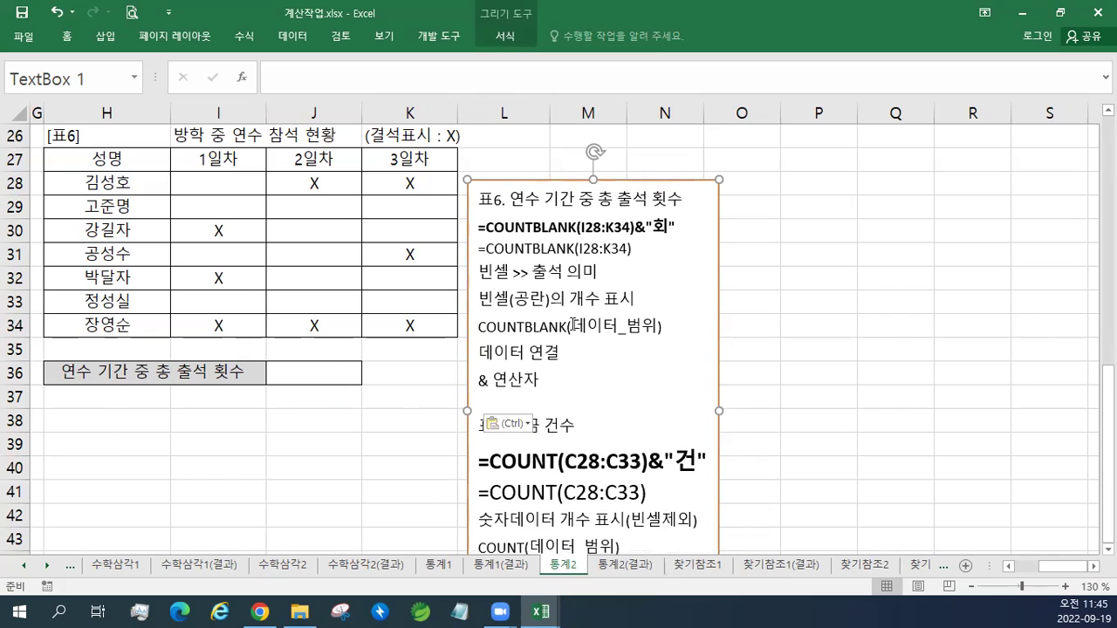
Examine the COUNTBLANK explanation in the note against the blank attendance cells in rows 28 to 31 of 표6.
left_click_drag(480, 299, 582, 370)
left_click(582, 374)
left_click(236, 185)
left_click(231, 208)
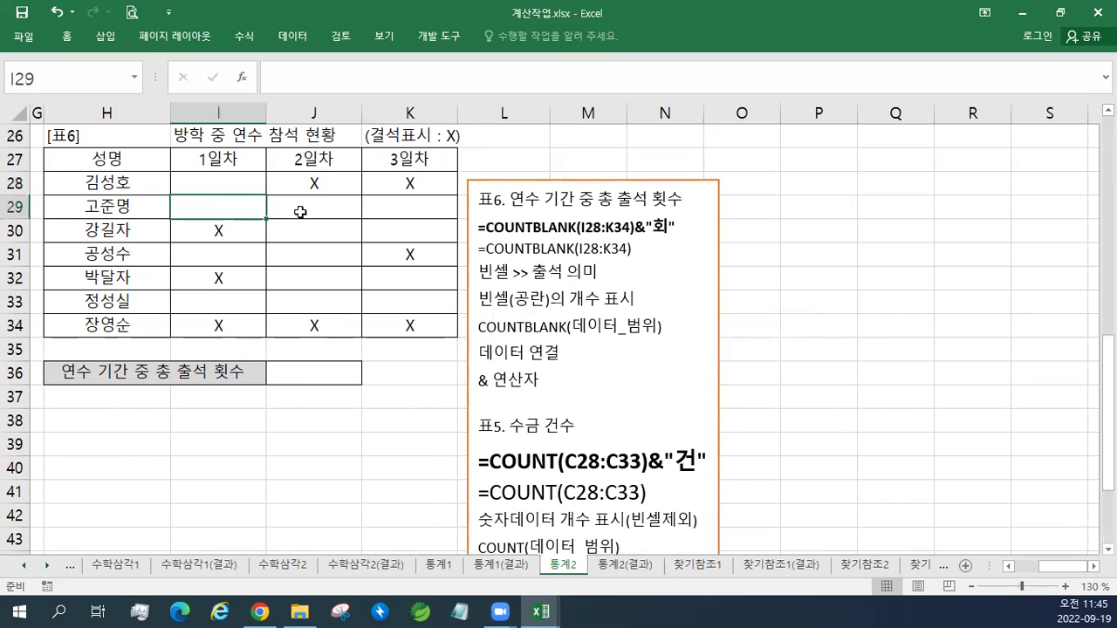
left_click(337, 213)
left_click(423, 213)
left_click(417, 232)
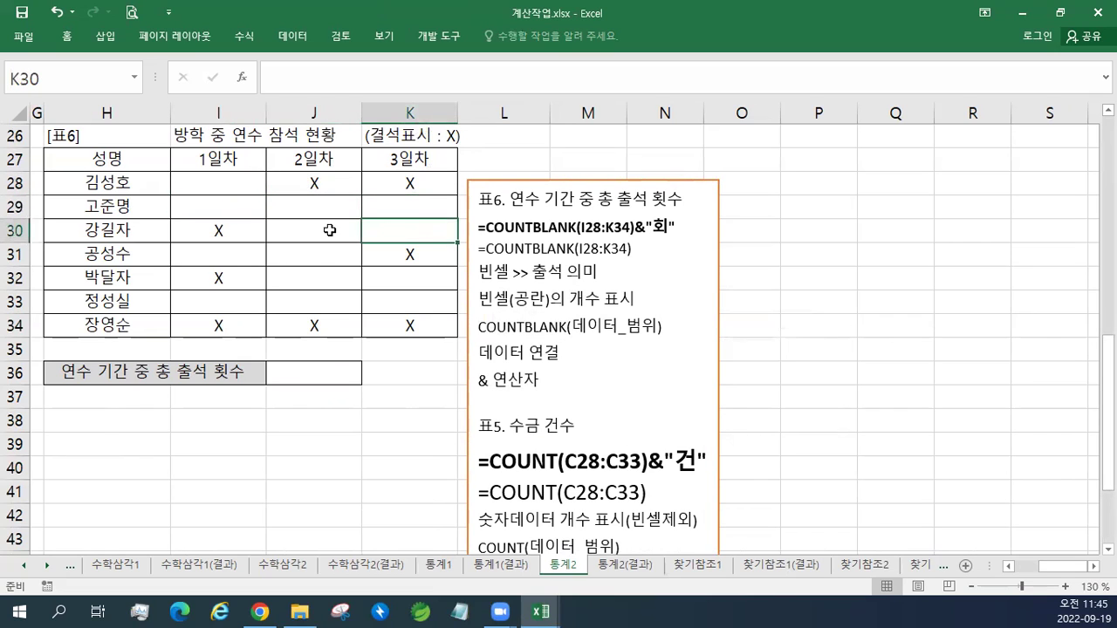
left_click(330, 230)
left_click(317, 252)
left_click(213, 257)
left_click(299, 250)
left_click(298, 232)
left_click(290, 207)
left_click(222, 207)
left_click(226, 185)
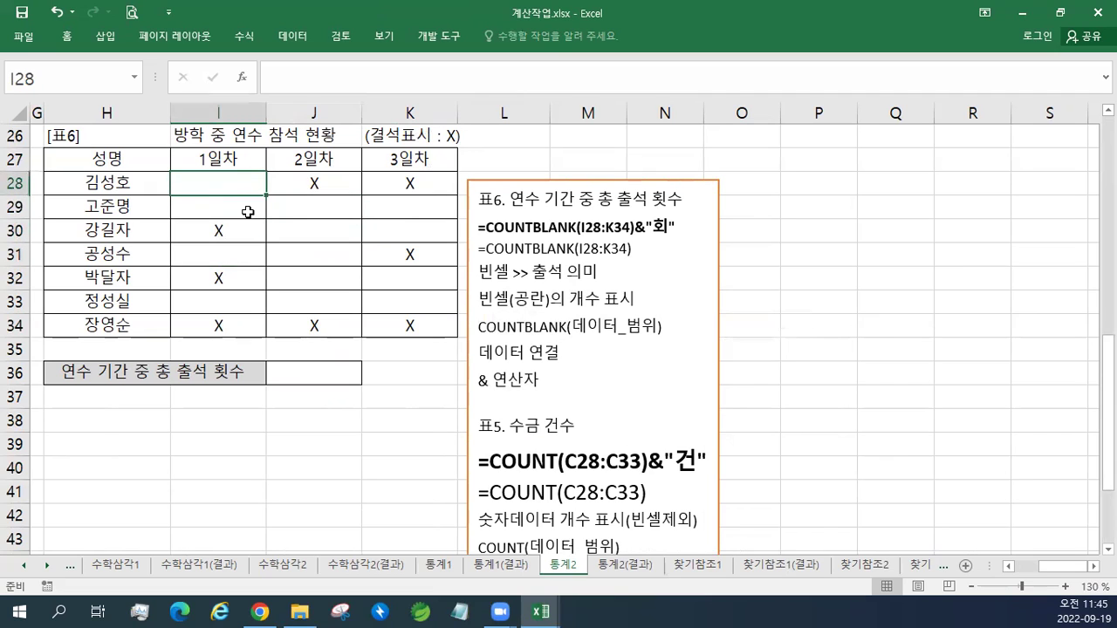
left_click(295, 211)
left_click(294, 230)
left_click(398, 225)
left_click(376, 208)
left_click(340, 225)
left_click(388, 229)
left_click(335, 211)
left_click(336, 233)
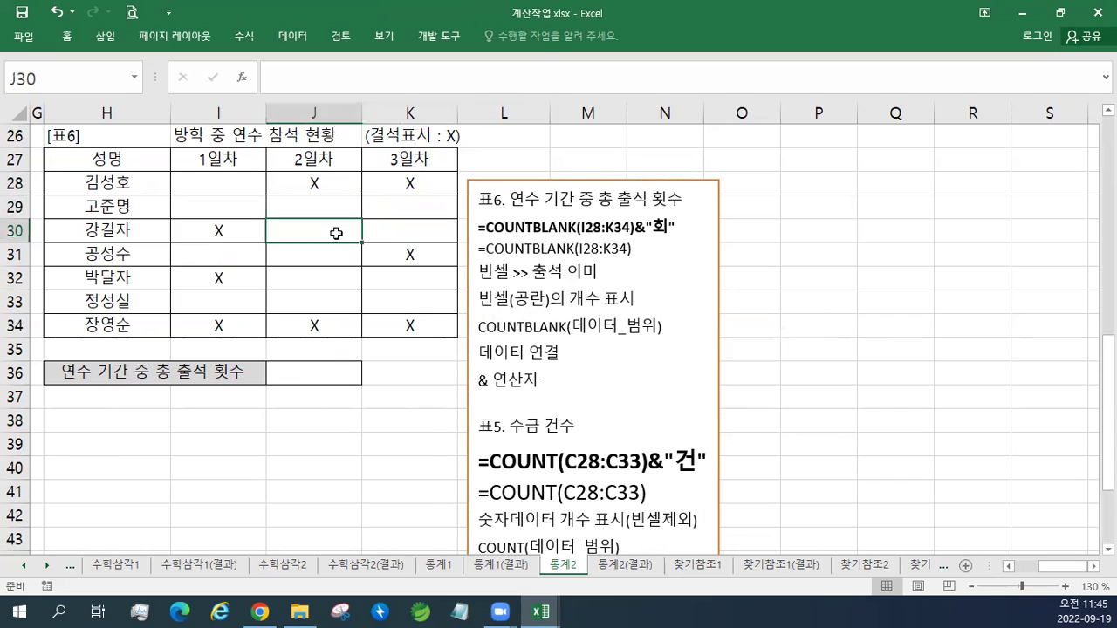
left_click(395, 229)
left_click(397, 209)
left_click(335, 231)
left_click(394, 213)
left_click(307, 215)
left_click(332, 231)
left_click(384, 227)
left_click(336, 206)
left_click(332, 229)
left_click(378, 229)
left_click(386, 207)
left_click(330, 208)
left_click(330, 230)
left_click(384, 229)
left_click(389, 209)
left_click(324, 208)
left_click(321, 234)
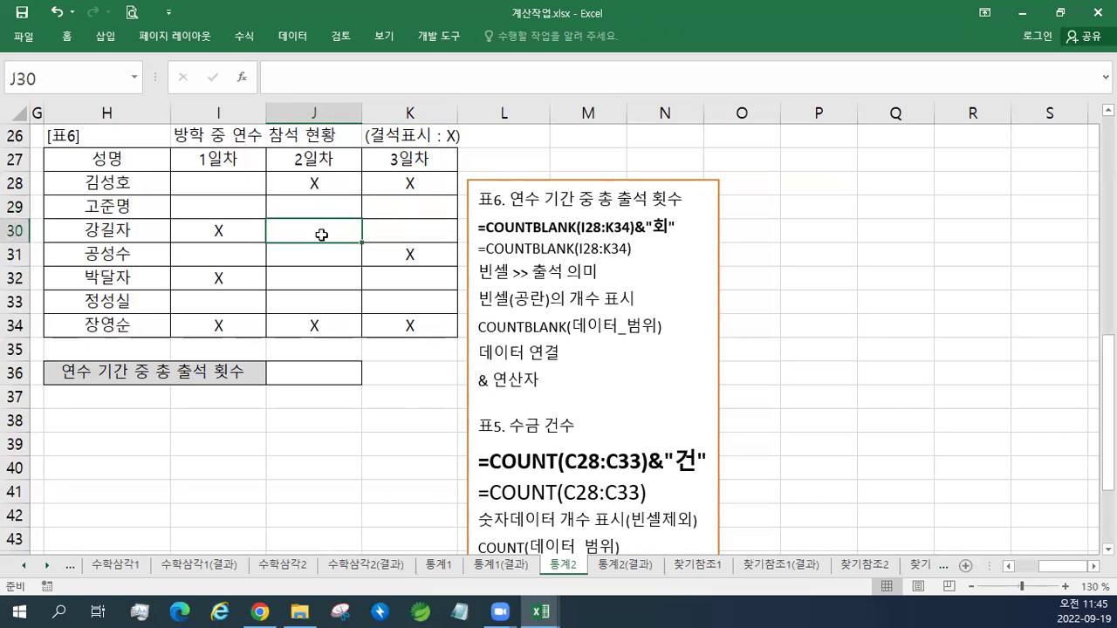
left_click(381, 232)
left_click(384, 208)
left_click(318, 229)
left_click(384, 229)
left_click(384, 208)
left_click(323, 227)
left_click(375, 229)
left_click(375, 208)
left_click(337, 210)
left_click(391, 225)
left_click(384, 208)
left_click(339, 228)
left_click(381, 229)
left_click(346, 213)
left_click(337, 229)
Go through one attendance cell per person from I28 to K34, checking whether each is blank or marked X.
left_click(218, 191)
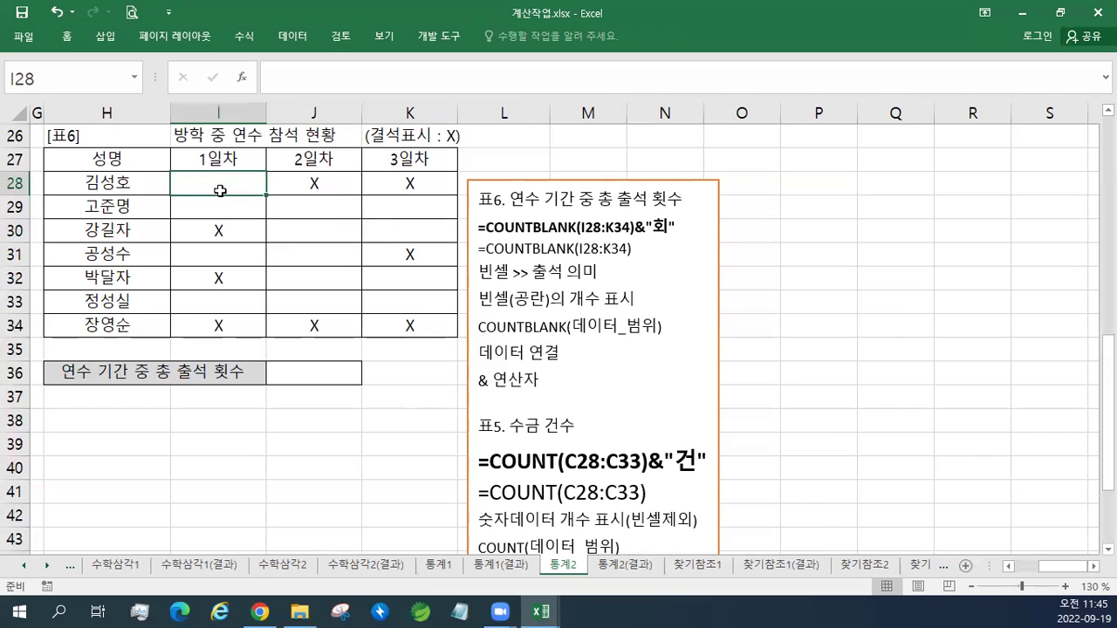
left_click(294, 206)
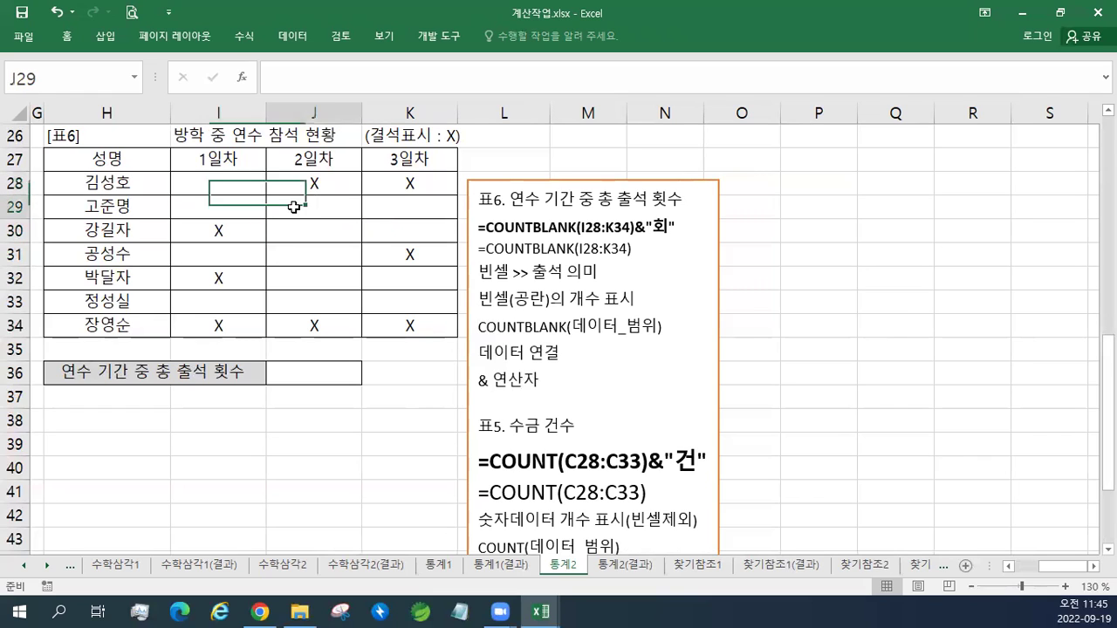
left_click(381, 231)
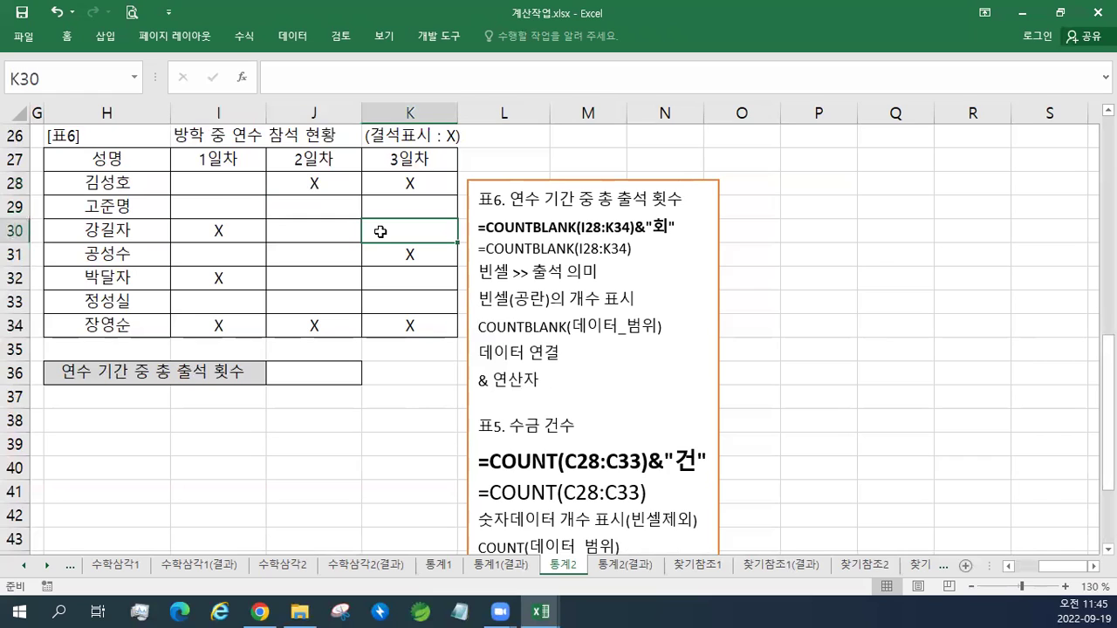
left_click(314, 255)
left_click(230, 279)
left_click(312, 303)
left_click(406, 326)
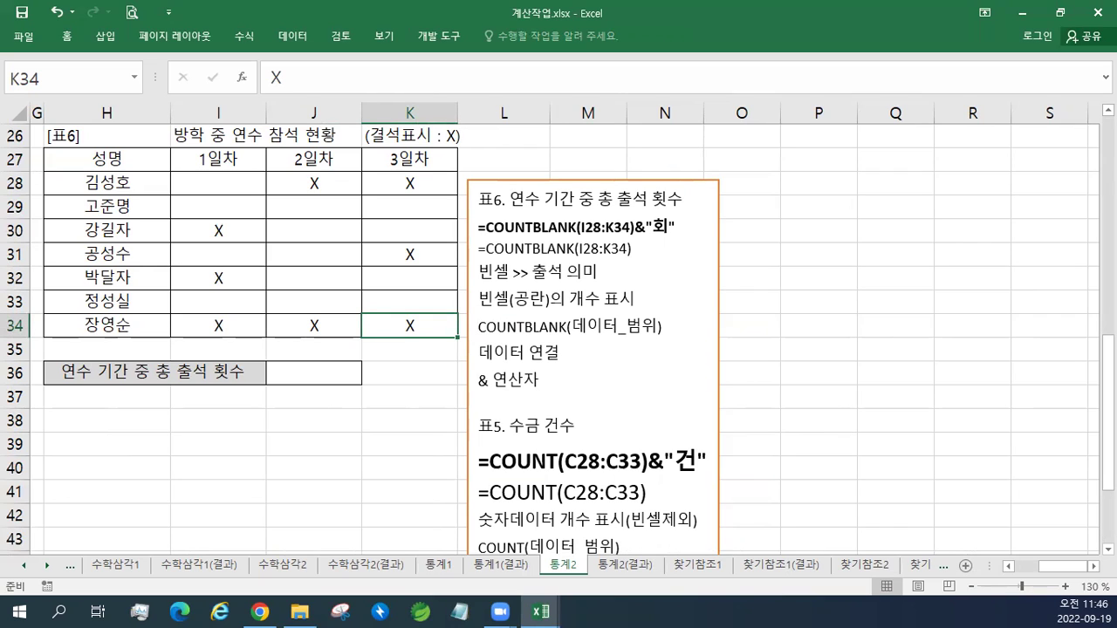
left_click(217, 185)
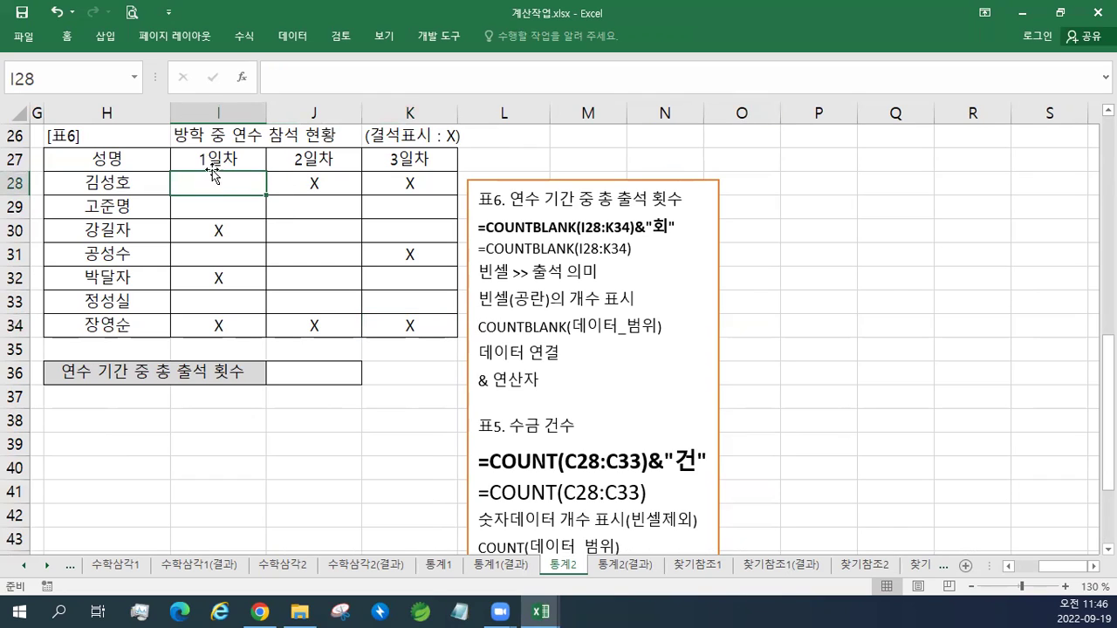
left_click(318, 213)
left_click(379, 228)
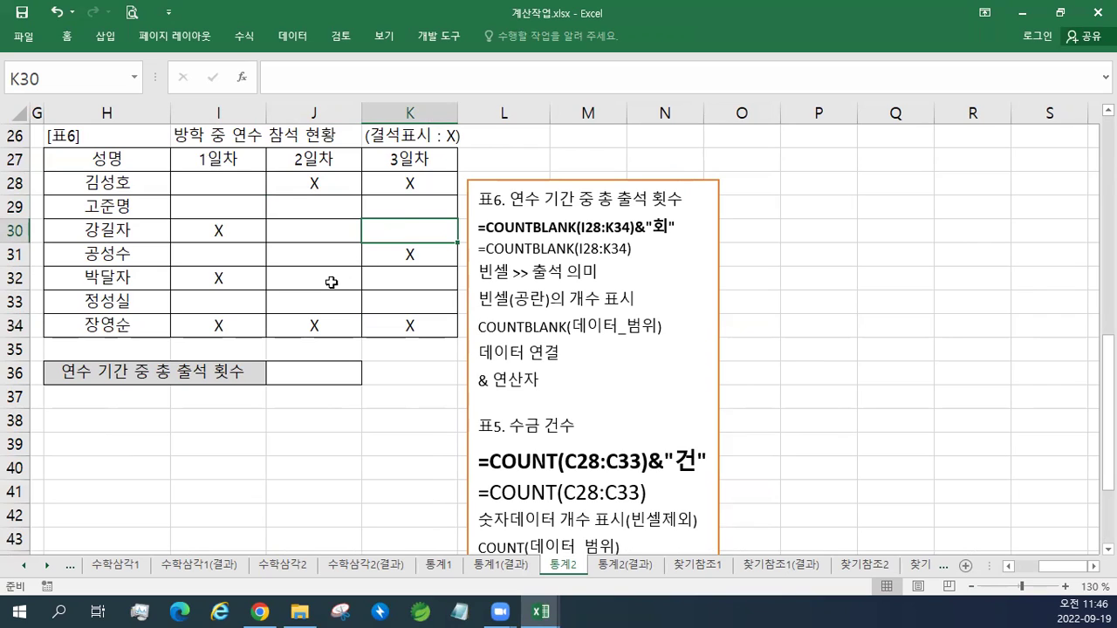
left_click(205, 184)
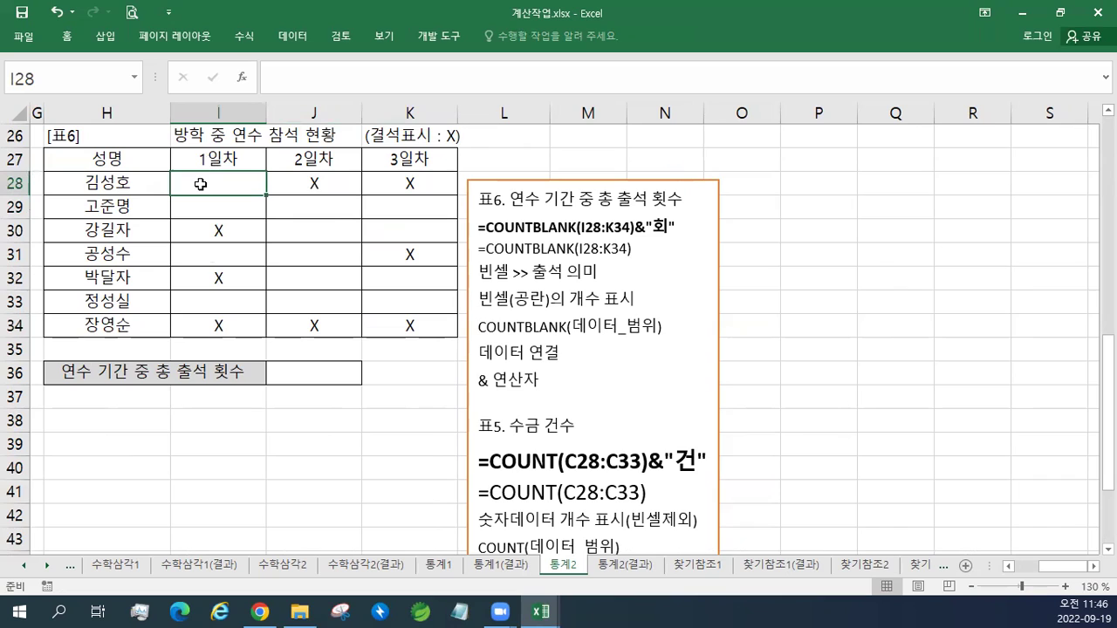
left_click(296, 208)
left_click(398, 235)
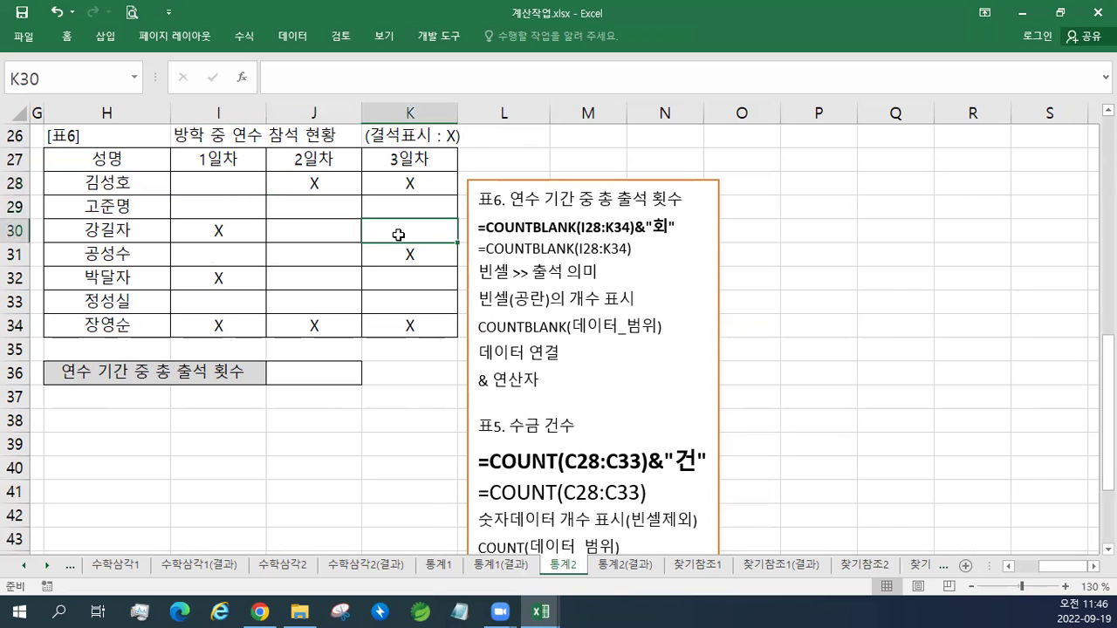
left_click(306, 254)
left_click(224, 283)
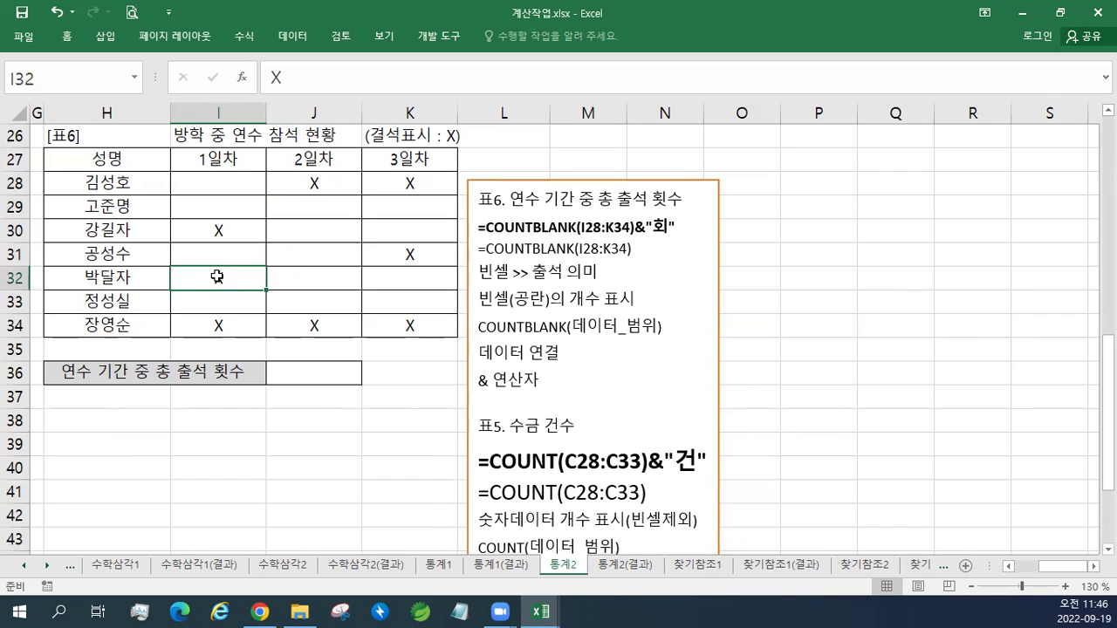
left_click(283, 295)
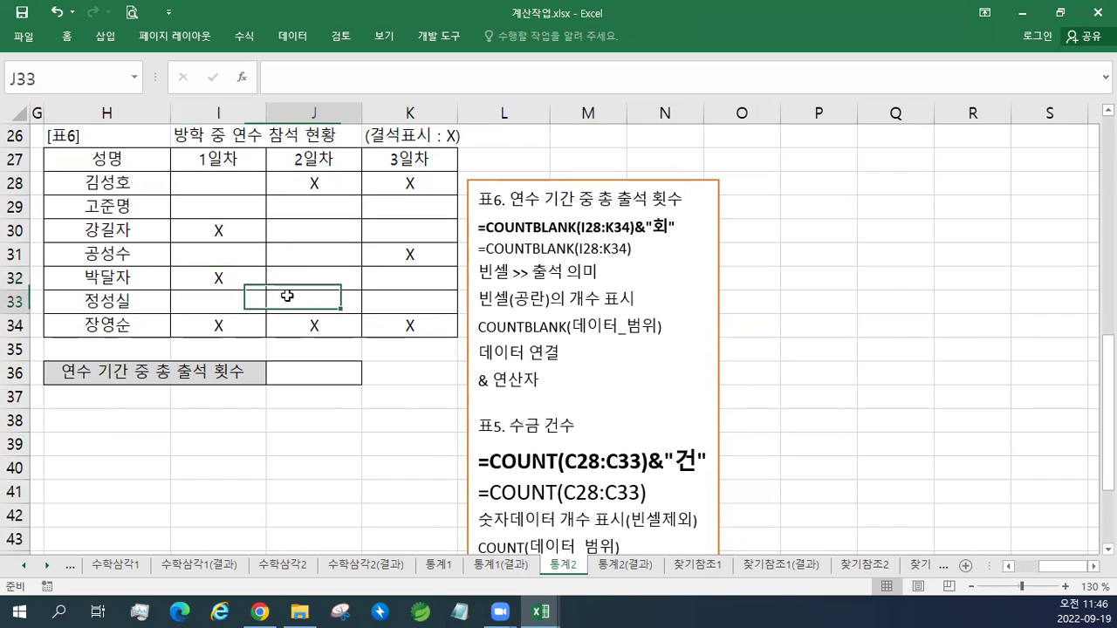
left_click(416, 326)
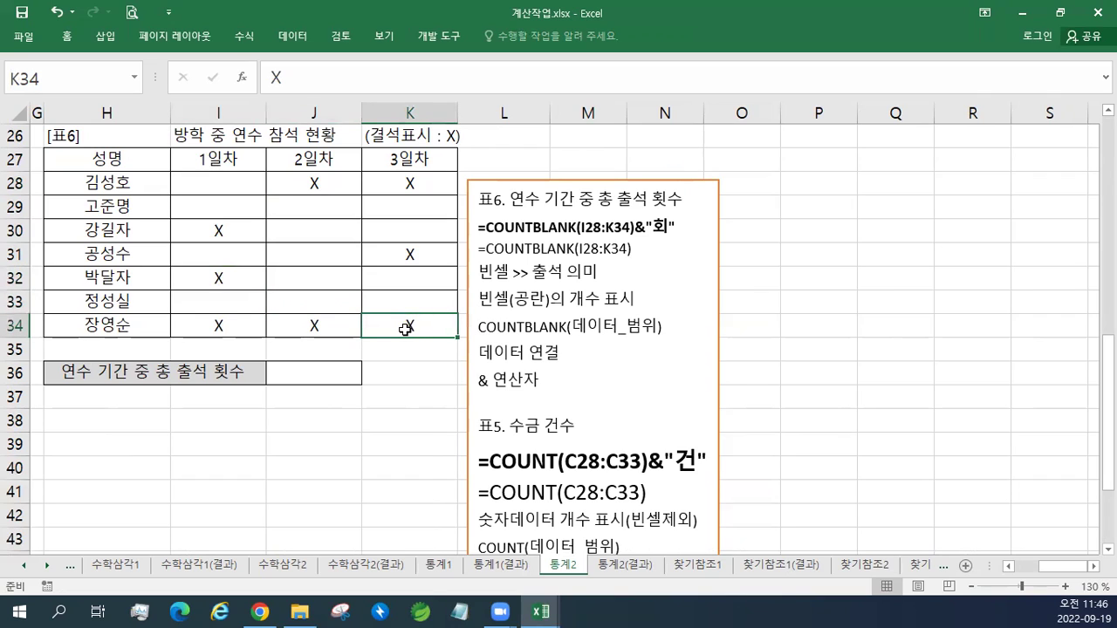
left_click(249, 185)
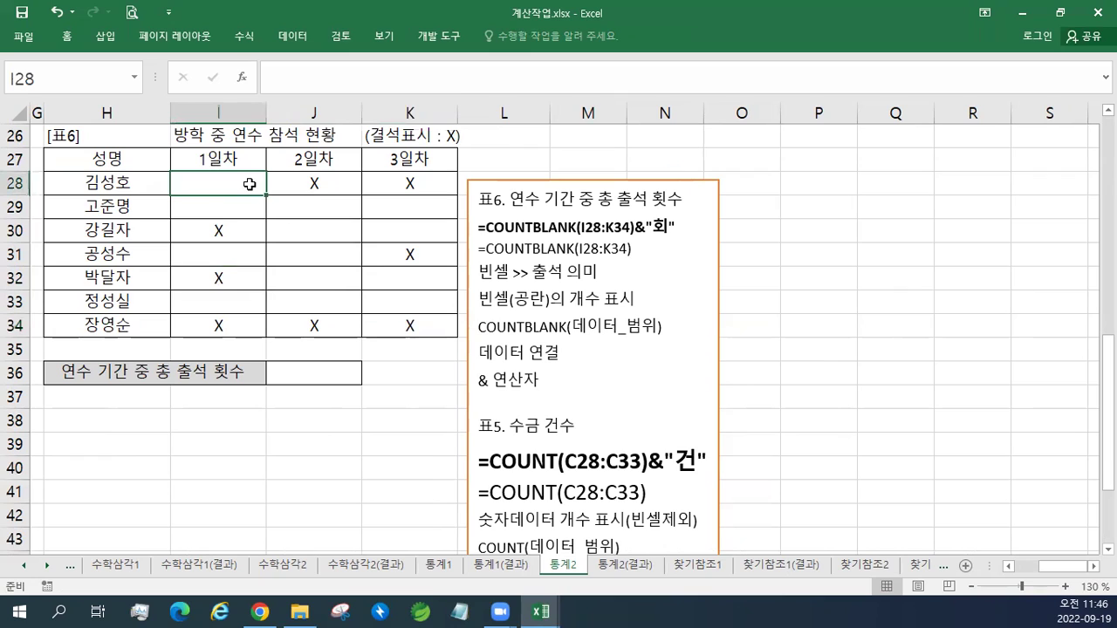
Enlarge the two COUNTBLANK formula lines in the note text box to match the 표5 formula lines.
left_click_drag(645, 249, 481, 228)
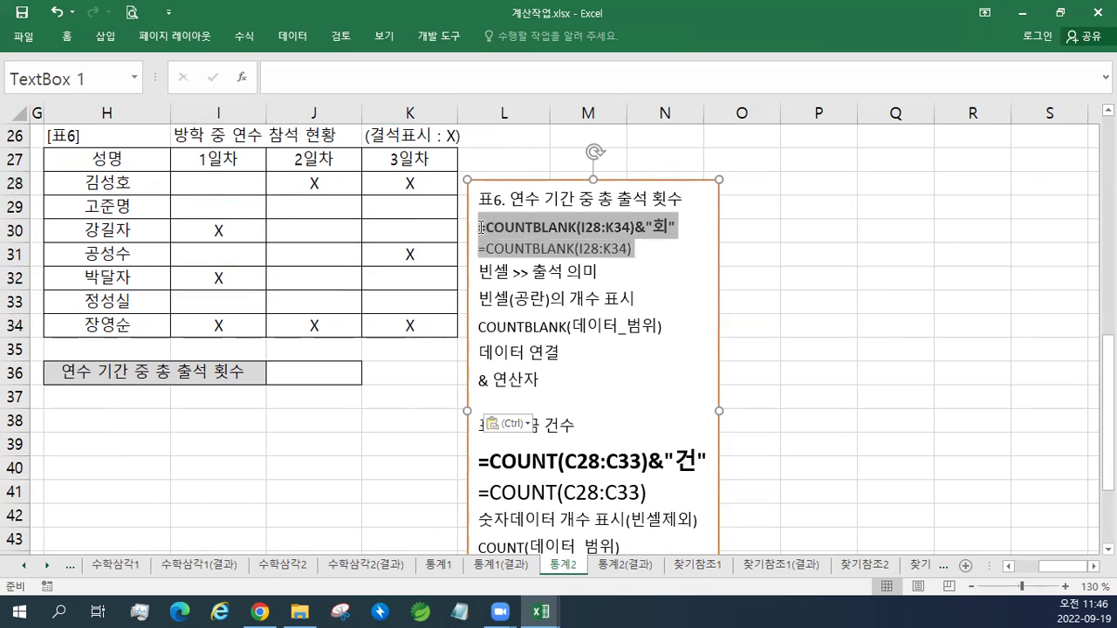
left_click(569, 184)
left_click(569, 185)
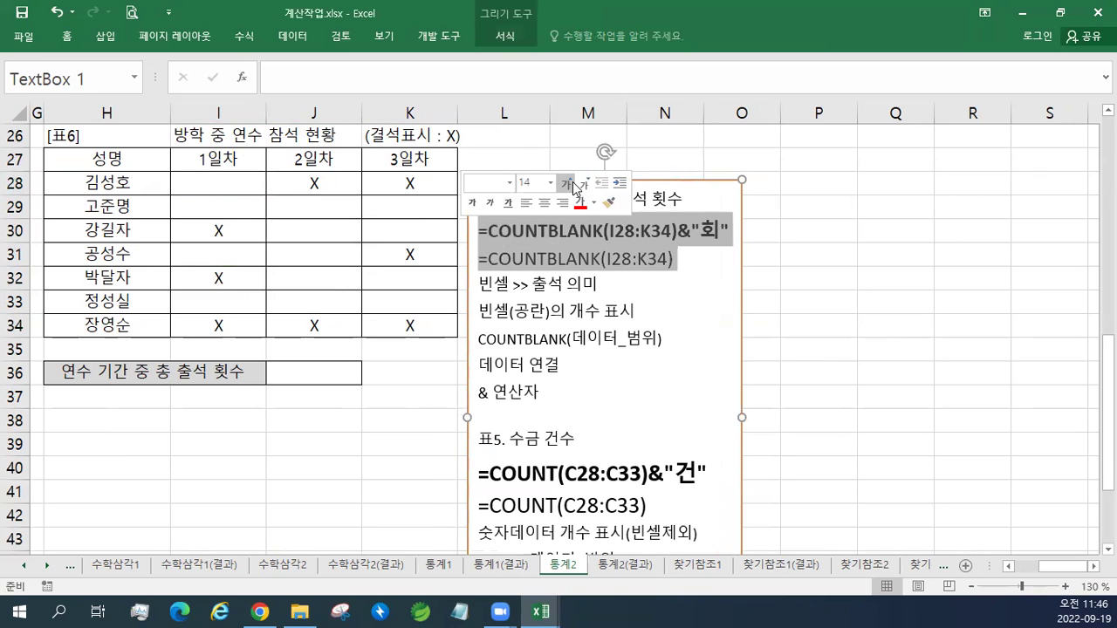
left_click(569, 184)
Compare the X-marked absences with the blank cells in 표6, and review the whole range I28:K34 they cover.
left_click(229, 183)
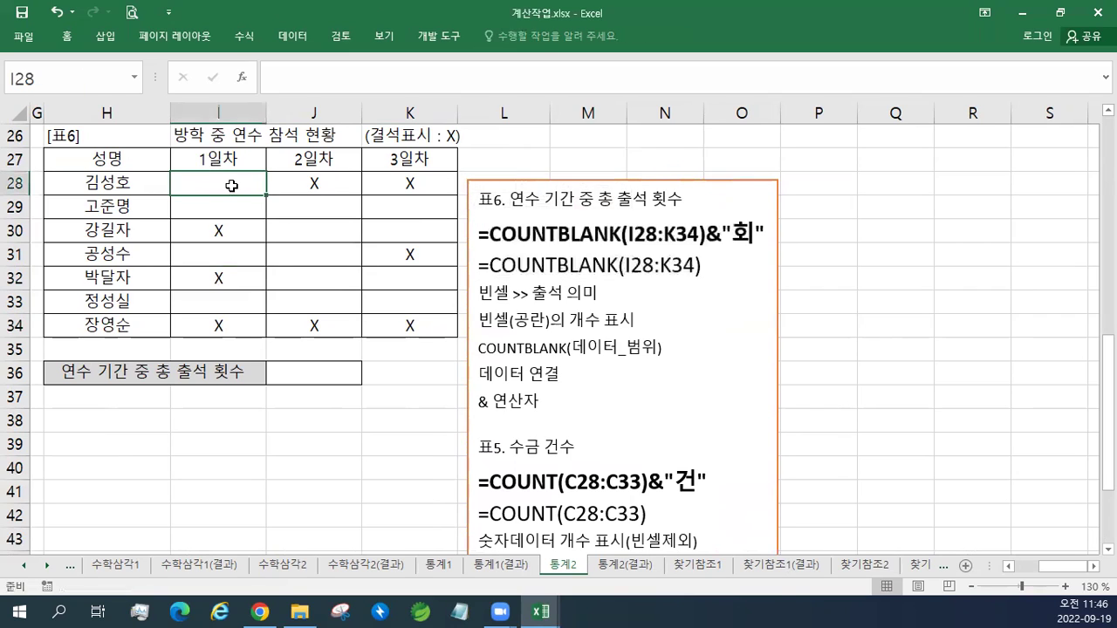
left_click_drag(346, 183, 403, 183)
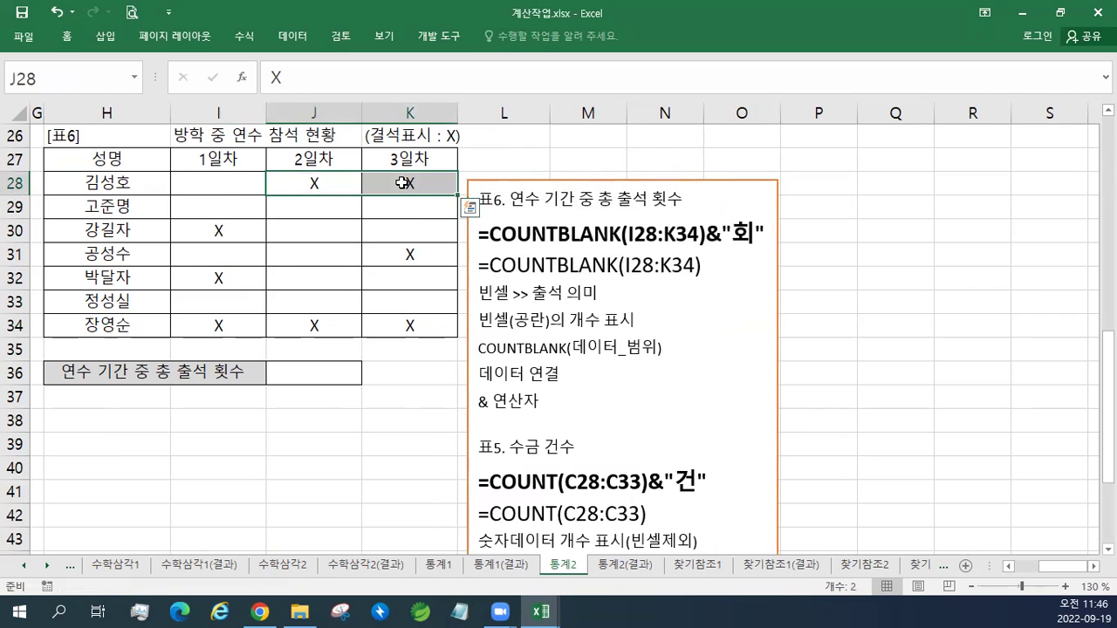
left_click(230, 179)
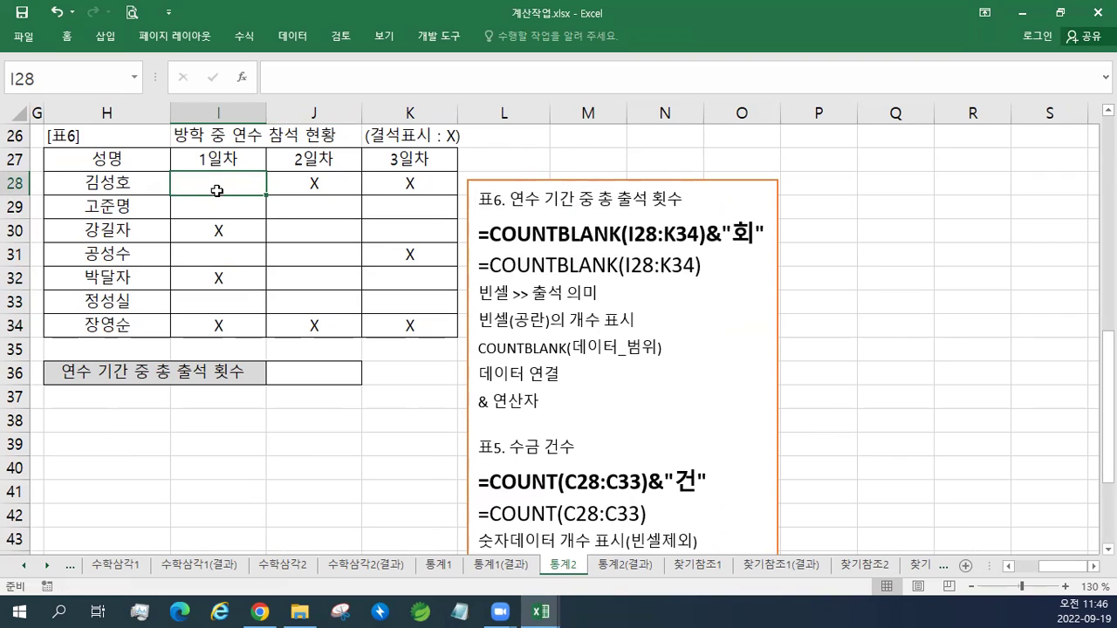
left_click(218, 209)
left_click(375, 214)
left_click(345, 232)
left_click(273, 256)
left_click(248, 258)
left_click(330, 282)
left_click(384, 288)
left_click(387, 302)
left_click(314, 306)
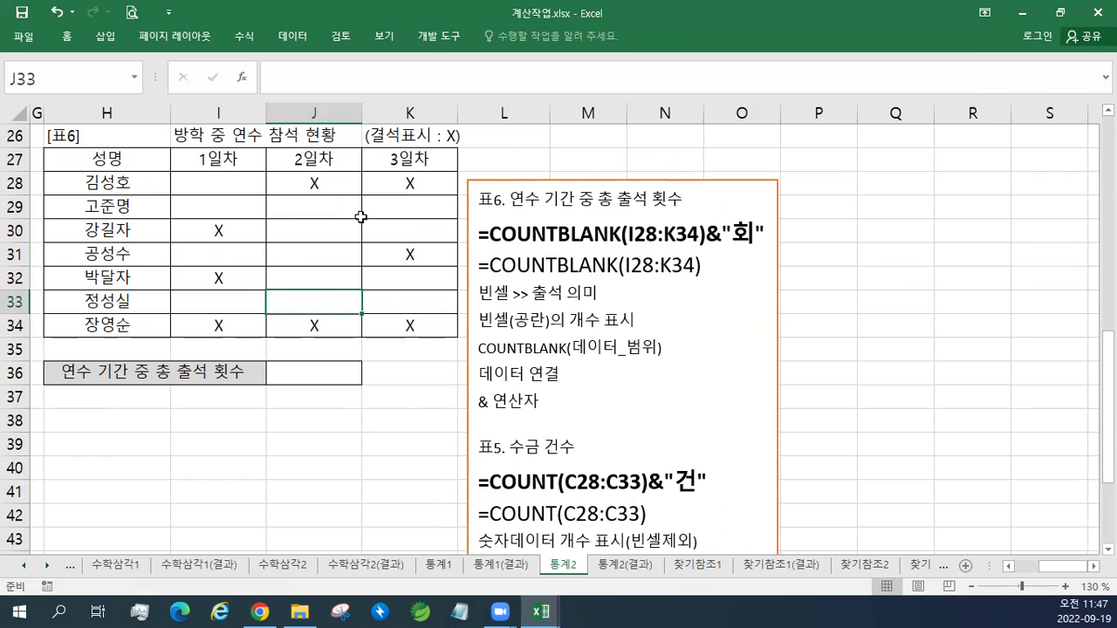
left_click_drag(237, 185, 384, 321)
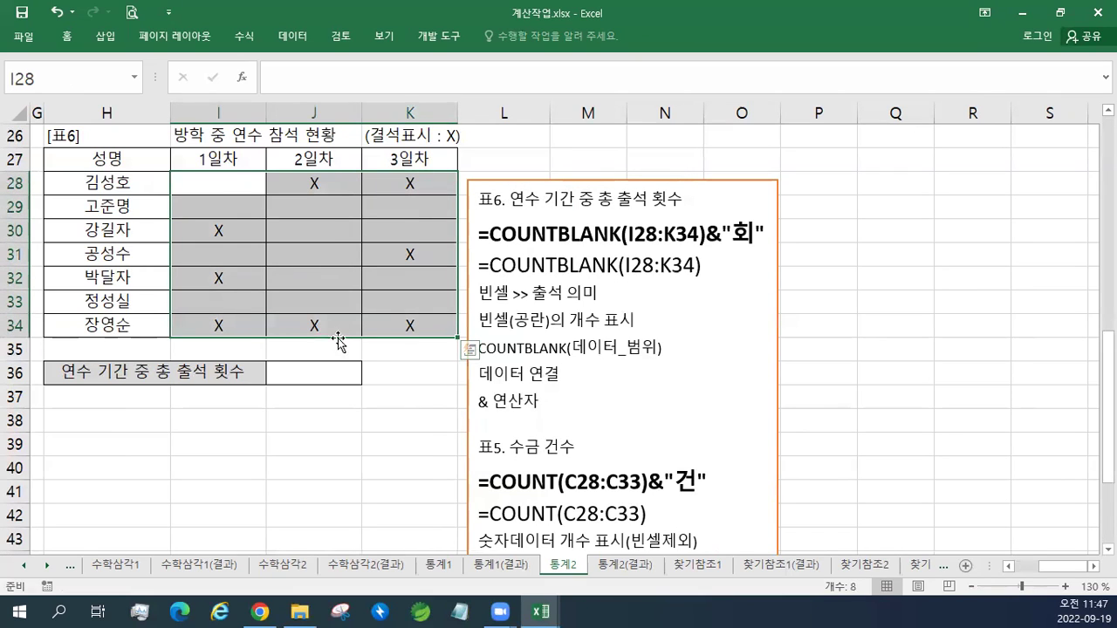
Start the total attendance formula in J36 of 표6 with =COUNTBLANK(I28:K34).
left_click(319, 374)
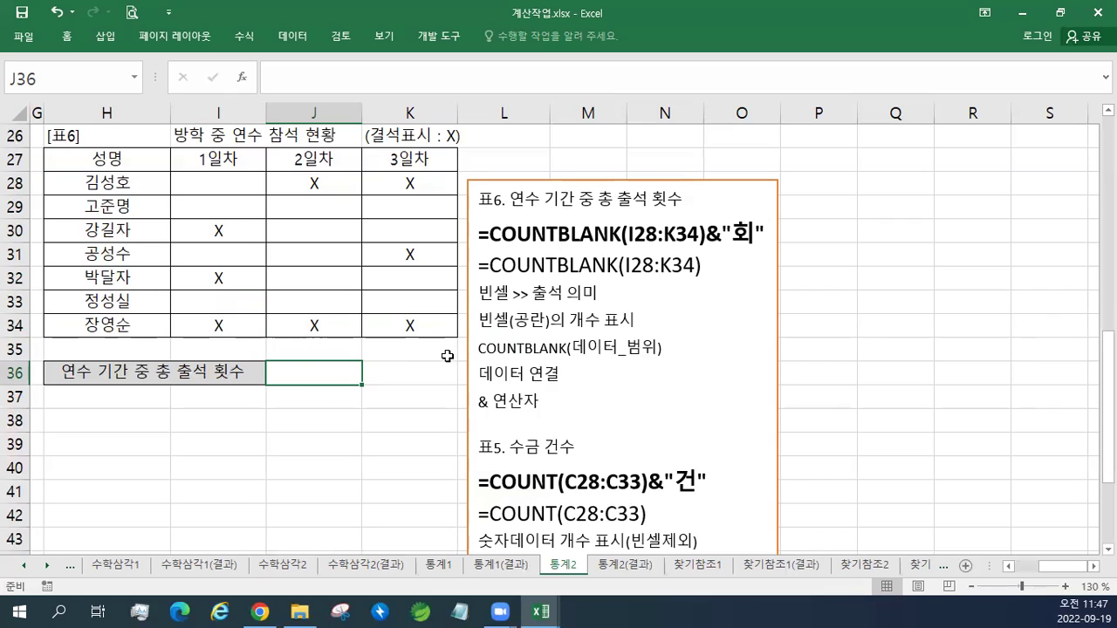
type("=\\")
key("BackSpace")
type("ㅊ")
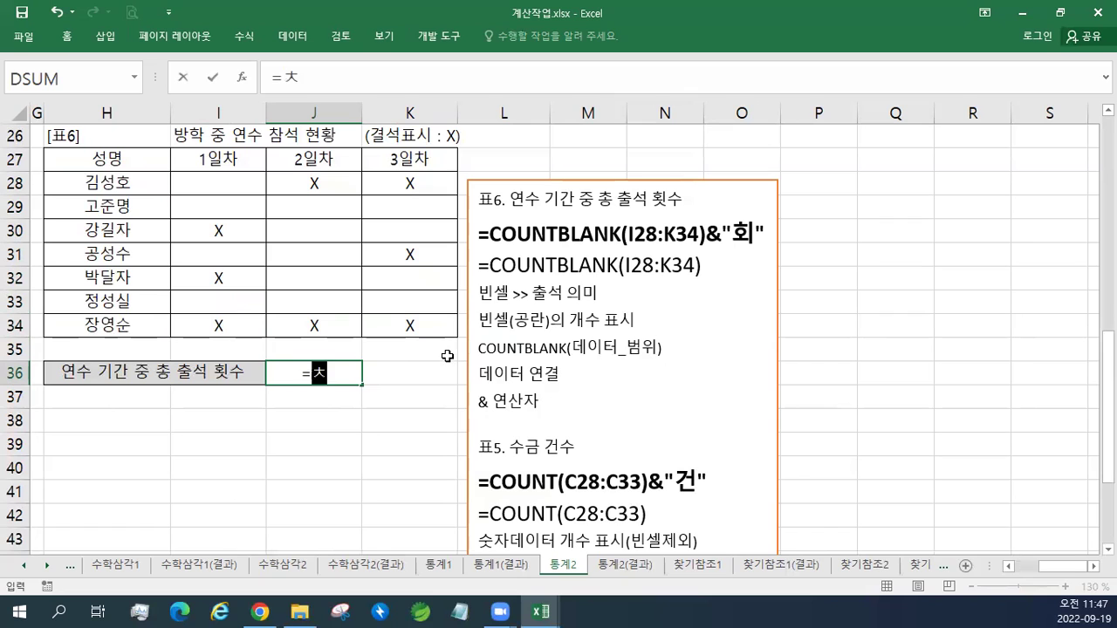
key("BackSpace")
type("COUNT")
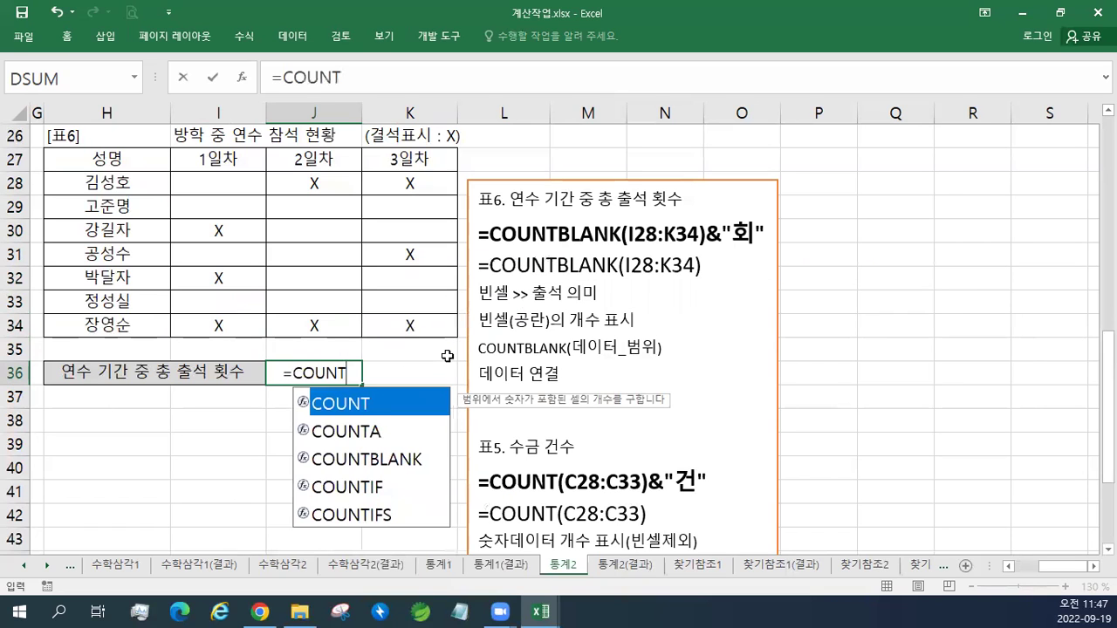
key("BackSpace")
type("TB")
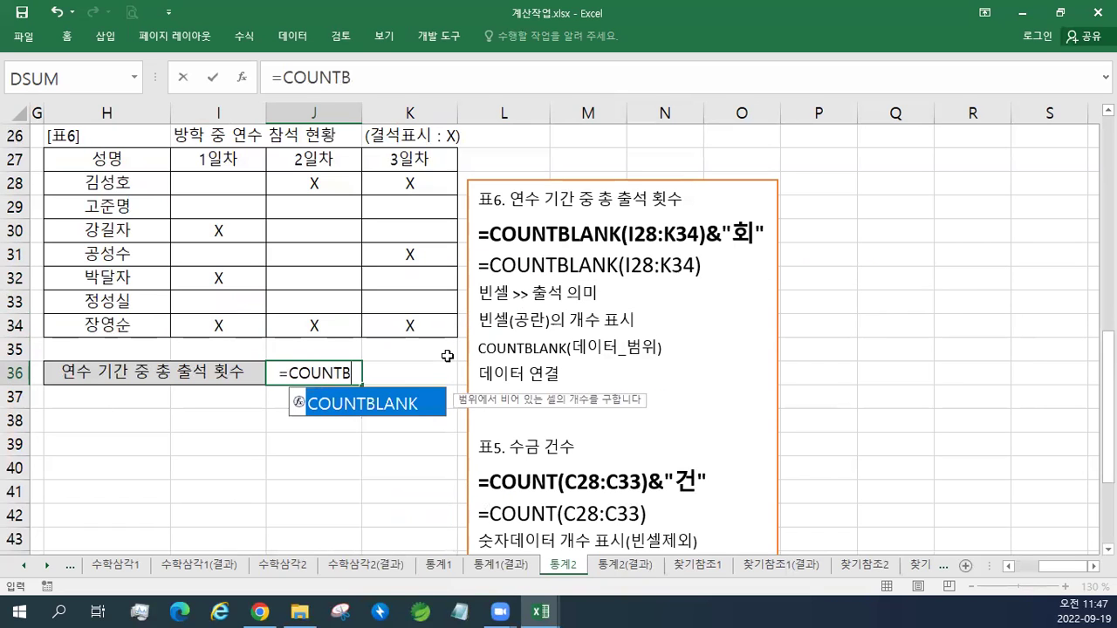
type("LANK(")
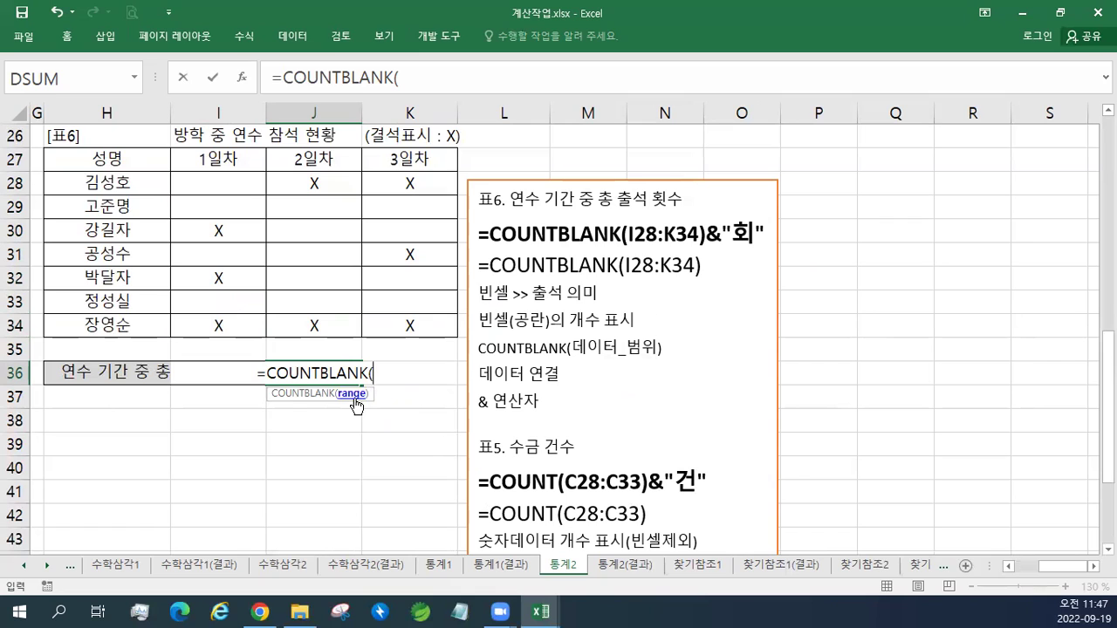
left_click_drag(204, 187, 433, 320)
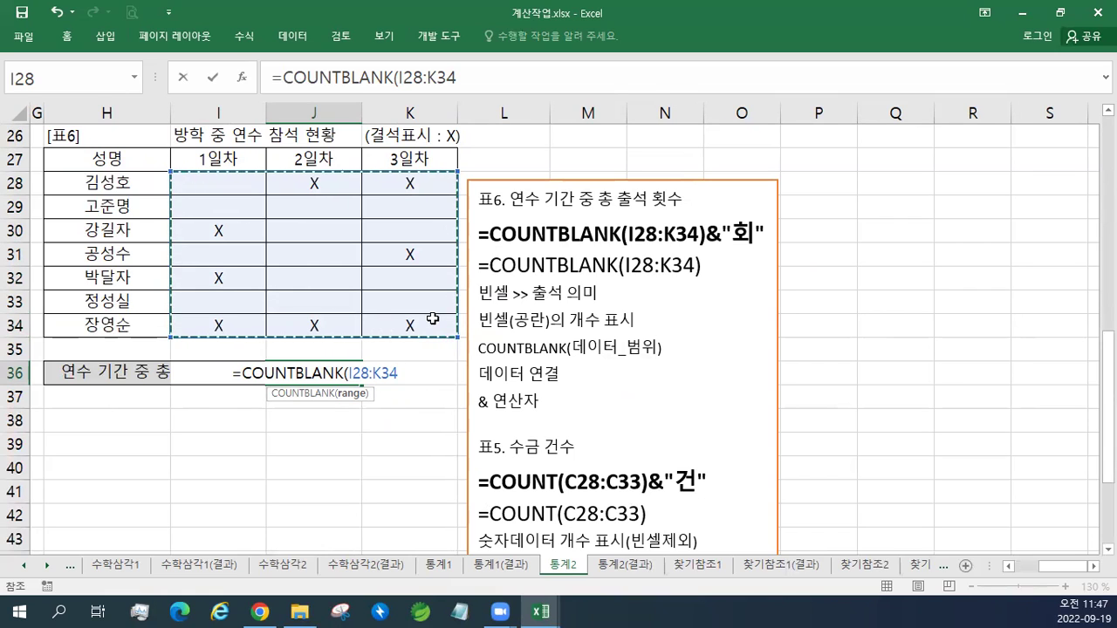
type(")")
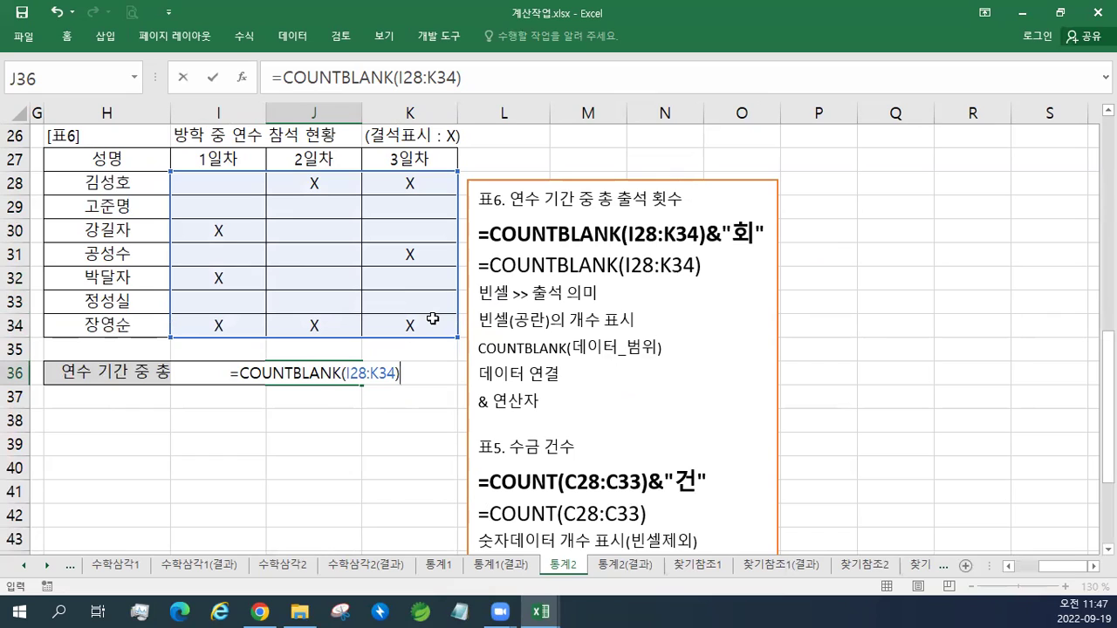
Append &"회" to the COUNTBLANK formula in J36 and enter it.
type("&\"GHL")
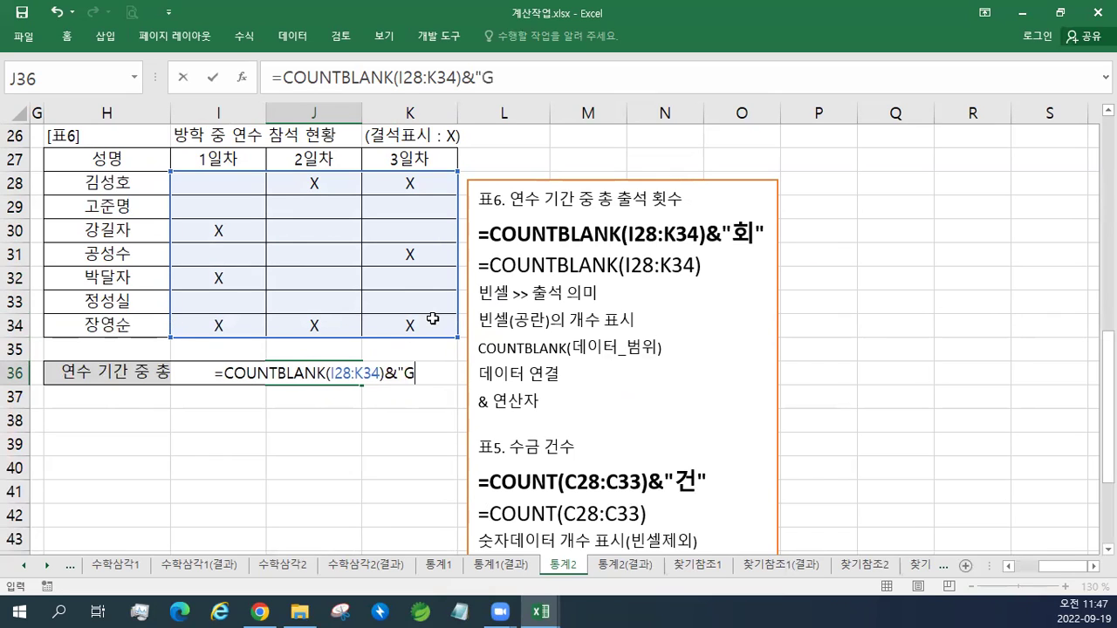
key("BackSpace")
key("BackSpace")
key("BackSpace")
type("ㅎㅚ\"")
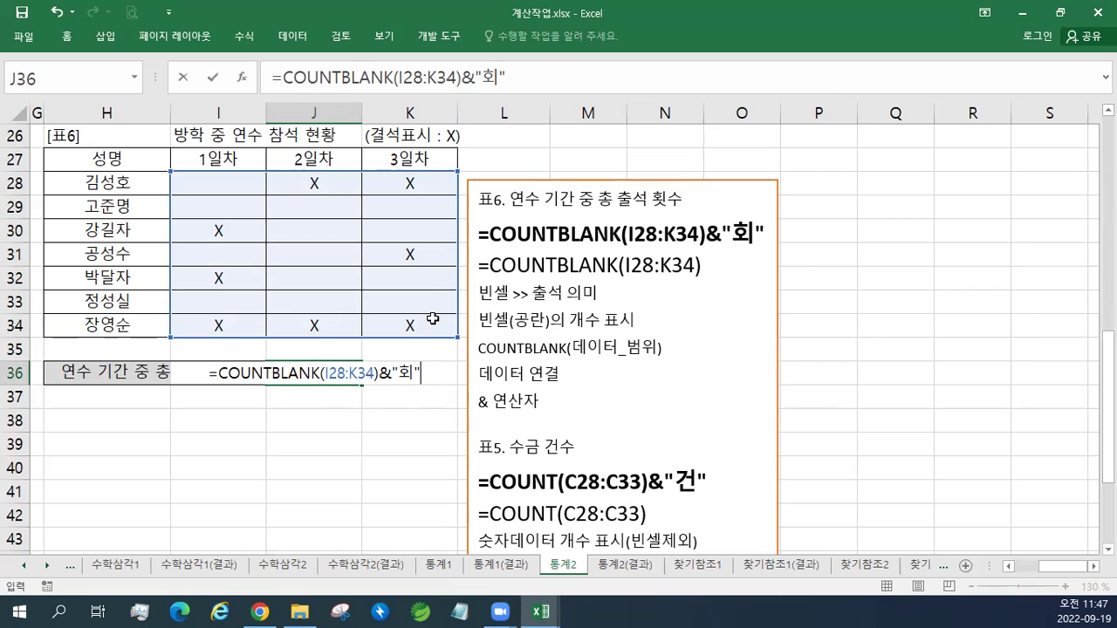
key("ctrl+Return")
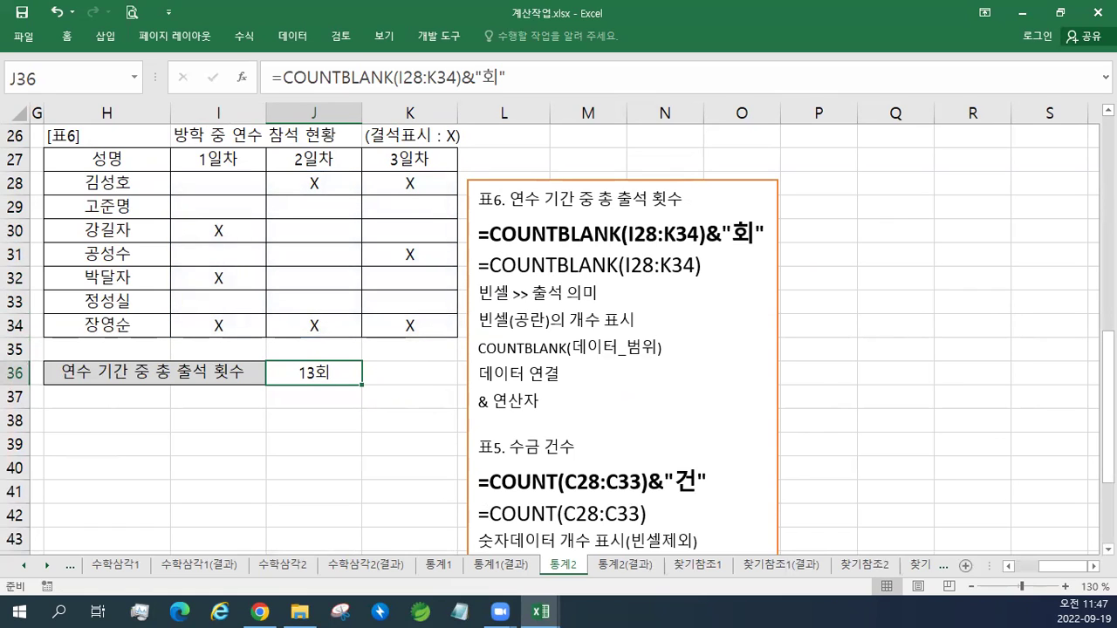
Compare the COUNTBLANK formula in the note with blank attendance cells of 표6, such as I28 and J29.
left_click(541, 264)
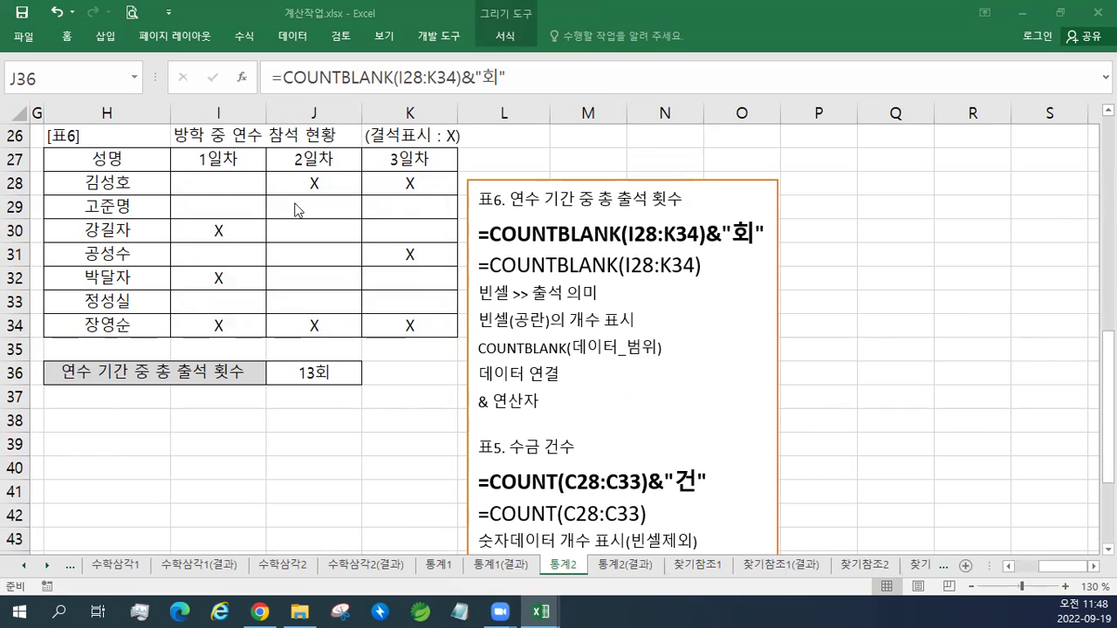
key("Escape")
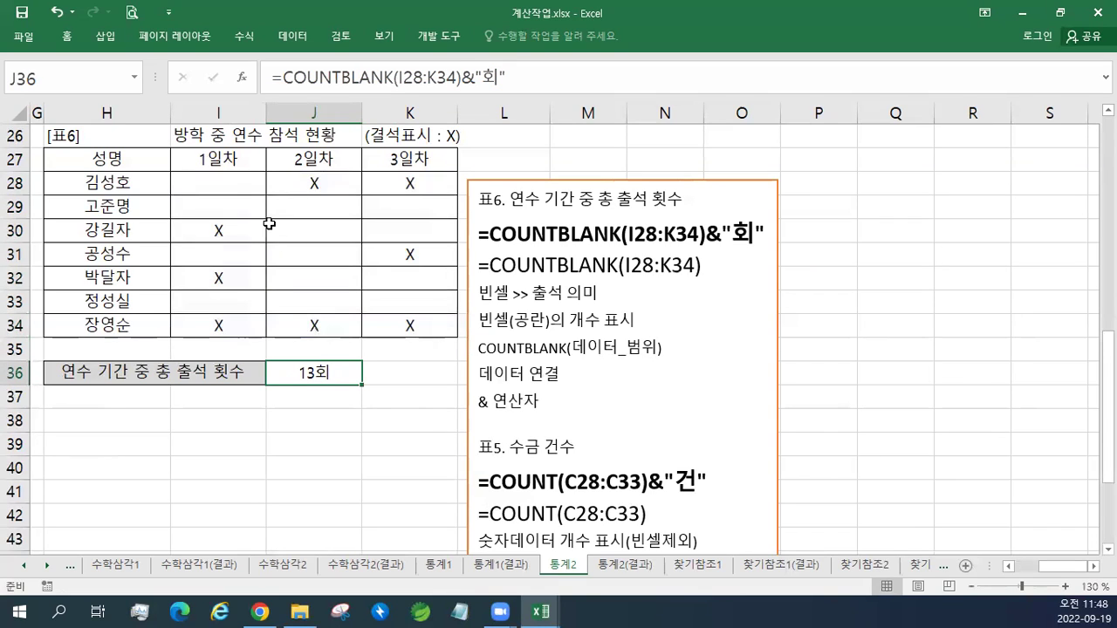
left_click(231, 187)
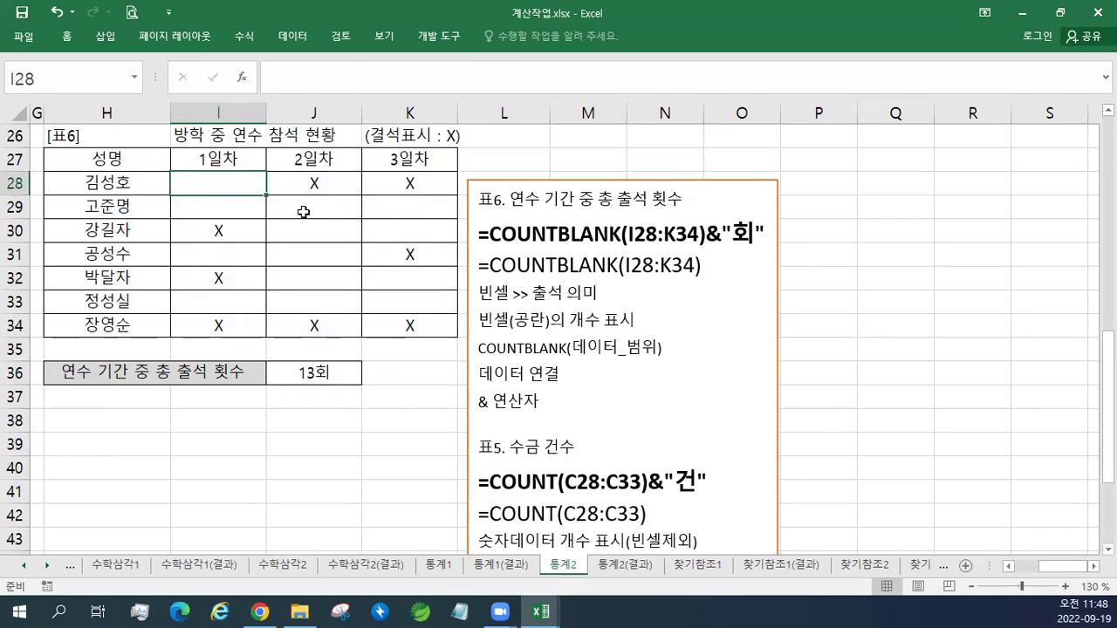
left_click(303, 214)
left_click(387, 224)
left_click(231, 187)
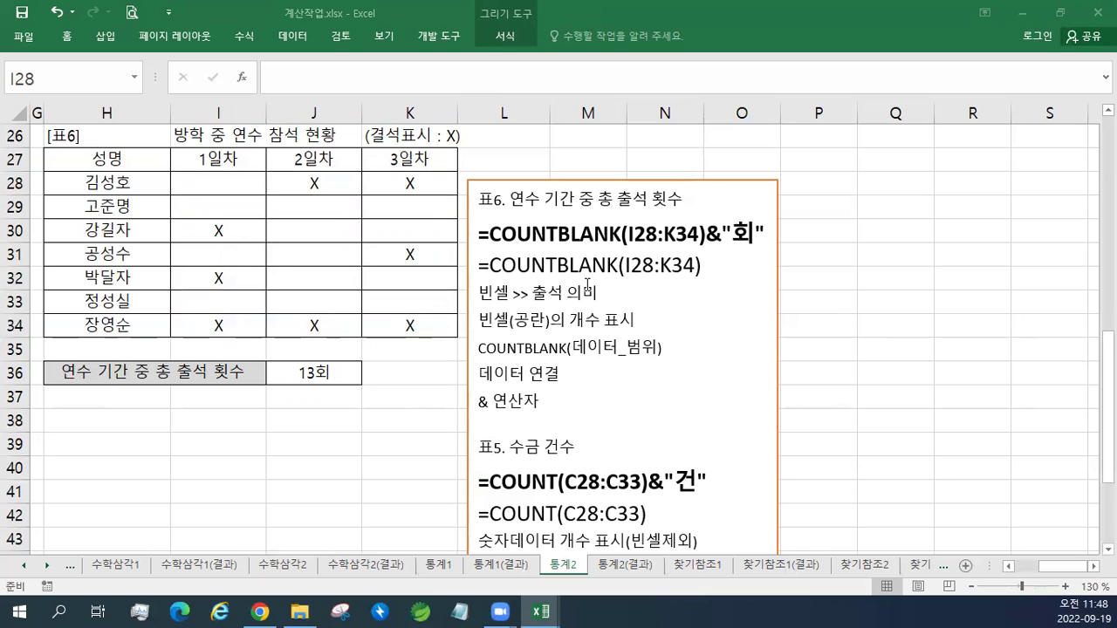
key("Escape")
Move the note text box up the sheet to the empty area beside 표2, starting around row 3.
scroll(585, 281, "up", 2)
scroll(585, 281, "up", 2)
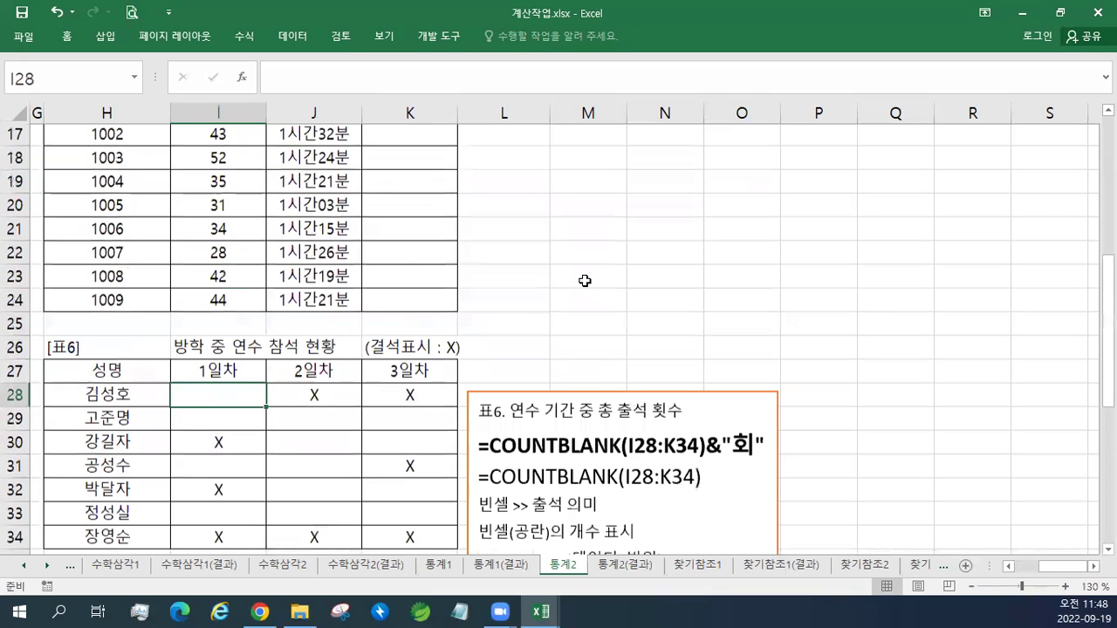
mouse_move(589, 469)
left_mouse_down()
mouse_move(600, 211)
mouse_move(601, 239)
left_mouse_up()
scroll(601, 238, "up", 3)
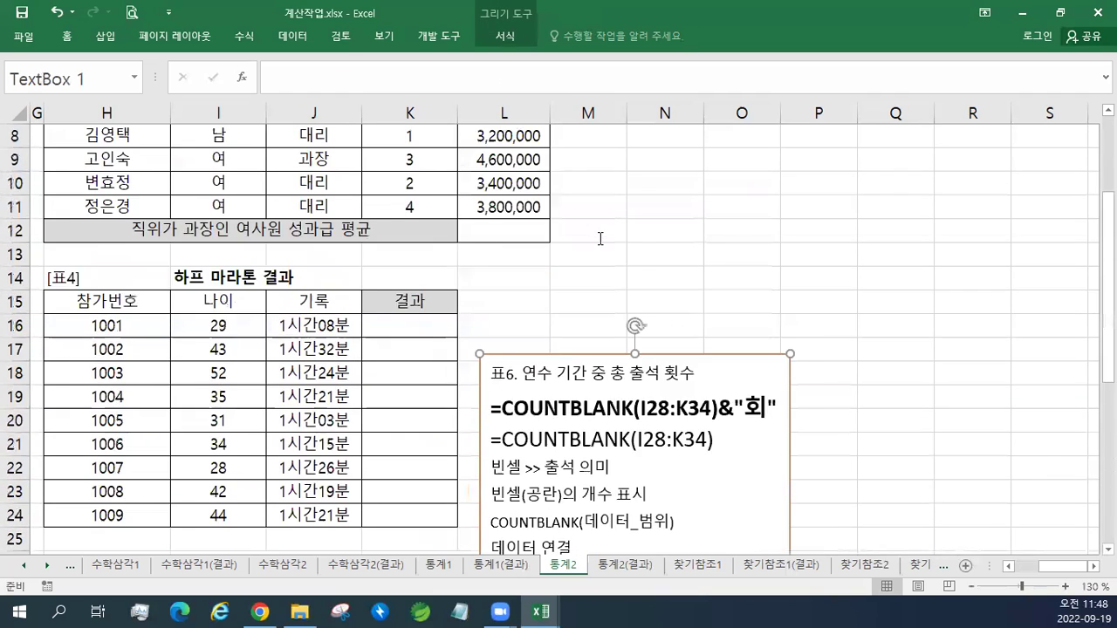
left_click_drag(566, 494, 673, 225)
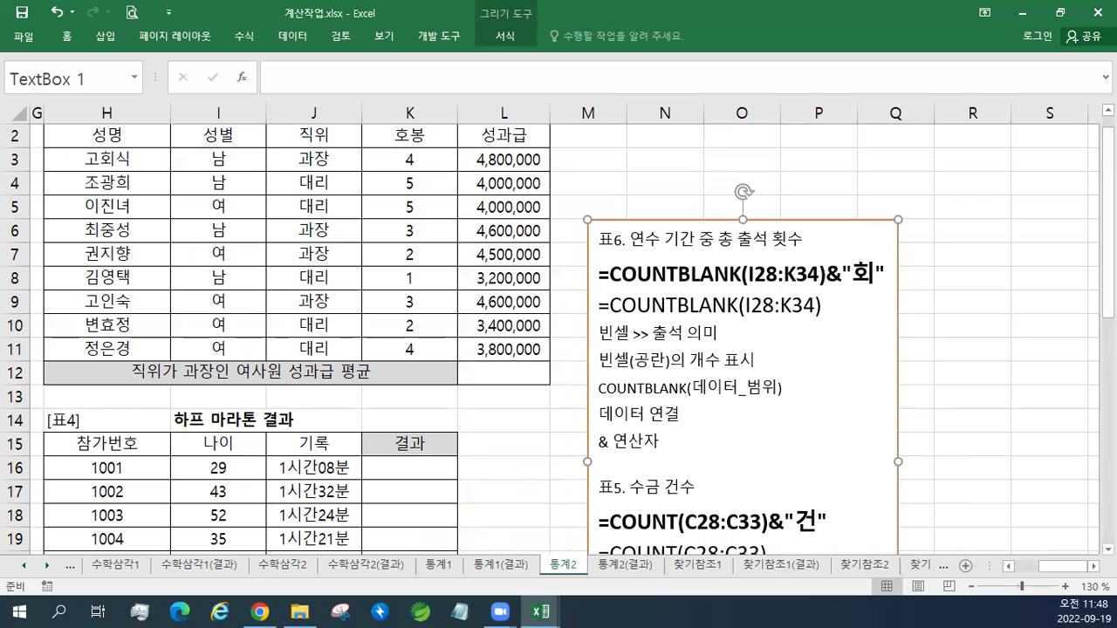
scroll(1013, 142, "up", 1)
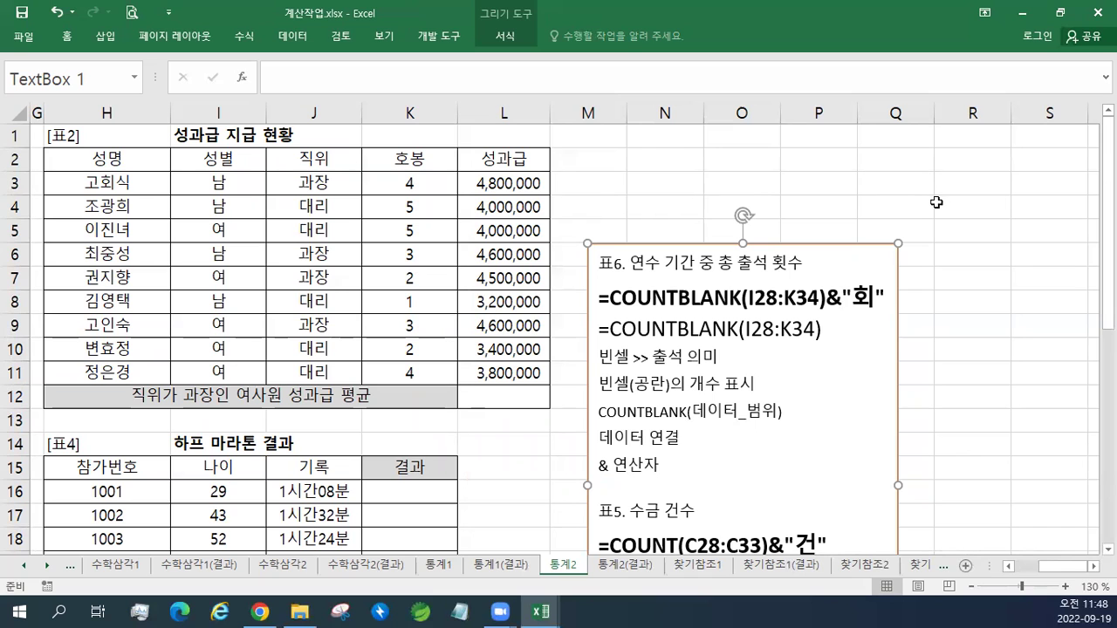
left_click_drag(662, 244, 649, 180)
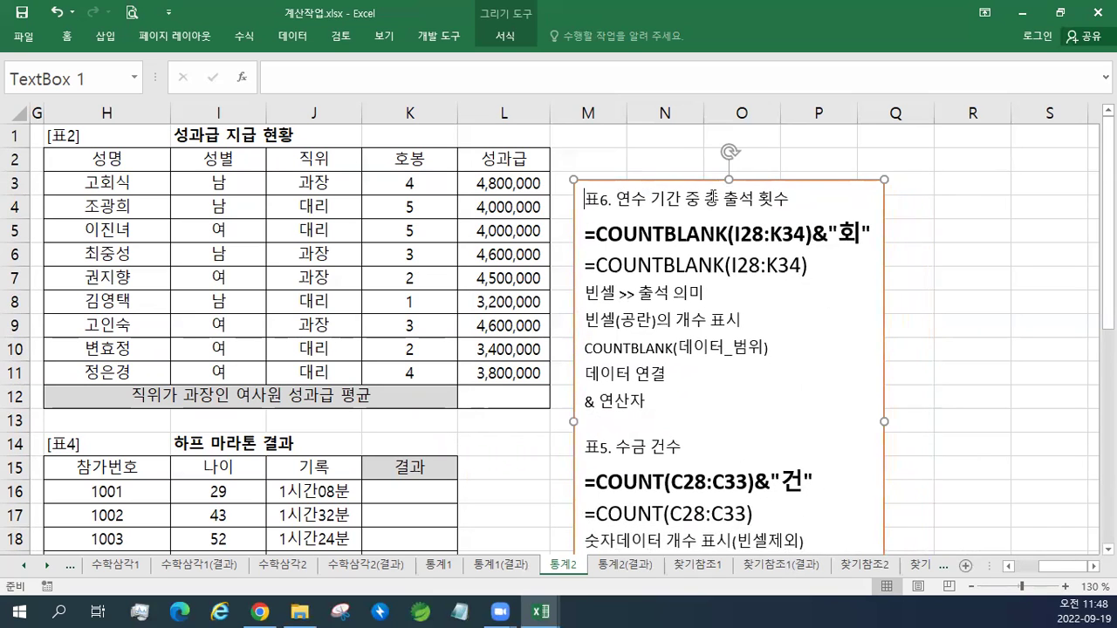
Insert two blank lines above the 표6 note and paste the 표2 ROUND and AVERAGEIFS explanation there.
key("Return")
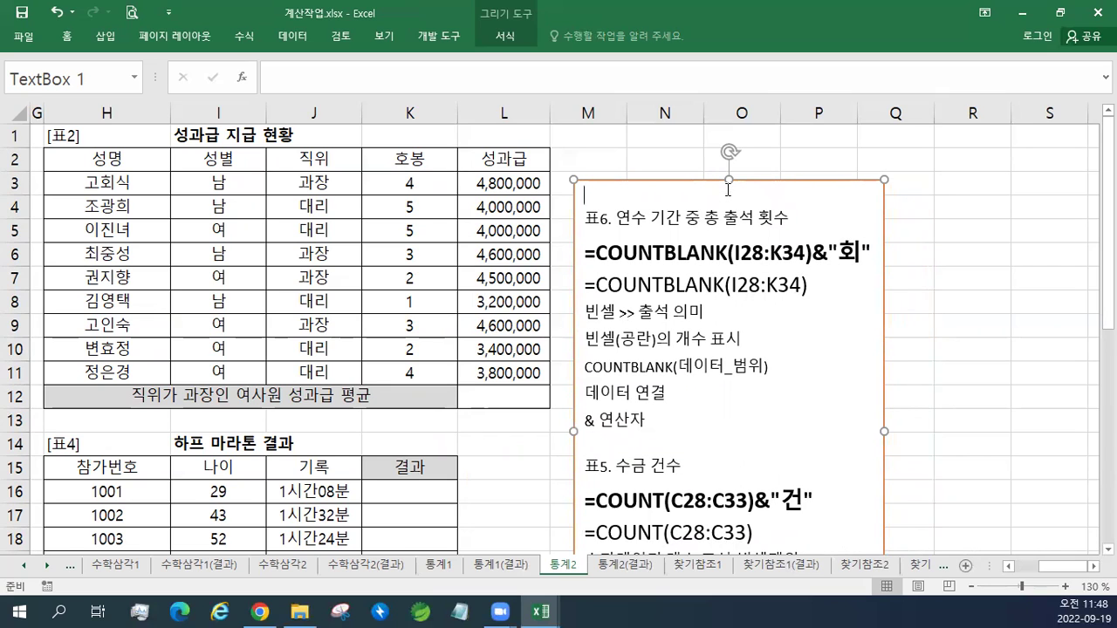
key("Return")
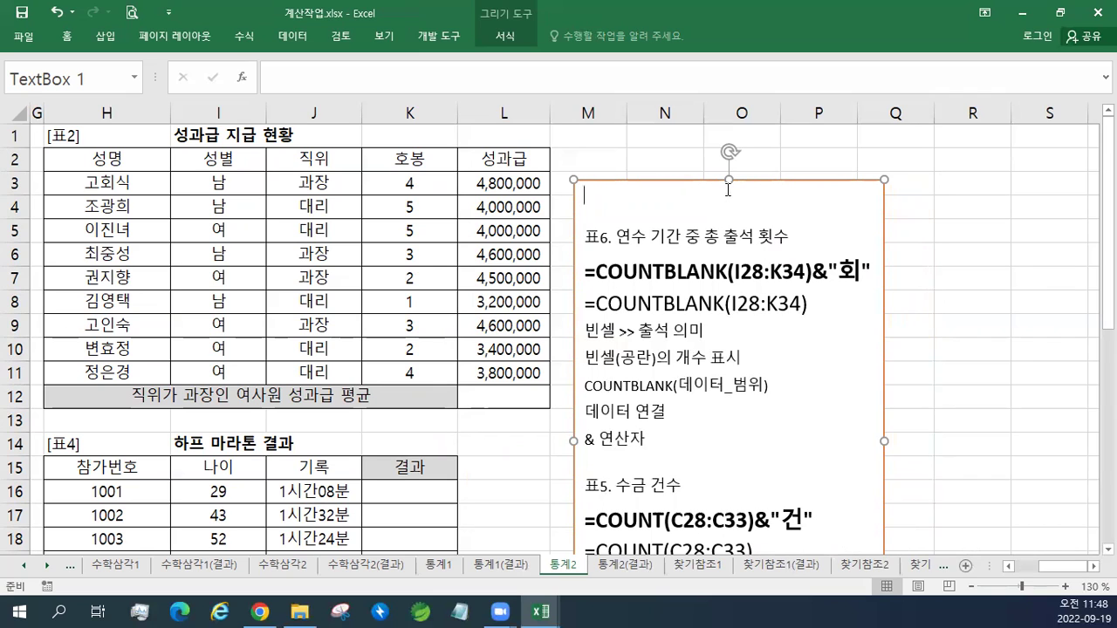
key("ctrl+v")
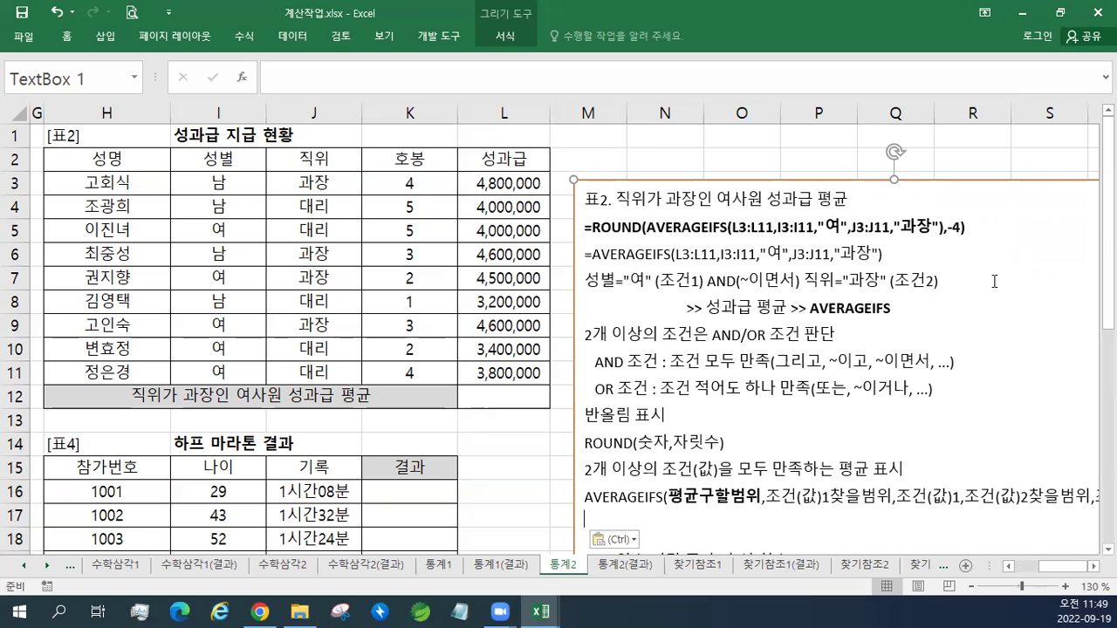
Enlarge the ROUND(AVERAGEIFS) and AVERAGEIFS formula lines in the note to font size 16.
left_click_drag(886, 254, 585, 227)
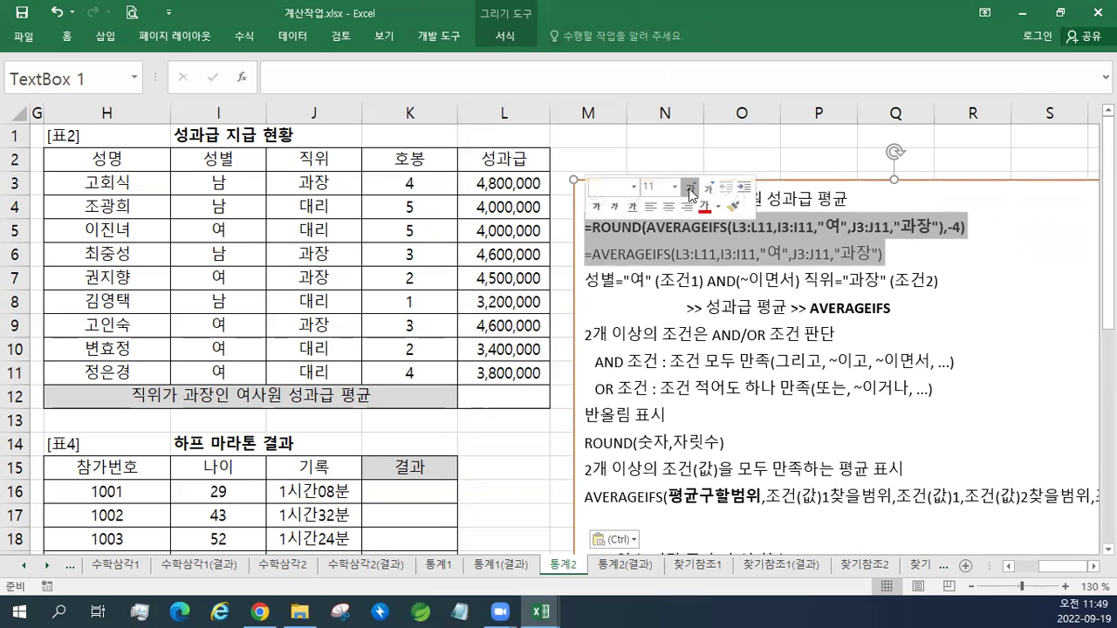
left_click(690, 188)
left_click(690, 188)
left_click(689, 188)
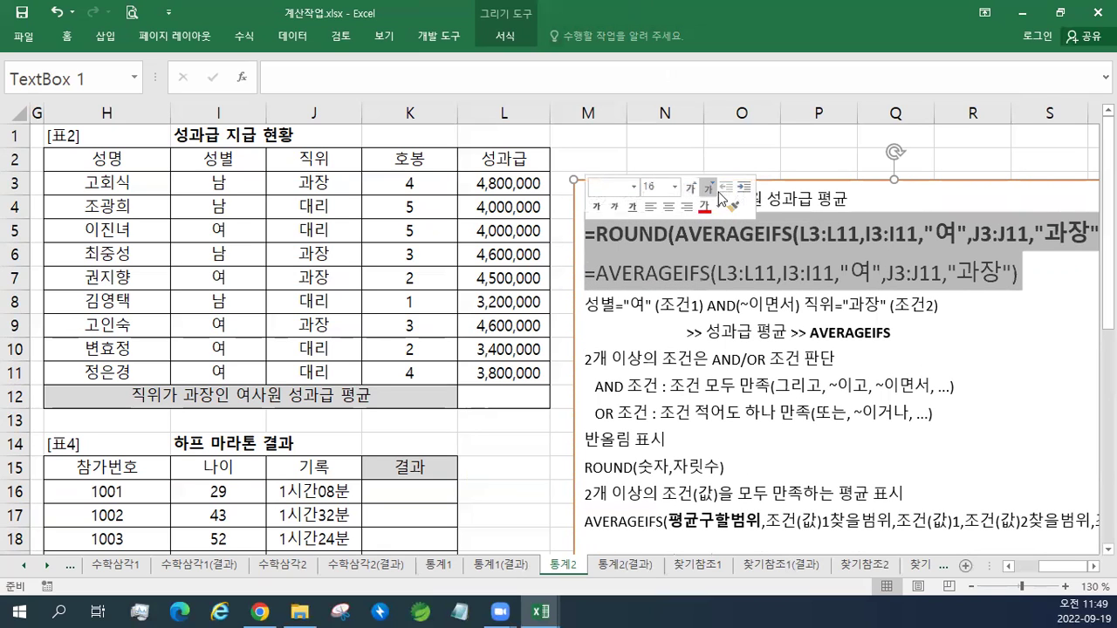
Move the note text box closer to 표2 so the full ROUND formula shows, and select the result cell L12.
left_click(781, 179)
left_click_drag(781, 179, 734, 193)
left_click(486, 393)
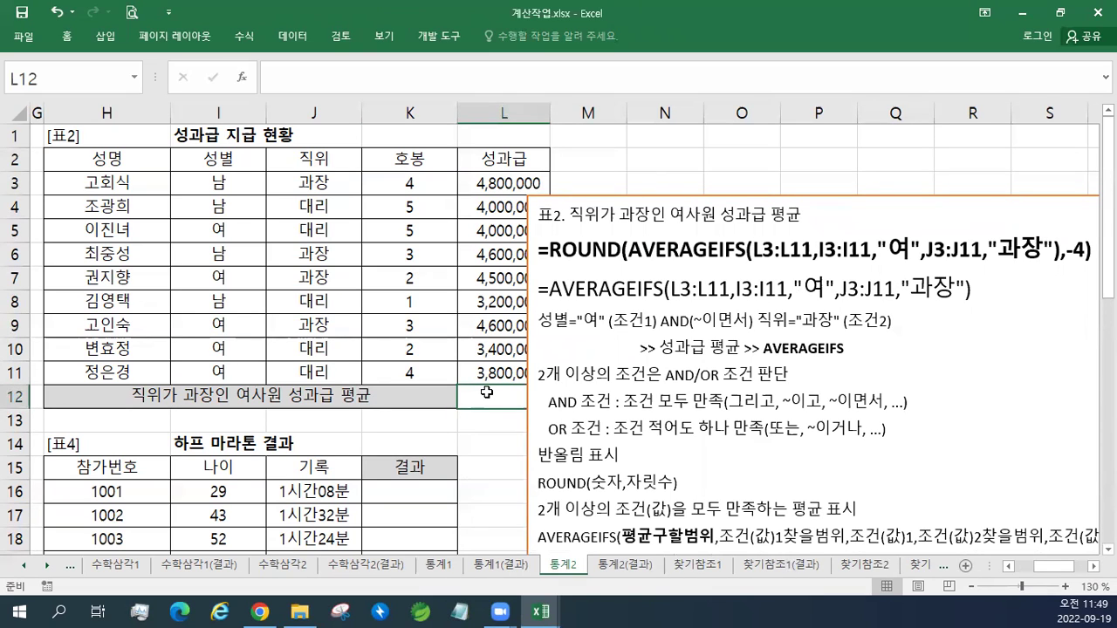
left_click(1009, 258)
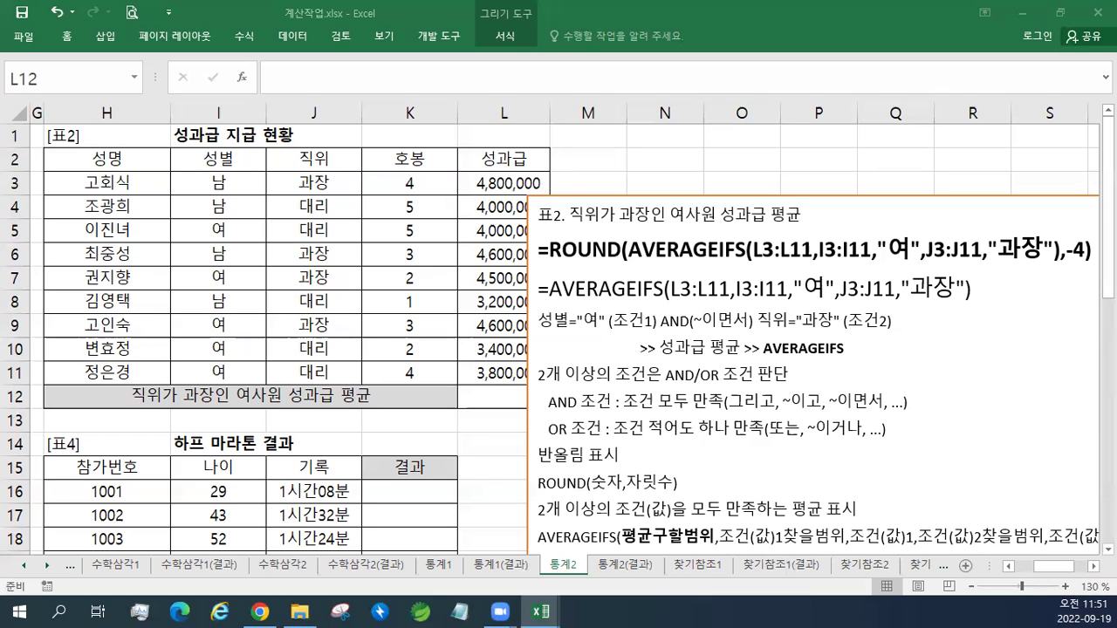
left_click(496, 395)
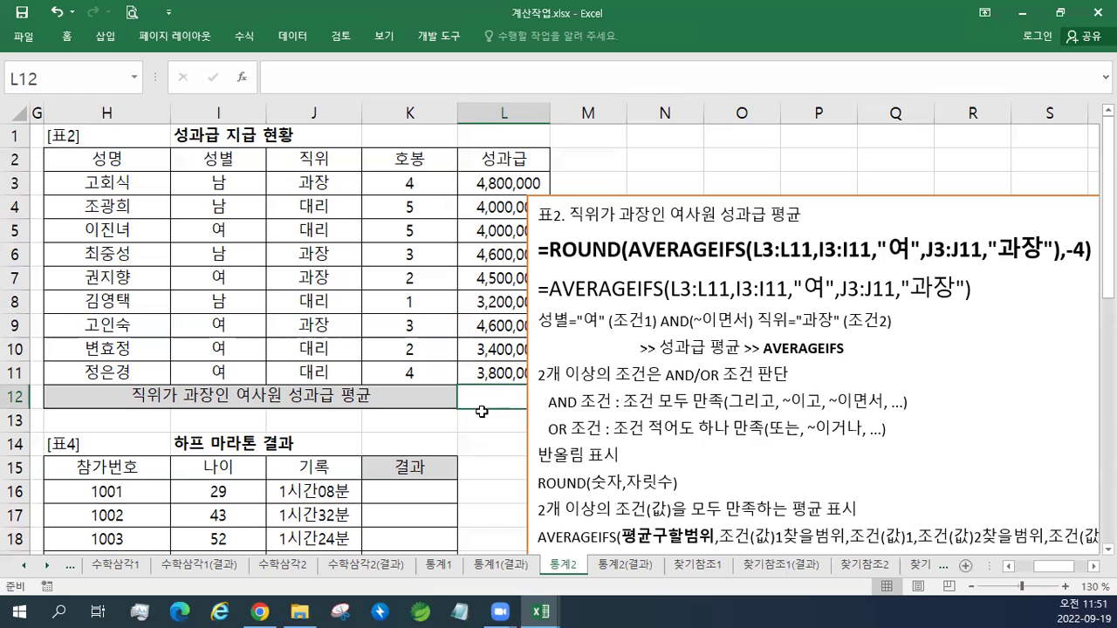
Join the ">> 성과급 평균 >> AVERAGEIFS" line onto the end of the 성별 and 직위 condition line in the note.
left_click(910, 319)
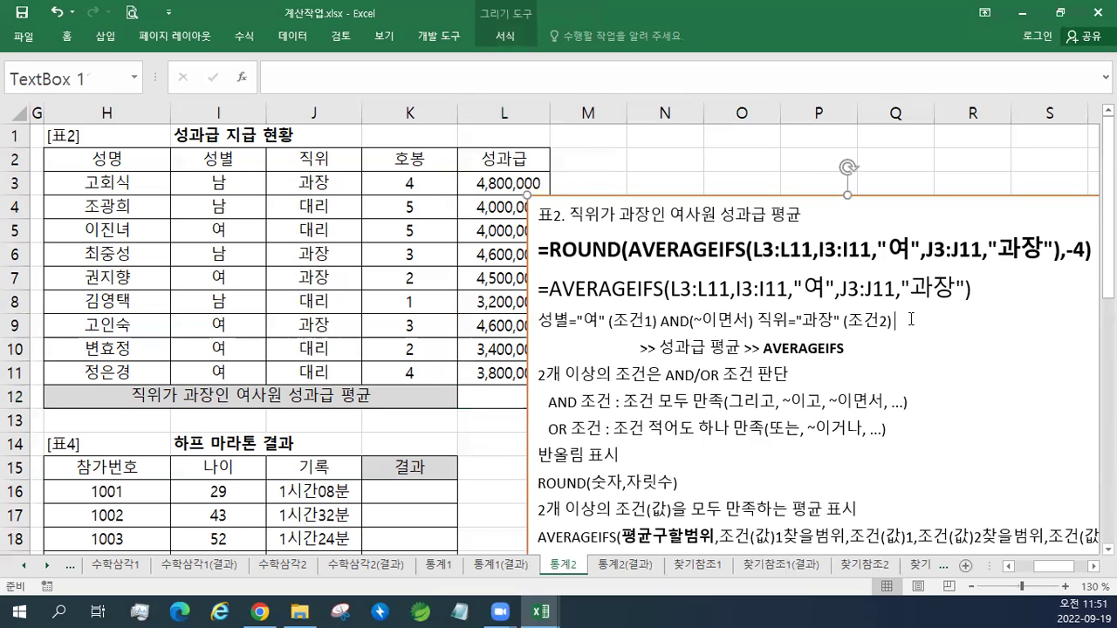
key("Delete")
key("Delete")
key("Delete")
key("Delete")
key("Delete")
key("Delete")
key("Delete")
key("Delete")
key("Delete")
key("Delete")
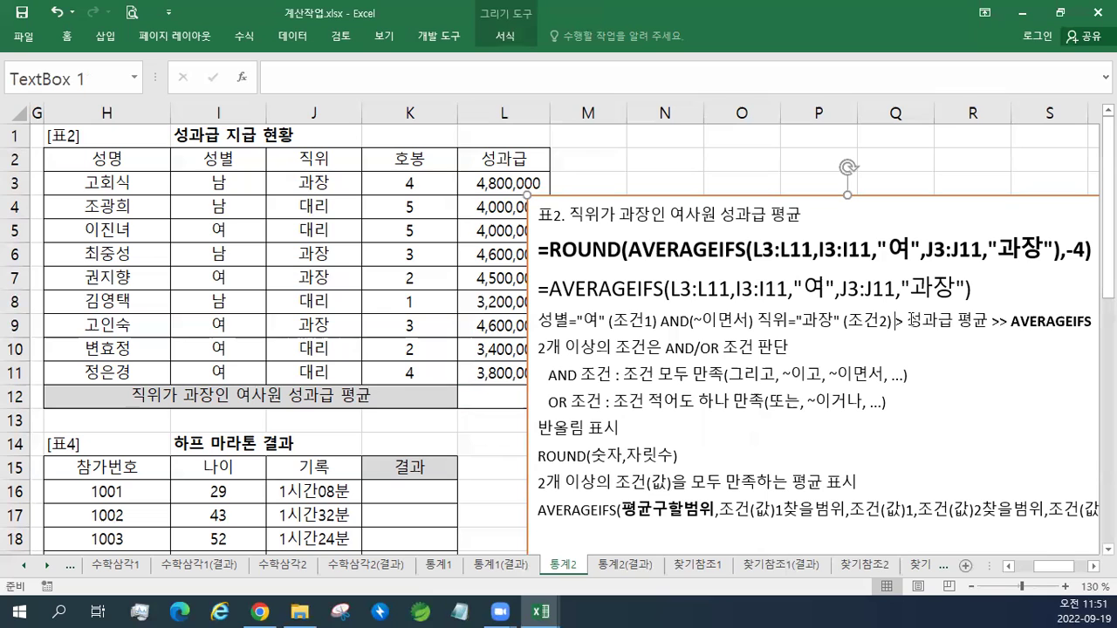
type(">")
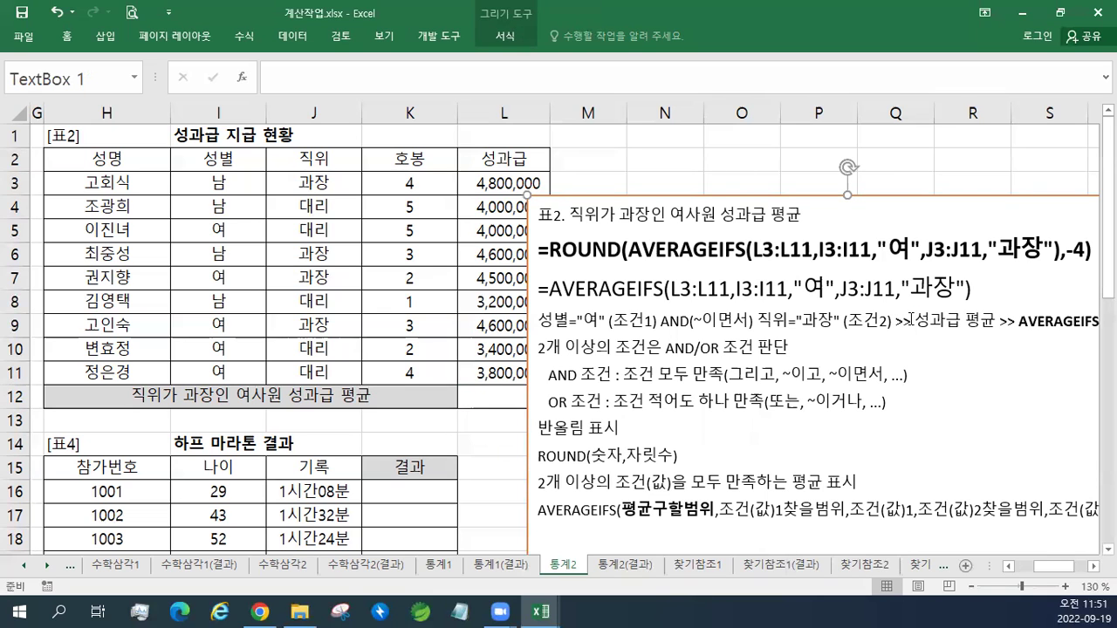
Shift the note text box over 표2 to show its full width, and review the conditions 성별="여" and 직위="과장".
left_click_drag(782, 195, 591, 193)
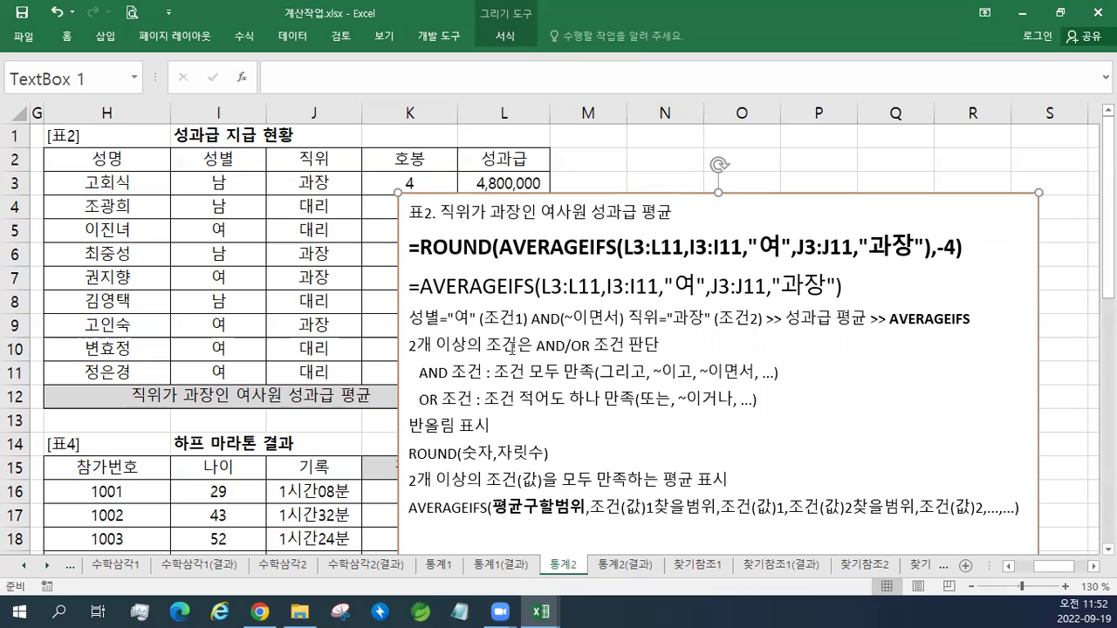
left_click_drag(409, 319, 479, 322)
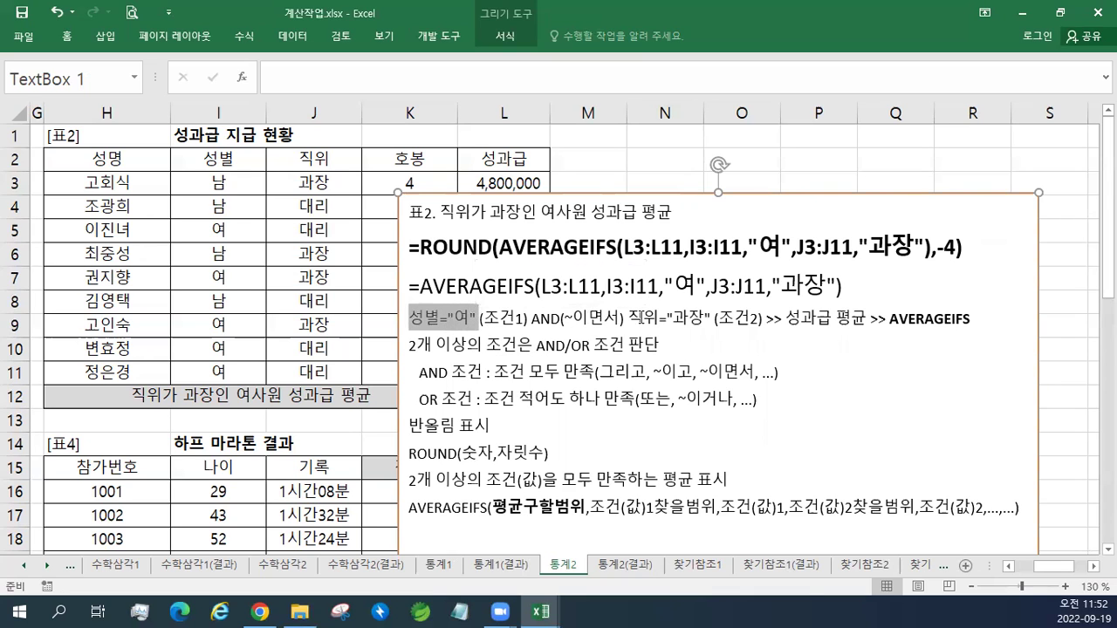
left_click_drag(627, 319, 709, 319)
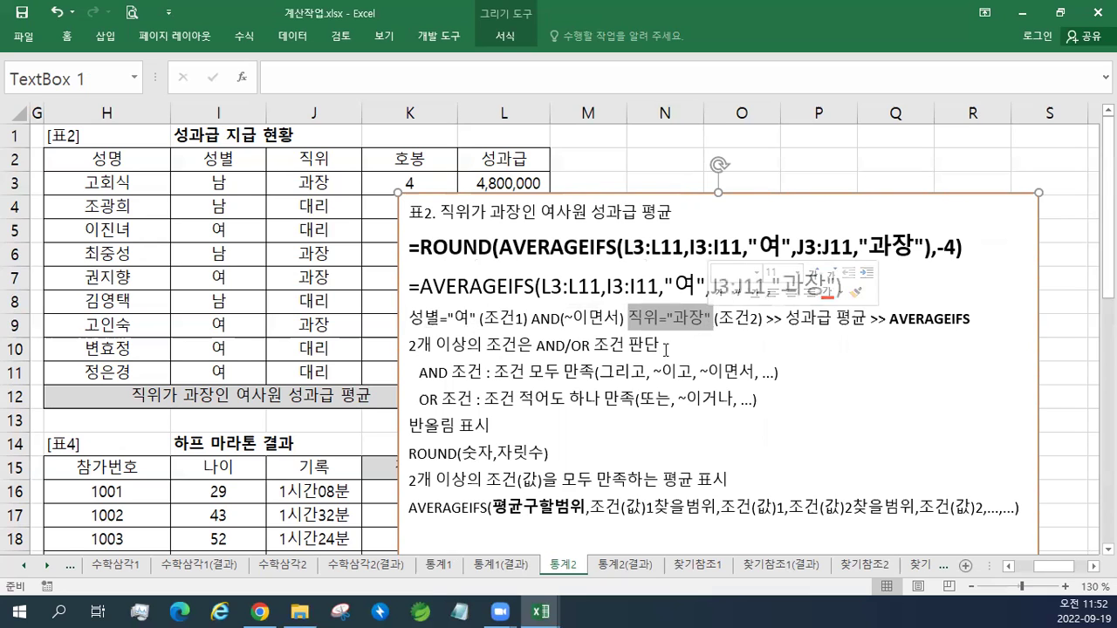
Color the three note lines explaining AND/OR conditions green.
left_click_drag(768, 402, 397, 350)
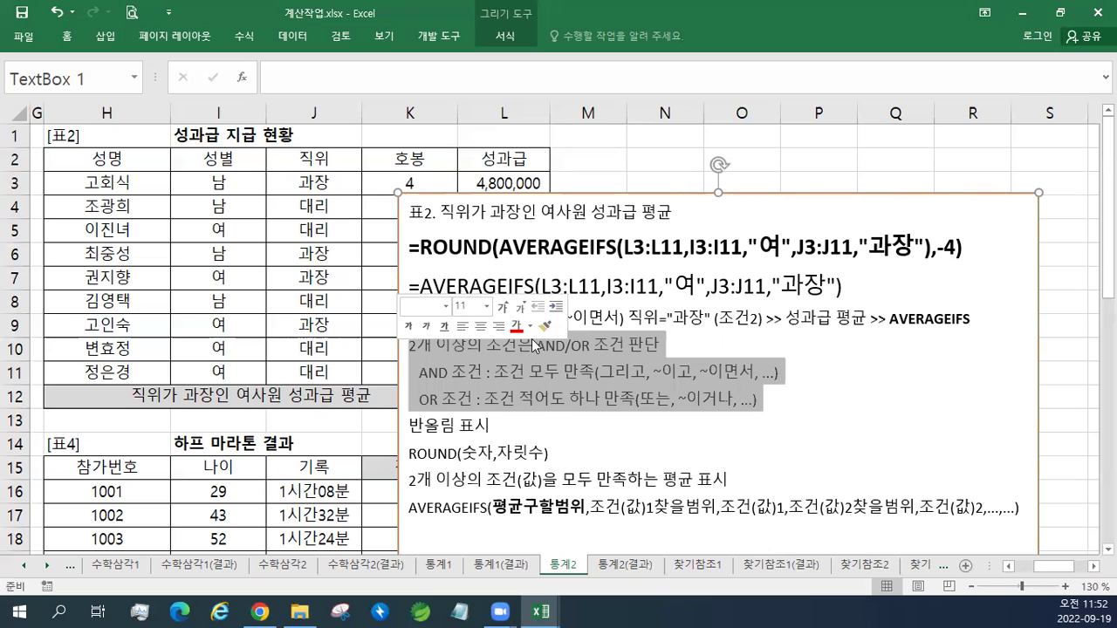
left_click(530, 326)
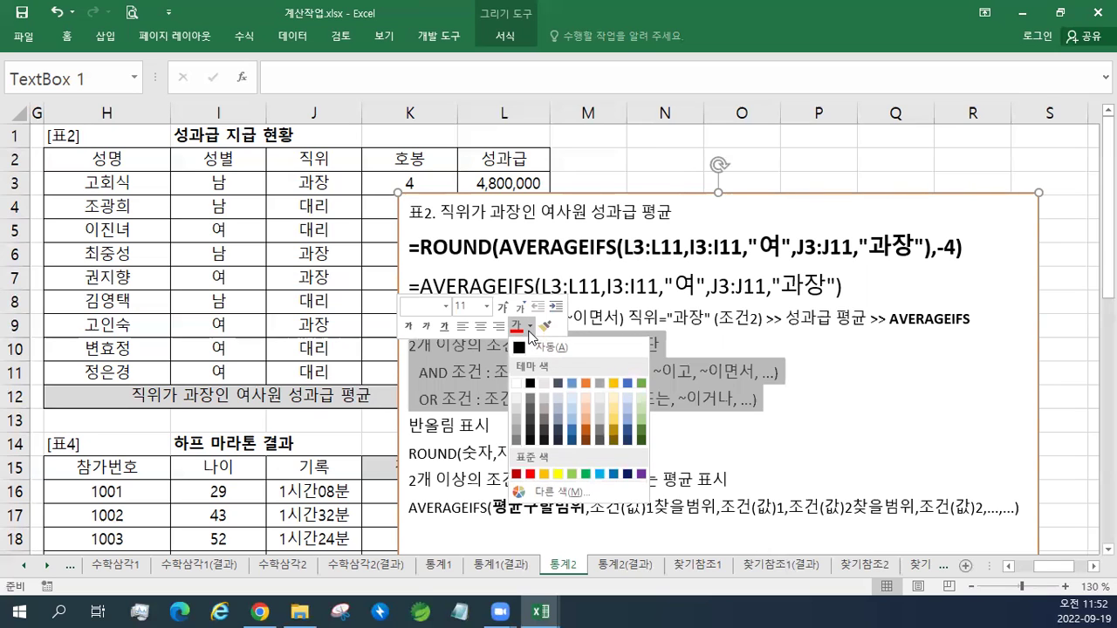
left_click(586, 475)
left_click(640, 432)
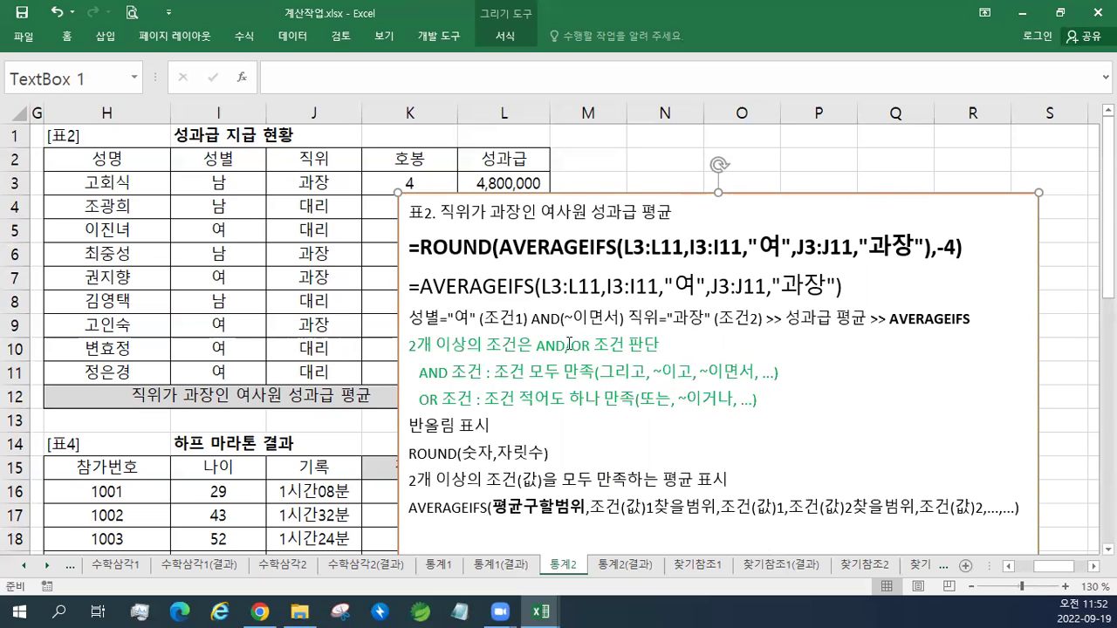
Color the word AND red in the note's 성별 and 직위 condition line.
left_click_drag(574, 319, 614, 315)
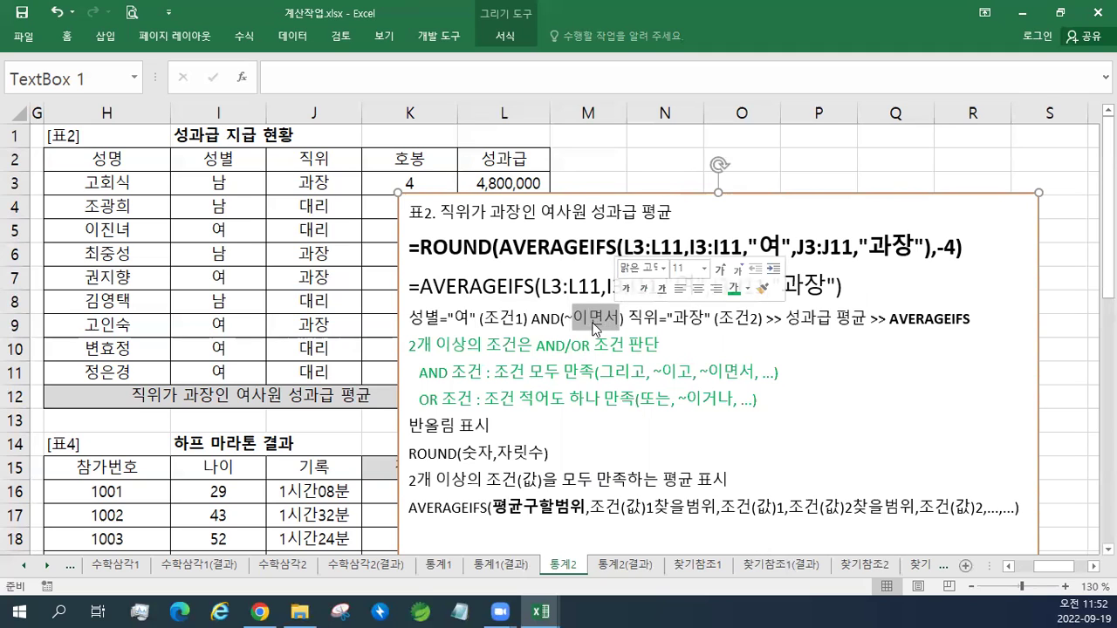
left_click_drag(532, 319, 561, 319)
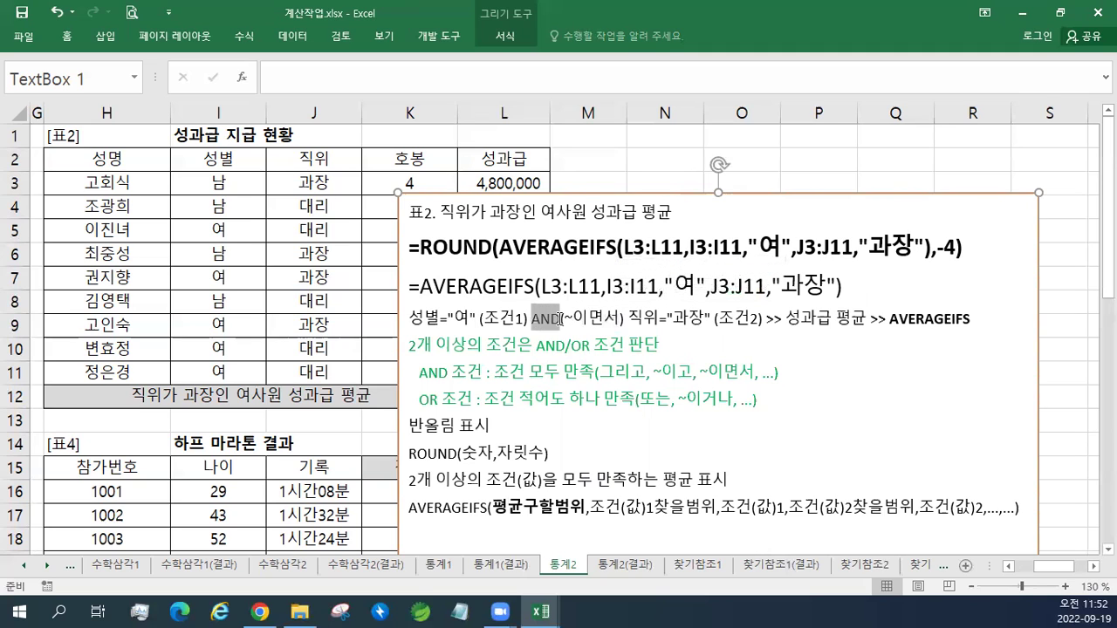
left_click(692, 300)
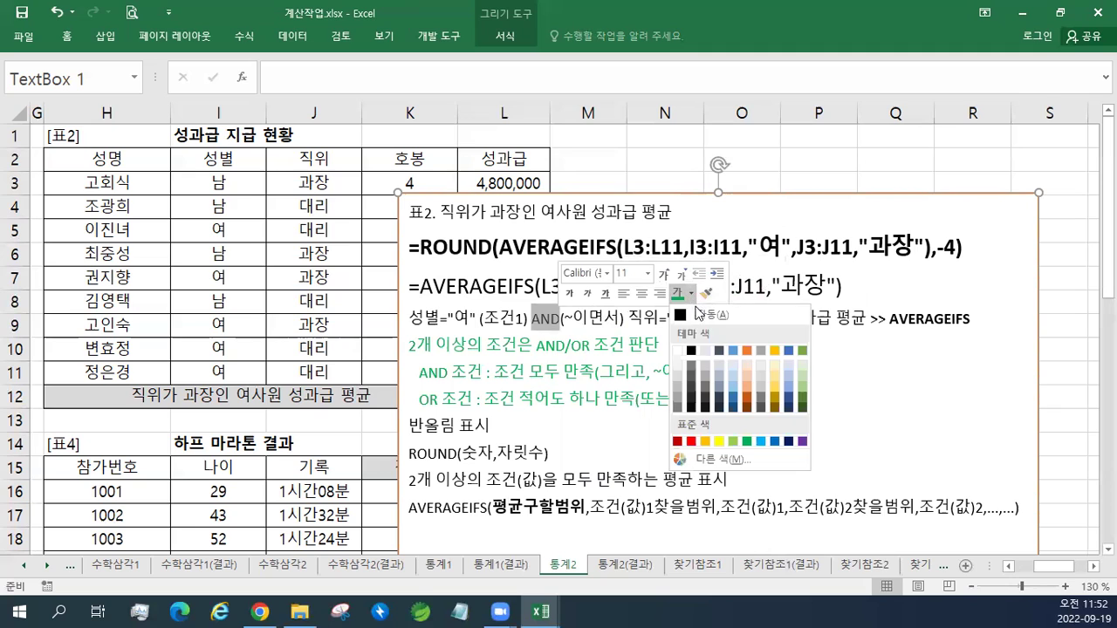
left_click(694, 442)
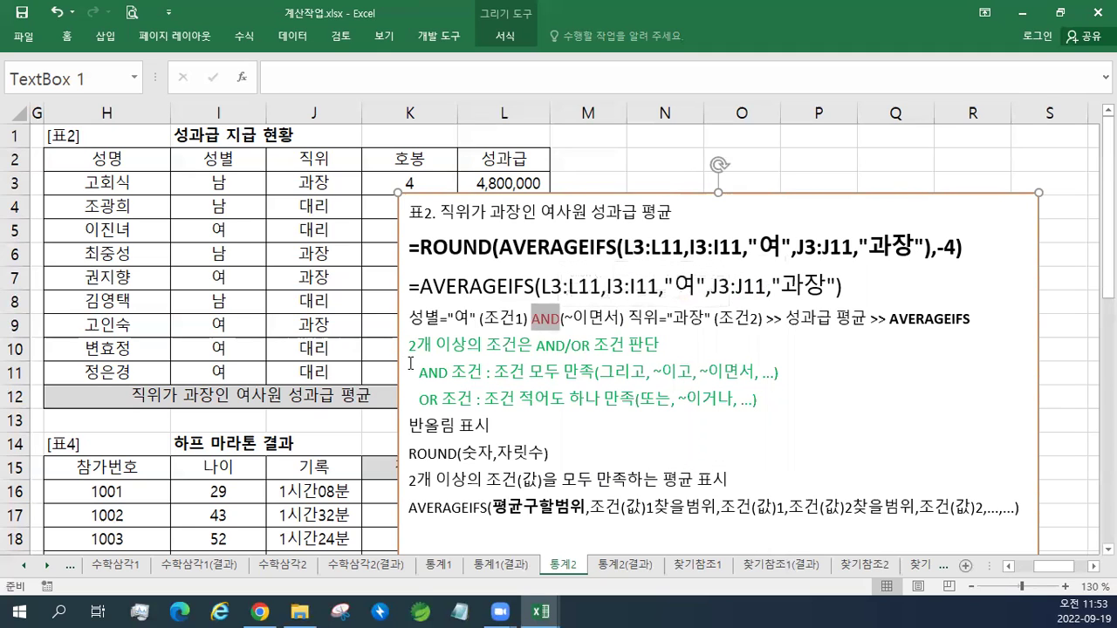
left_click(442, 316)
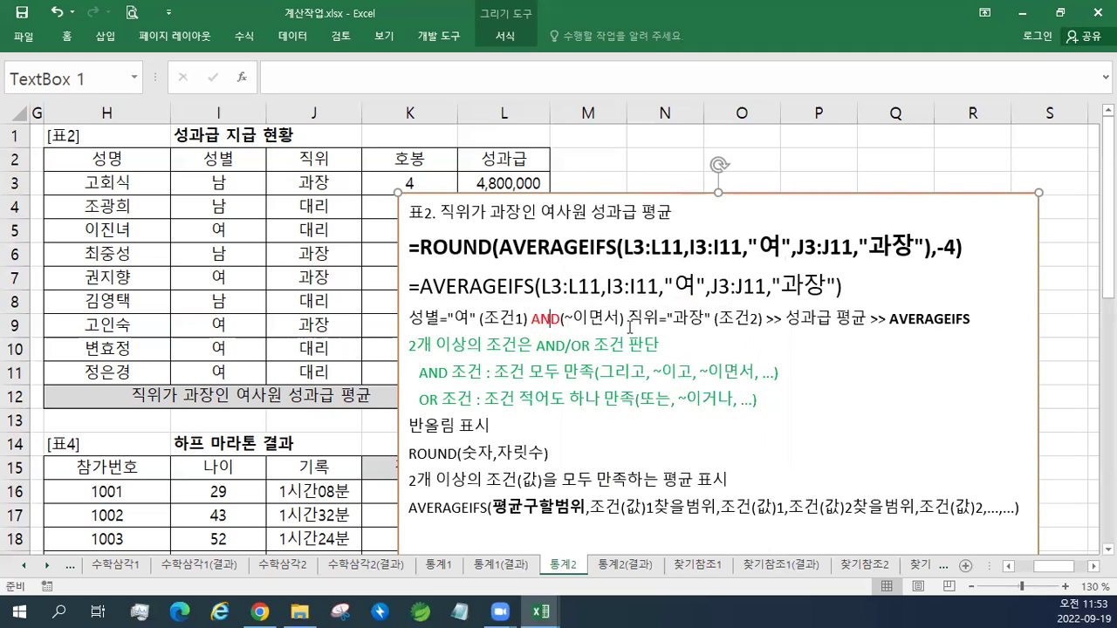
Move the note text box below 표2 so the whole table is uncovered, and select the result cell L12.
left_click_drag(786, 318, 858, 320)
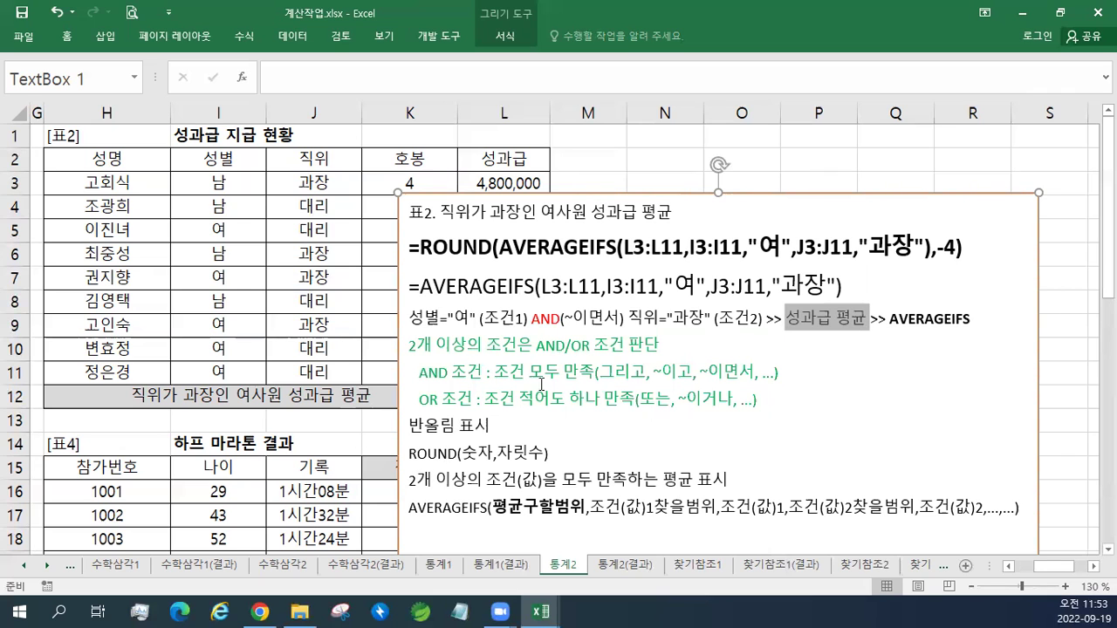
left_click_drag(635, 194, 498, 413)
left_click(504, 398)
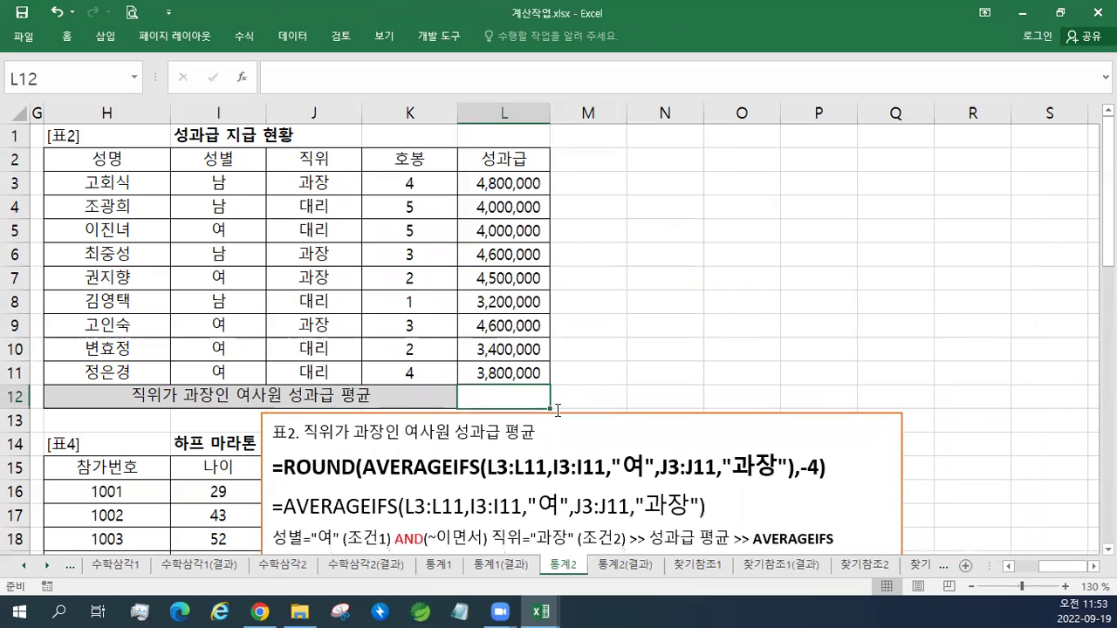
Start an AVERAGEIFS formula in L12 with average range L3:L11 and the first condition I3:I11 equal to "여".
type("=AVERAGEIF")
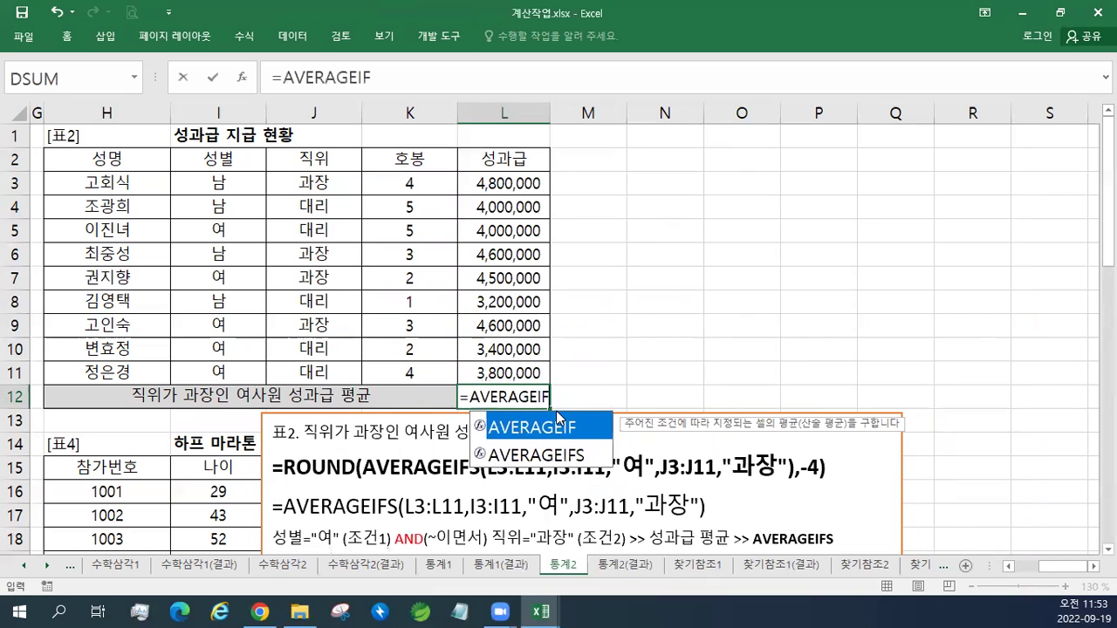
type("S(")
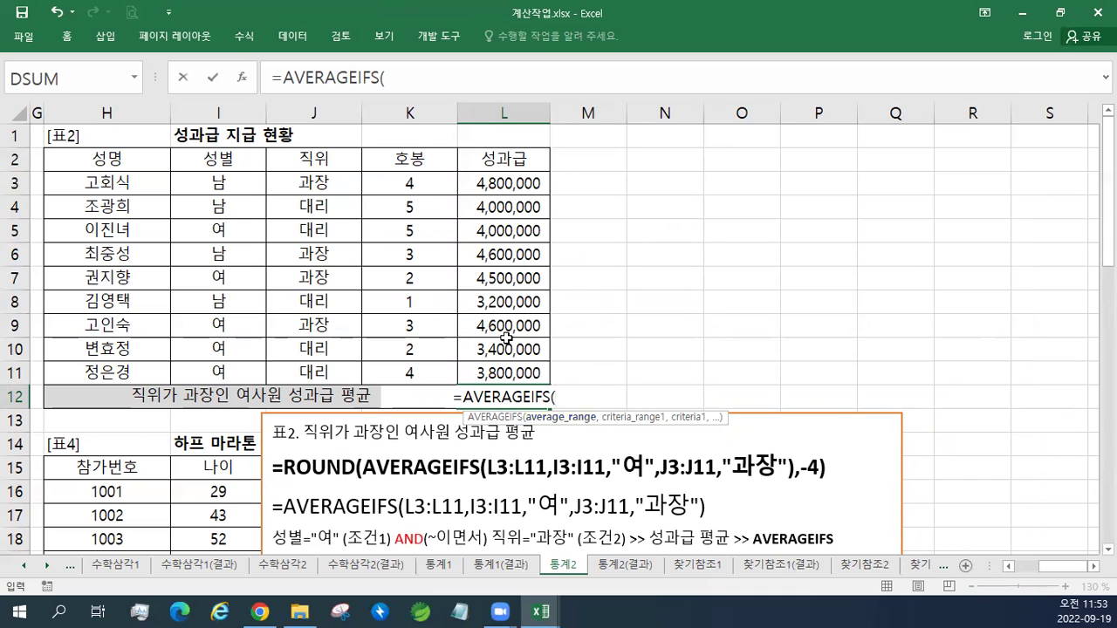
left_click_drag(510, 185, 502, 374)
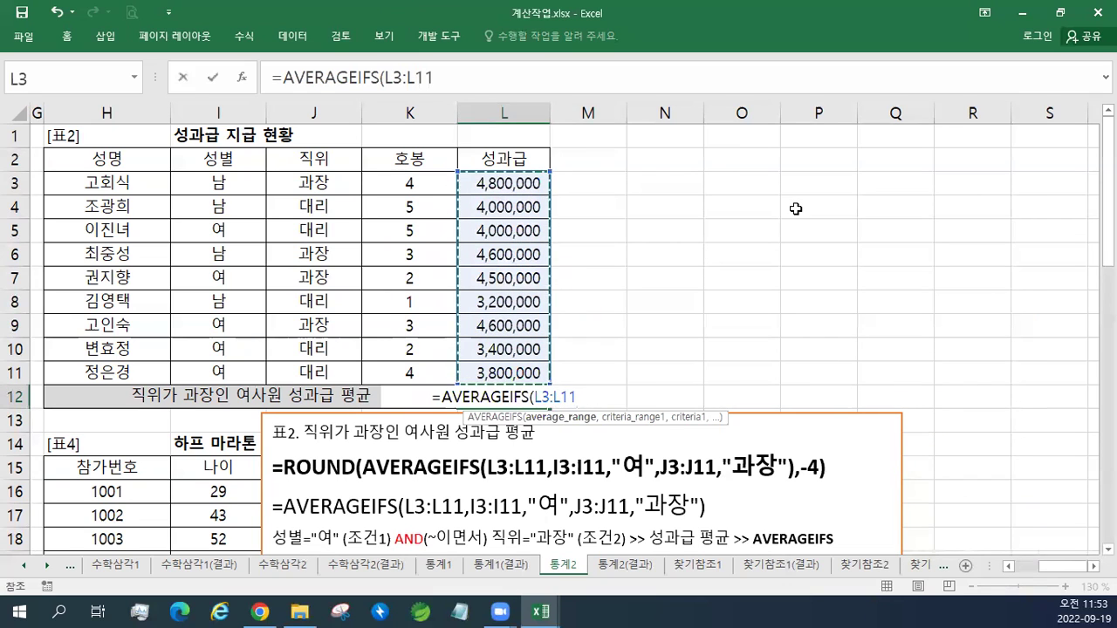
type(",")
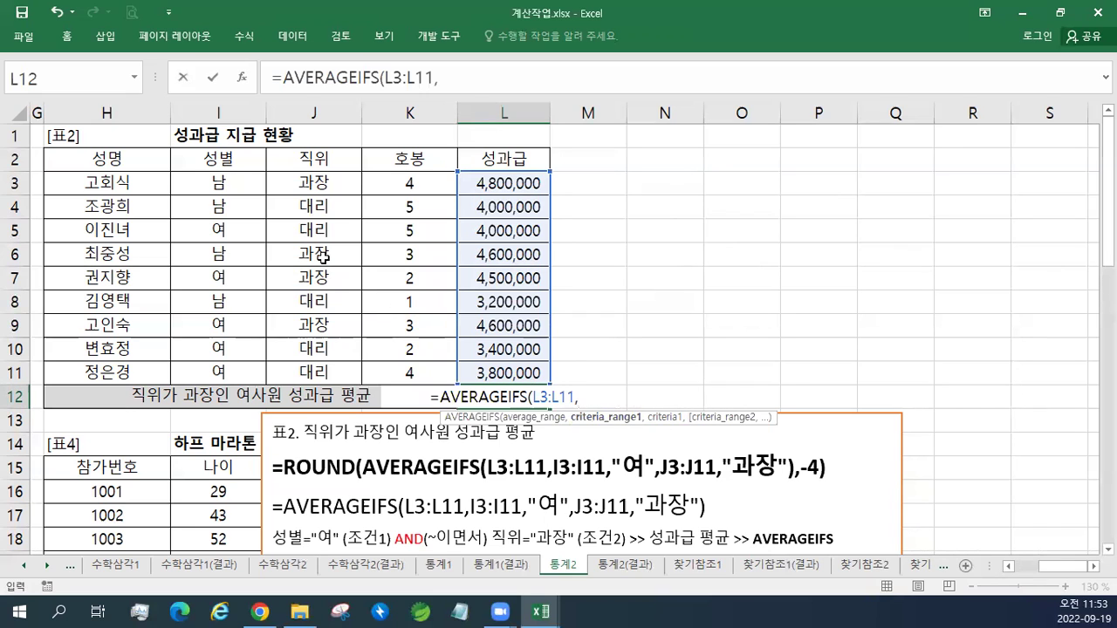
left_click_drag(233, 187, 231, 369)
type(",\"")
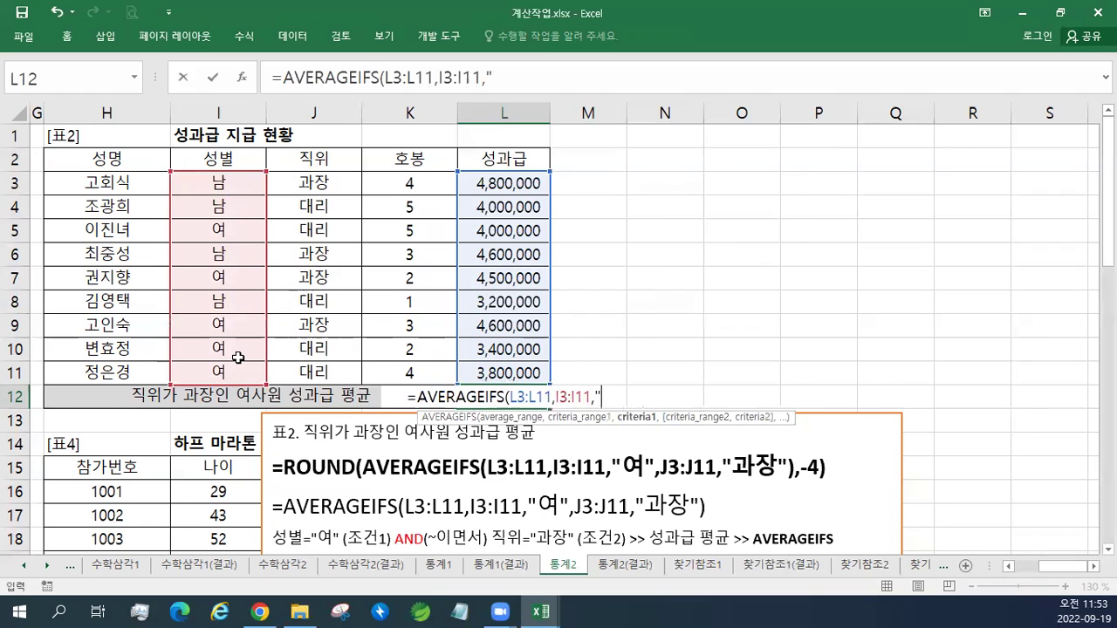
type("여\",")
Add the second condition, range J3:J11 equal to "과장", and close the AVERAGEIFS function.
left_click_drag(349, 180, 329, 370)
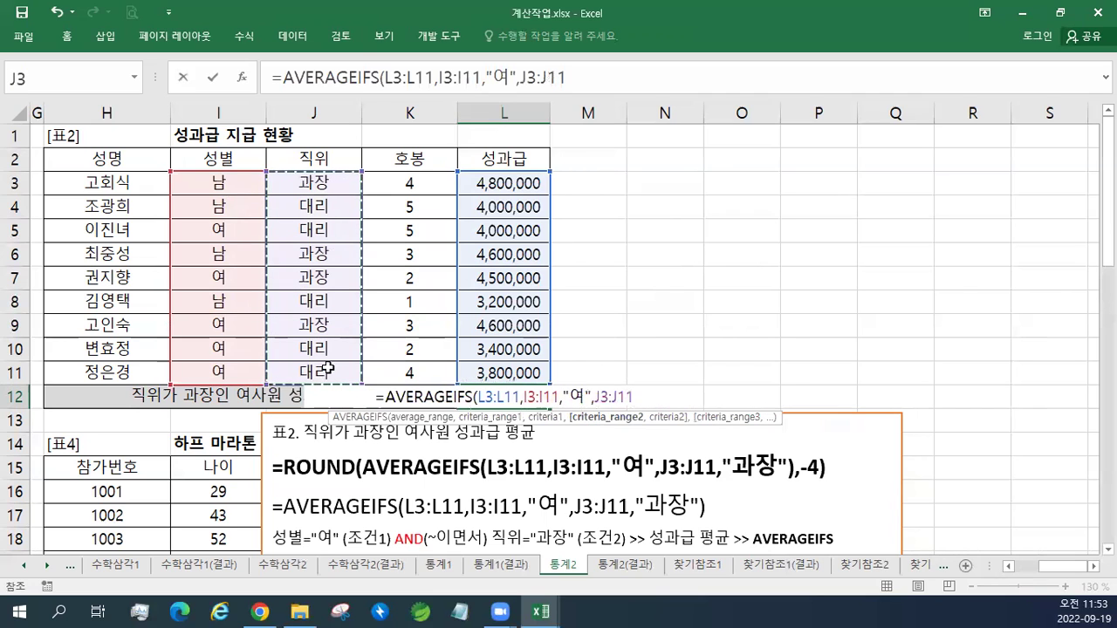
type(",\"")
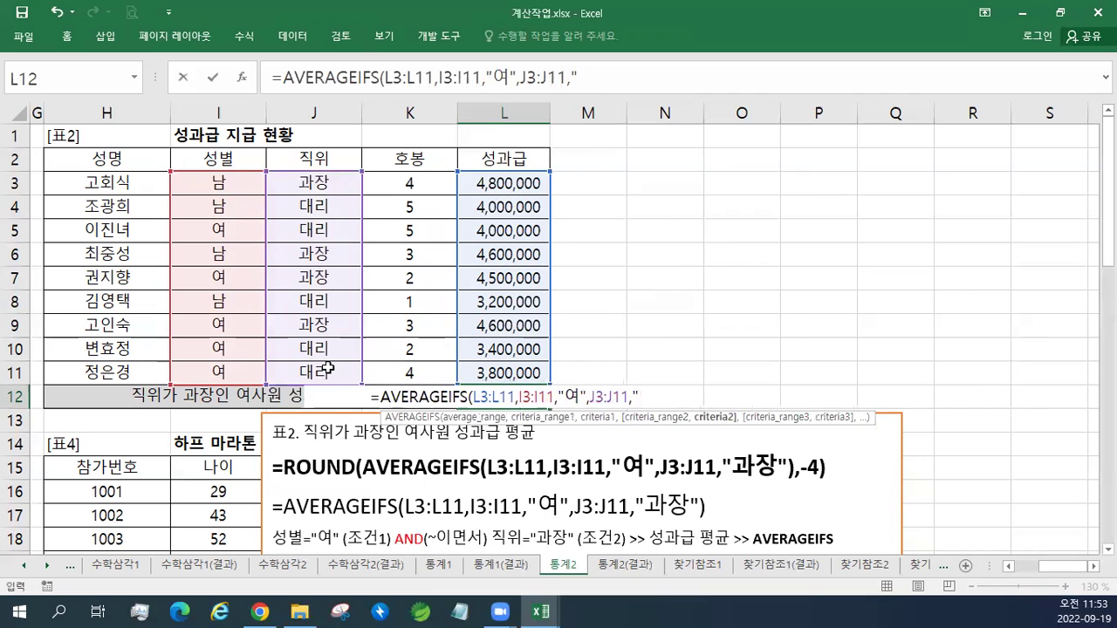
type("RHKWKD")
key("BackSpace")
key("BackSpace")
key("BackSpace")
key("BackSpace")
key("BackSpace")
key("BackSpace")
type("과장\"")
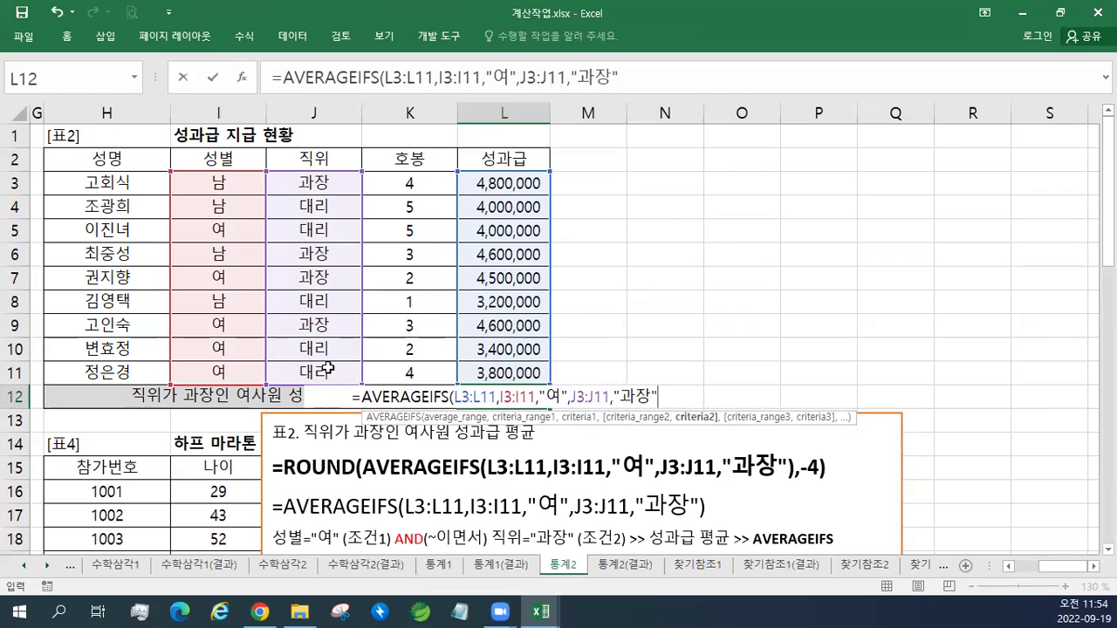
type(")")
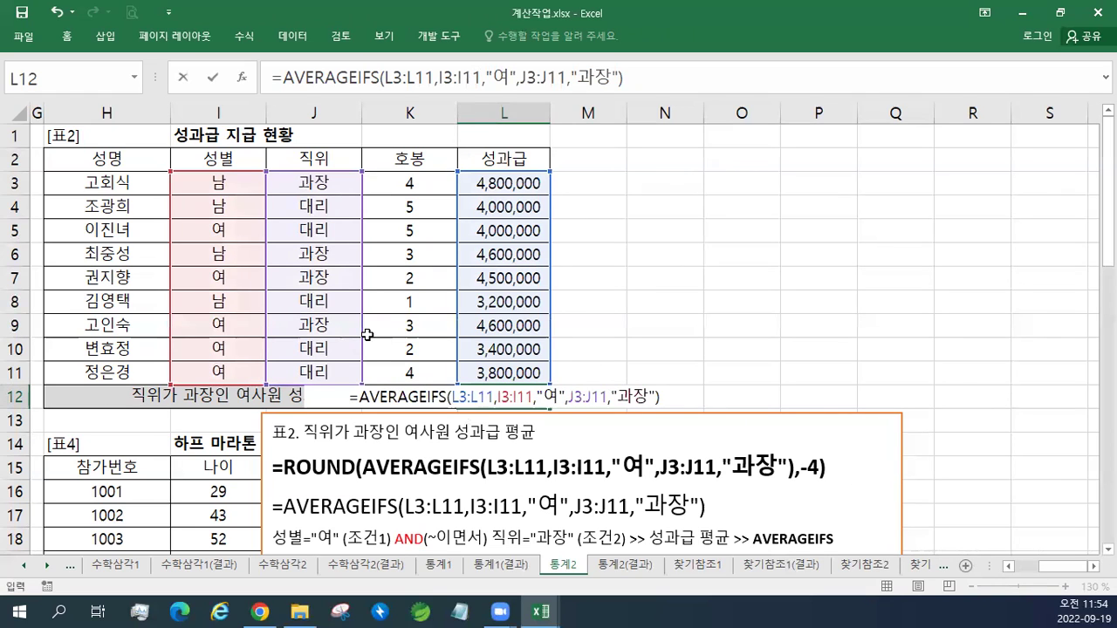
Wrap the AVERAGEIFS formula in ROUND with -4 digits, enter it, and reselect L12.
left_click(360, 398)
type("개")
key("BackSpace")
type("ROUND(")
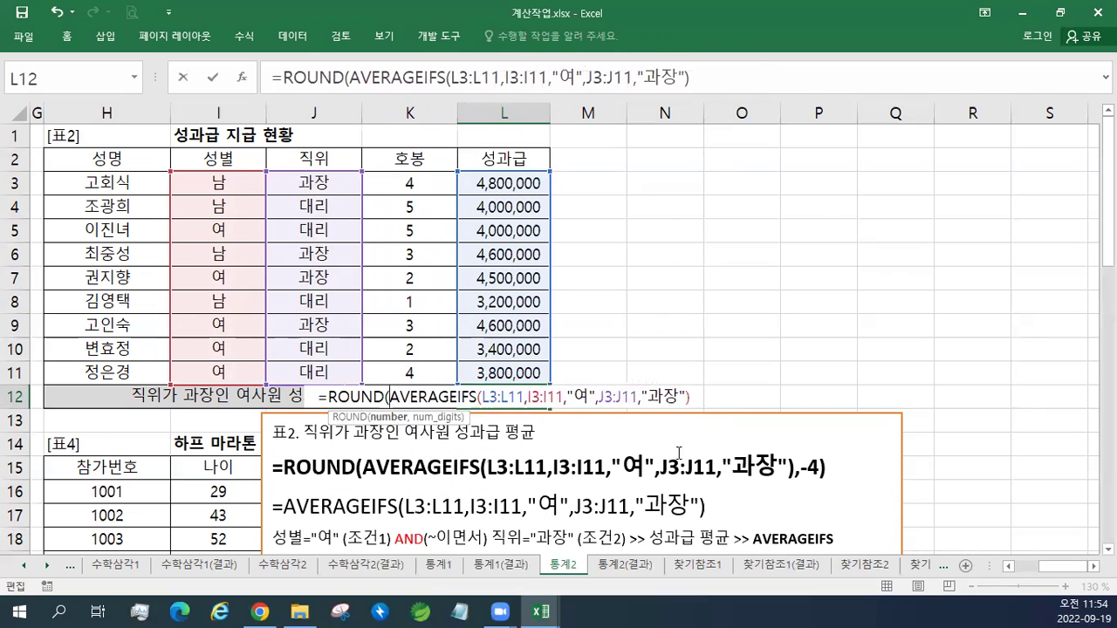
left_click_drag(392, 396, 694, 397)
left_click(694, 398)
type(",")
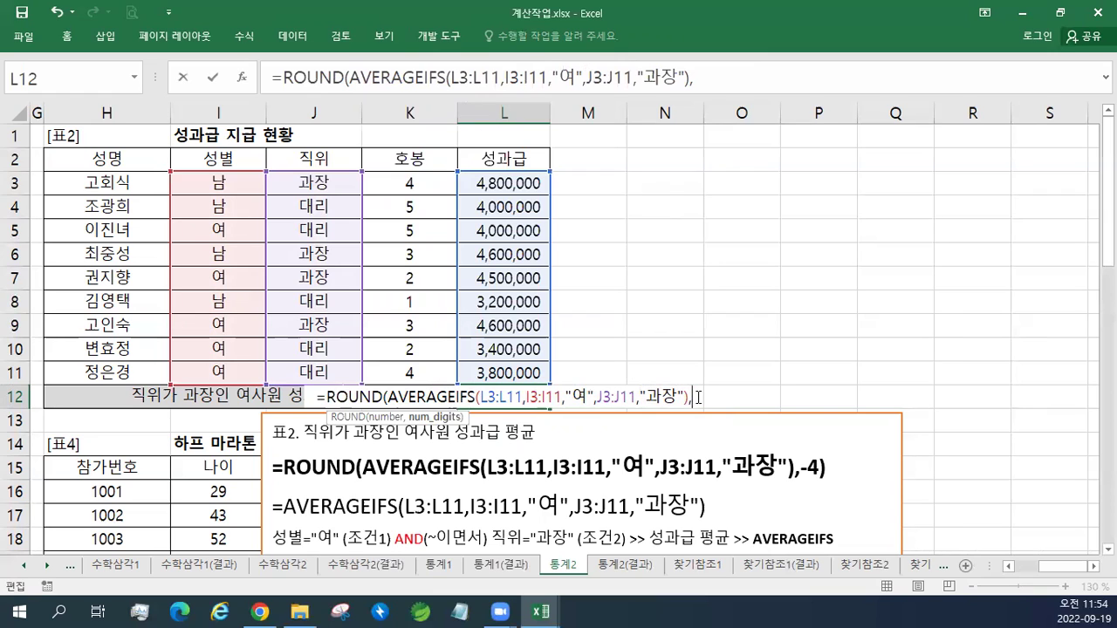
type("-4")
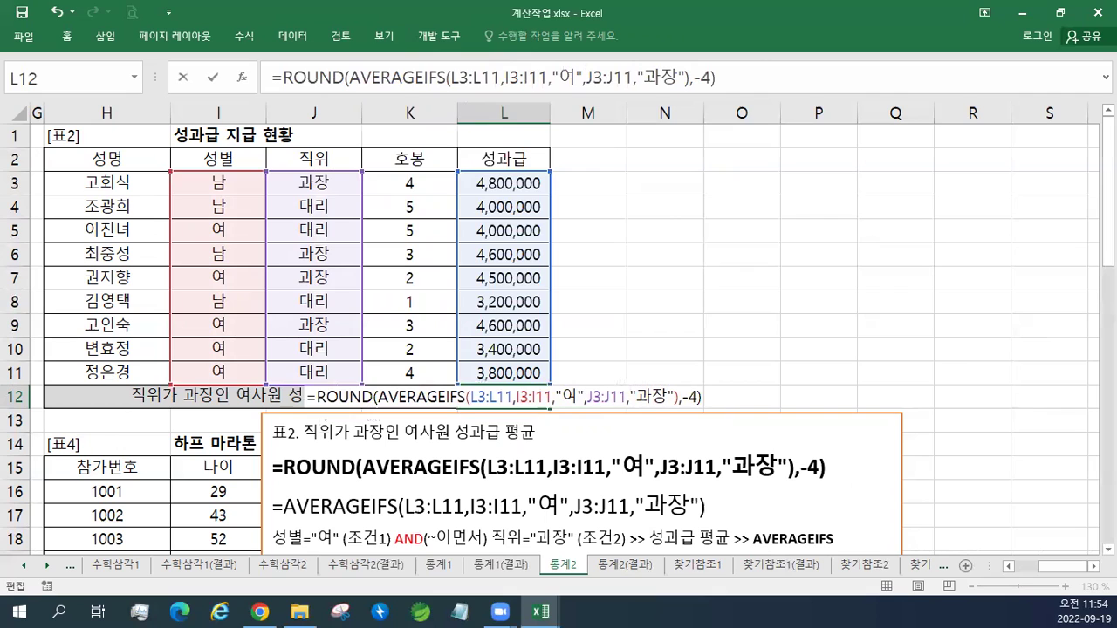
key("Return")
key("Up")
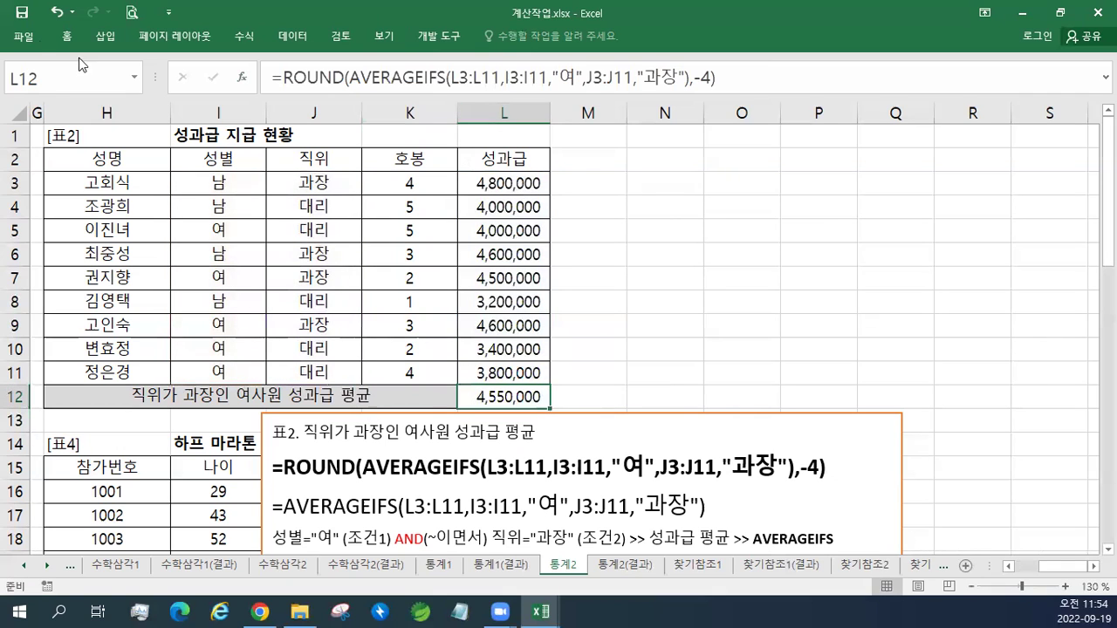